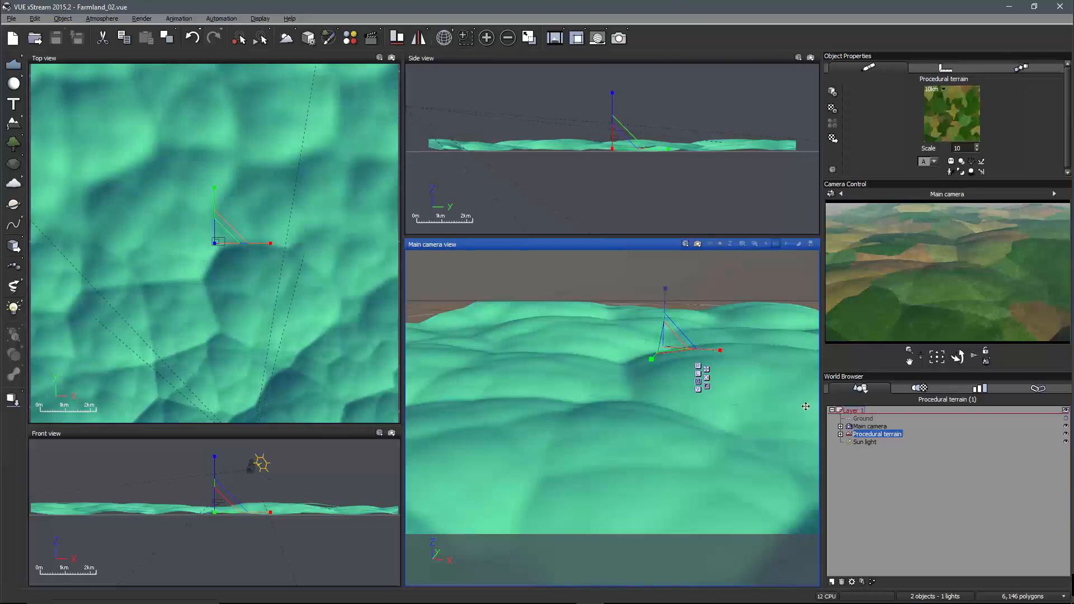
- Open the procedural terrain's material and edit its color production function
{"action": "double_click", "coordinate": [951, 114]}
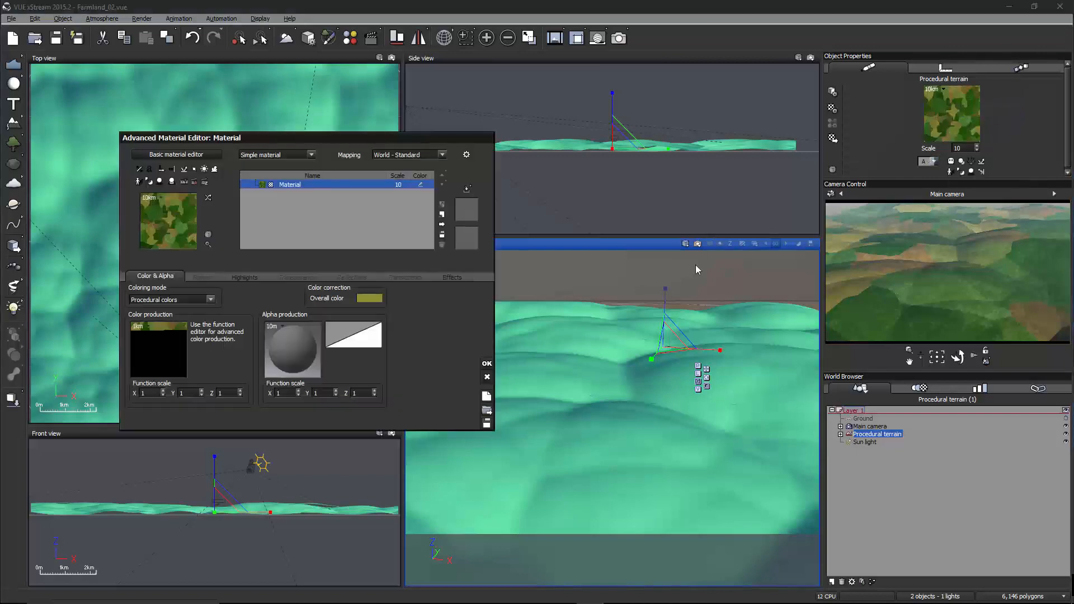
{"action": "right_click", "coordinate": [157, 339]}
{"action": "left_click", "coordinate": [171, 347]}
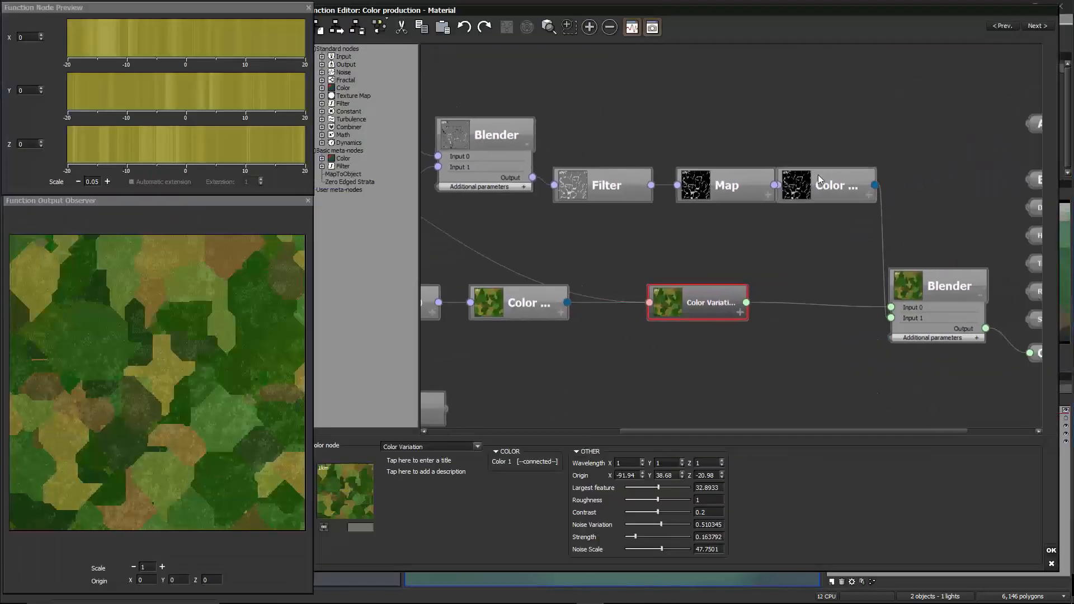
- Collapse the first Blender, Filter, Map and Color map nodes and line them up in a compact row
{"action": "left_click", "coordinate": [713, 183]}
{"action": "double_click", "coordinate": [613, 187]}
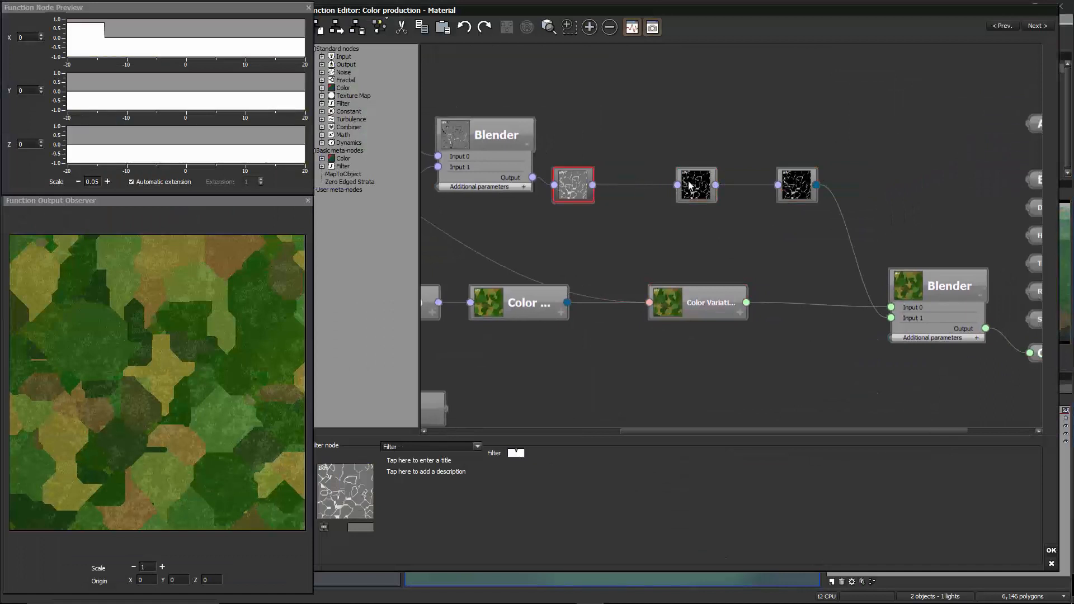
{"action": "left_click_drag", "start_coordinate": [693, 185], "coordinate": [620, 185]}
{"action": "left_click_drag", "start_coordinate": [783, 182], "coordinate": [666, 184]}
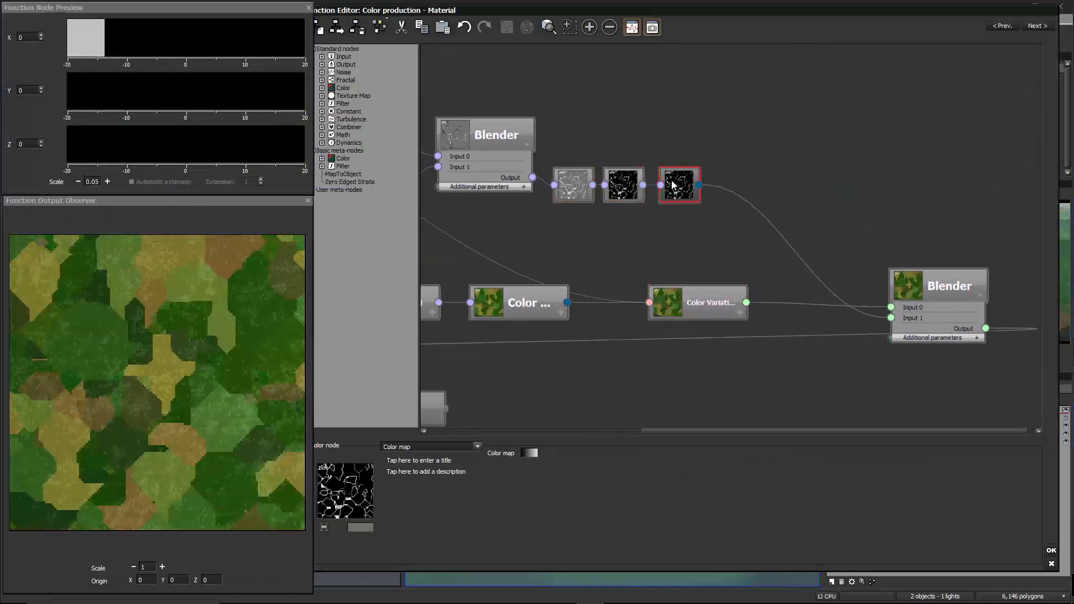
{"action": "double_click", "coordinate": [701, 118]}
{"action": "mouse_move", "coordinate": [664, 120]}
{"action": "left_mouse_down"}
{"action": "mouse_move", "coordinate": [629, 116]}
{"action": "mouse_move", "coordinate": [658, 106]}
{"action": "left_mouse_up"}
{"action": "left_click_drag", "start_coordinate": [778, 167], "coordinate": [704, 95]}
{"action": "left_click_drag", "start_coordinate": [816, 154], "coordinate": [737, 83]}
{"action": "left_click_drag", "start_coordinate": [864, 152], "coordinate": [759, 106]}
{"action": "left_click", "coordinate": [822, 99]}
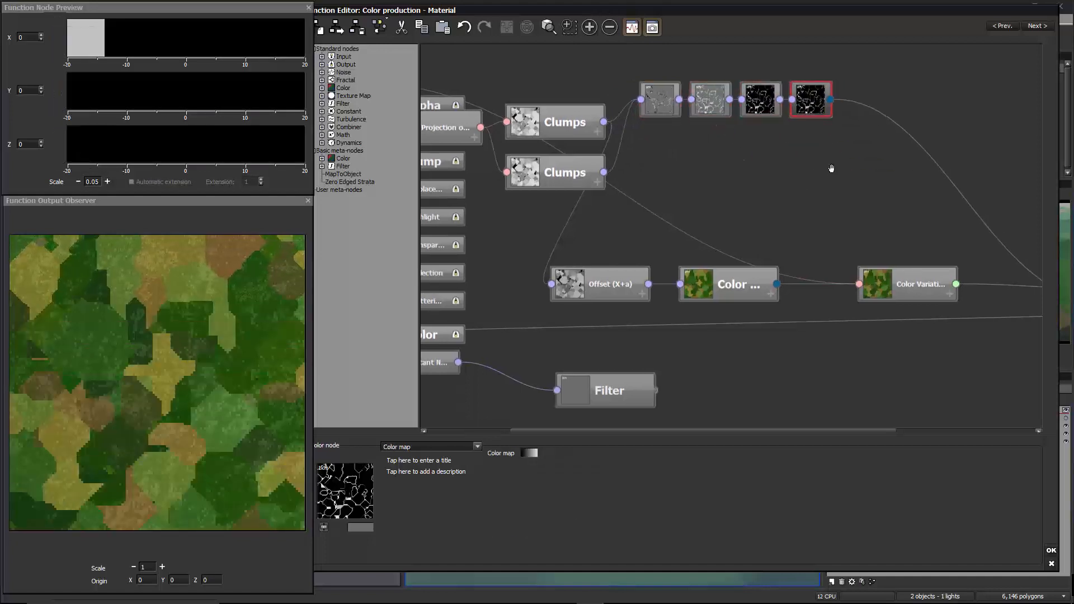
- Move the two Clumps nodes closer to the collapsed row and place the collapsed Projection node just before them
{"action": "left_click_drag", "start_coordinate": [550, 217], "coordinate": [562, 127]}
{"action": "left_click_drag", "start_coordinate": [568, 129], "coordinate": [574, 84]}
{"action": "mouse_move", "coordinate": [738, 196]}
{"action": "middle_mouse_down"}
{"action": "mouse_move", "coordinate": [614, 214]}
{"action": "mouse_move", "coordinate": [722, 195]}
{"action": "middle_mouse_up"}
{"action": "scroll", "coordinate": [637, 211], "scroll_direction": "down", "scroll_amount": 2}
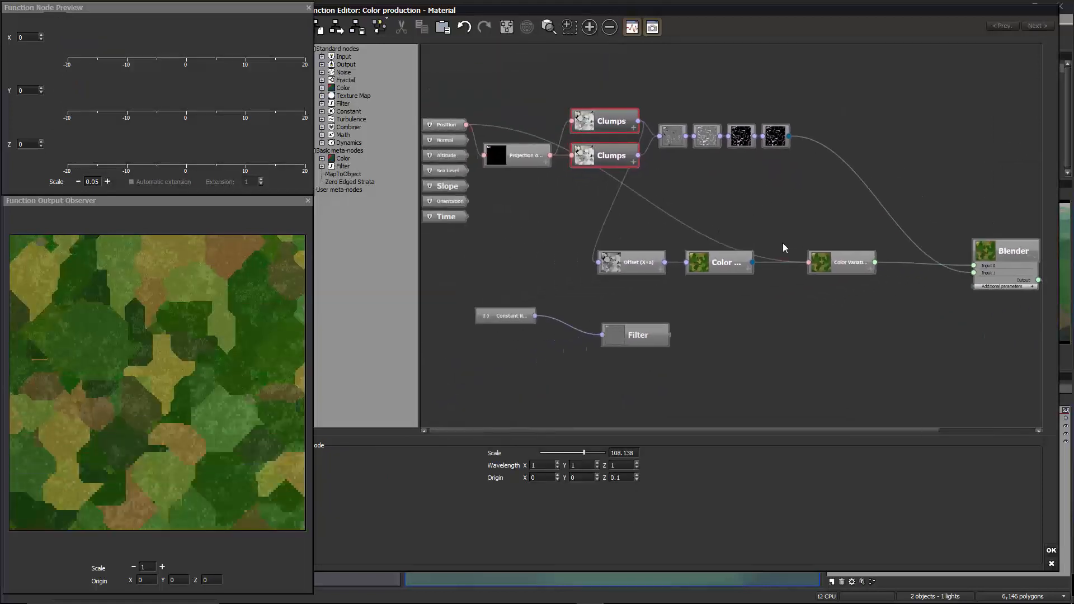
{"action": "double_click", "coordinate": [538, 156]}
{"action": "left_click_drag", "start_coordinate": [498, 149], "coordinate": [547, 126]}
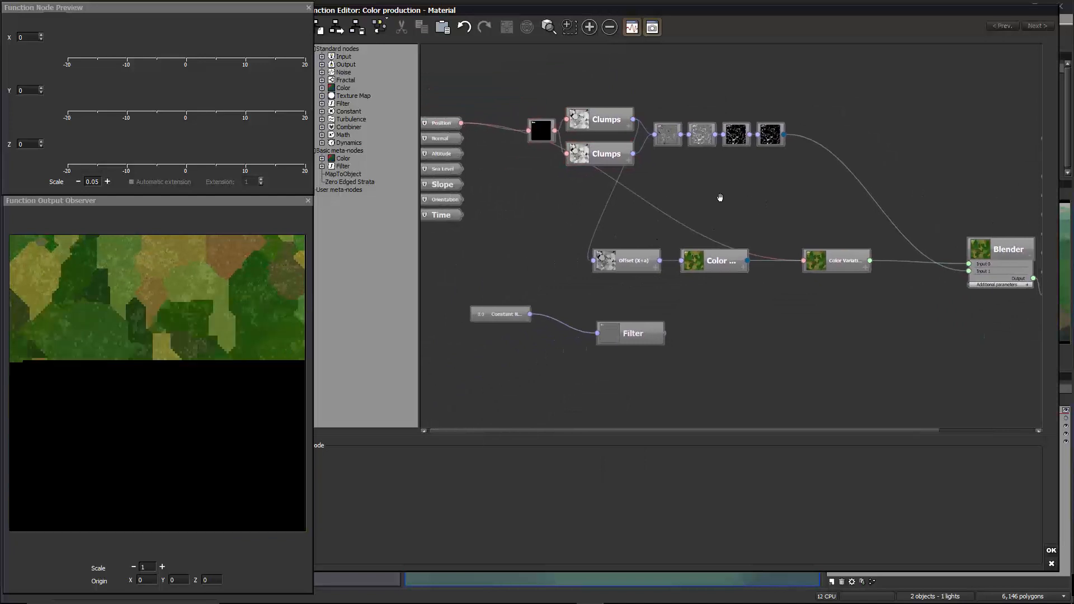
- Stack the Offset and Color map nodes under the Clumps nodes and bring Color Variation and the final Blender closer to them
{"action": "middle_click_drag", "start_coordinate": [719, 199], "coordinate": [682, 166]}
{"action": "left_click_drag", "start_coordinate": [579, 227], "coordinate": [667, 195]}
{"action": "left_click_drag", "start_coordinate": [722, 266], "coordinate": [690, 200]}
{"action": "left_click_drag", "start_coordinate": [690, 200], "coordinate": [571, 186]}
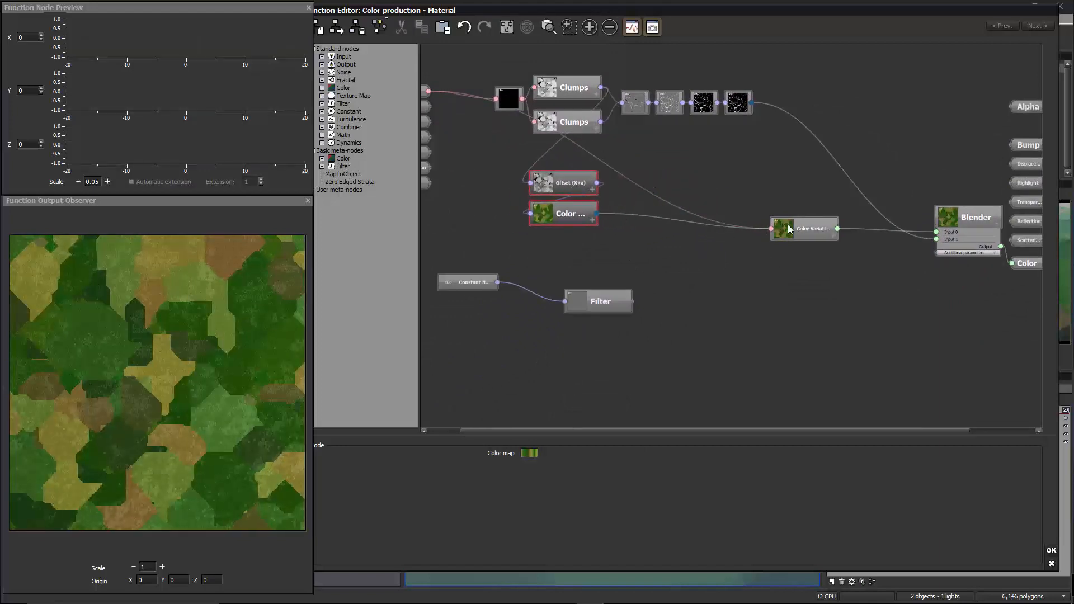
{"action": "left_click_drag", "start_coordinate": [790, 230], "coordinate": [644, 196]}
{"action": "left_click_drag", "start_coordinate": [977, 219], "coordinate": [812, 180]}
{"action": "middle_click_drag", "start_coordinate": [796, 241], "coordinate": [783, 285]}
{"action": "left_click", "coordinate": [764, 287]}
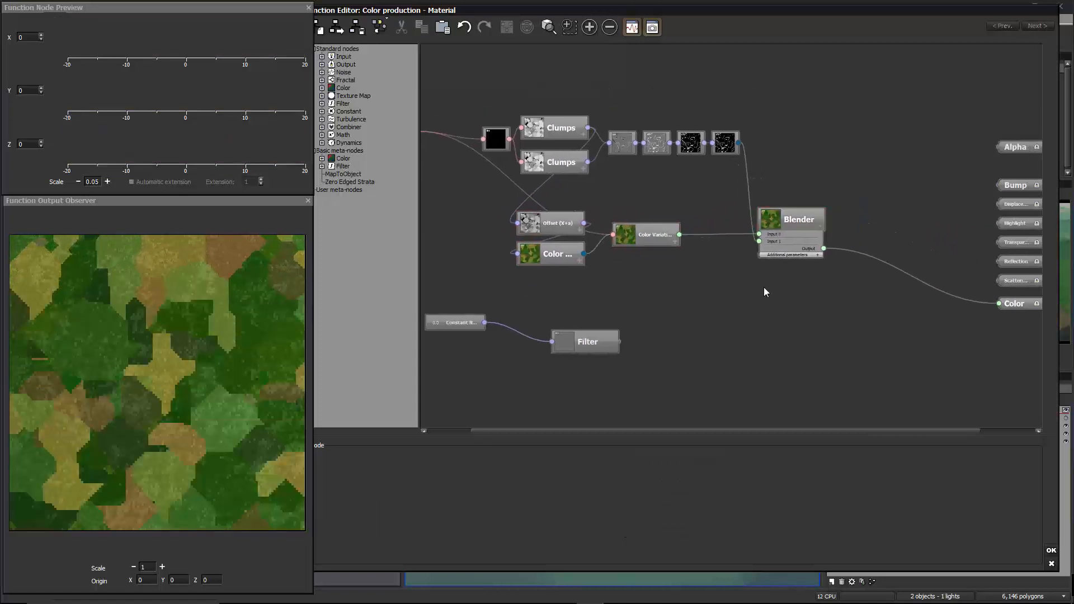
- Move the Color output node up, directly beneath the Reflection output
{"action": "scroll", "coordinate": [735, 291], "scroll_direction": "up", "scroll_amount": 3}
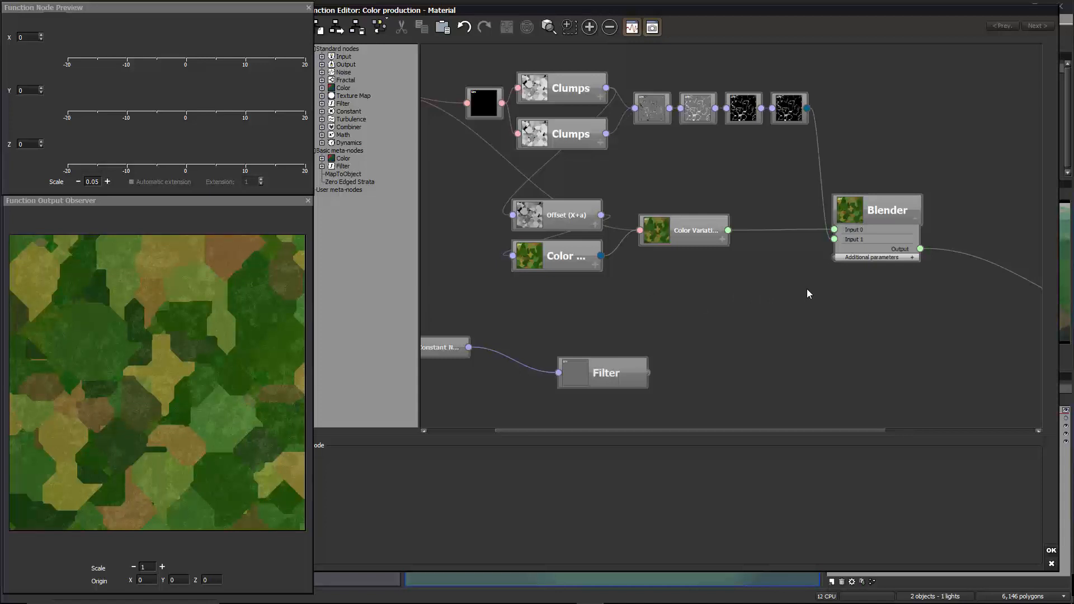
{"action": "middle_click_drag", "start_coordinate": [843, 289], "coordinate": [684, 315]}
{"action": "left_click_drag", "start_coordinate": [967, 320], "coordinate": [962, 280]}
- Add a Multiply by a constant math node, connect its input to Position and place it below the existing network
{"action": "middle_click_drag", "start_coordinate": [776, 287], "coordinate": [877, 294]}
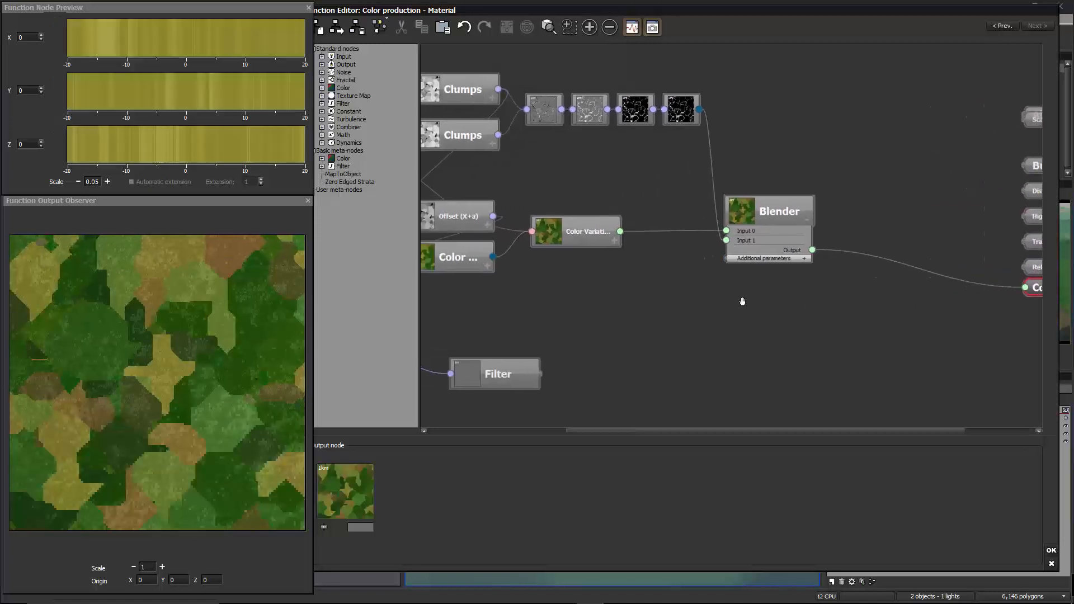
{"action": "mouse_move", "coordinate": [729, 302]}
{"action": "middle_mouse_down"}
{"action": "mouse_move", "coordinate": [835, 308]}
{"action": "mouse_move", "coordinate": [822, 308]}
{"action": "middle_mouse_up"}
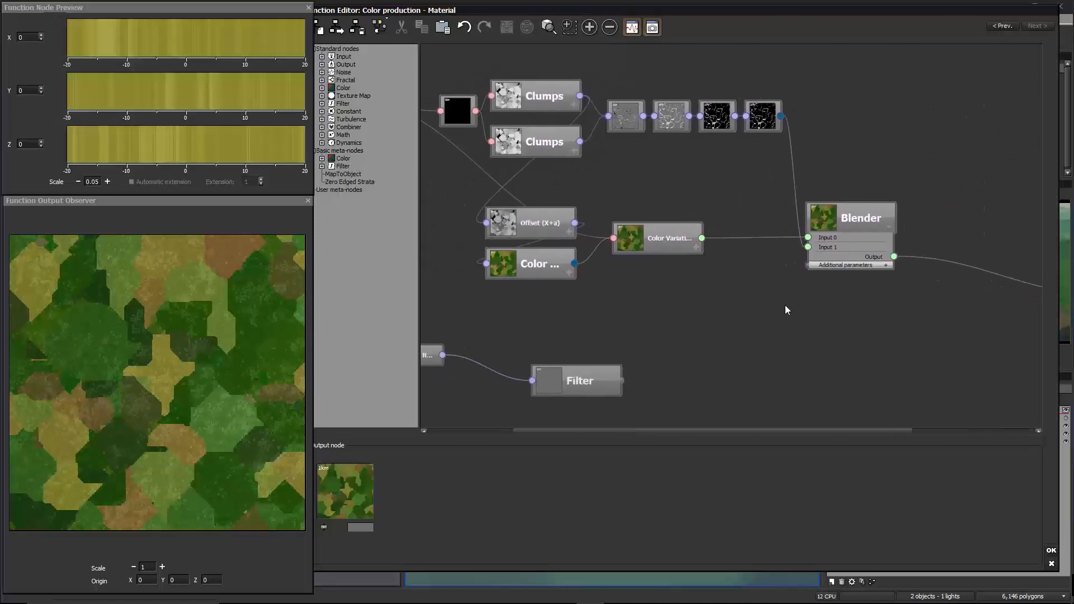
{"action": "middle_click_drag", "start_coordinate": [741, 311], "coordinate": [835, 296]}
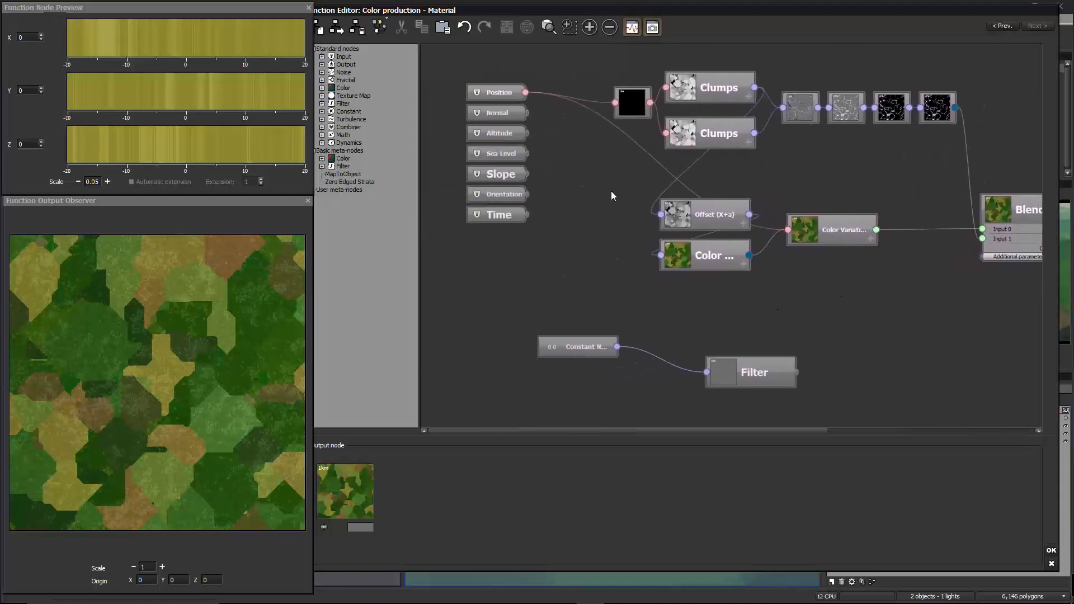
{"action": "middle_click_drag", "start_coordinate": [611, 191], "coordinate": [604, 196]}
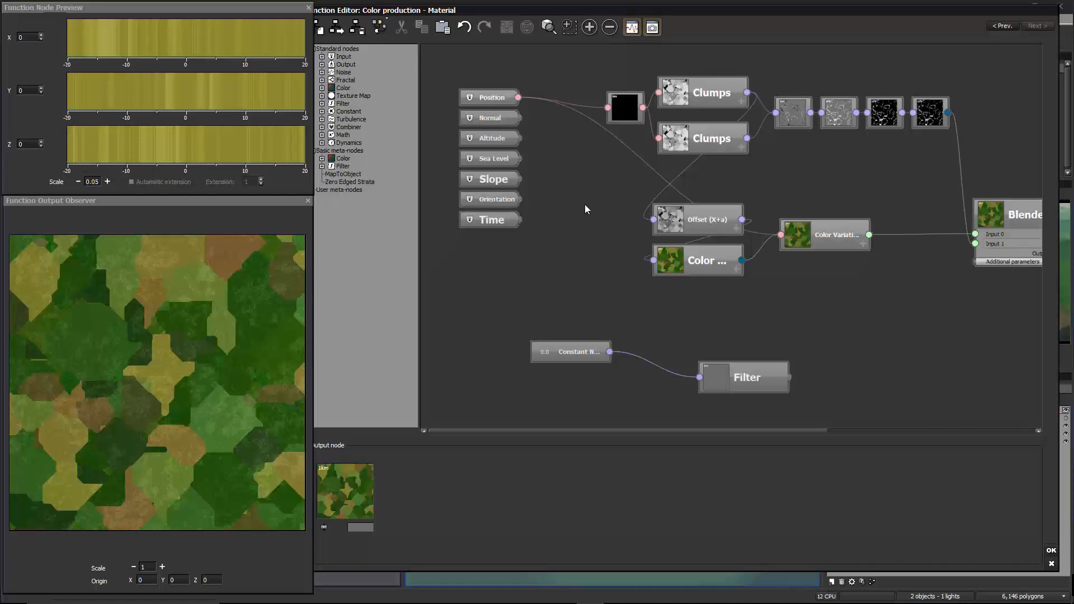
{"action": "right_click", "coordinate": [584, 199]}
{"action": "mouse_move", "coordinate": [616, 299]}
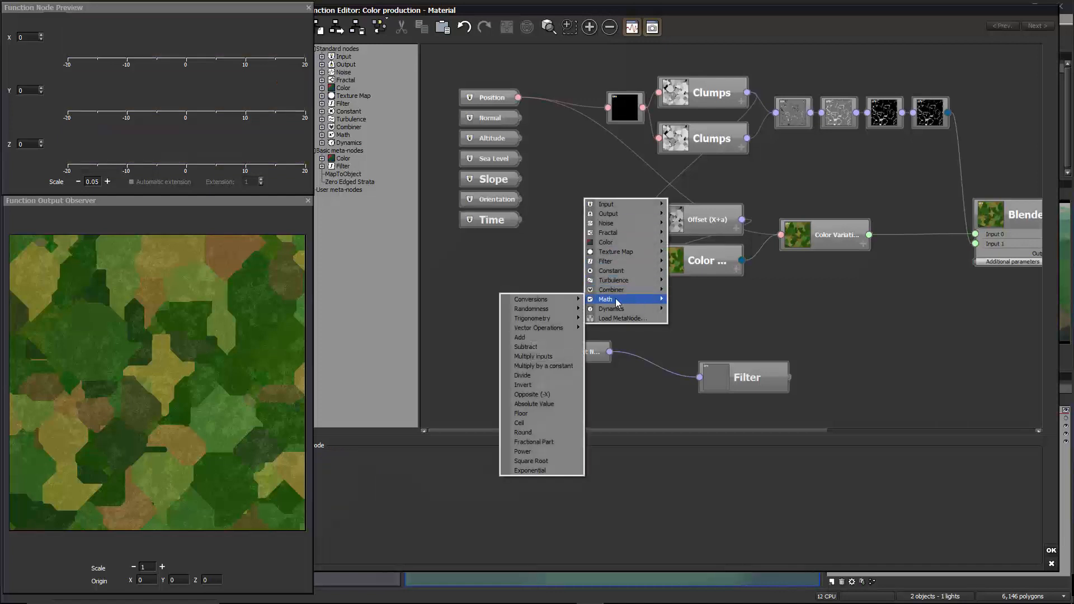
{"action": "mouse_move", "coordinate": [566, 329]}
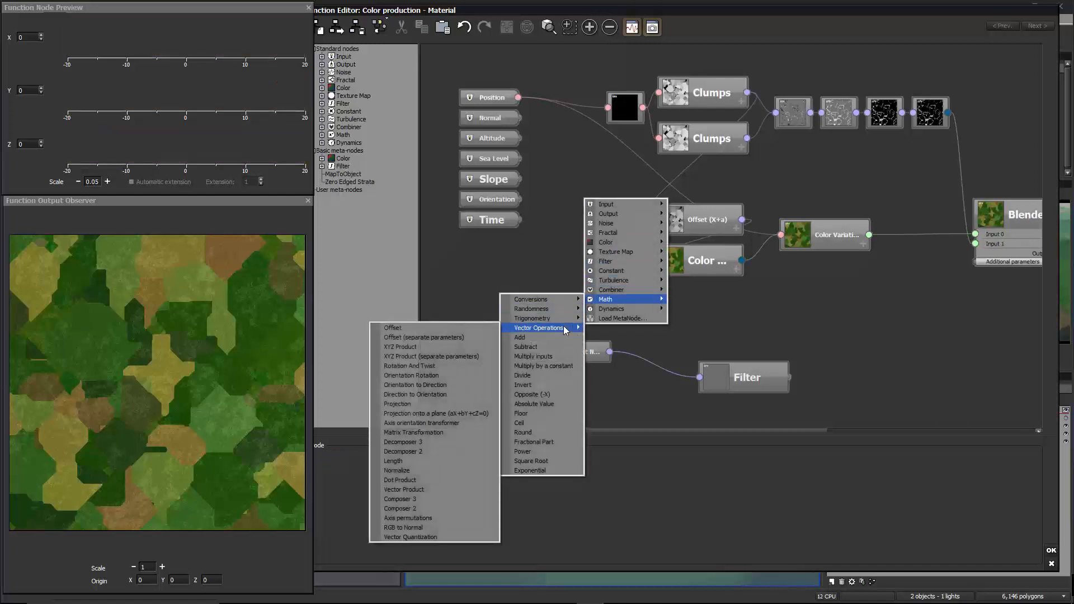
{"action": "left_click", "coordinate": [560, 366]}
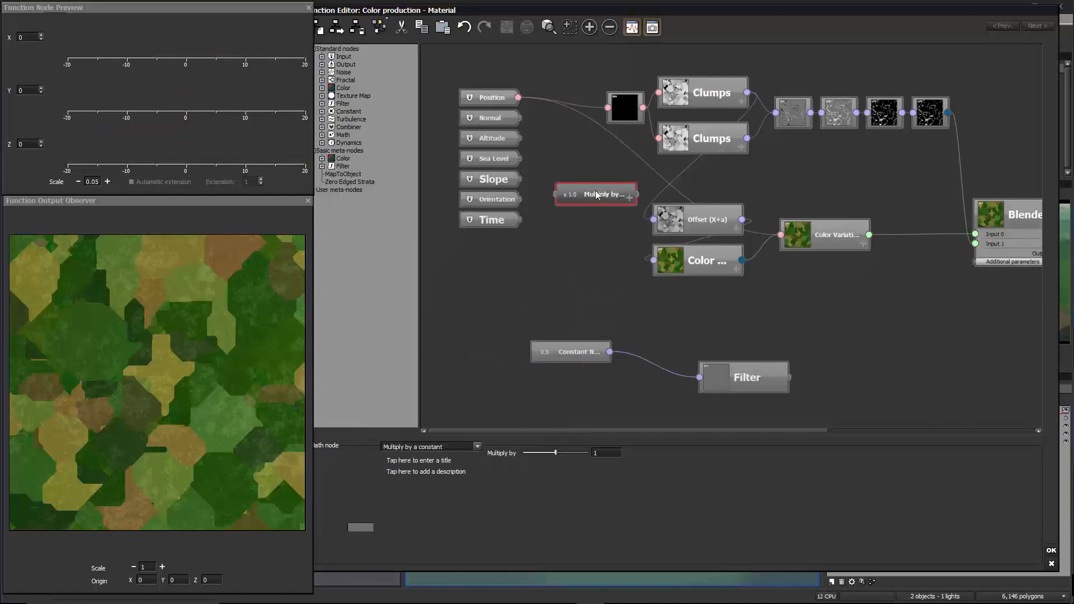
{"action": "left_click_drag", "start_coordinate": [573, 197], "coordinate": [514, 98]}
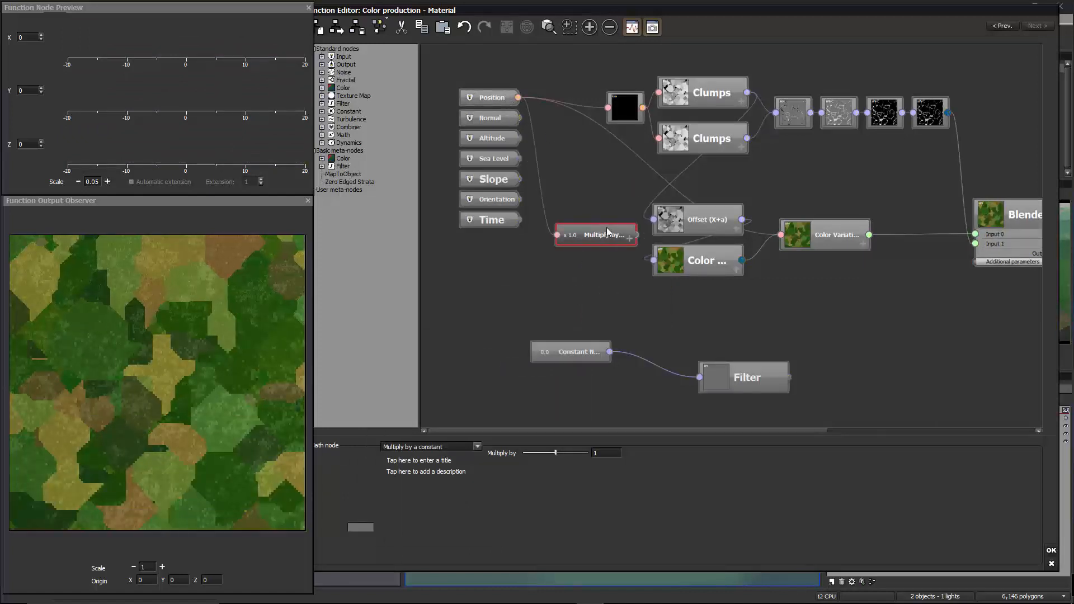
{"action": "middle_click_drag", "start_coordinate": [611, 195], "coordinate": [582, 181]}
{"action": "left_click_drag", "start_coordinate": [554, 224], "coordinate": [549, 291]}
- Delete the unused Constant Number and Filter nodes and shift the Multiply by a constant node slightly down
{"action": "middle_click_drag", "start_coordinate": [619, 314], "coordinate": [614, 292]}
{"action": "left_click_drag", "start_coordinate": [566, 326], "coordinate": [570, 362]}
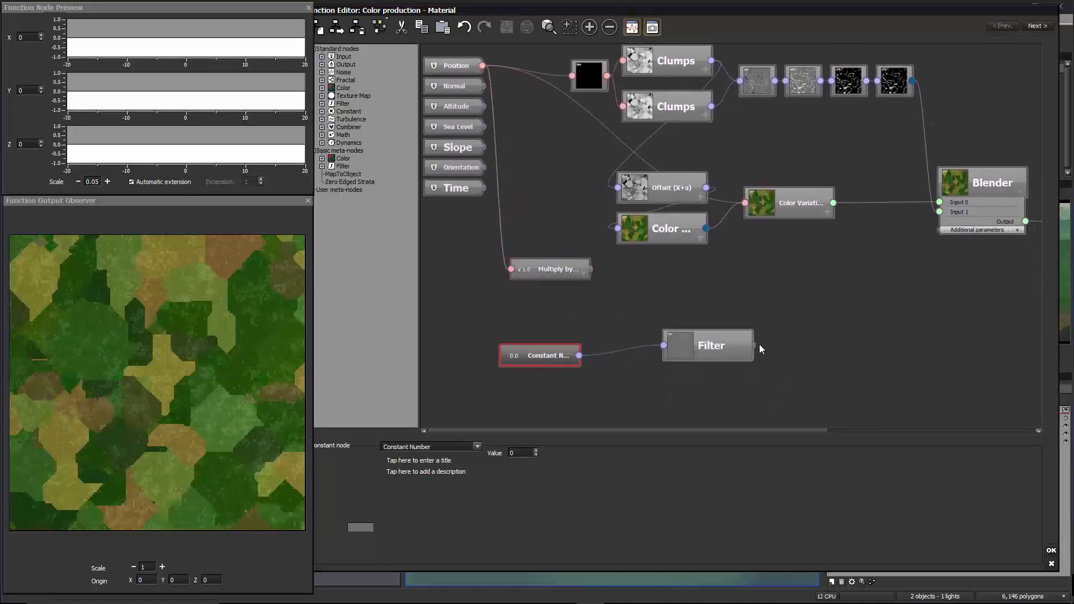
{"action": "left_click_drag", "start_coordinate": [724, 357], "coordinate": [703, 421]}
{"action": "left_click_drag", "start_coordinate": [546, 356], "coordinate": [656, 393]}
{"action": "key", "text": "Delete"}
{"action": "left_click_drag", "start_coordinate": [558, 276], "coordinate": [559, 297]}
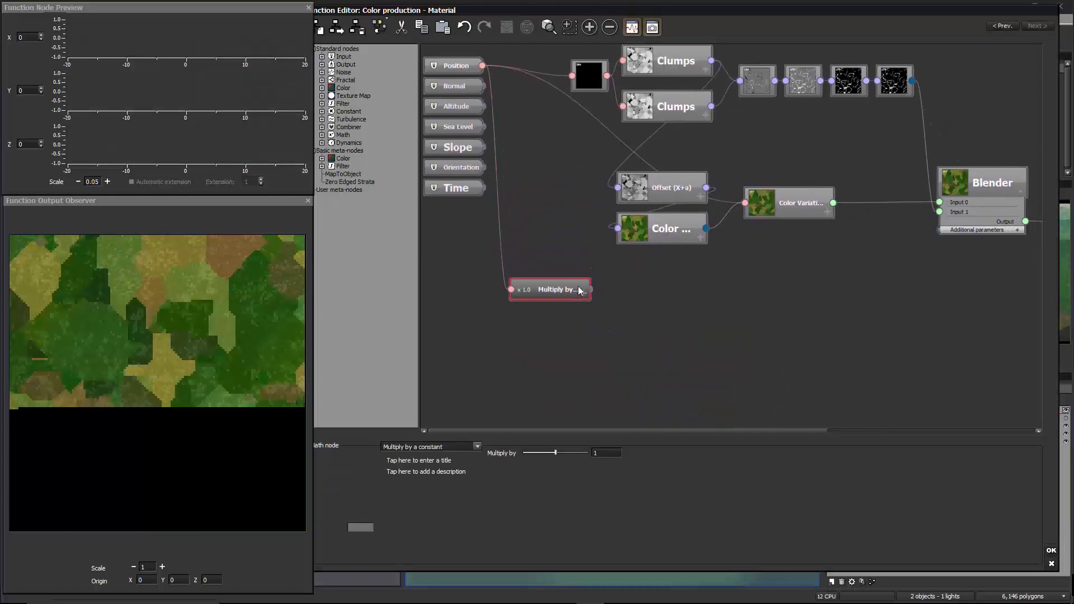
- Add a Decomposer 3 vector operation node and connect its input to the Multiply by a constant output
{"action": "left_click", "coordinate": [657, 301]}
{"action": "middle_click_drag", "start_coordinate": [638, 290], "coordinate": [624, 290]}
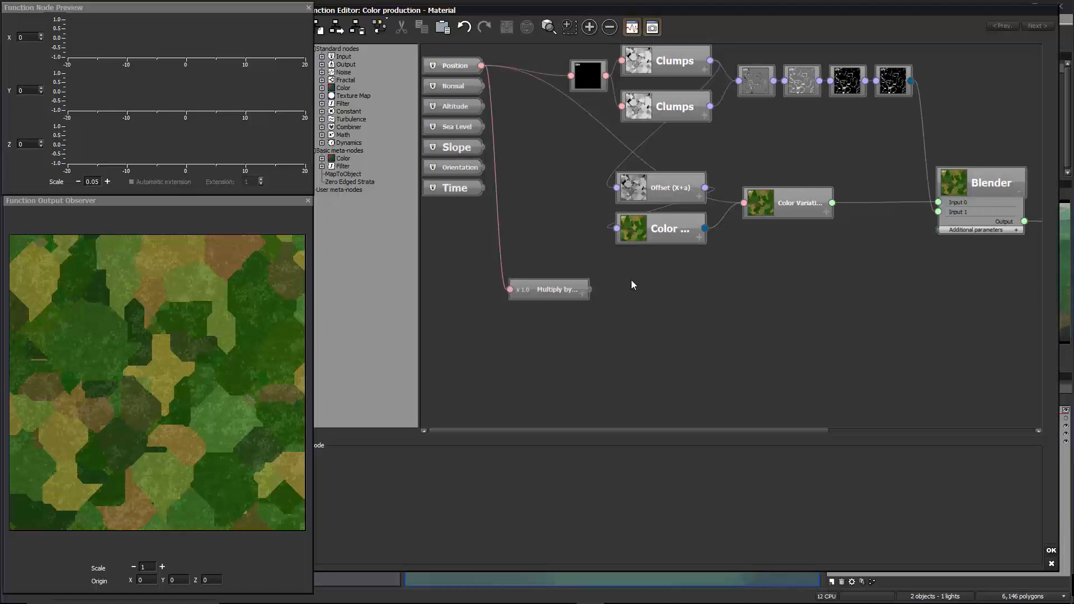
{"action": "right_click", "coordinate": [631, 279]}
{"action": "mouse_move", "coordinate": [675, 371]}
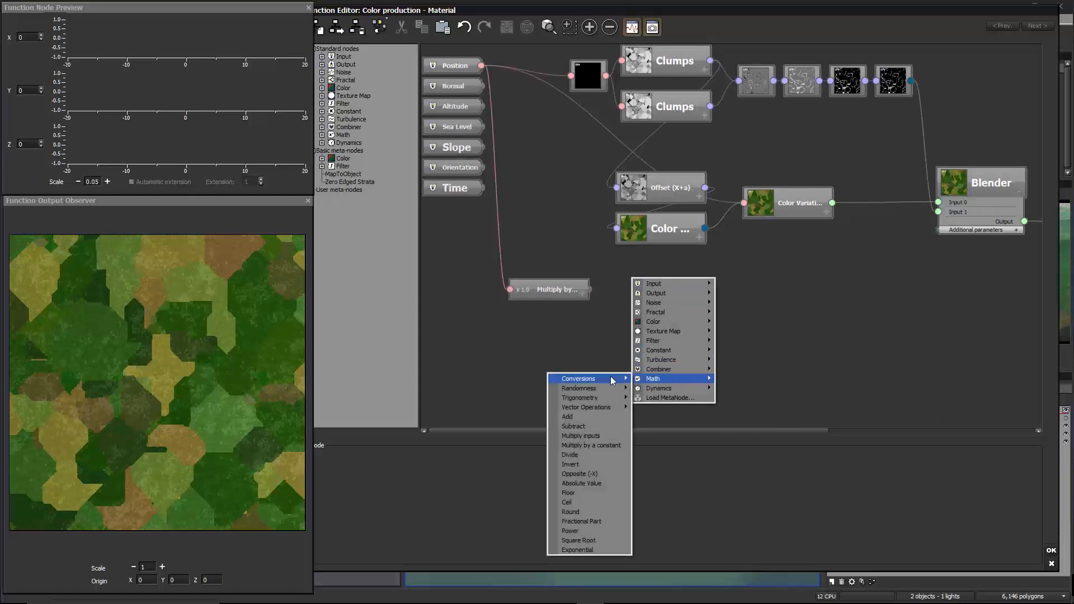
{"action": "mouse_move", "coordinate": [587, 407]}
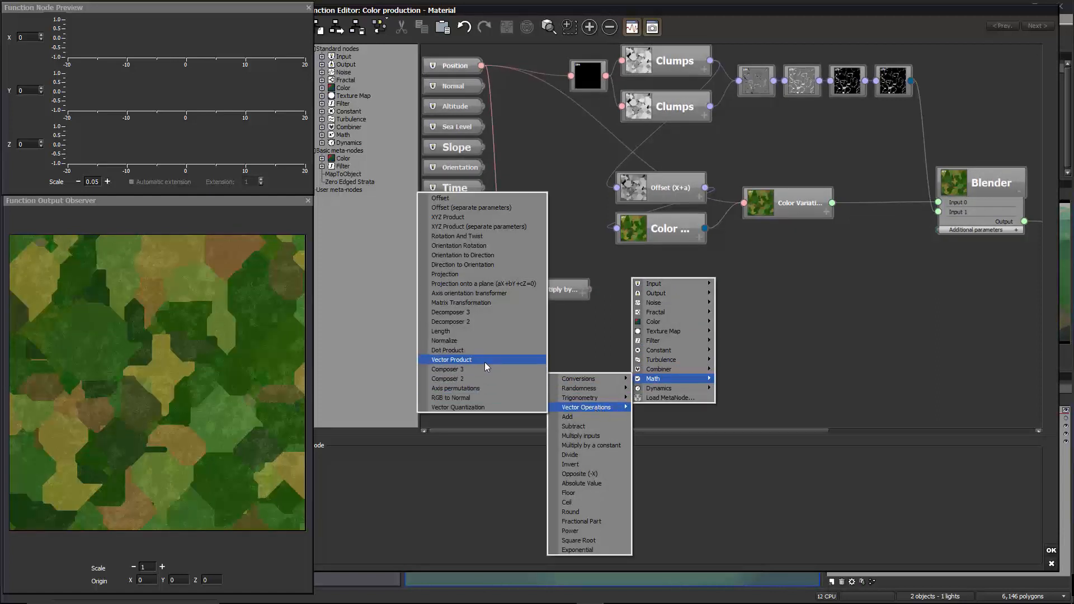
{"action": "left_click", "coordinate": [466, 313]}
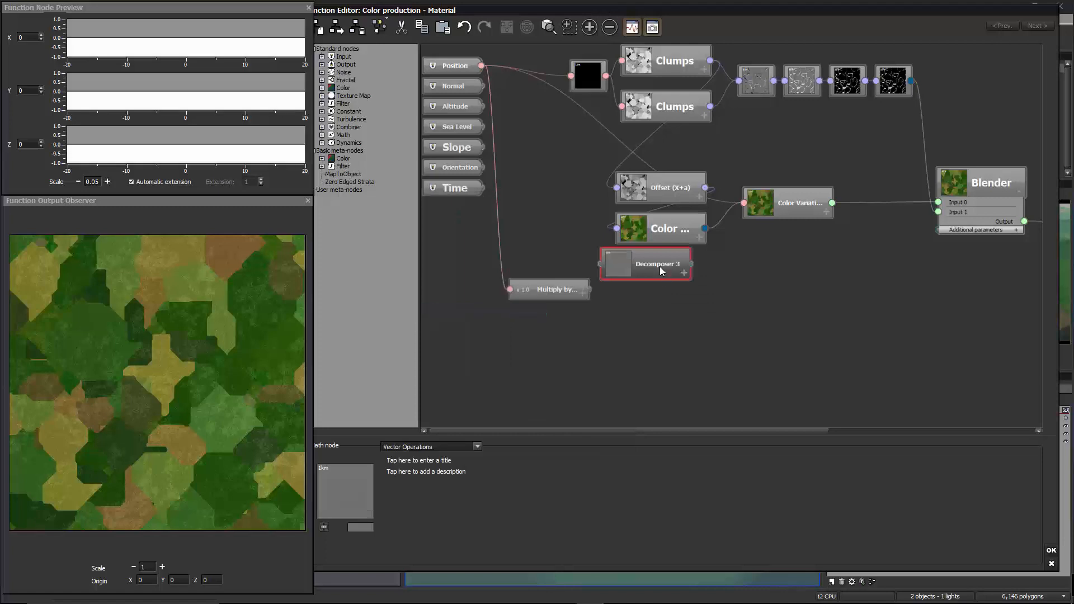
{"action": "left_click_drag", "start_coordinate": [659, 267], "coordinate": [670, 308]}
{"action": "left_click_drag", "start_coordinate": [606, 289], "coordinate": [588, 289]}
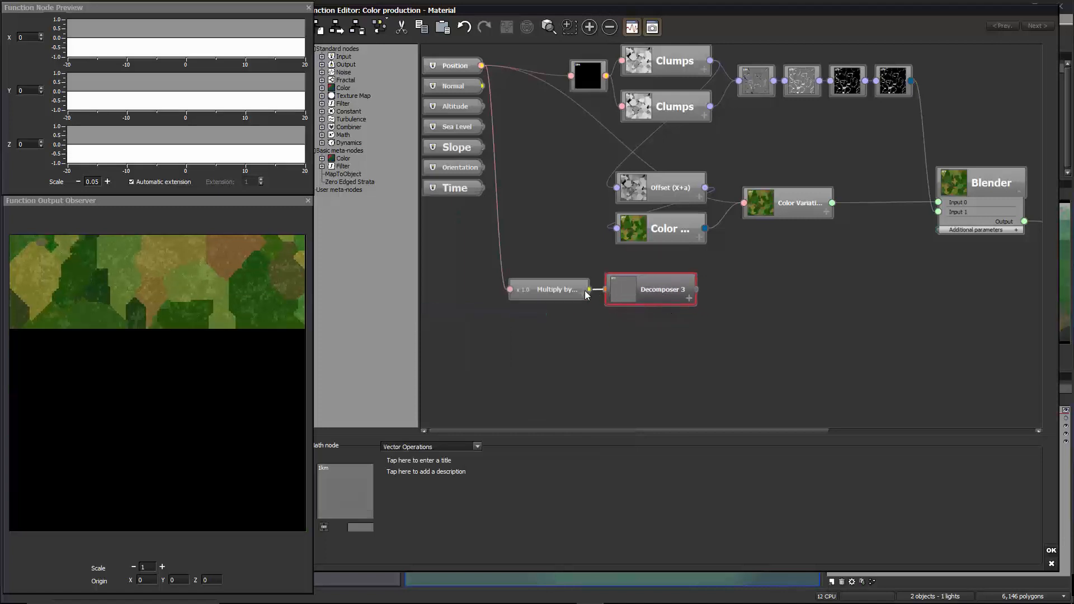
- Expand the Decomposer 3 node to expose its X, Y and Z outputs, and shift it and the Multiply node left
{"action": "left_click", "coordinate": [690, 298]}
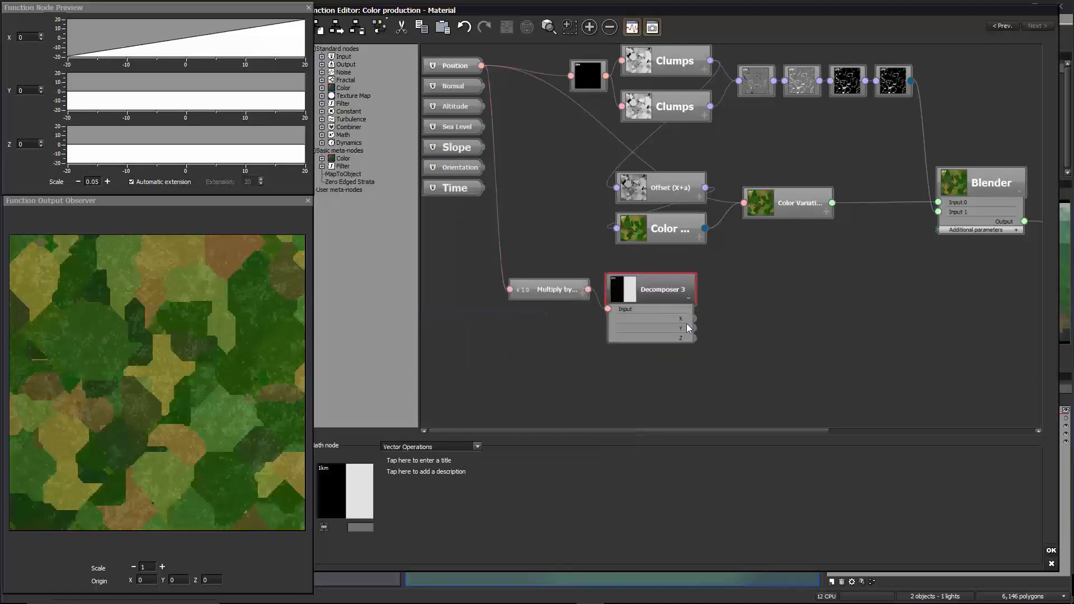
{"action": "left_click_drag", "start_coordinate": [552, 299], "coordinate": [506, 299]}
{"action": "left_click_drag", "start_coordinate": [659, 287], "coordinate": [607, 277]}
{"action": "left_click_drag", "start_coordinate": [696, 292], "coordinate": [642, 293]}
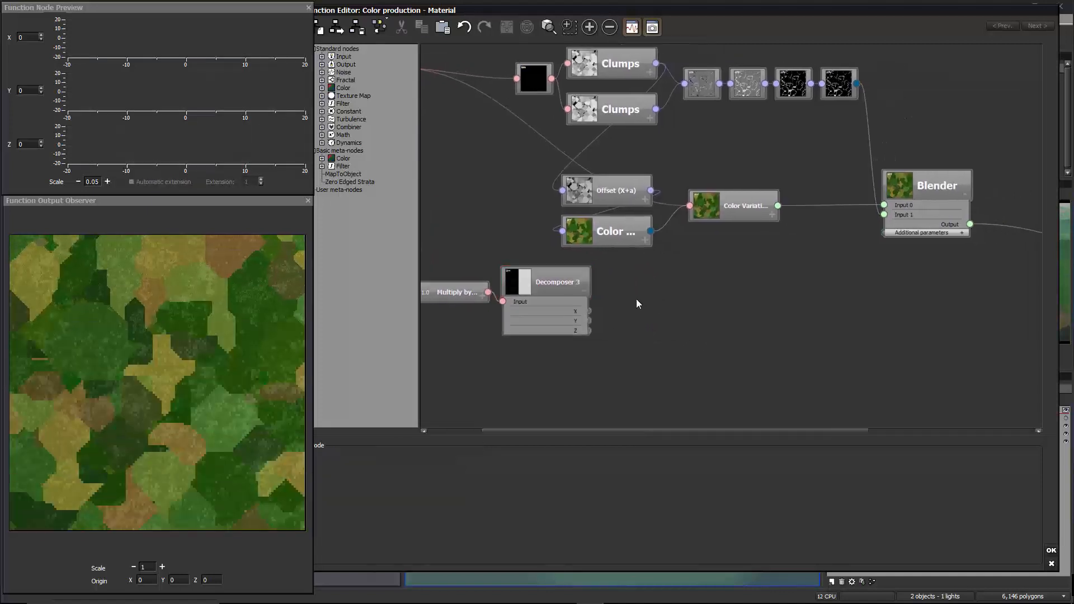
- Add a Filter node, connect it to the X output of Decomposer 3 and align it with that output
{"action": "right_click", "coordinate": [659, 285]}
{"action": "mouse_move", "coordinate": [700, 348]}
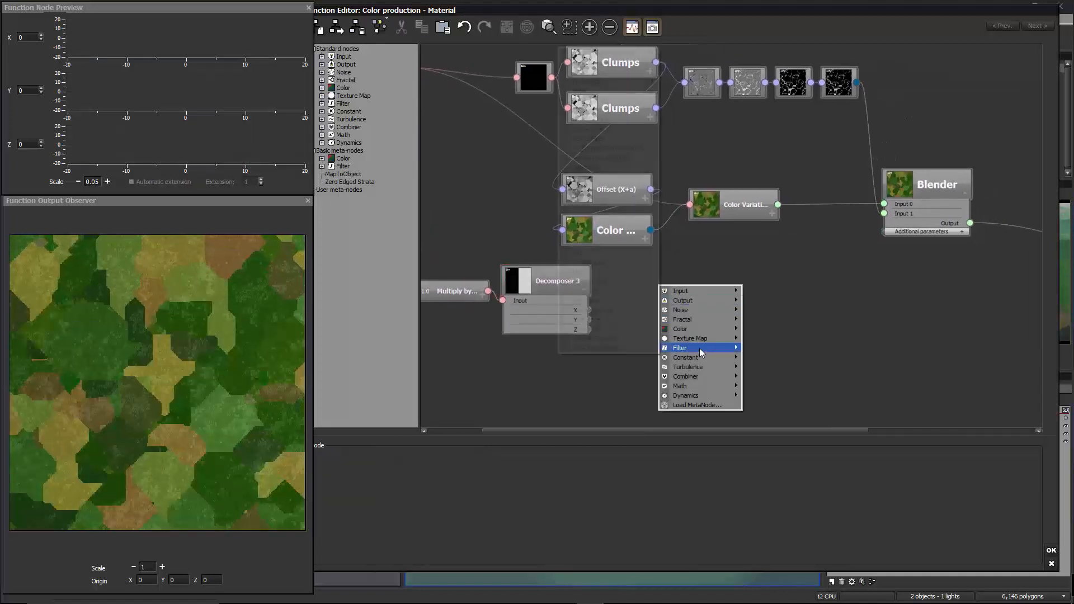
{"action": "left_click", "coordinate": [582, 91]}
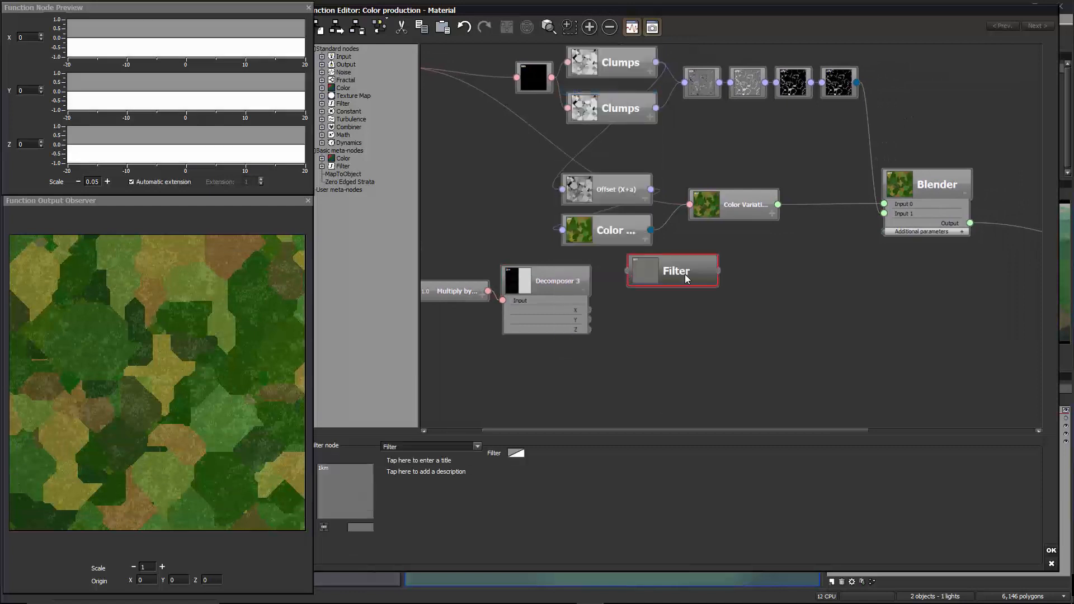
{"action": "left_click_drag", "start_coordinate": [689, 280], "coordinate": [589, 310]}
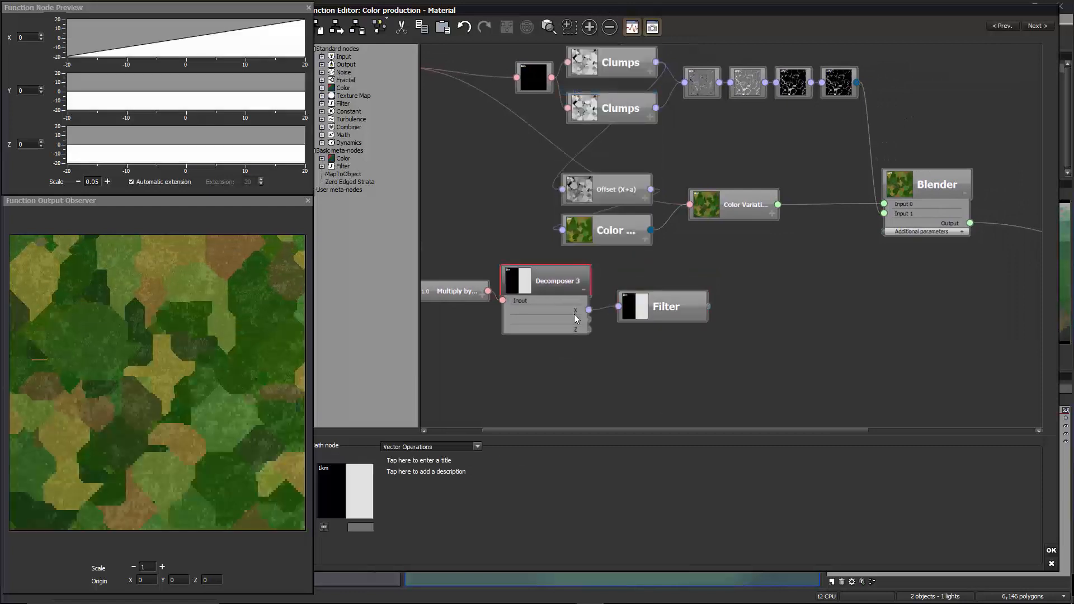
{"action": "mouse_move", "coordinate": [660, 317]}
{"action": "left_mouse_down"}
{"action": "mouse_move", "coordinate": [640, 317]}
{"action": "mouse_move", "coordinate": [658, 318]}
{"action": "left_mouse_up"}
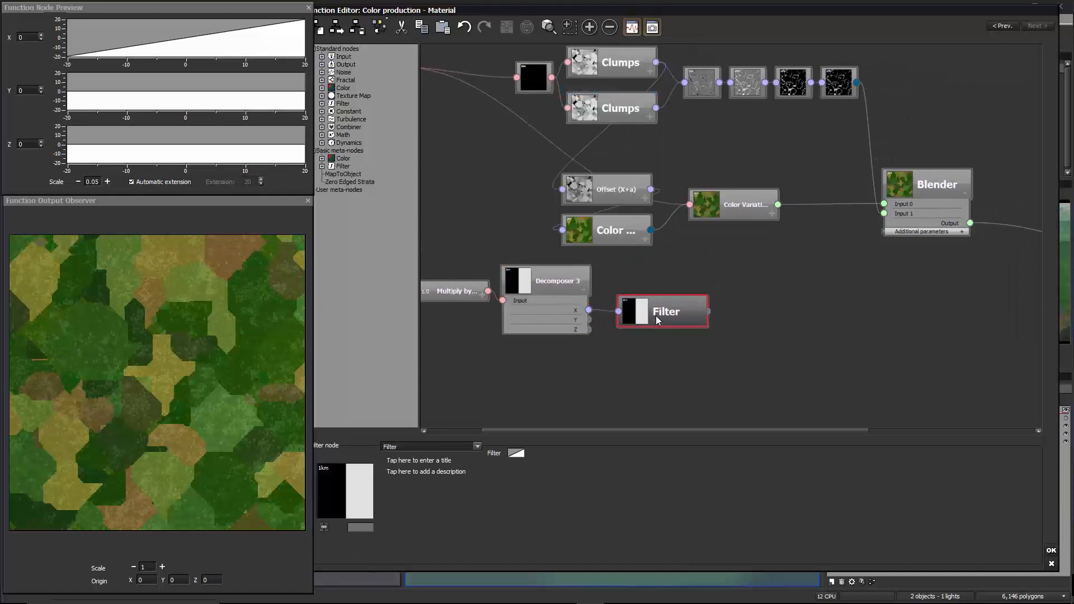
- Move the Filter node away from Decomposer 3 to a spot between and below Color Variation and the final Blender
{"action": "middle_click_drag", "start_coordinate": [745, 270], "coordinate": [681, 280]}
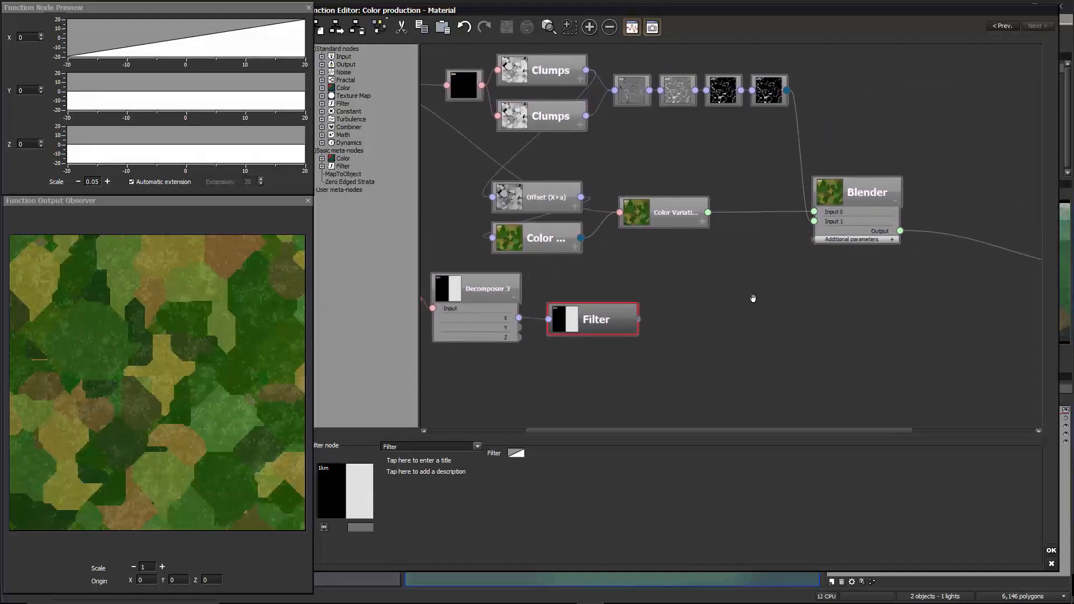
{"action": "middle_click_drag", "start_coordinate": [753, 298], "coordinate": [708, 280]}
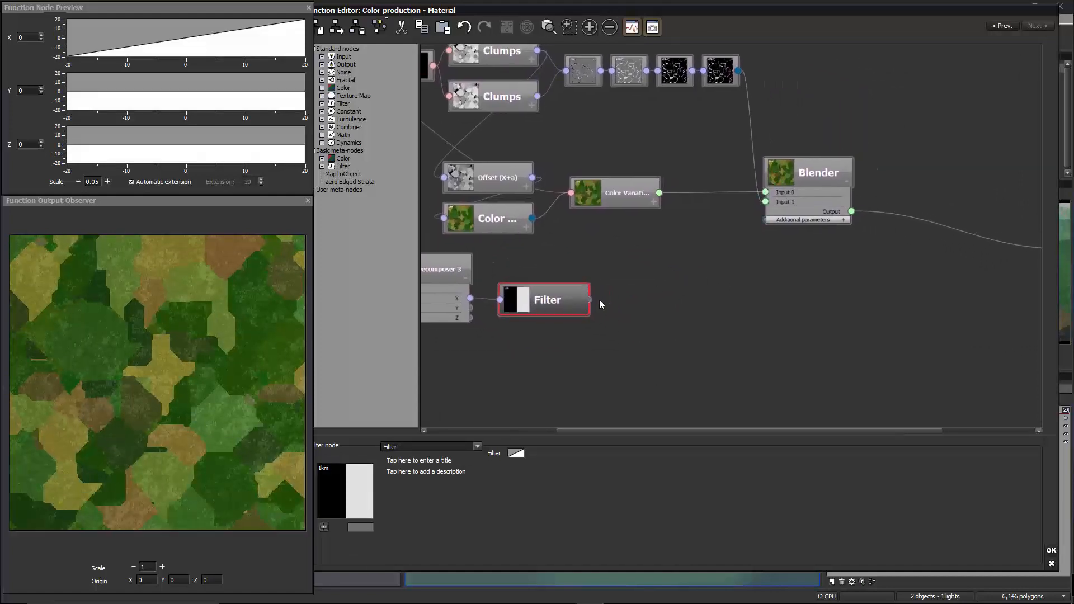
{"action": "left_click_drag", "start_coordinate": [586, 300], "coordinate": [714, 300]}
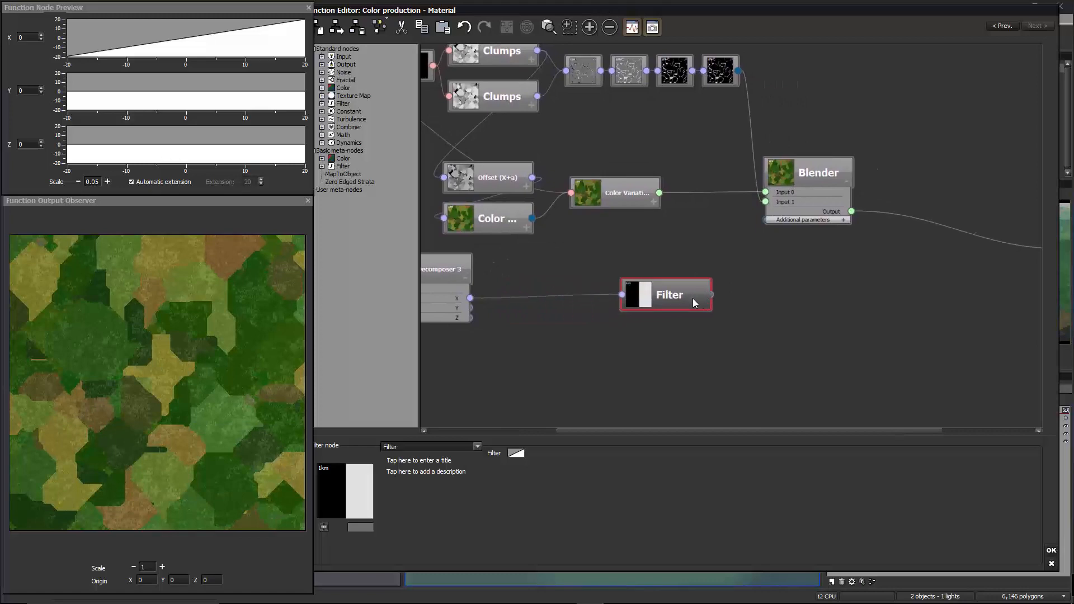
{"action": "middle_click_drag", "start_coordinate": [713, 299], "coordinate": [648, 300]}
{"action": "left_click", "coordinate": [787, 271]}
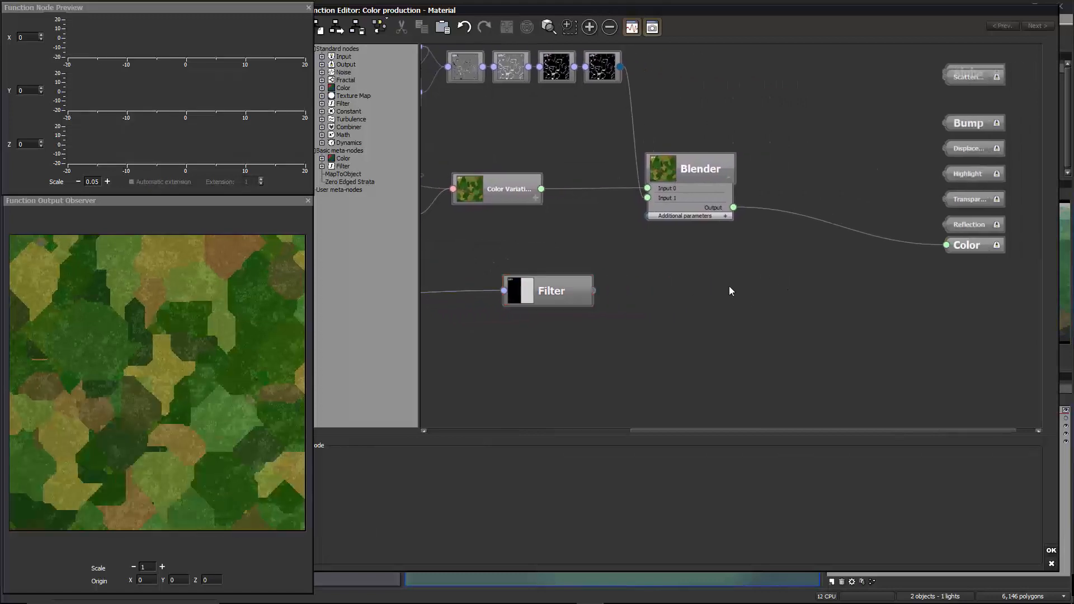
- Shift the final Blender toward the outputs, add another Blender before it, expand it and connect Color Variation to its Input 0
{"action": "left_click_drag", "start_coordinate": [698, 178], "coordinate": [790, 180]}
{"action": "right_click", "coordinate": [652, 241]}
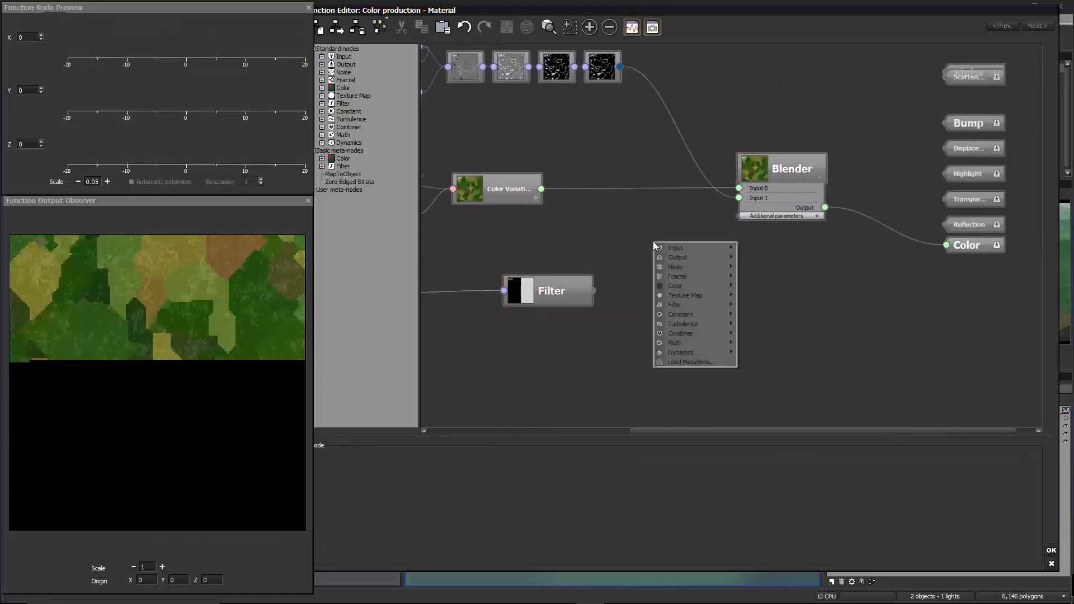
{"action": "mouse_move", "coordinate": [674, 343]}
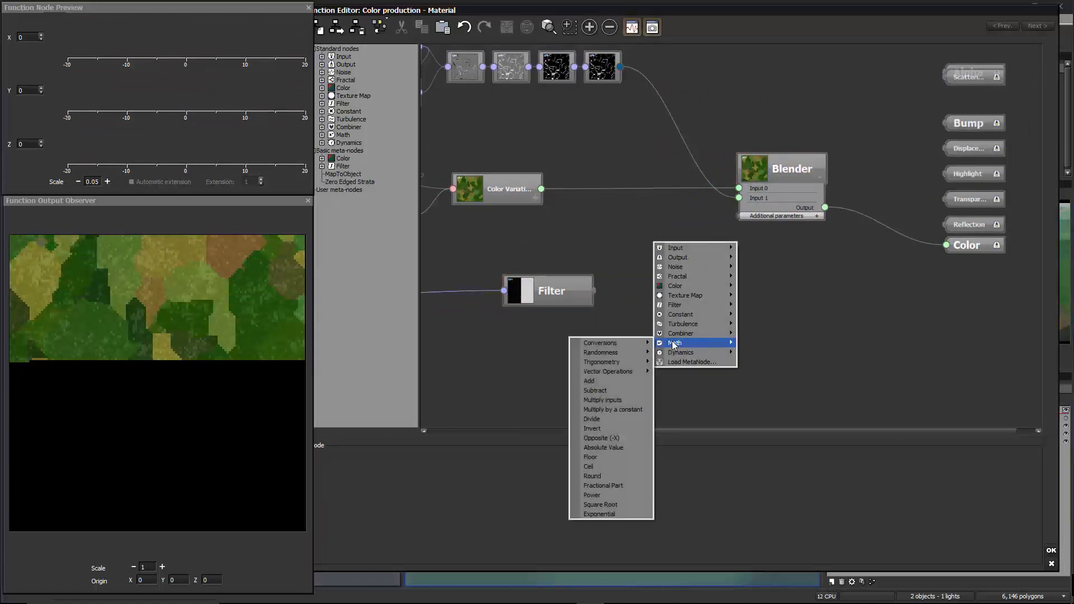
{"action": "left_click", "coordinate": [625, 334]}
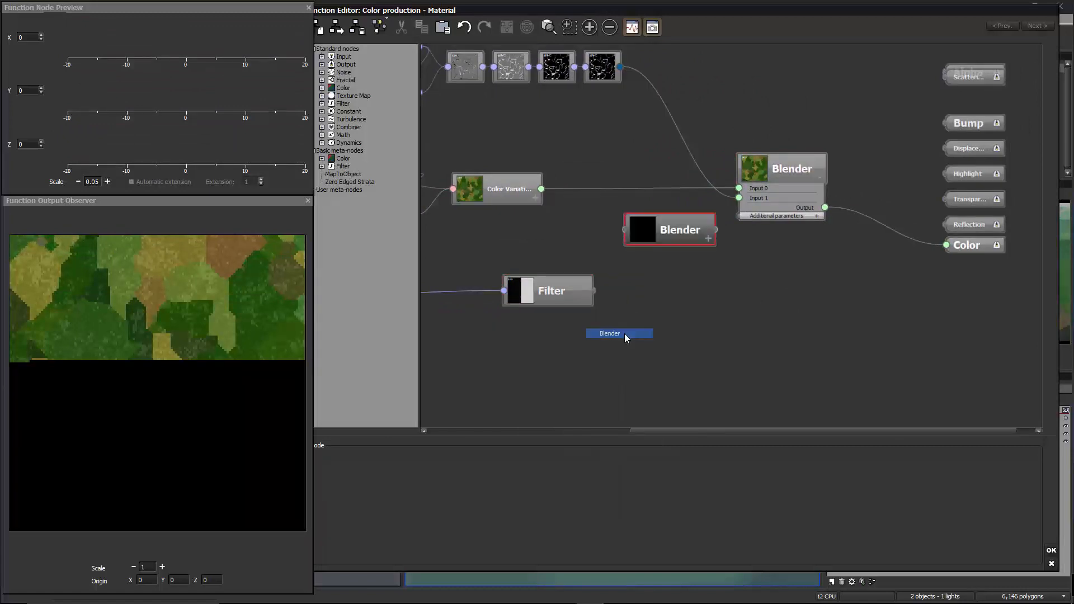
{"action": "left_click", "coordinate": [709, 239]}
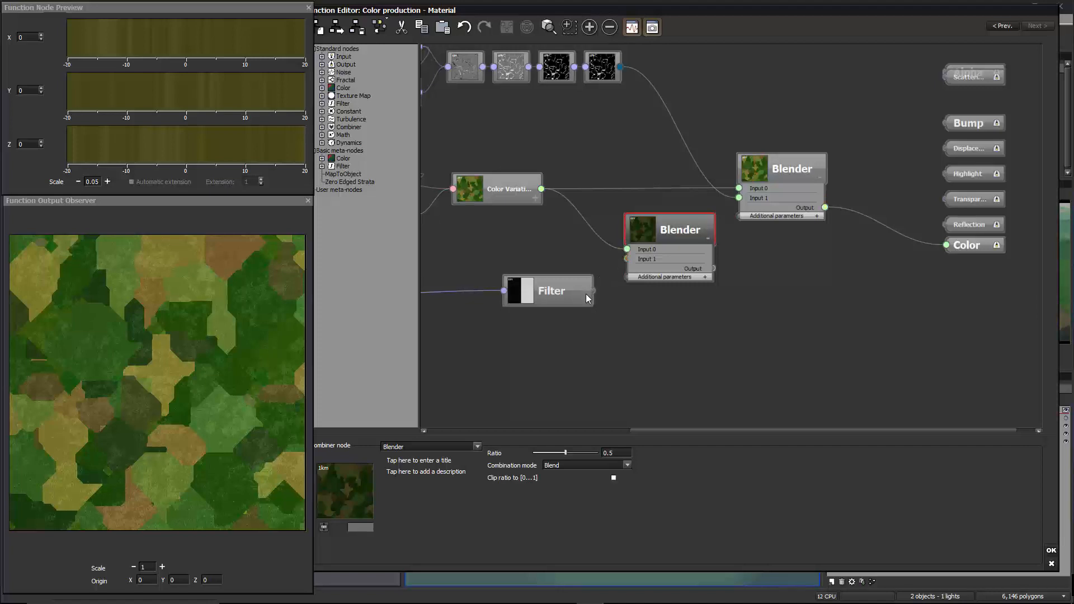
- Move the Filter node closer to Decomposer 3 to leave room between it and the new Blender
{"action": "left_click_drag", "start_coordinate": [562, 284], "coordinate": [501, 292]}
{"action": "middle_click_drag", "start_coordinate": [555, 285], "coordinate": [671, 270]}
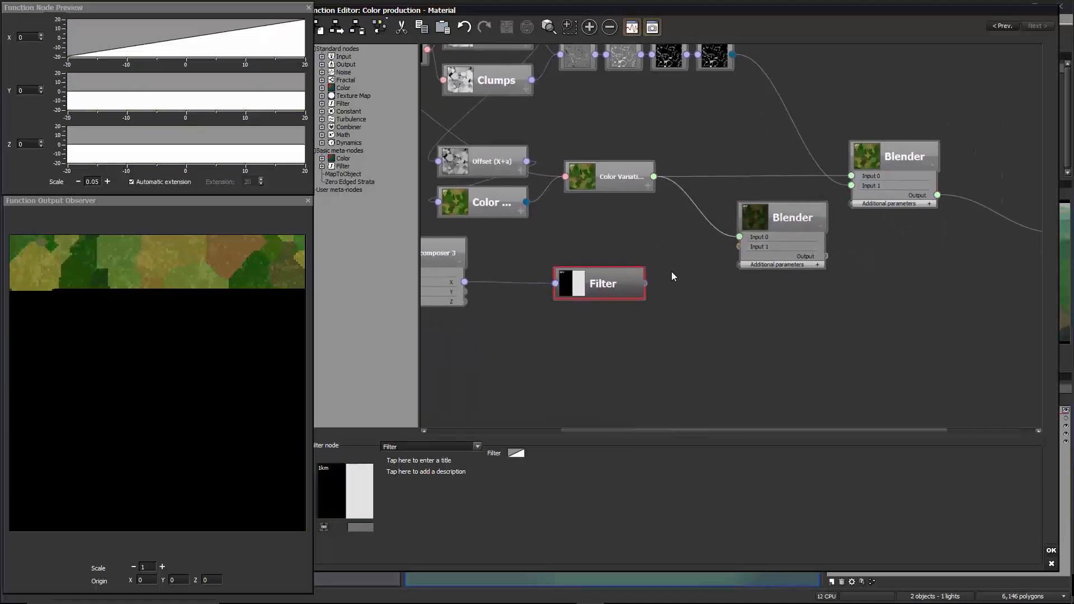
{"action": "left_click_drag", "start_coordinate": [609, 285], "coordinate": [566, 285]}
{"action": "left_click", "coordinate": [649, 276]}
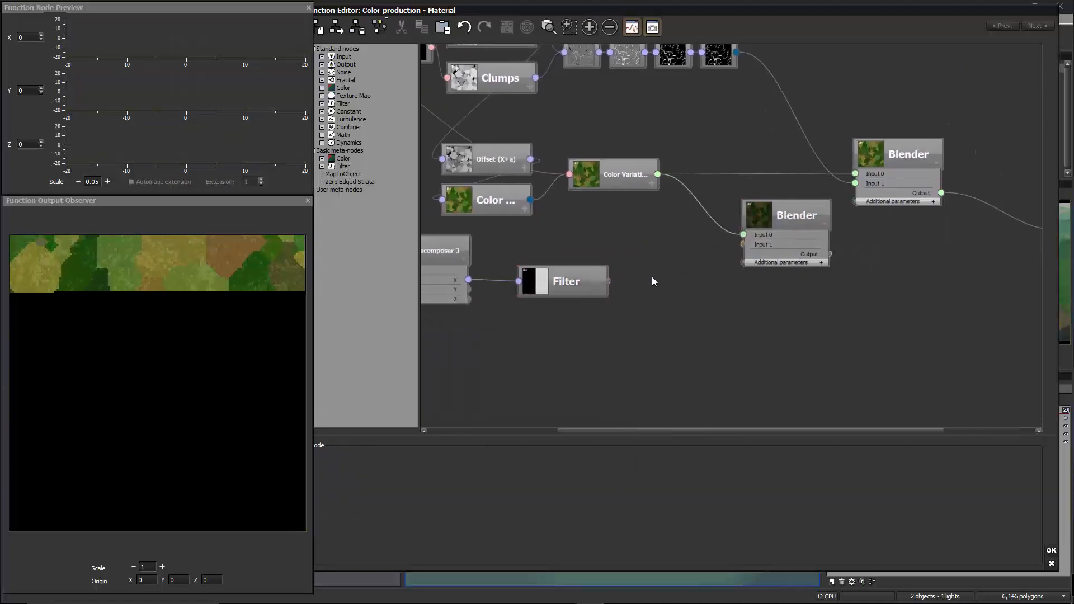
{"action": "right_click", "coordinate": [664, 279]}
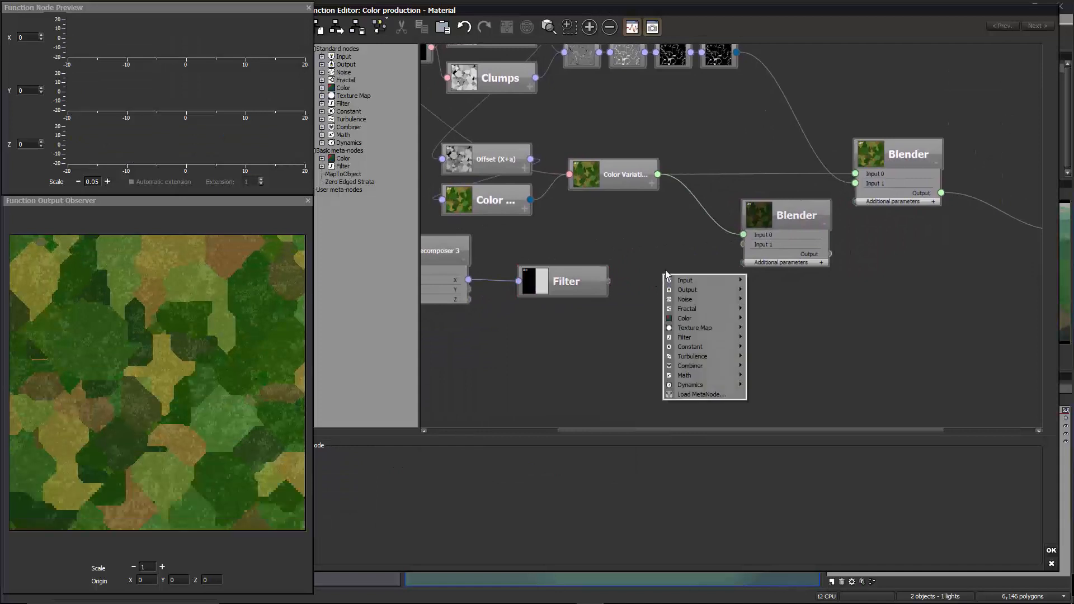
{"action": "key", "text": "Escape"}
- Duplicate the last Color map node of the Clumps chain and wire the copy between the Filter output and the new Blender's Input 1
{"action": "left_click", "coordinate": [714, 61]}
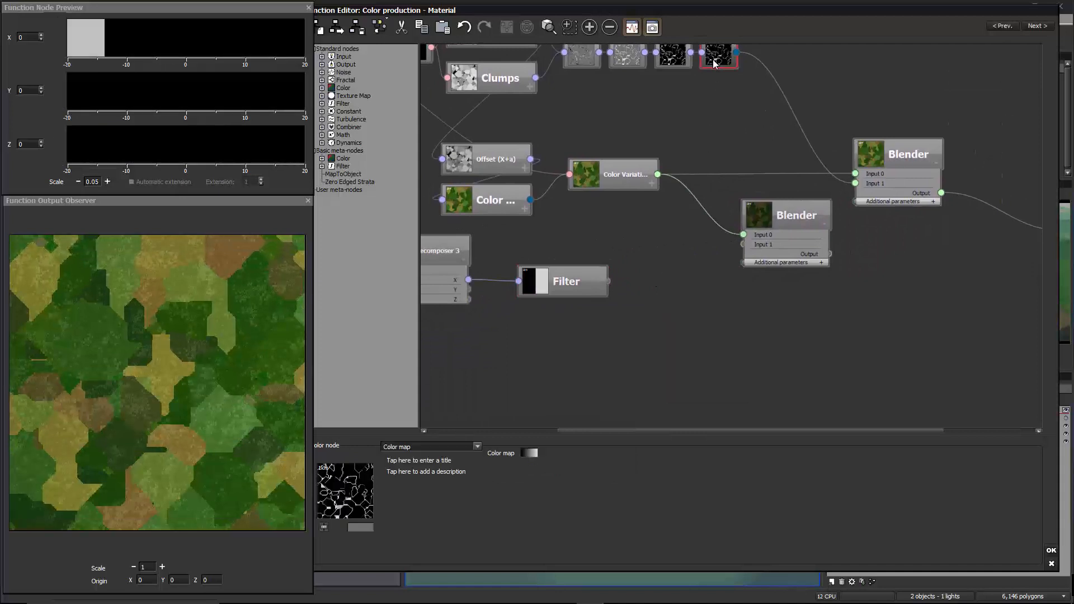
{"action": "key", "text": "ctrl+c"}
{"action": "key", "text": "ctrl+v"}
{"action": "left_click_drag", "start_coordinate": [719, 91], "coordinate": [604, 281]}
{"action": "left_click", "coordinate": [661, 257]}
{"action": "key", "text": "Delete"}
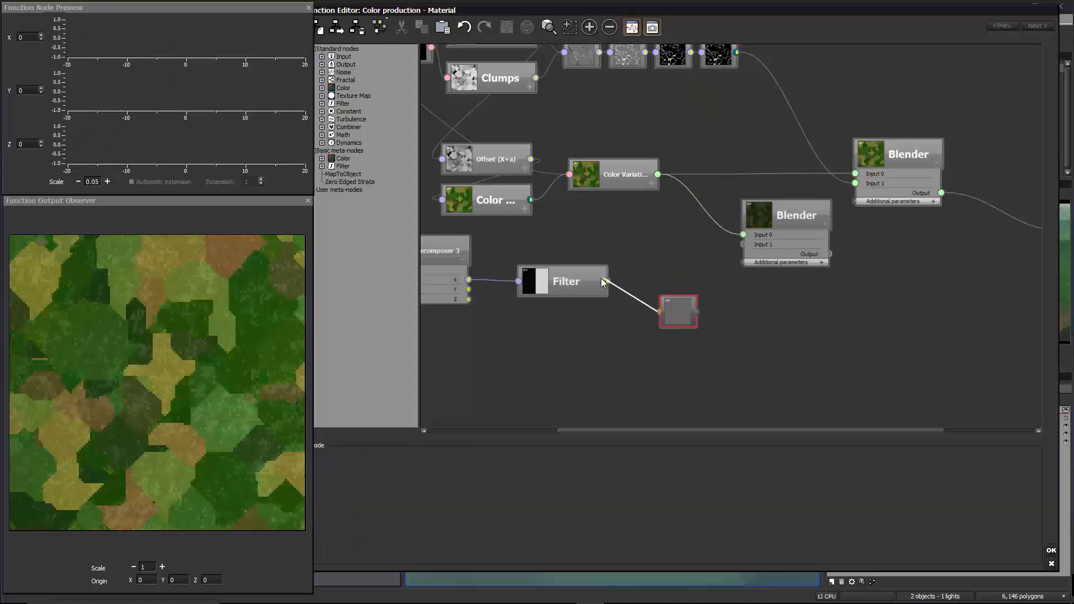
{"action": "left_click_drag", "start_coordinate": [689, 316], "coordinate": [743, 245]}
- Set the new Blender's combination mode to Multiply and its ratio to about 0.34
{"action": "left_click", "coordinate": [773, 223]}
{"action": "left_click", "coordinate": [595, 465]}
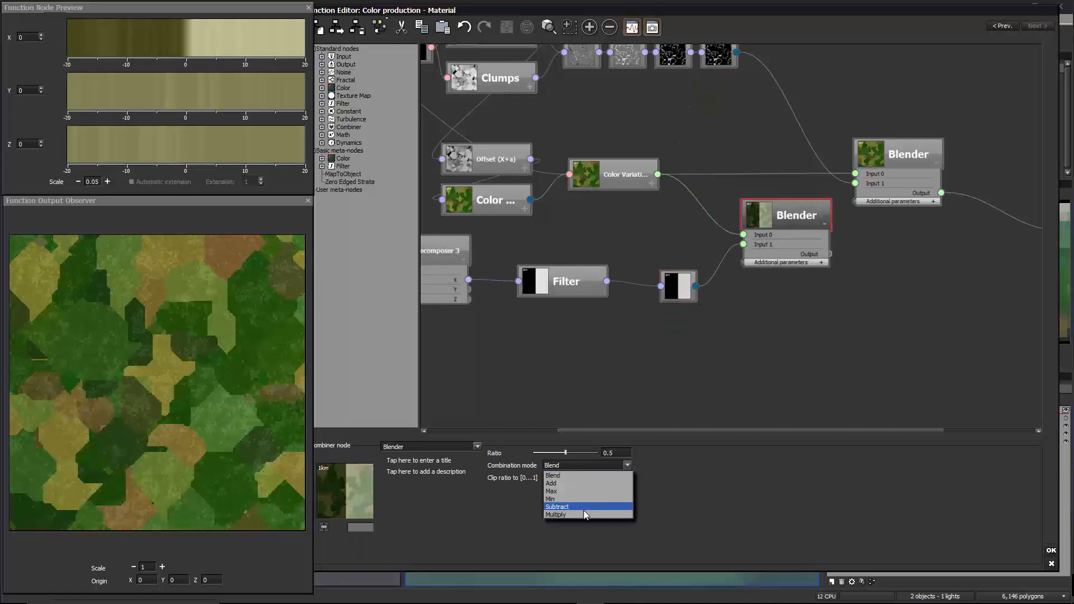
{"action": "left_click", "coordinate": [583, 511]}
{"action": "mouse_move", "coordinate": [565, 452]}
{"action": "left_mouse_down"}
{"action": "mouse_move", "coordinate": [547, 453]}
{"action": "mouse_move", "coordinate": [556, 454]}
{"action": "left_mouse_up"}
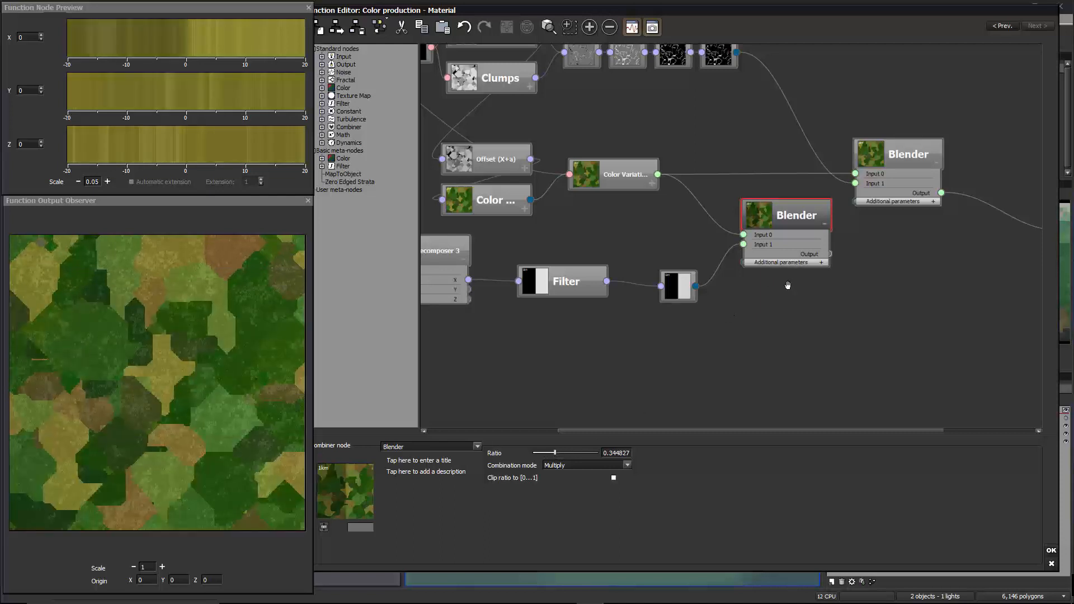
- Connect the new Blender's output to the final Blender's Input 0, and align it with Color Variation and the copied Color map with Filter
{"action": "middle_click_drag", "start_coordinate": [787, 282], "coordinate": [709, 313]}
{"action": "left_click_drag", "start_coordinate": [779, 212], "coordinate": [752, 284]}
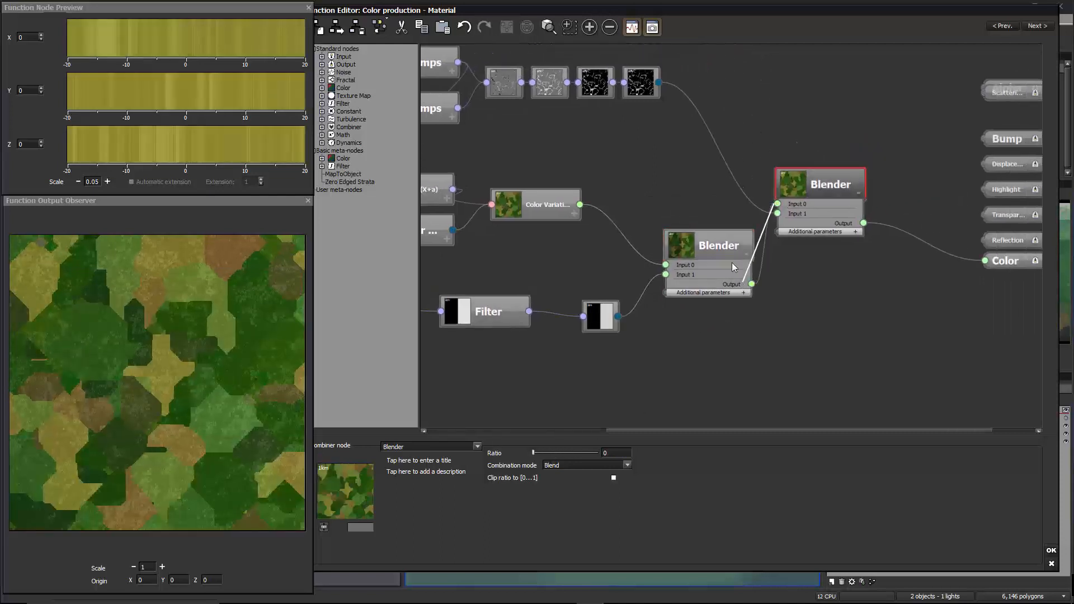
{"action": "left_click_drag", "start_coordinate": [729, 249], "coordinate": [719, 193]}
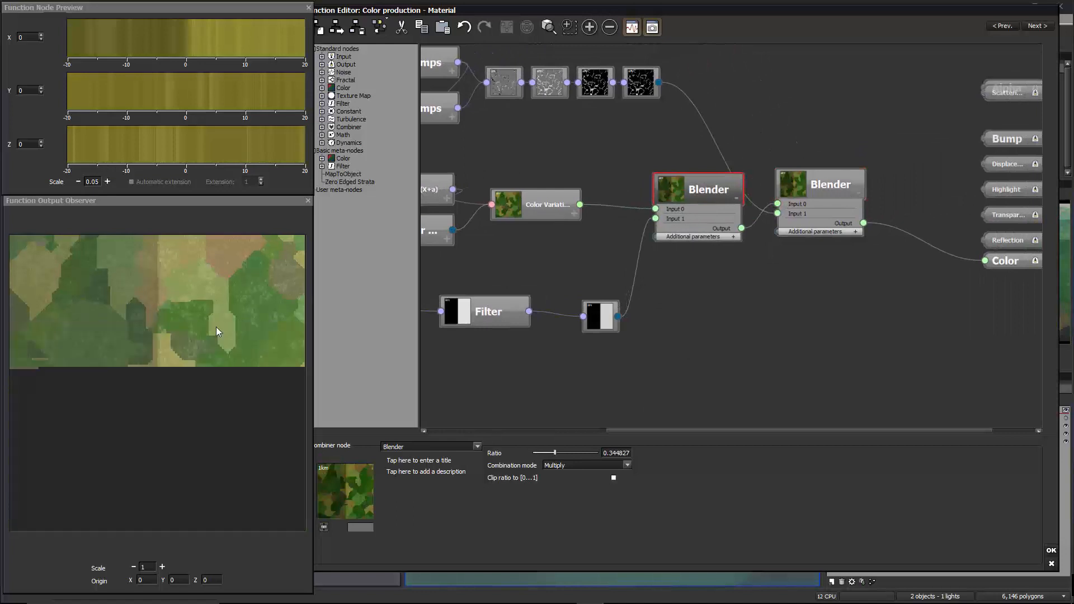
{"action": "middle_click_drag", "start_coordinate": [581, 381], "coordinate": [628, 375]}
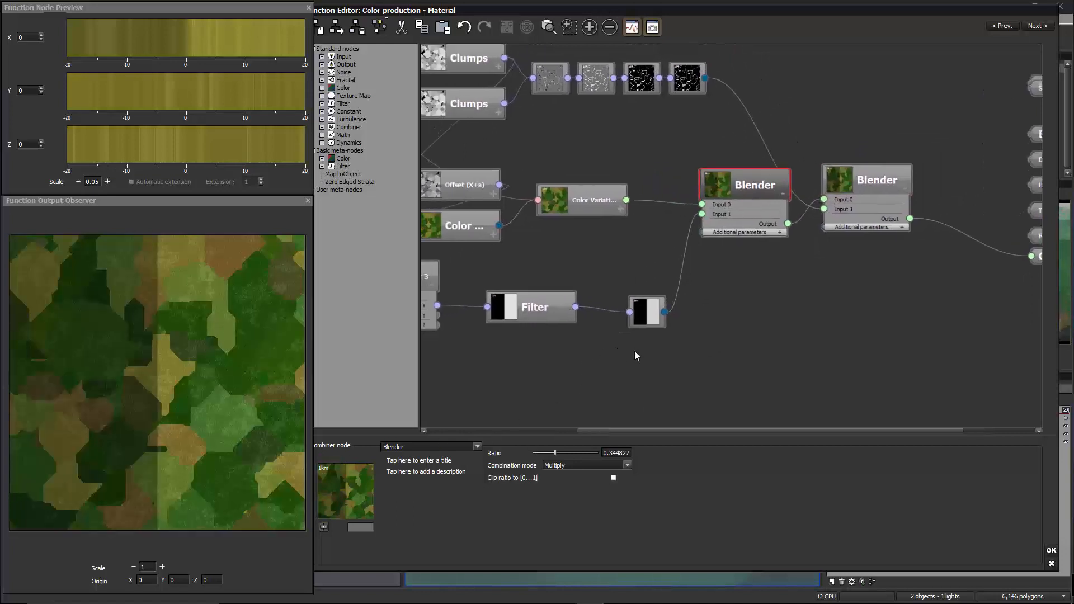
{"action": "left_click_drag", "start_coordinate": [659, 328], "coordinate": [628, 317]}
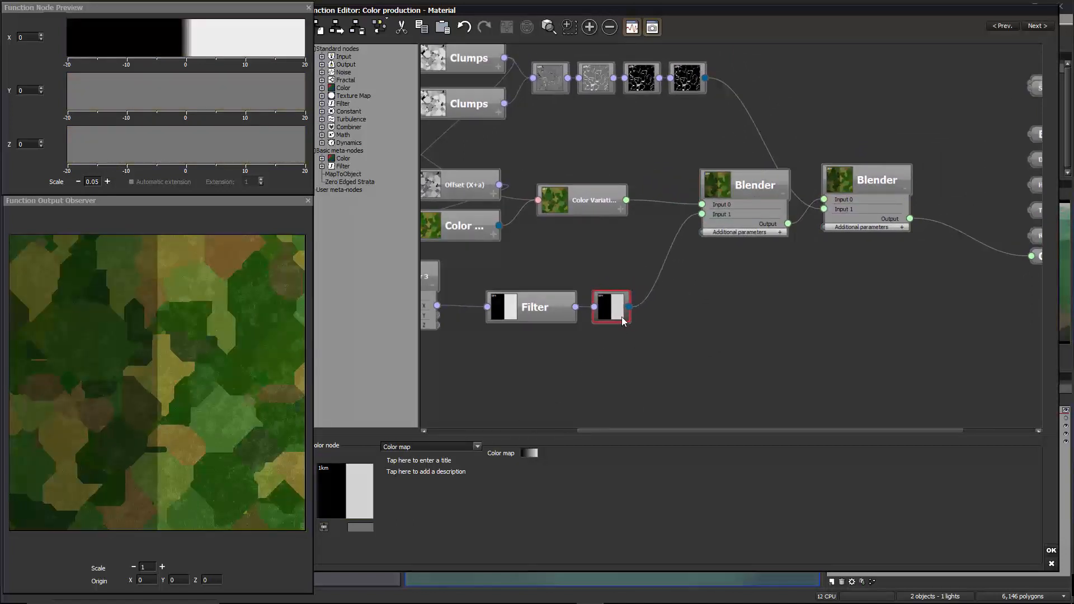
{"action": "middle_click_drag", "start_coordinate": [612, 353], "coordinate": [707, 353]}
- Open the Filter node's curve for editing and set the Function Node Preview scale to 0.1
{"action": "left_click", "coordinate": [632, 305]}
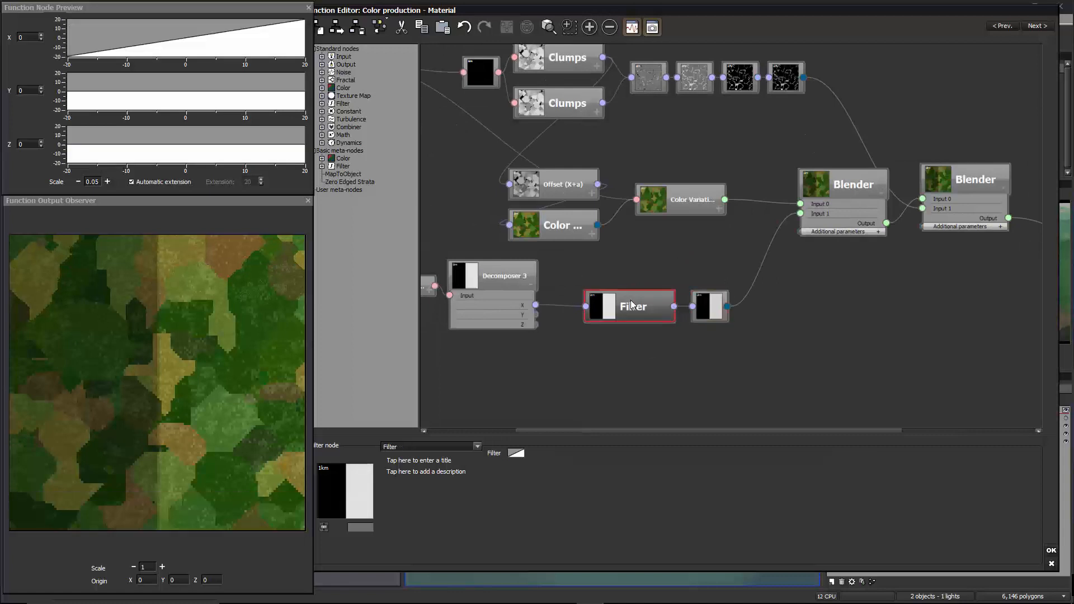
{"action": "left_click", "coordinate": [515, 453]}
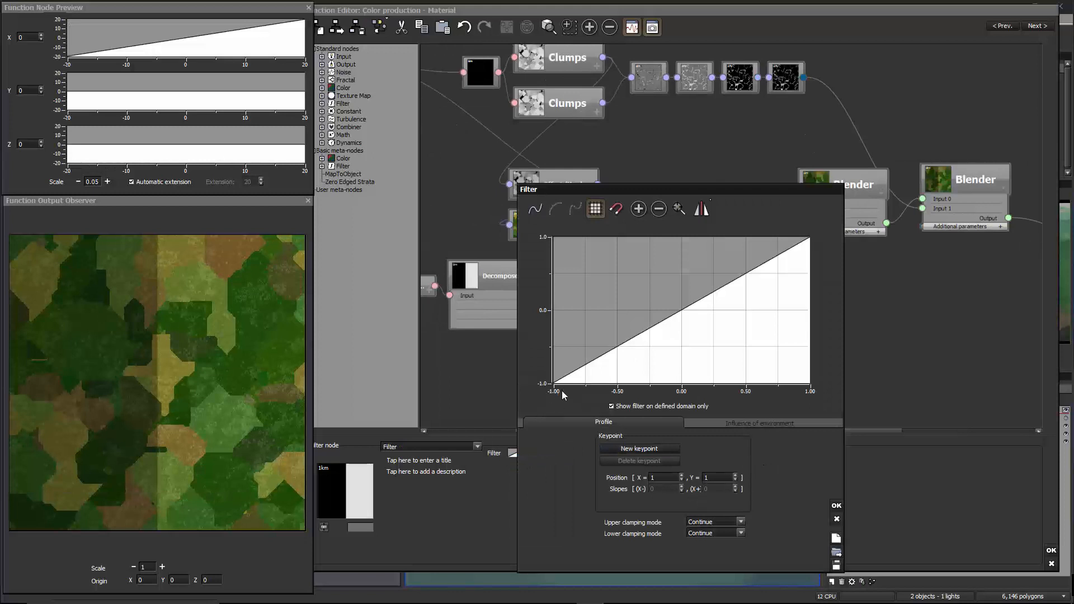
{"action": "left_click", "coordinate": [77, 182]}
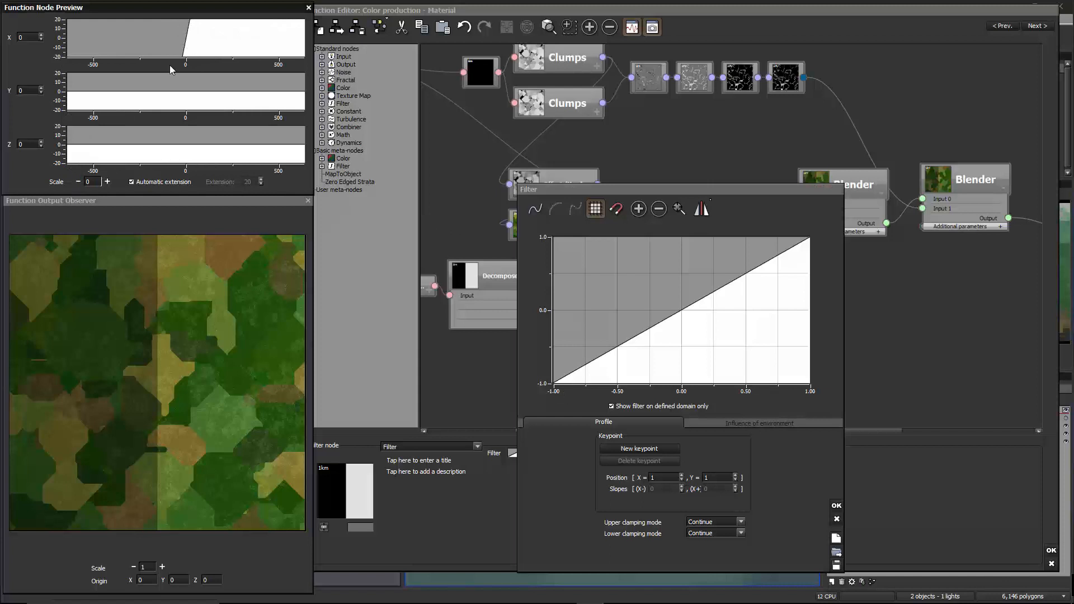
{"action": "left_click", "coordinate": [132, 183]}
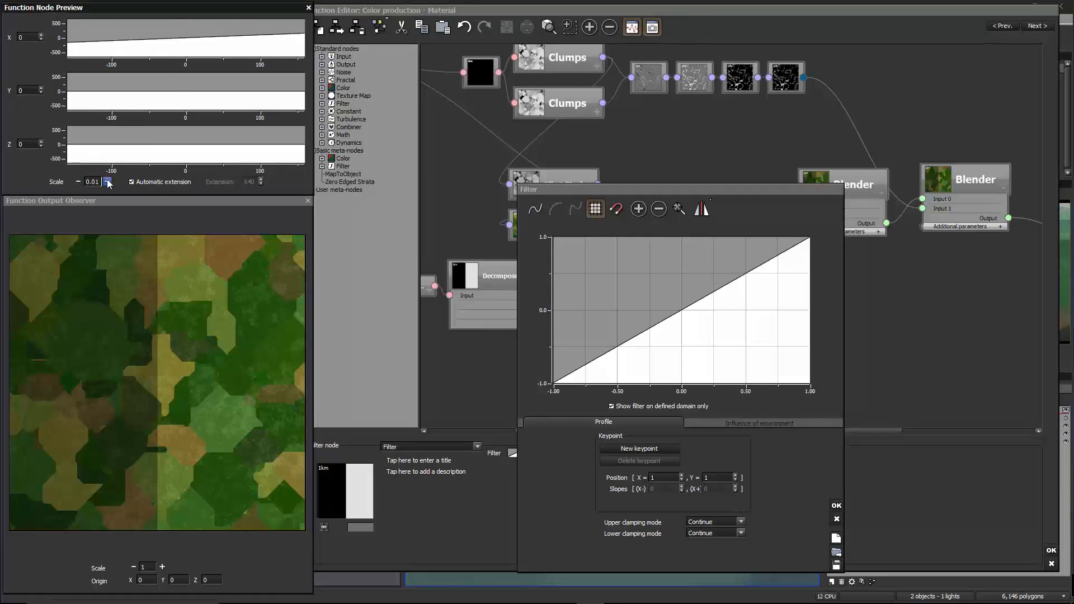
{"action": "left_click", "coordinate": [132, 182]}
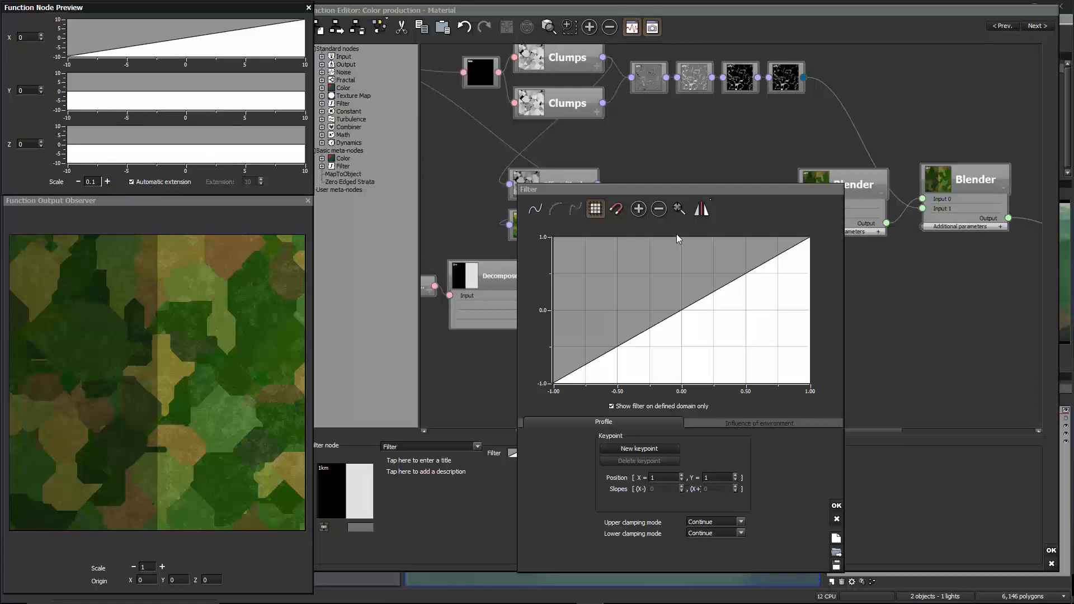
- Set the filter's upper and lower clamping modes to Repeat and the Function Output Observer scale to 4
{"action": "left_click", "coordinate": [741, 522]}
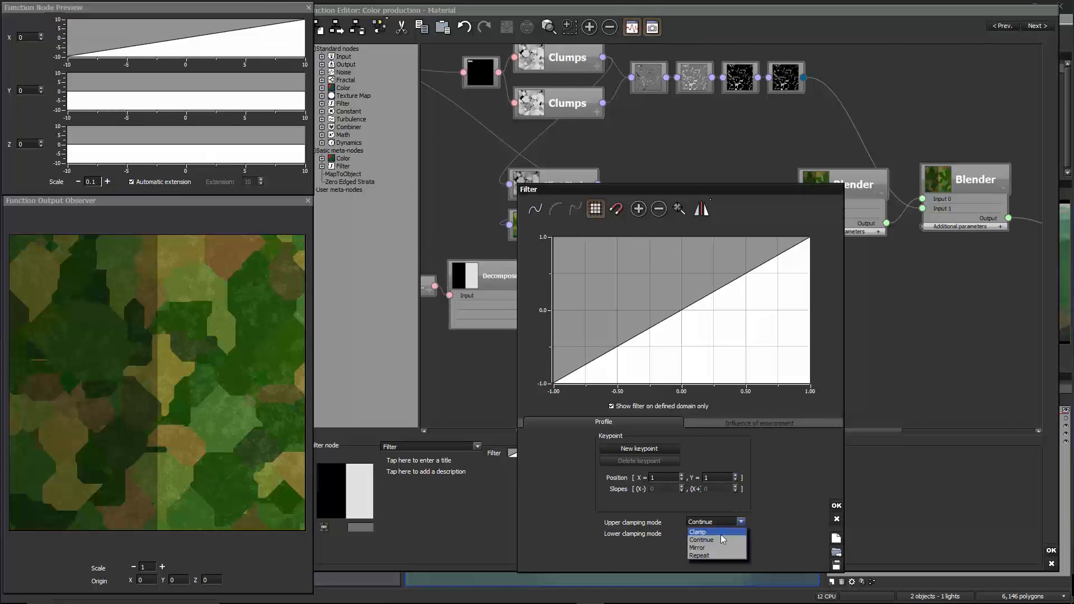
{"action": "left_click", "coordinate": [700, 556]}
{"action": "left_click", "coordinate": [742, 533]}
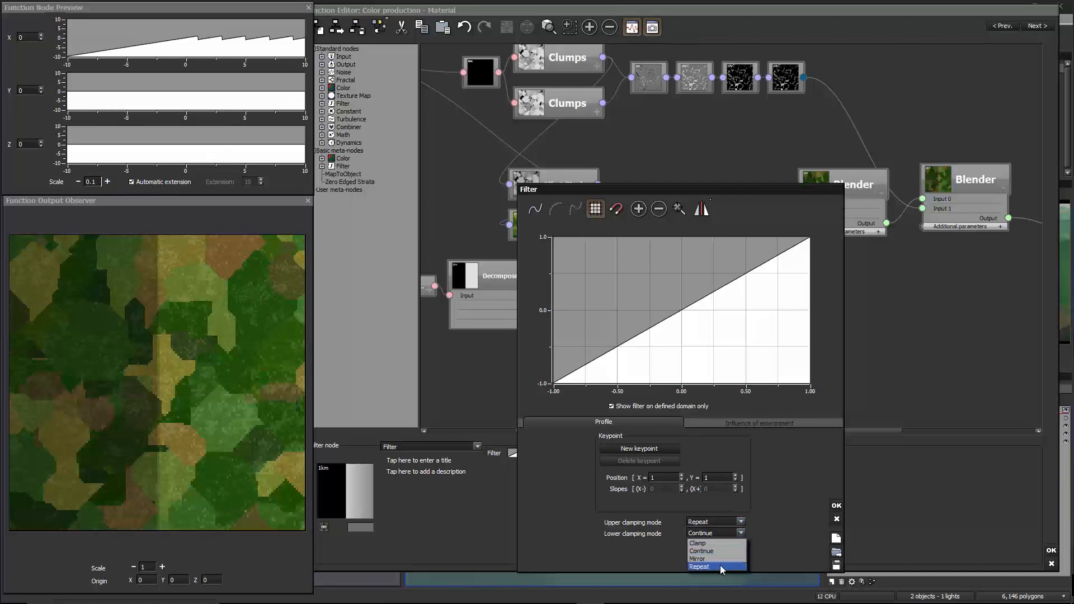
{"action": "left_click", "coordinate": [705, 567]}
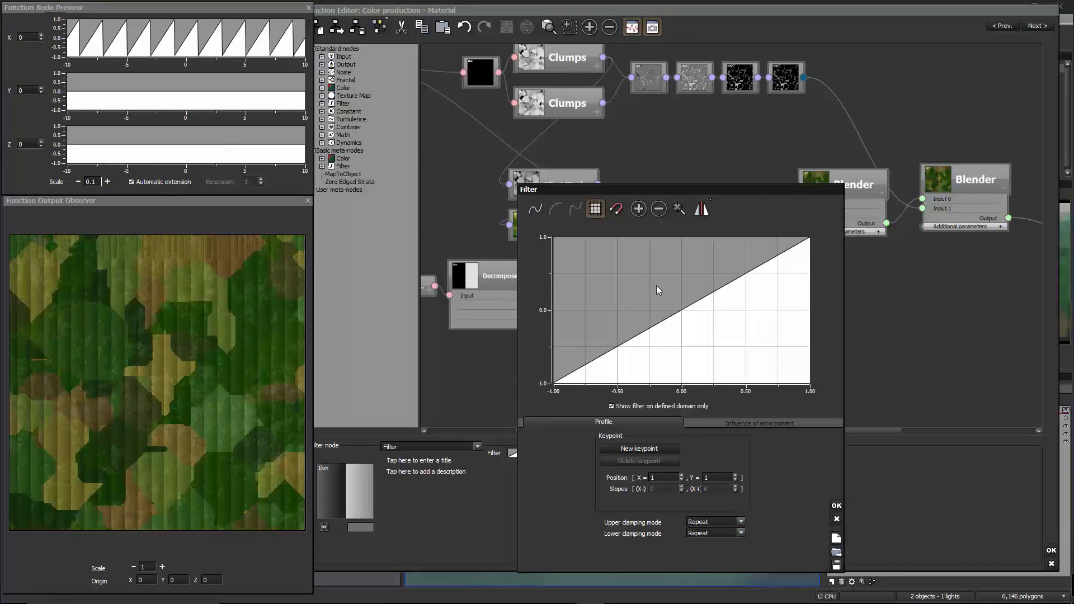
{"action": "left_click", "coordinate": [161, 567]}
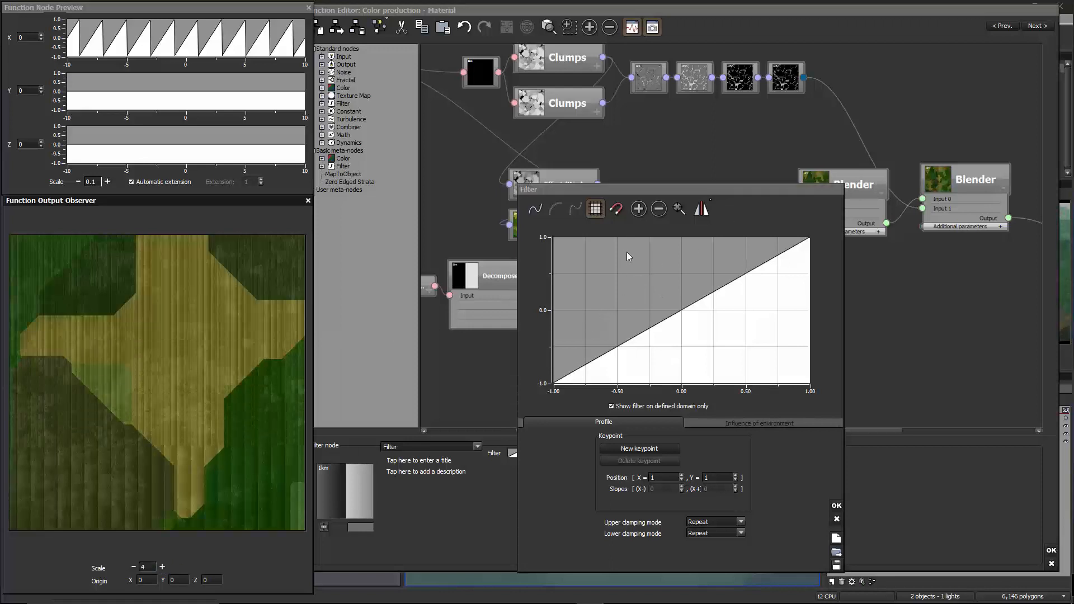
- Add upper filter keypoints near X 0.29 and X -0.30, lower the end keypoint to Y -1, and add one near X 0.51, Y -0.99
{"action": "left_click", "coordinate": [720, 239]}
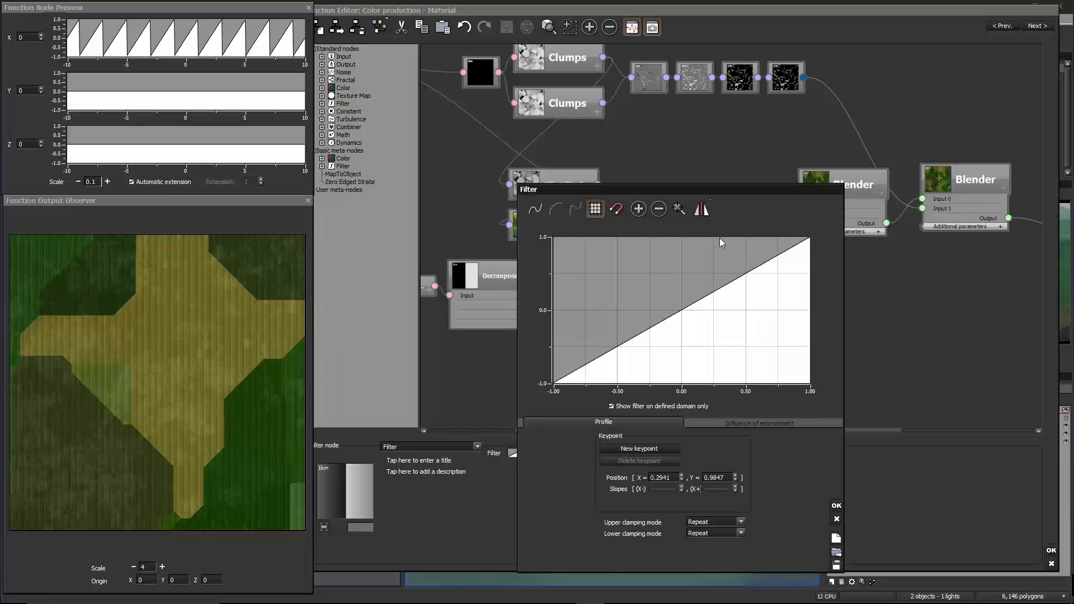
{"action": "left_click", "coordinate": [645, 241]}
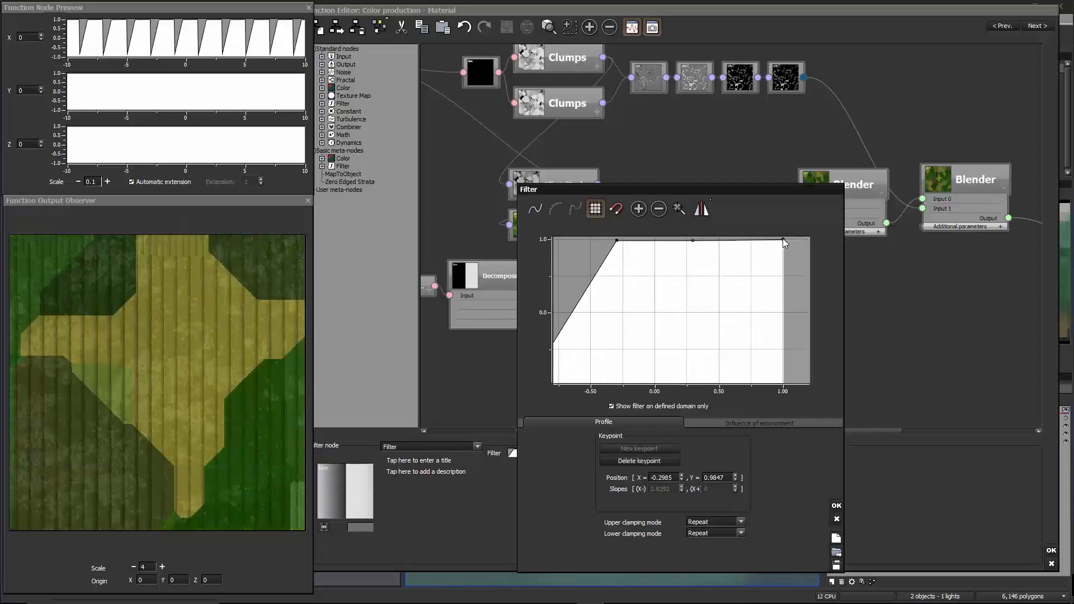
{"action": "left_click_drag", "start_coordinate": [783, 241], "coordinate": [788, 332]}
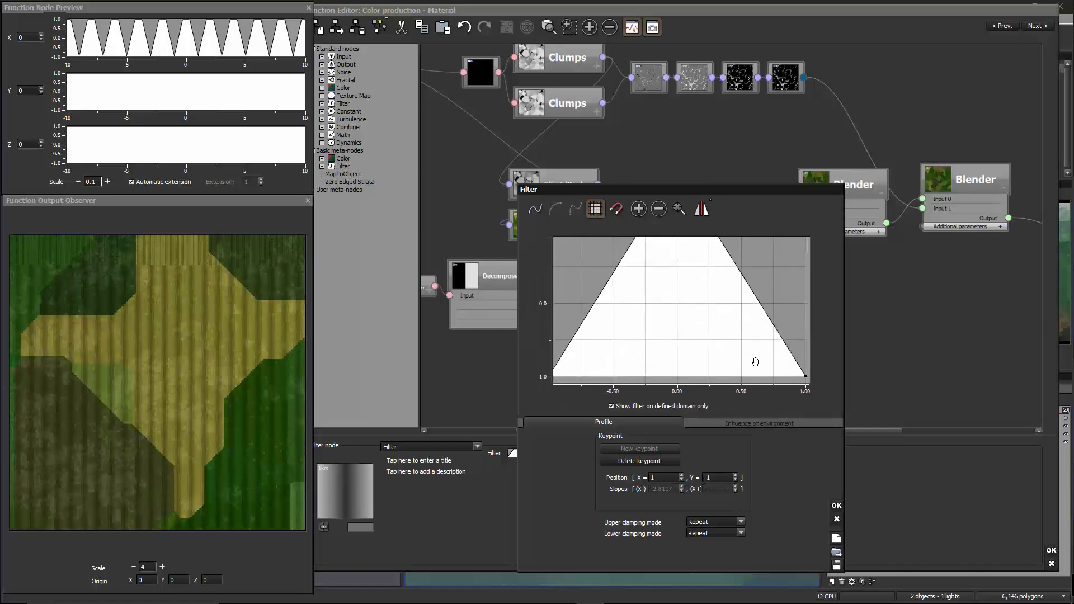
{"action": "mouse_move", "coordinate": [747, 369]}
{"action": "left_mouse_down"}
{"action": "mouse_move", "coordinate": [738, 355]}
{"action": "mouse_move", "coordinate": [713, 373]}
{"action": "mouse_move", "coordinate": [726, 373]}
{"action": "left_mouse_up"}
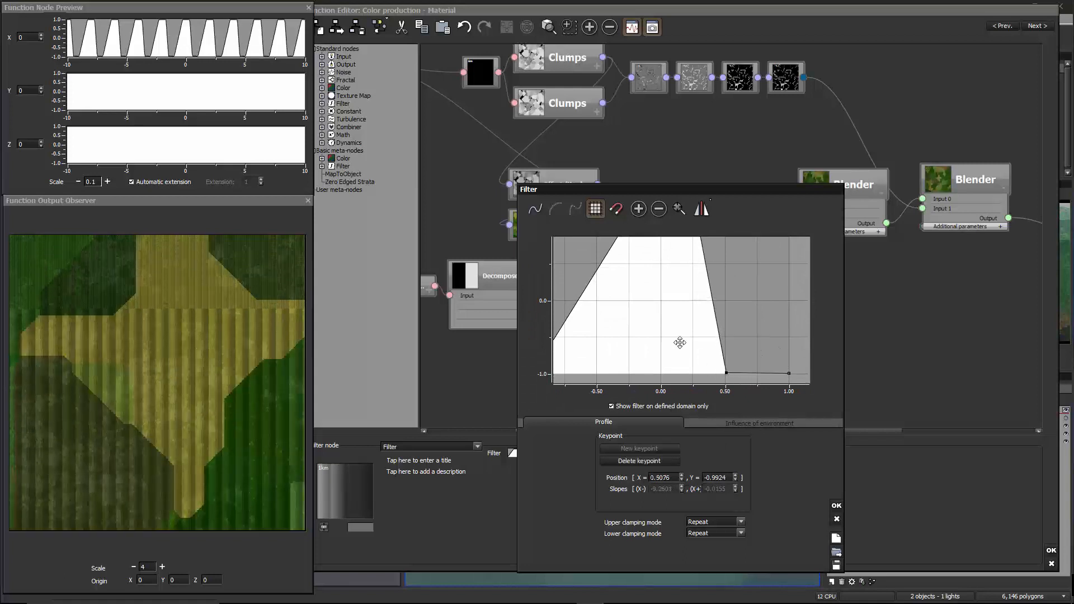
- Add a lower filter keypoint at about X -0.50, Y -0.98 and move the upper negative-side keypoint to about X -0.26
{"action": "left_click_drag", "start_coordinate": [679, 342], "coordinate": [658, 360]}
{"action": "double_click", "coordinate": [642, 368]}
{"action": "left_click_drag", "start_coordinate": [646, 253], "coordinate": [652, 253]}
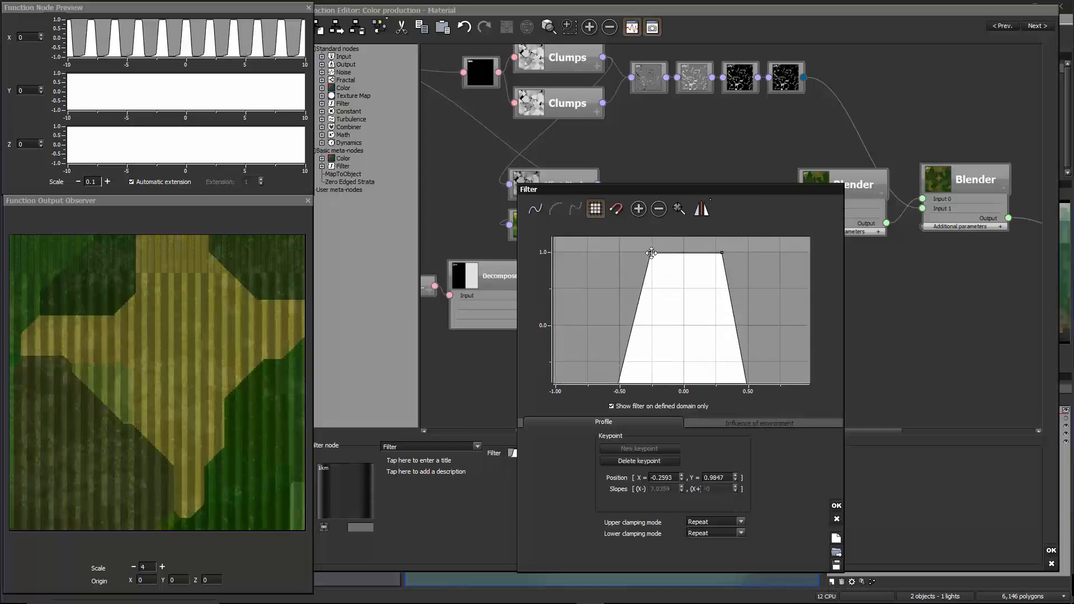
{"action": "left_click_drag", "start_coordinate": [668, 307], "coordinate": [672, 278]}
{"action": "left_click_drag", "start_coordinate": [621, 365], "coordinate": [624, 368]}
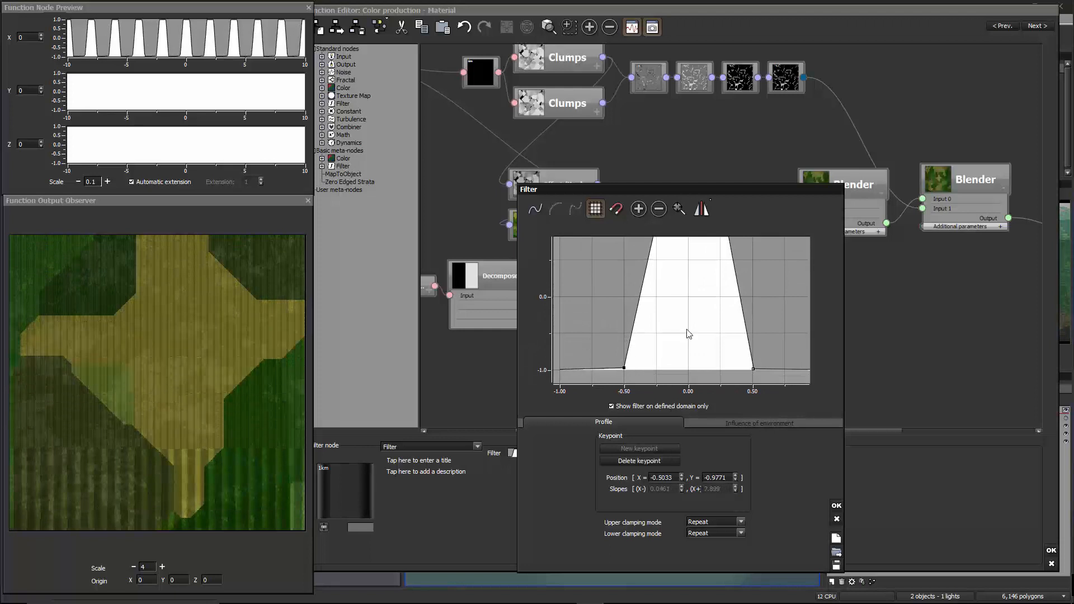
- Widen the filter plateau by moving the lower negative-side keypoint to about X -0.70 and the upper keypoints to about X -0.52 and X 0.32
{"action": "left_click_drag", "start_coordinate": [721, 317], "coordinate": [752, 304]}
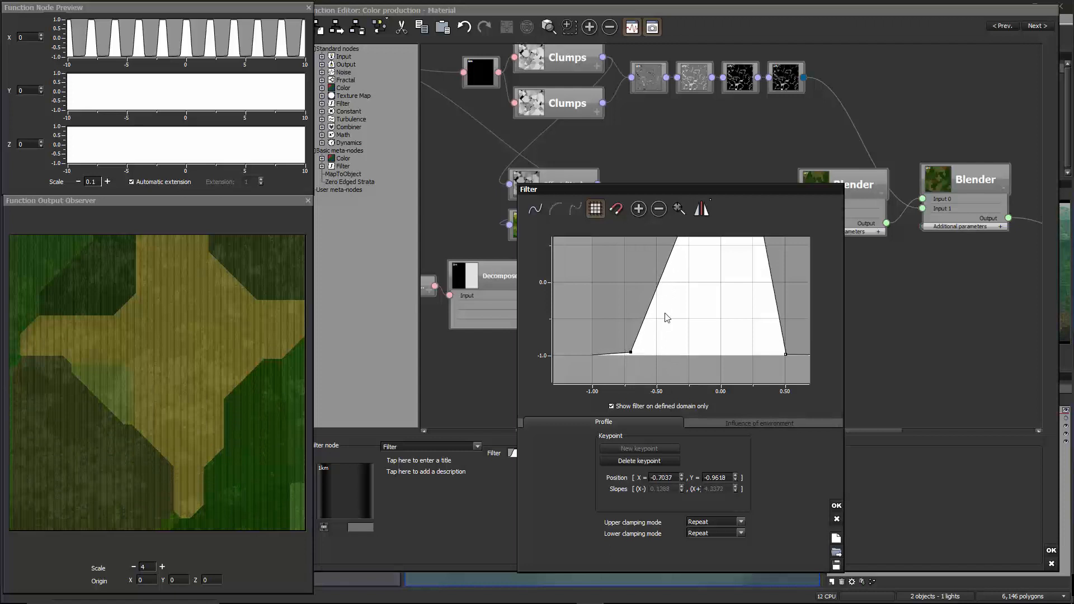
{"action": "left_click_drag", "start_coordinate": [684, 300], "coordinate": [665, 347]}
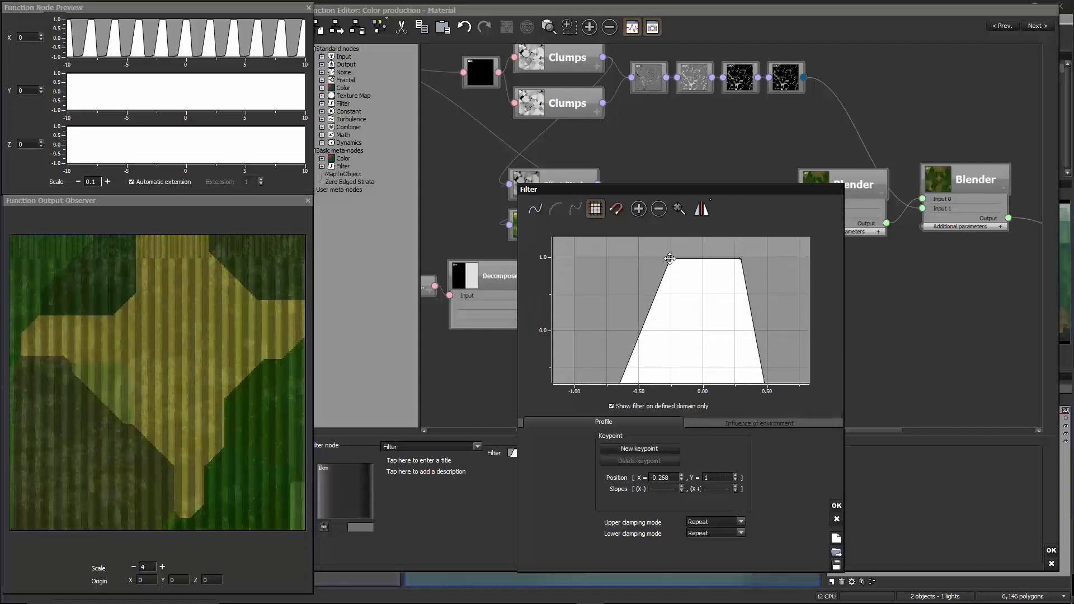
{"action": "left_click_drag", "start_coordinate": [670, 259], "coordinate": [630, 249]}
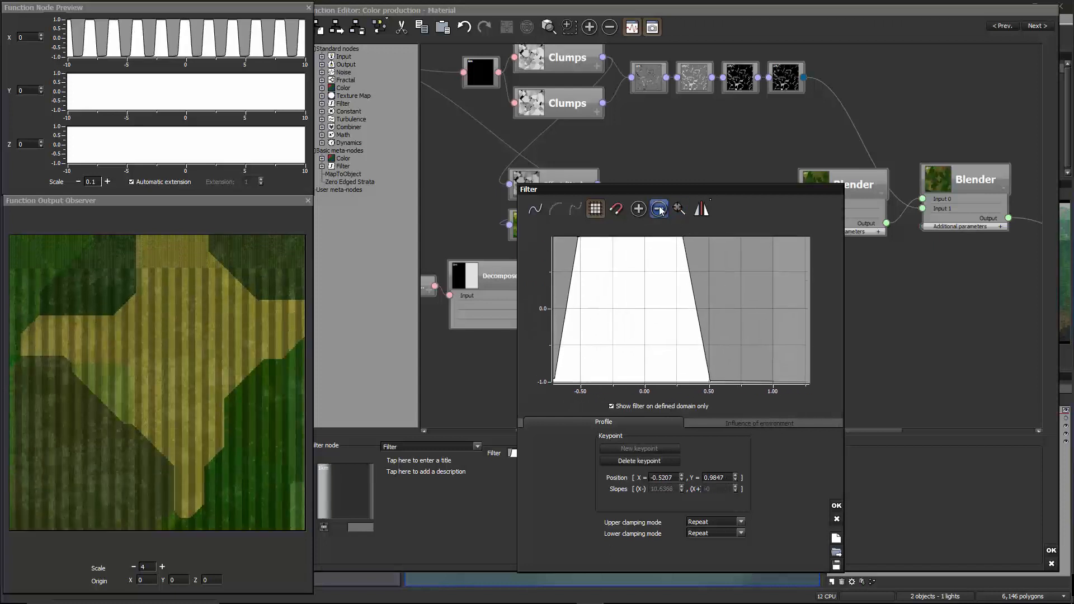
{"action": "left_click", "coordinate": [680, 209]}
{"action": "left_click_drag", "start_coordinate": [688, 264], "coordinate": [692, 264]}
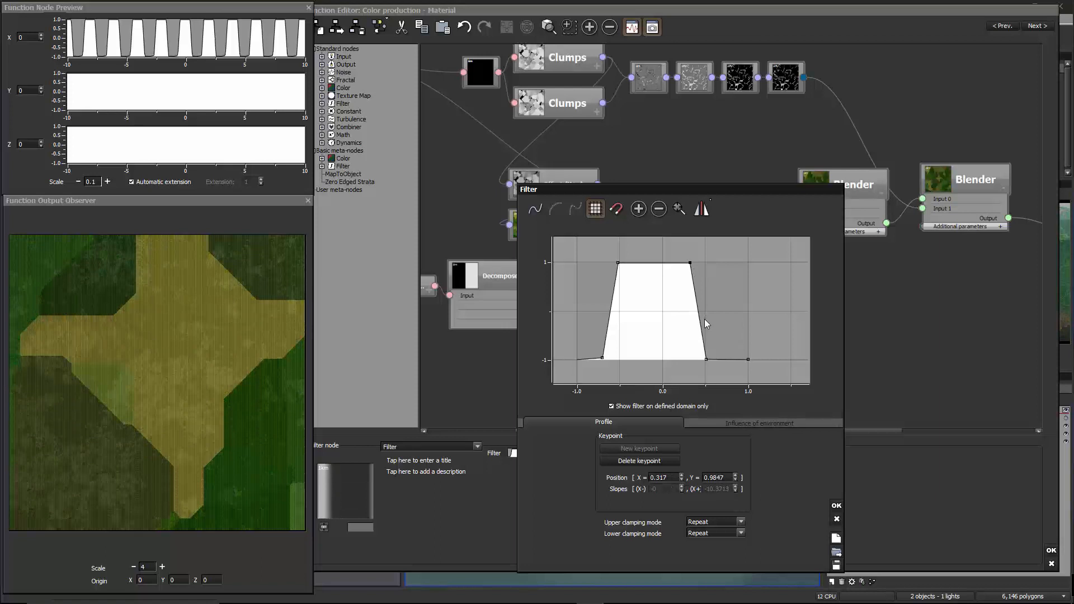
{"action": "left_click_drag", "start_coordinate": [685, 282], "coordinate": [711, 271]}
- Smooth the filter curve and add a keypoint on its plateau at about X -0.07, Y 0.98
{"action": "left_click", "coordinate": [538, 205]}
{"action": "double_click", "coordinate": [690, 279]}
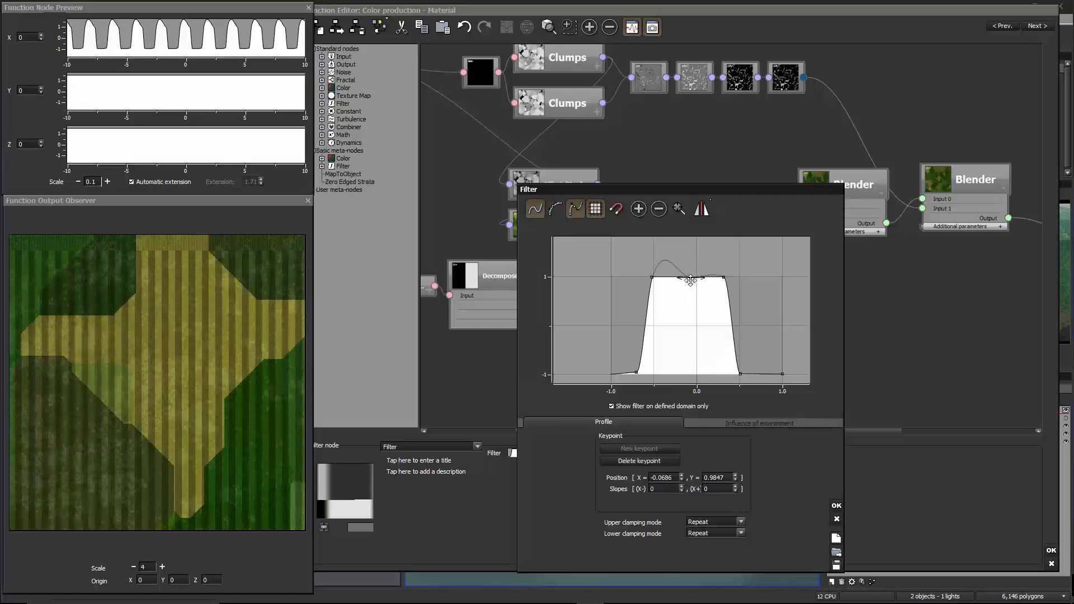
- Round the filter plateau with upper keypoints at about X -0.53, Y 0.85 and X 0.33, Y 0.86, and a middle keypoint at about X -0.13, Y 0.94
{"action": "double_click", "coordinate": [649, 291]}
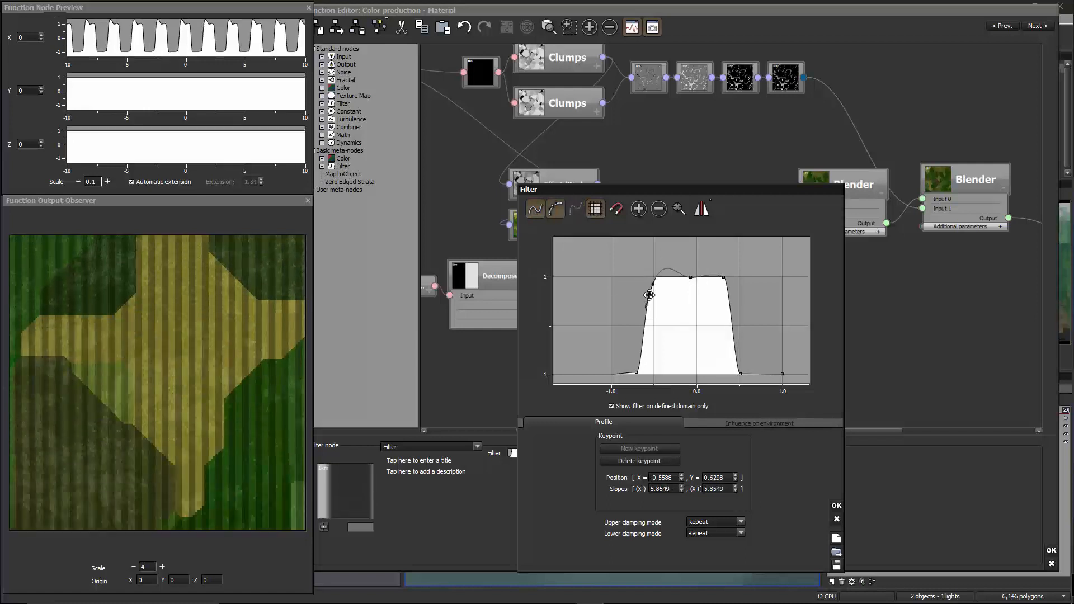
{"action": "left_click_drag", "start_coordinate": [655, 286], "coordinate": [654, 284]}
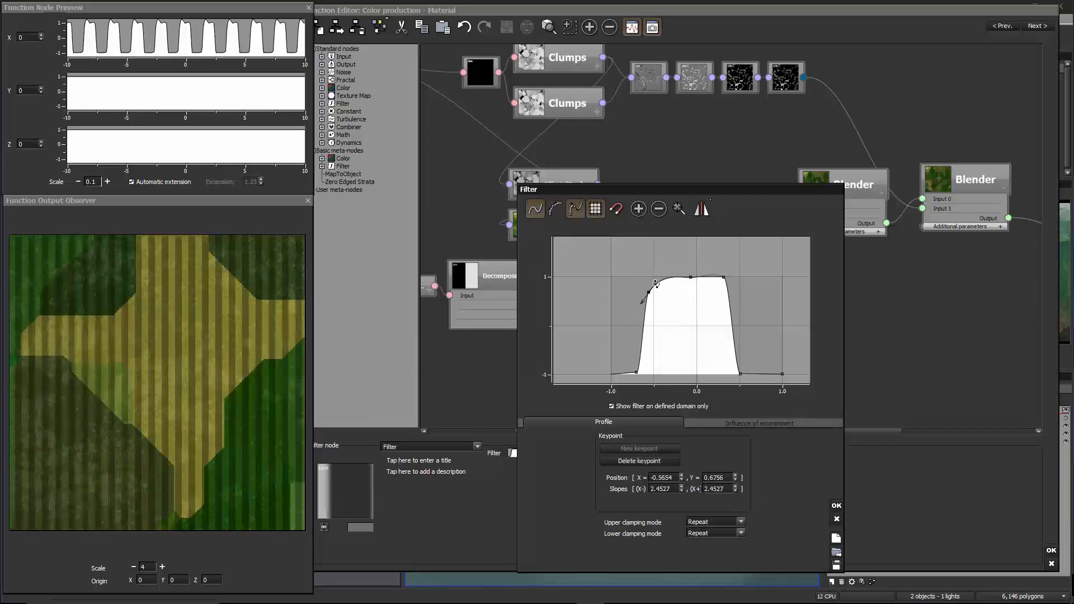
{"action": "left_click", "coordinate": [723, 278]}
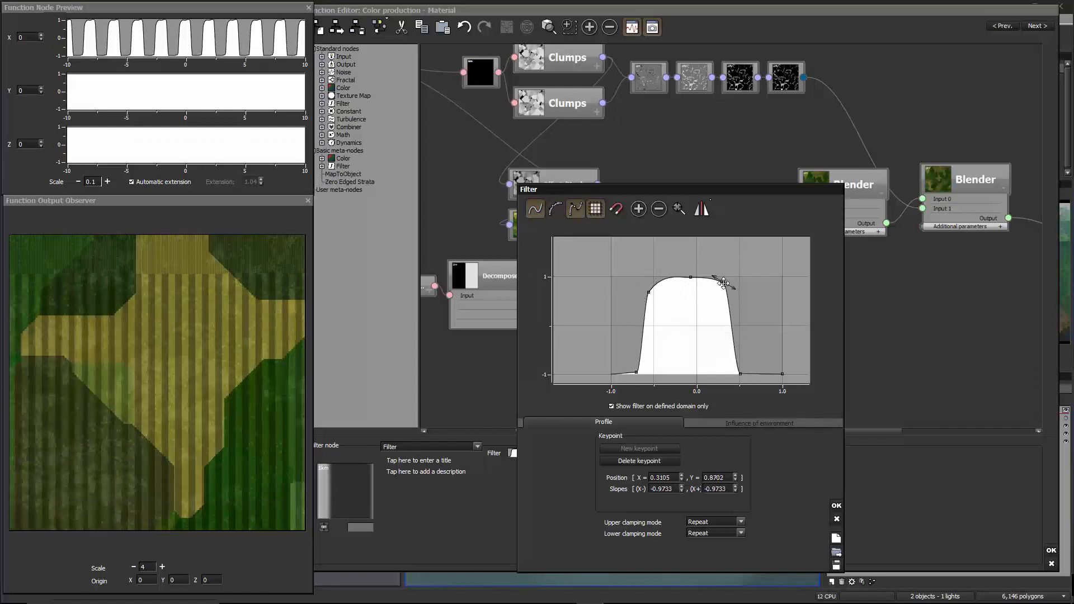
{"action": "left_click_drag", "start_coordinate": [649, 292], "coordinate": [653, 284]}
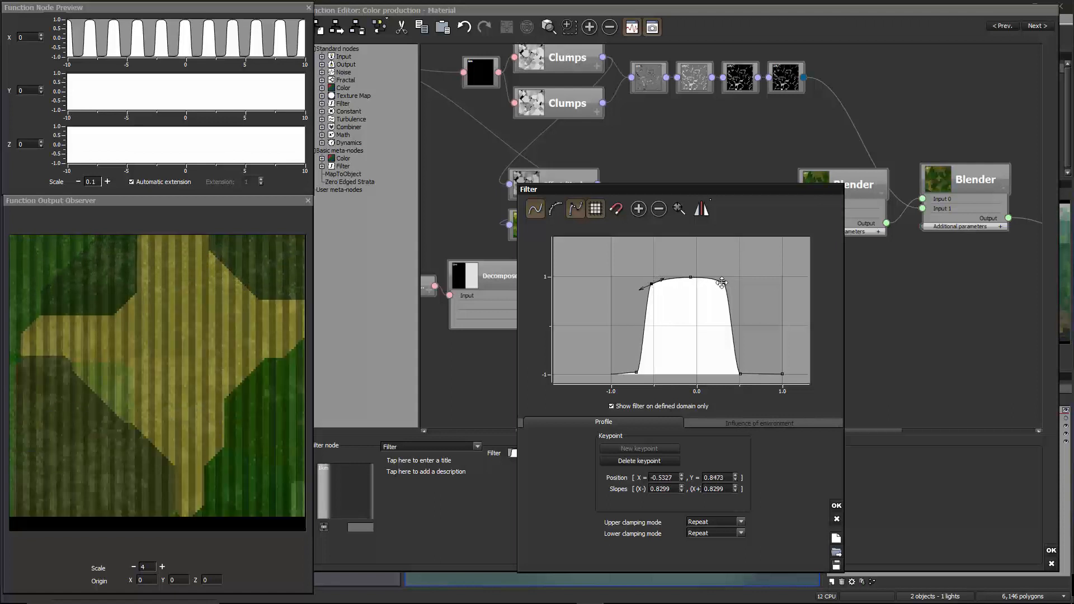
{"action": "left_click", "coordinate": [724, 283]}
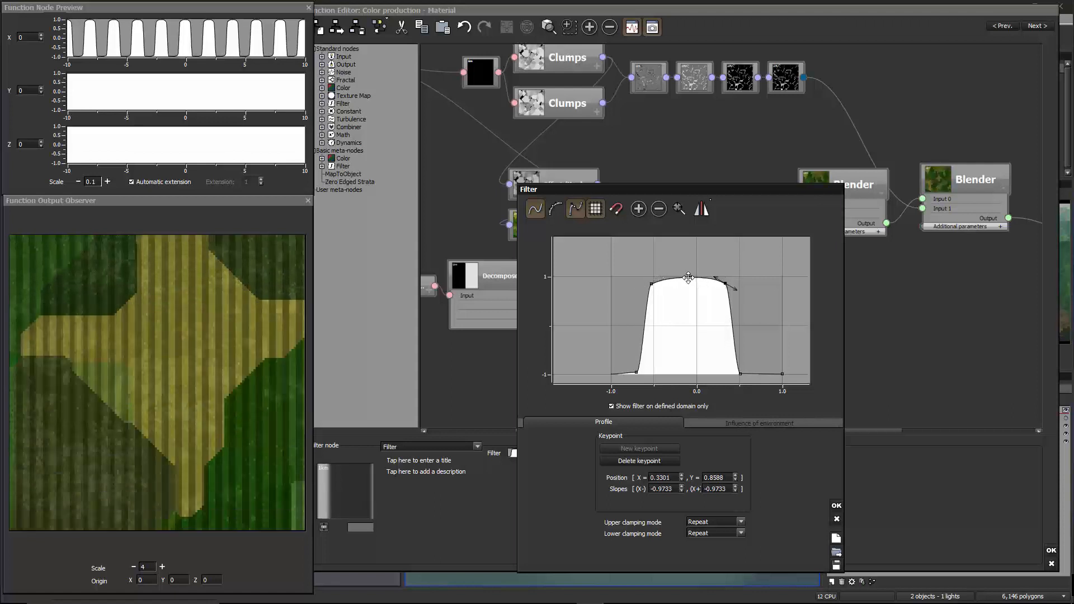
{"action": "left_click_drag", "start_coordinate": [688, 279], "coordinate": [686, 280]}
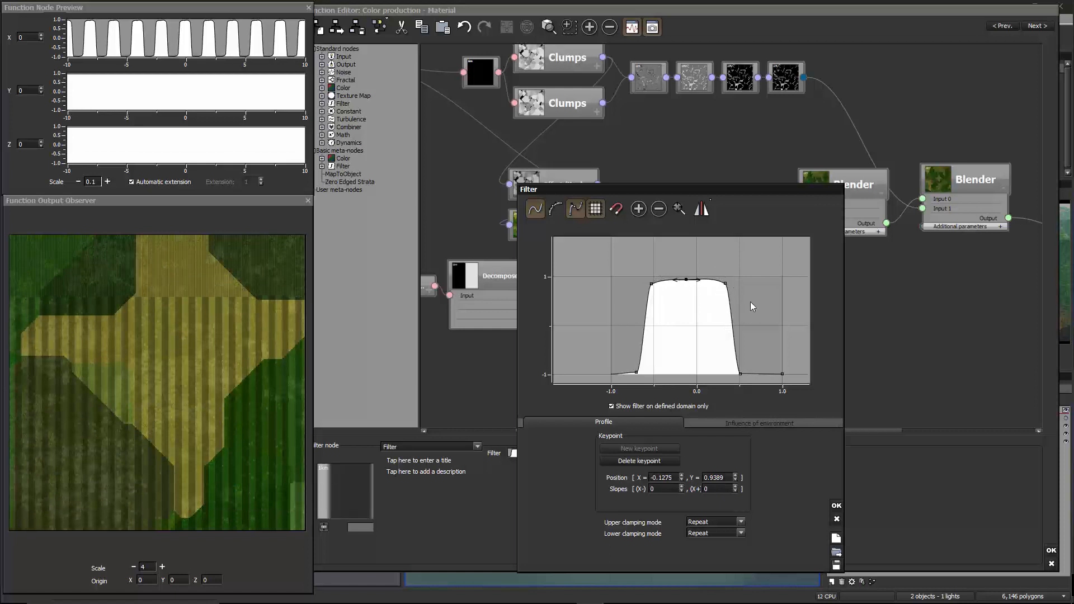
- Widen the plateau's positive side with keypoints near X 0.49, Y 0.81 and X 0.585, Y -1, then recentre the middle and lower negative-side keypoints
{"action": "left_click_drag", "start_coordinate": [745, 337], "coordinate": [726, 321]}
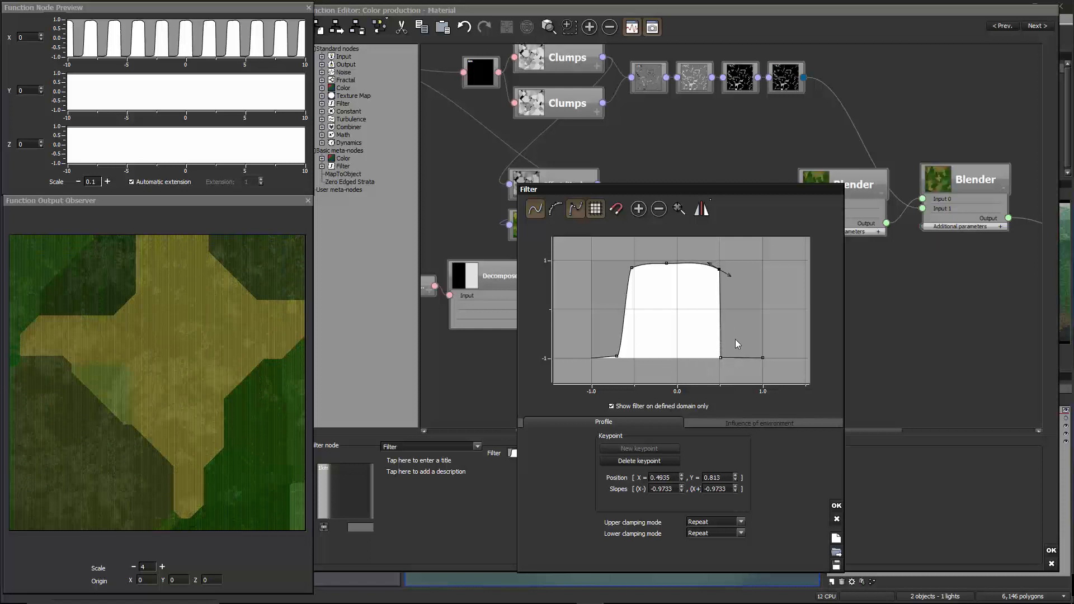
{"action": "left_click_drag", "start_coordinate": [723, 360], "coordinate": [725, 351]}
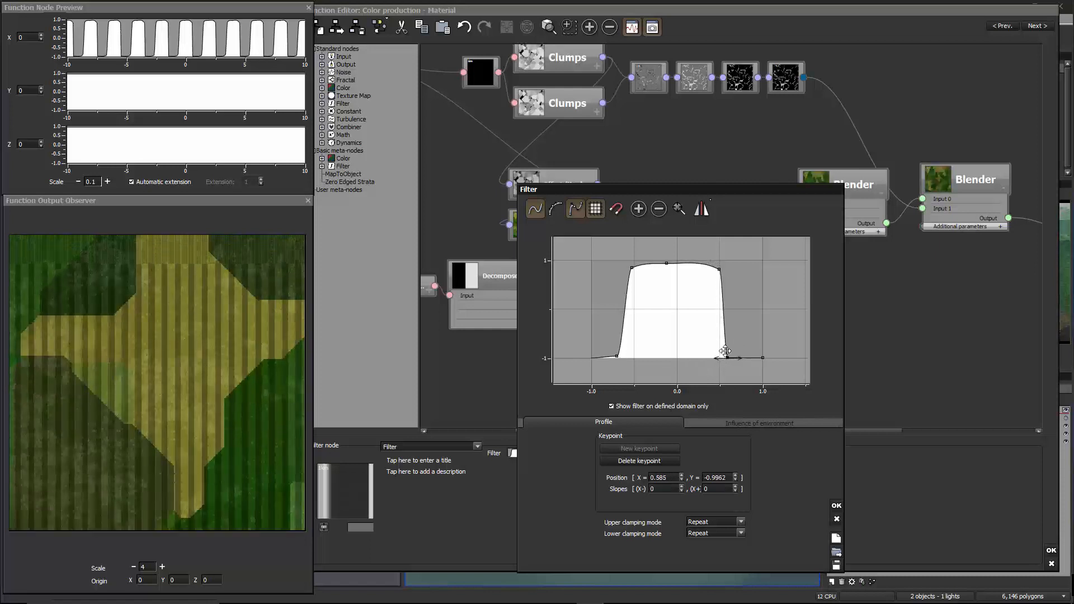
{"action": "left_click_drag", "start_coordinate": [666, 263], "coordinate": [675, 265]}
{"action": "left_click_drag", "start_coordinate": [617, 356], "coordinate": [622, 355]}
- Show the filter beyond its defined domain, set its start keypoint to X -1, Y -1, and accept the profile
{"action": "left_click", "coordinate": [584, 365]}
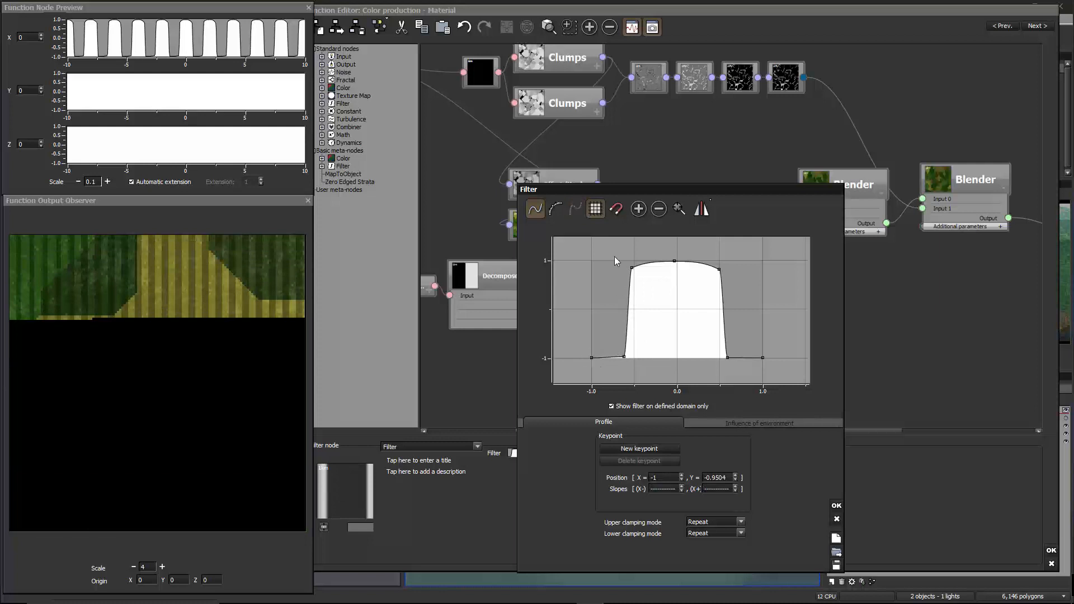
{"action": "left_click", "coordinate": [631, 407]}
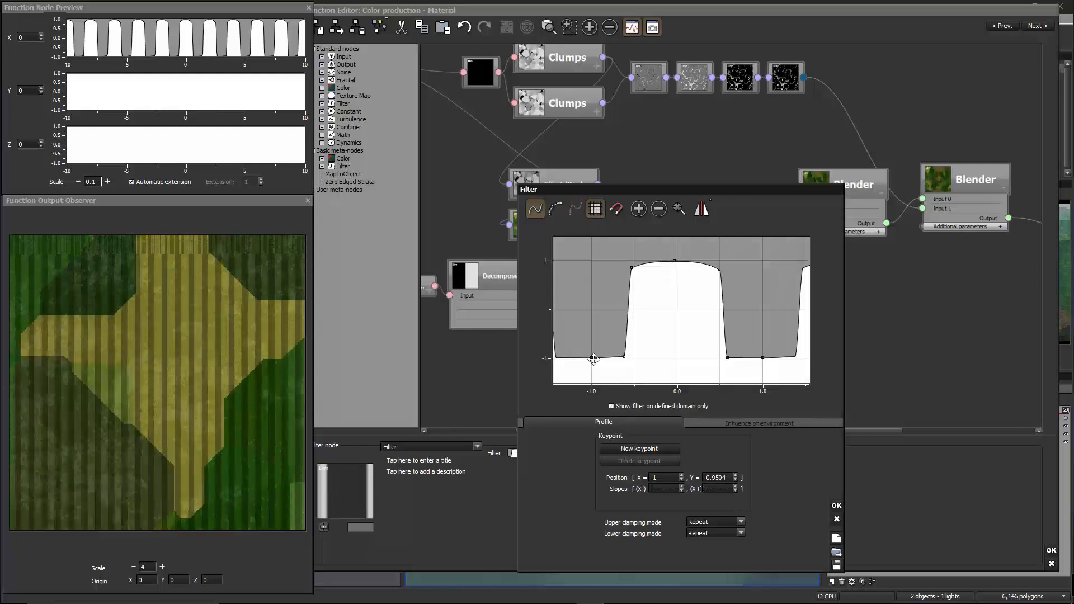
{"action": "left_click", "coordinate": [594, 359]}
{"action": "left_click_drag", "start_coordinate": [601, 360], "coordinate": [602, 358]}
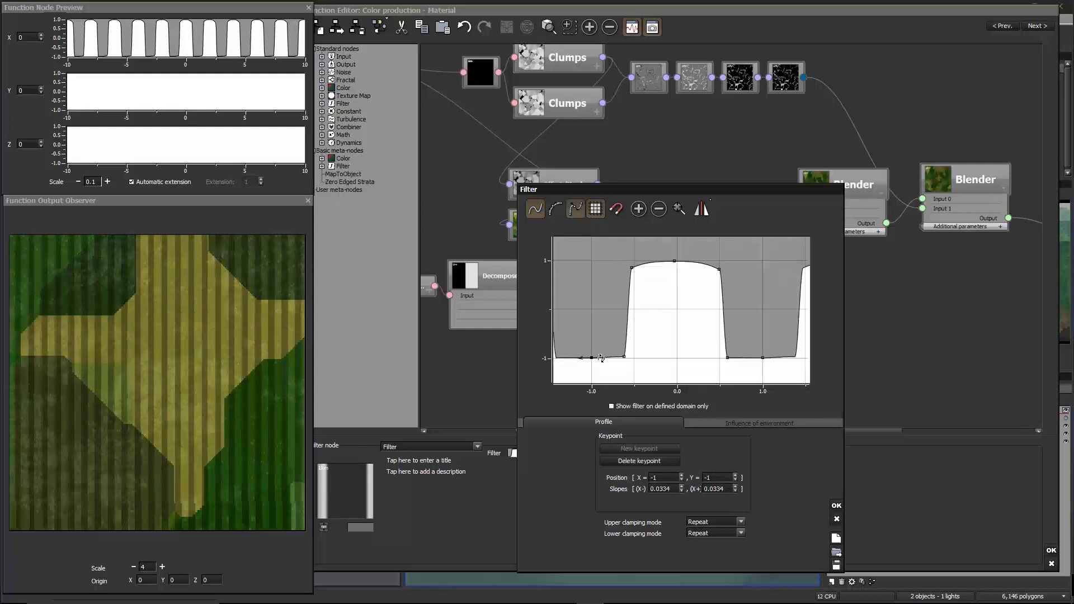
{"action": "left_click_drag", "start_coordinate": [791, 349], "coordinate": [680, 335]}
{"action": "left_click", "coordinate": [659, 210]}
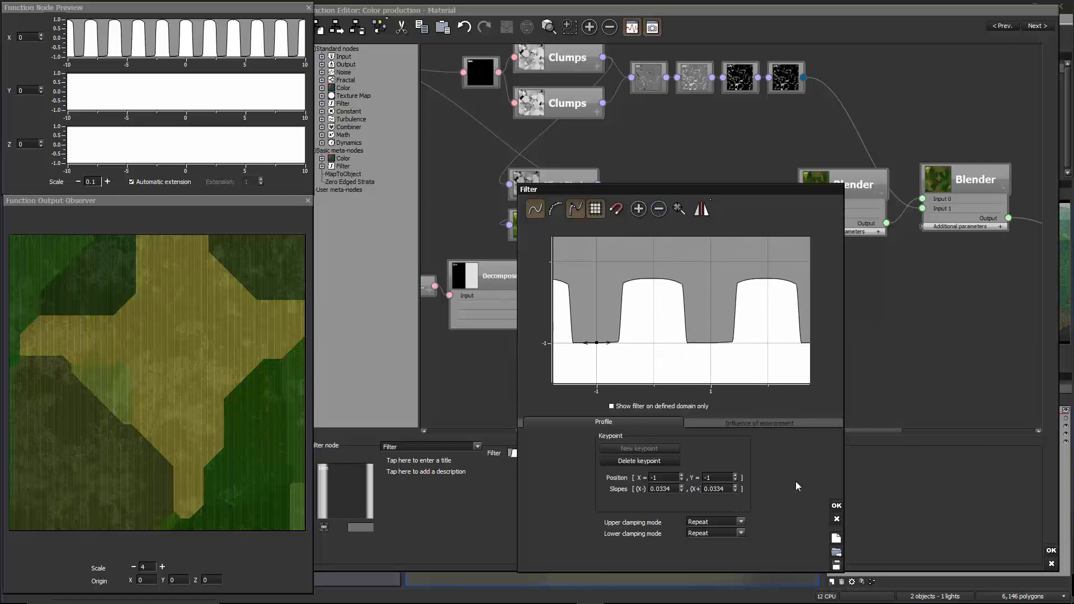
{"action": "left_click", "coordinate": [837, 506]}
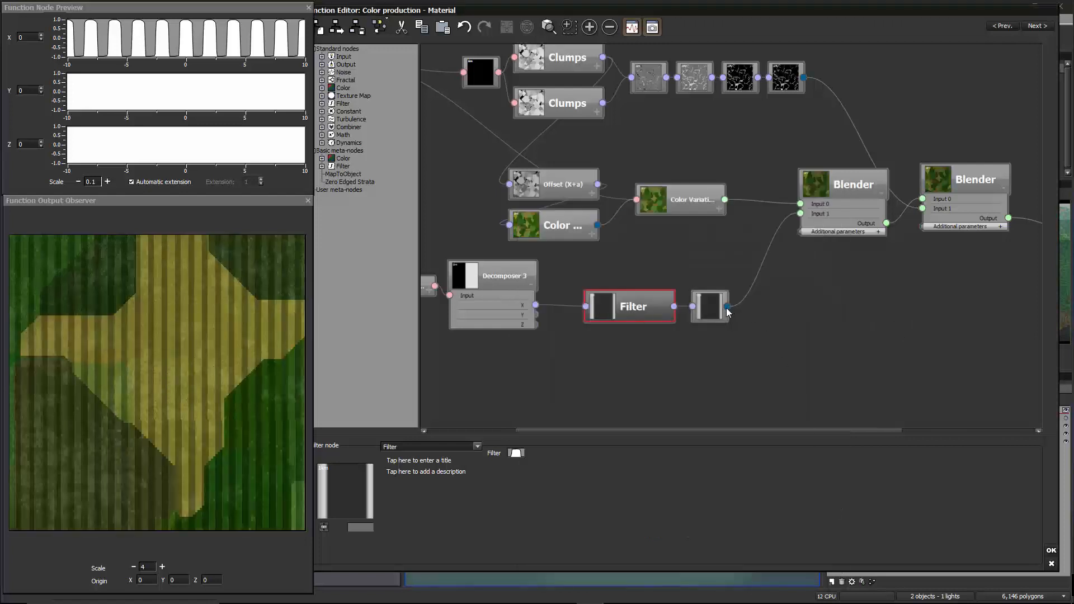
- Examine the stripes in the function output preview at scale 64
{"action": "left_click", "coordinate": [162, 566]}
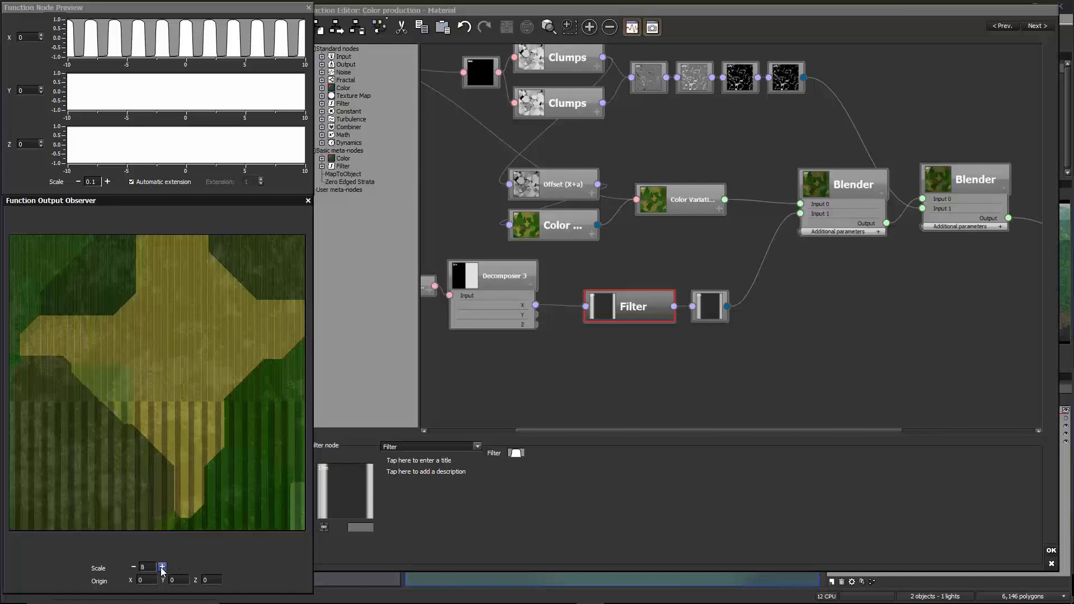
{"action": "left_click", "coordinate": [162, 567]}
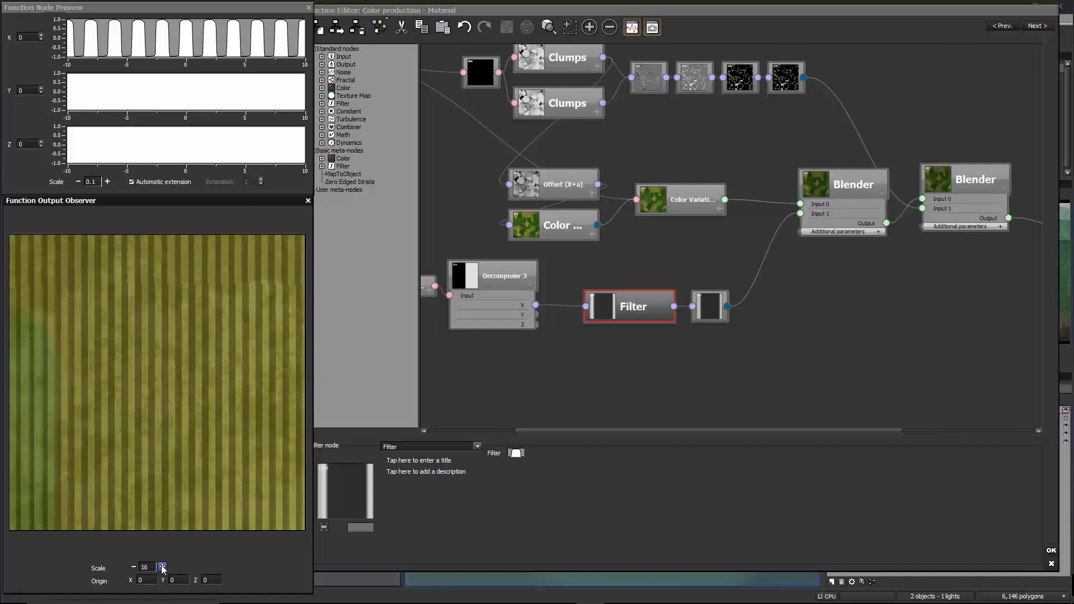
{"action": "left_click", "coordinate": [162, 567]}
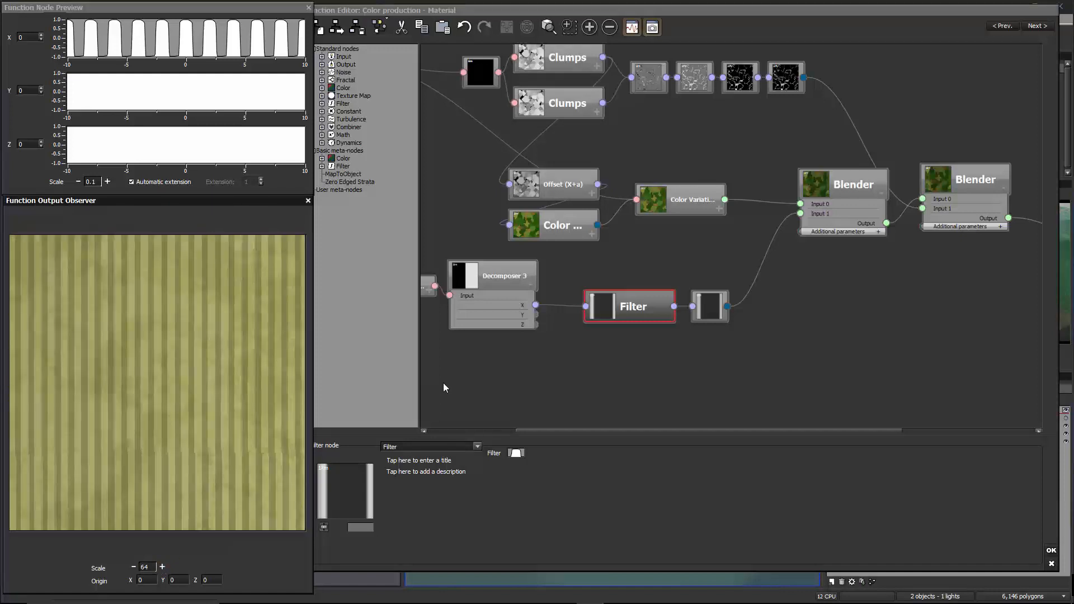
- Select the Multiply by a constant node and set the function output preview scale to 2
{"action": "left_click_drag", "start_coordinate": [447, 389], "coordinate": [574, 378]}
{"action": "left_click", "coordinate": [524, 283]}
{"action": "left_click_drag", "start_coordinate": [552, 321], "coordinate": [579, 355]}
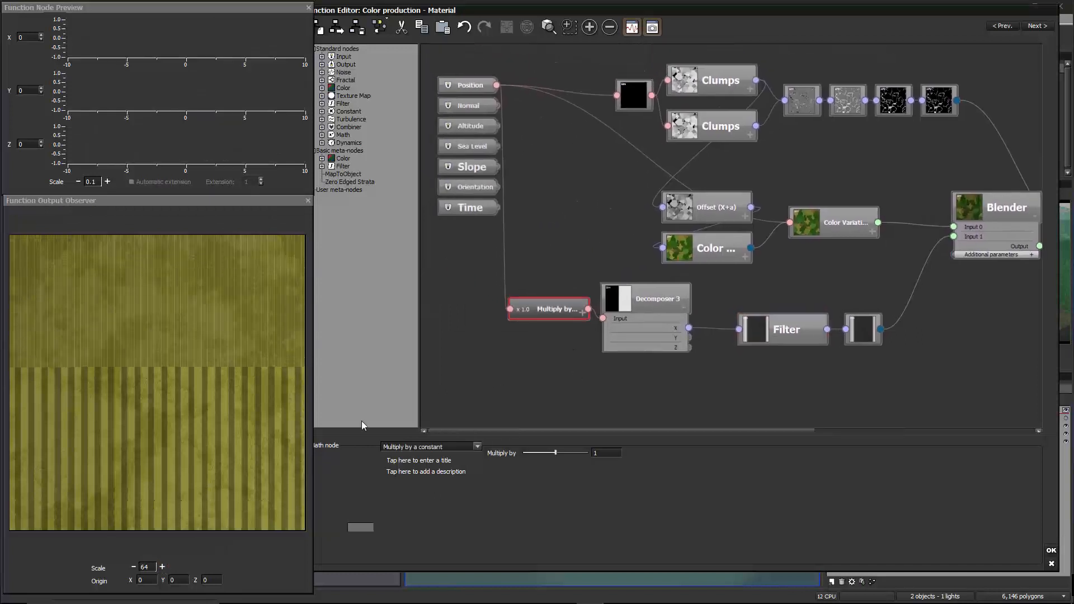
{"action": "left_click", "coordinate": [135, 567]}
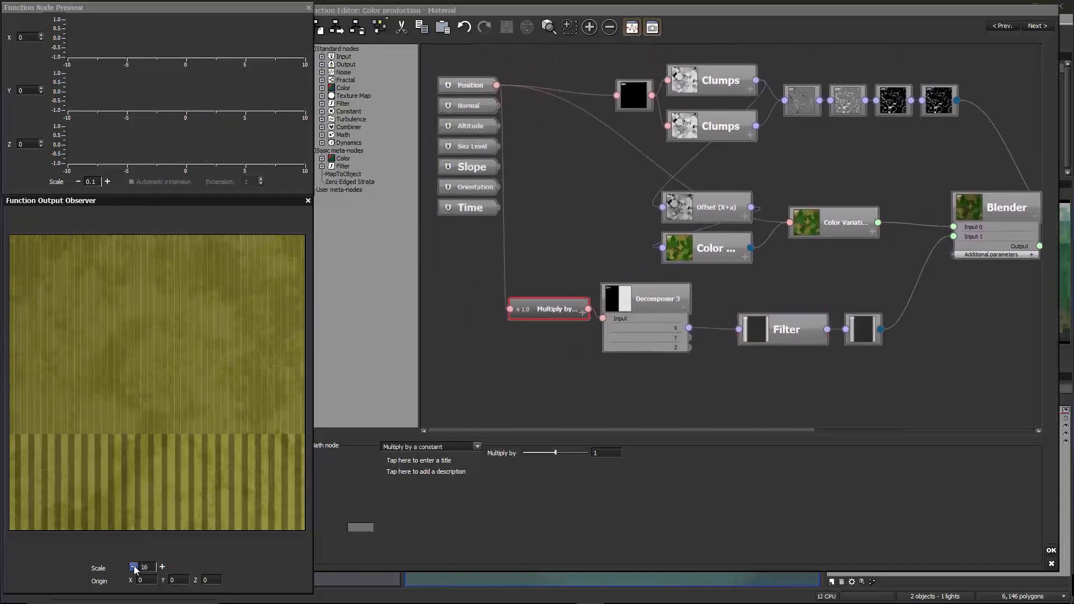
{"action": "left_click", "coordinate": [134, 568]}
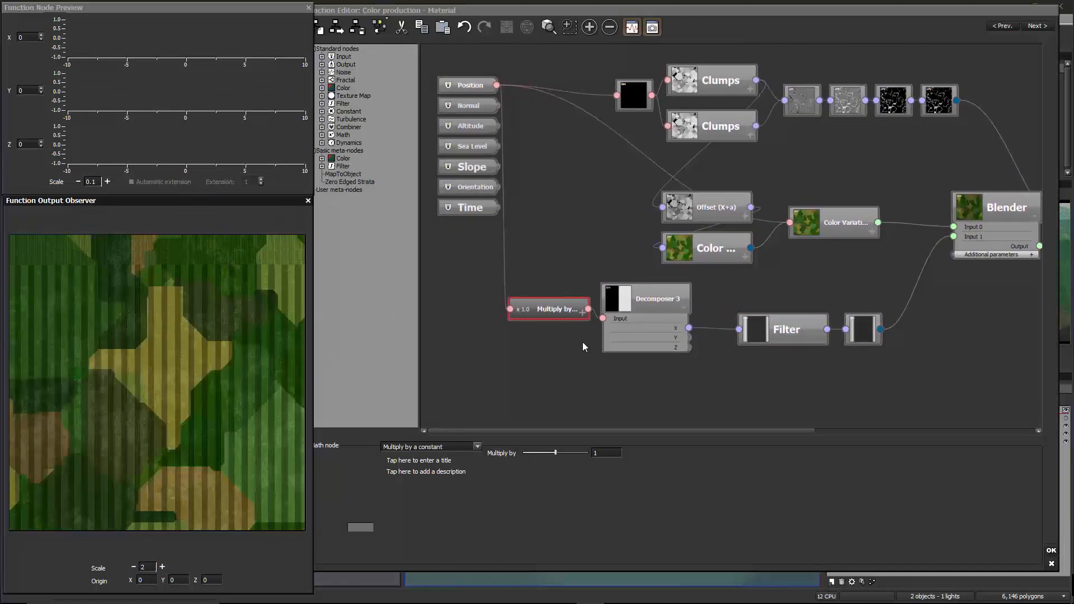
- Shift the Decomposer, Filter and Color map nodes away from the Multiply node, and collapse the Decomposer and Filter nodes
{"action": "middle_click_drag", "start_coordinate": [613, 334], "coordinate": [541, 333]}
{"action": "left_click_drag", "start_coordinate": [541, 332], "coordinate": [583, 337]}
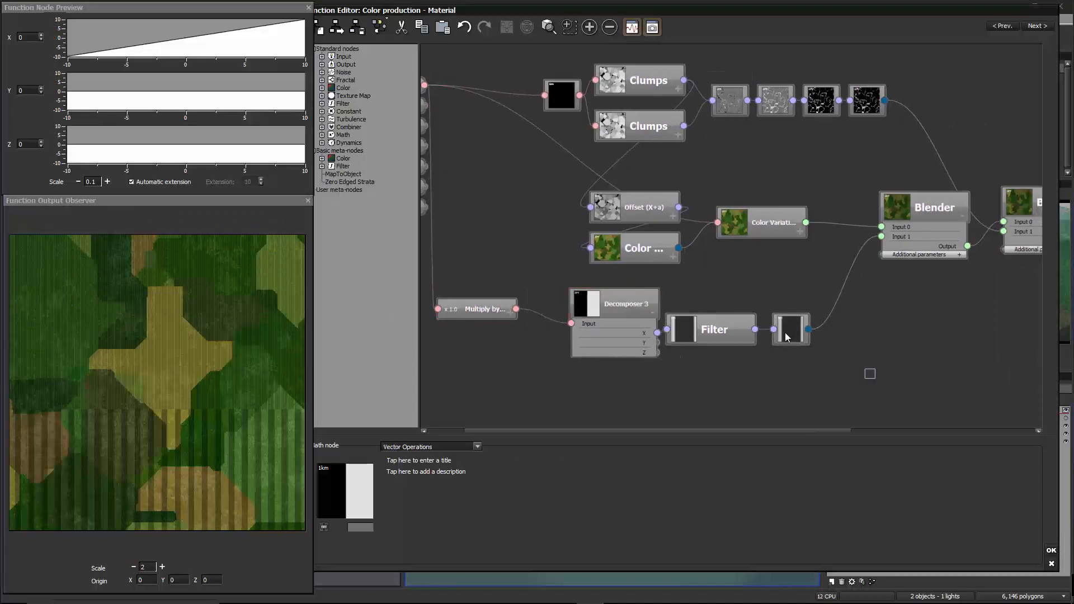
{"action": "left_click_drag", "start_coordinate": [875, 378], "coordinate": [720, 313]}
{"action": "left_click", "coordinate": [800, 295]}
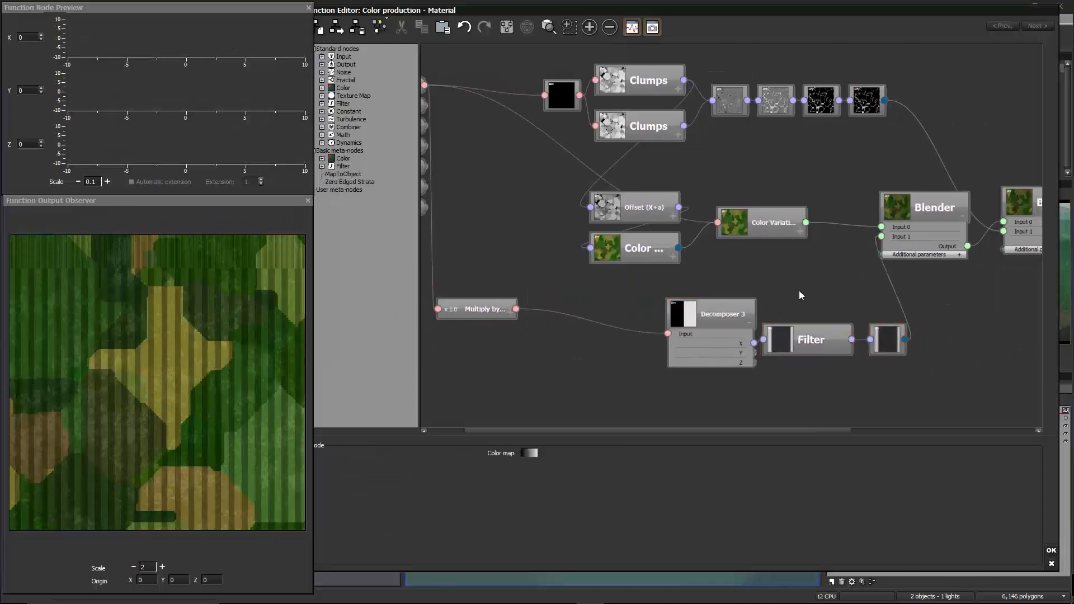
{"action": "left_click", "coordinate": [804, 338]}
{"action": "double_click", "coordinate": [805, 339]}
{"action": "left_click_drag", "start_coordinate": [779, 337], "coordinate": [785, 327]}
{"action": "double_click", "coordinate": [727, 310]}
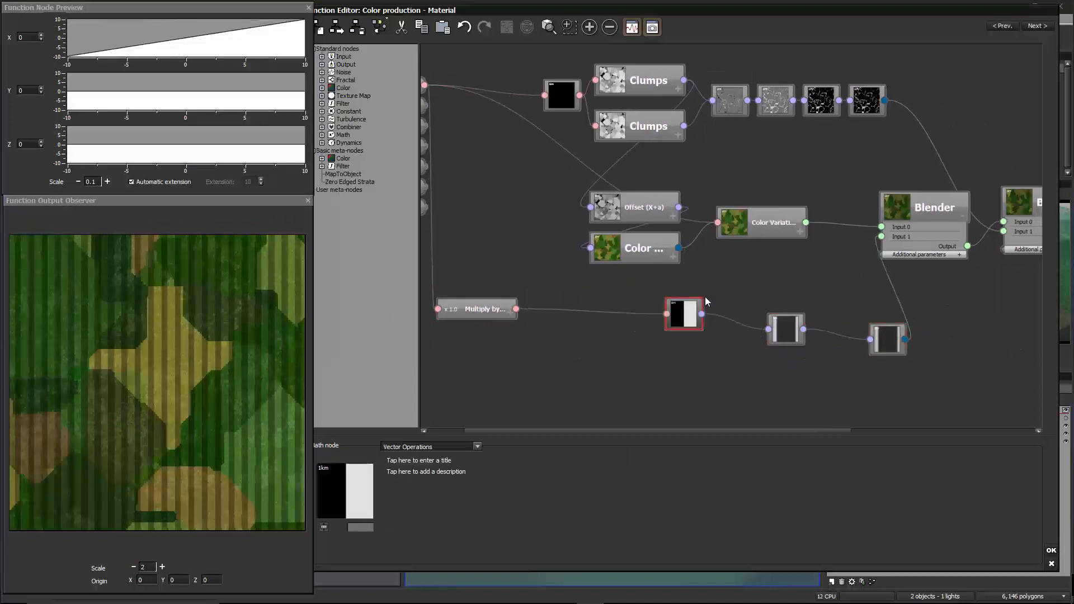
- Arrange the collapsed Decomposer, Filter and Color map nodes in a row, and move the Multiply node down level with them
{"action": "left_click_drag", "start_coordinate": [685, 311], "coordinate": [735, 330]}
{"action": "left_click_drag", "start_coordinate": [893, 350], "coordinate": [837, 339]}
{"action": "left_click", "coordinate": [786, 329]}
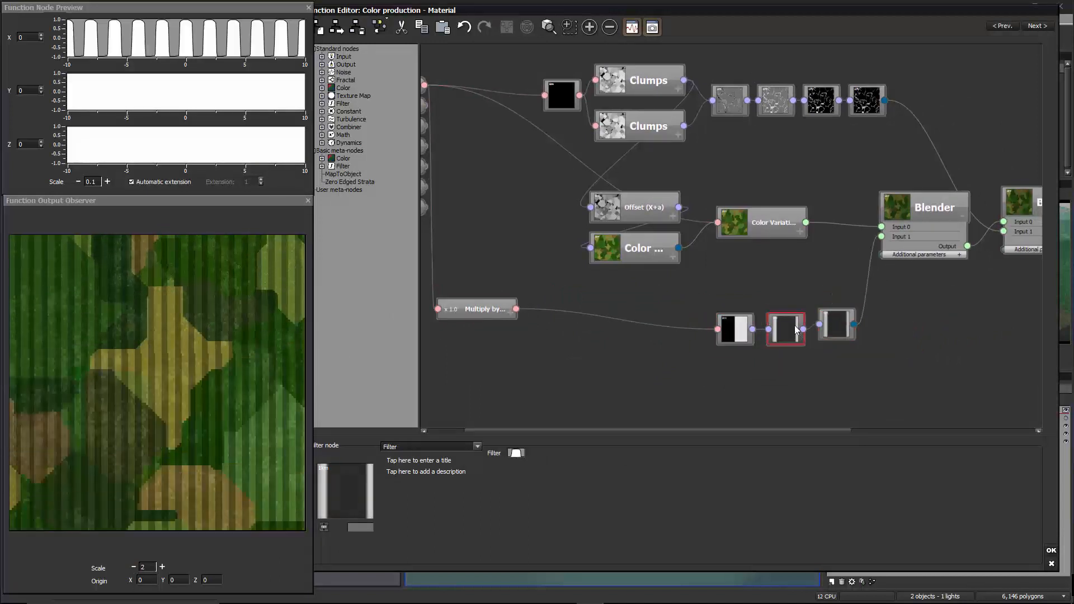
{"action": "left_click_drag", "start_coordinate": [748, 338], "coordinate": [712, 339]}
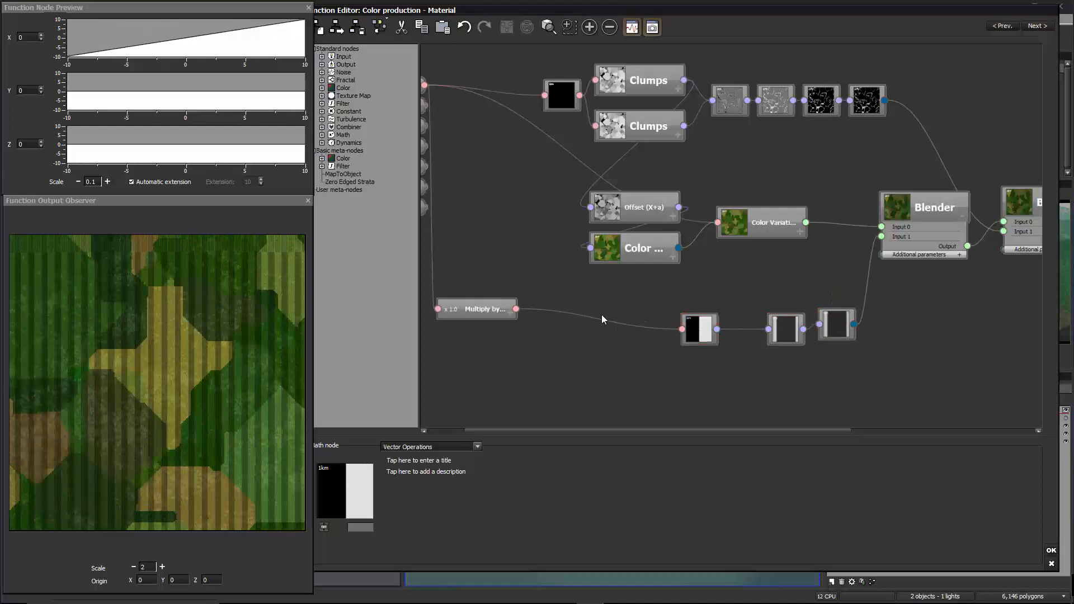
{"action": "middle_click_drag", "start_coordinate": [552, 377], "coordinate": [659, 389]}
{"action": "left_click_drag", "start_coordinate": [567, 322], "coordinate": [559, 353]}
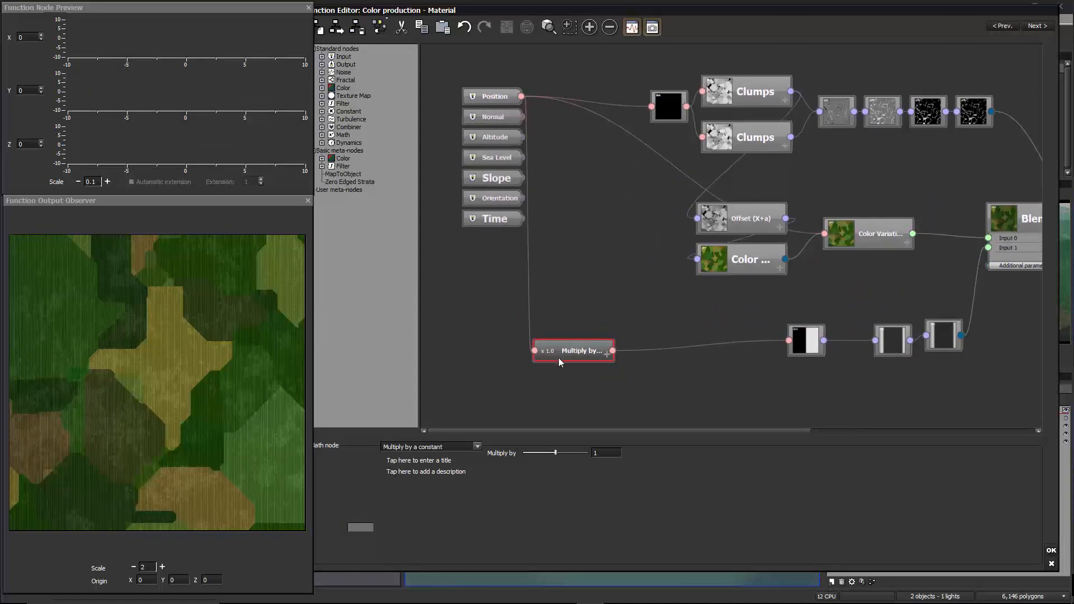
{"action": "left_click", "coordinate": [634, 313]}
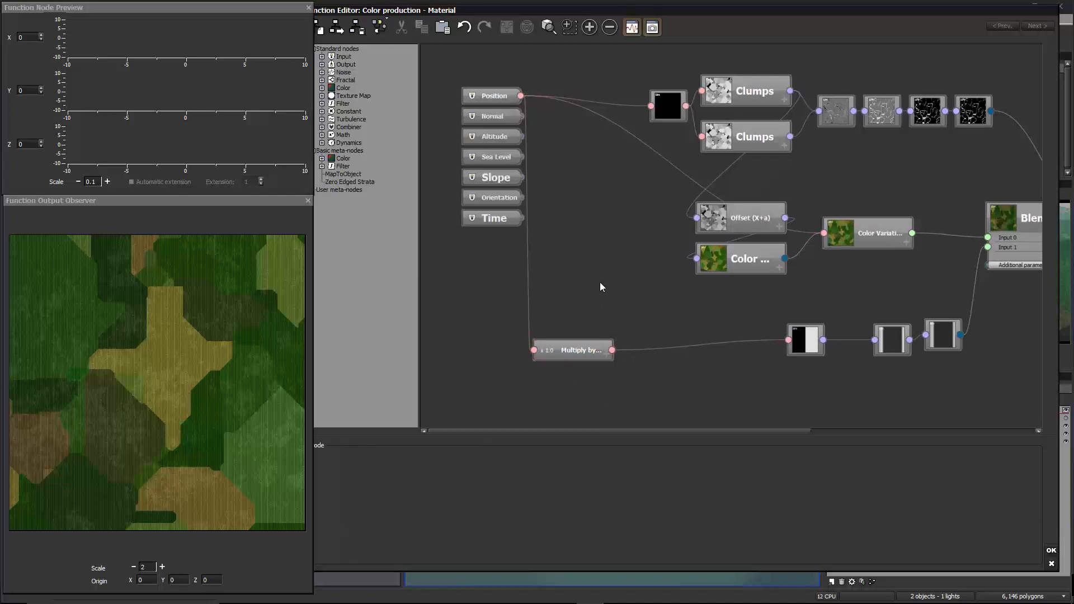
- Add a Constant Number node above the Multiply node and set its value to 14
{"action": "right_click", "coordinate": [600, 283]}
{"action": "mouse_move", "coordinate": [666, 380]}
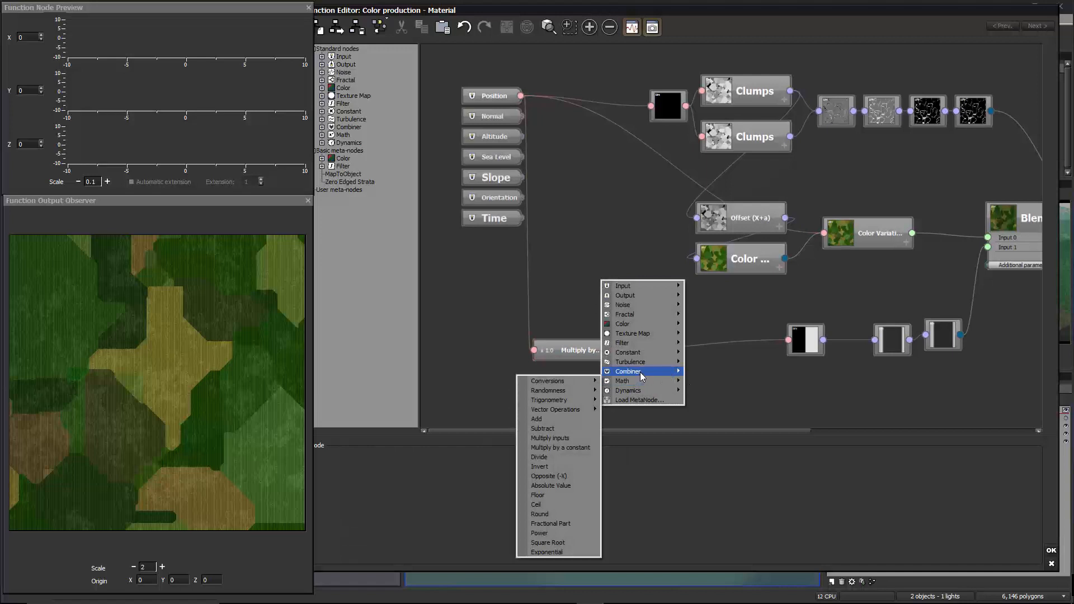
{"action": "left_click", "coordinate": [590, 266]}
{"action": "right_click", "coordinate": [602, 264]}
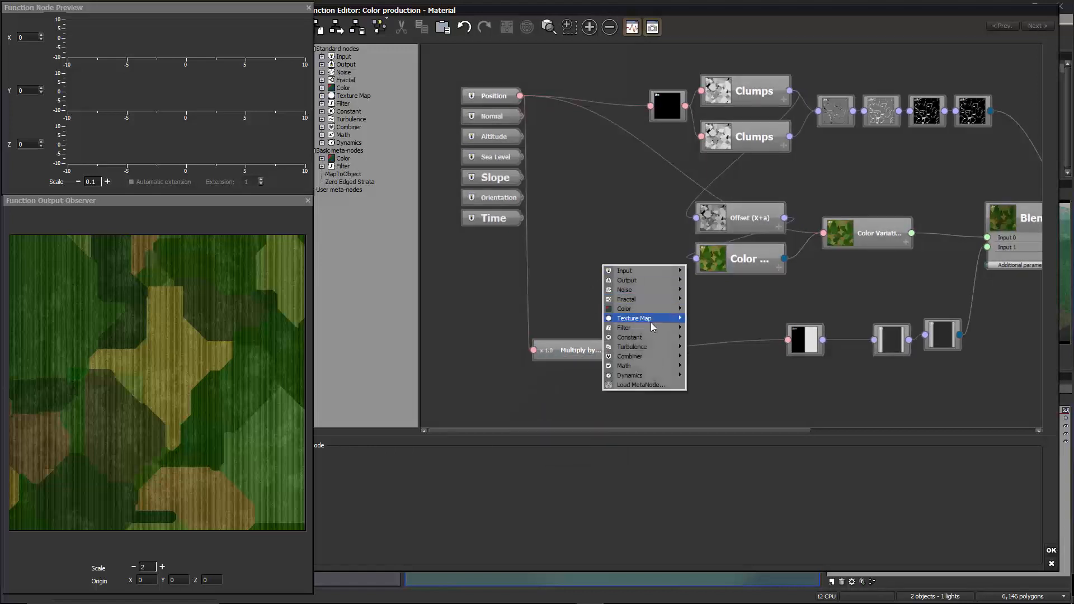
{"action": "mouse_move", "coordinate": [647, 339]}
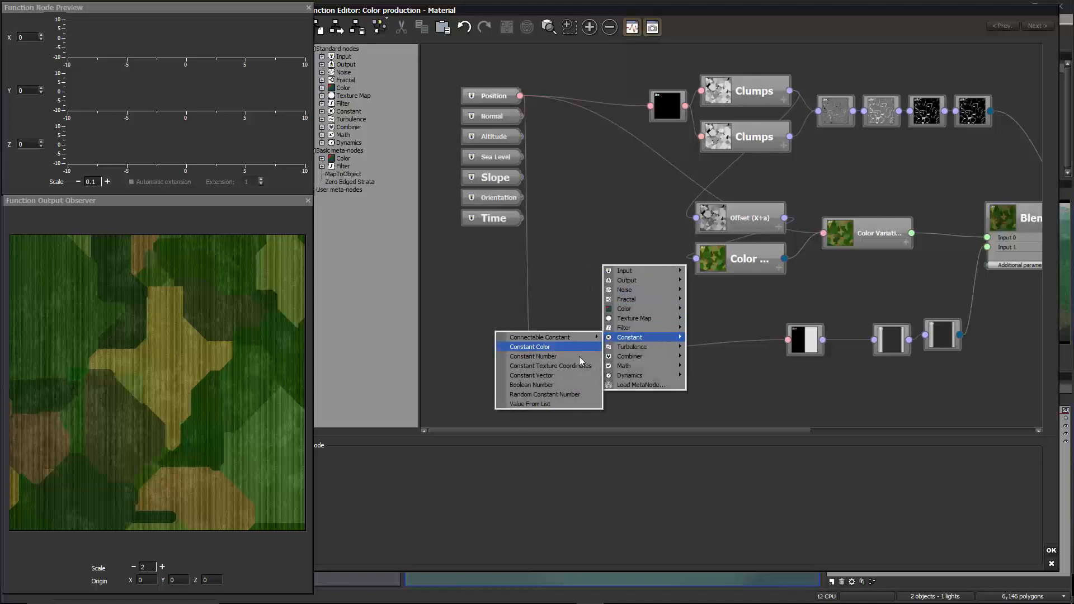
{"action": "left_click", "coordinate": [579, 357]}
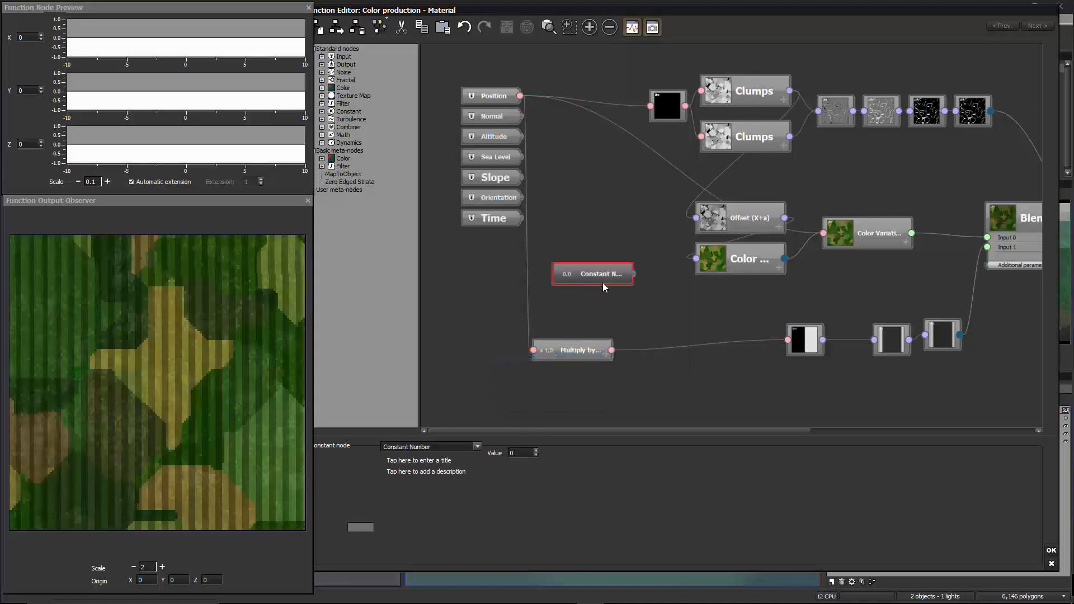
{"action": "left_click_drag", "start_coordinate": [602, 283], "coordinate": [607, 283]}
{"action": "double_click", "coordinate": [522, 453]}
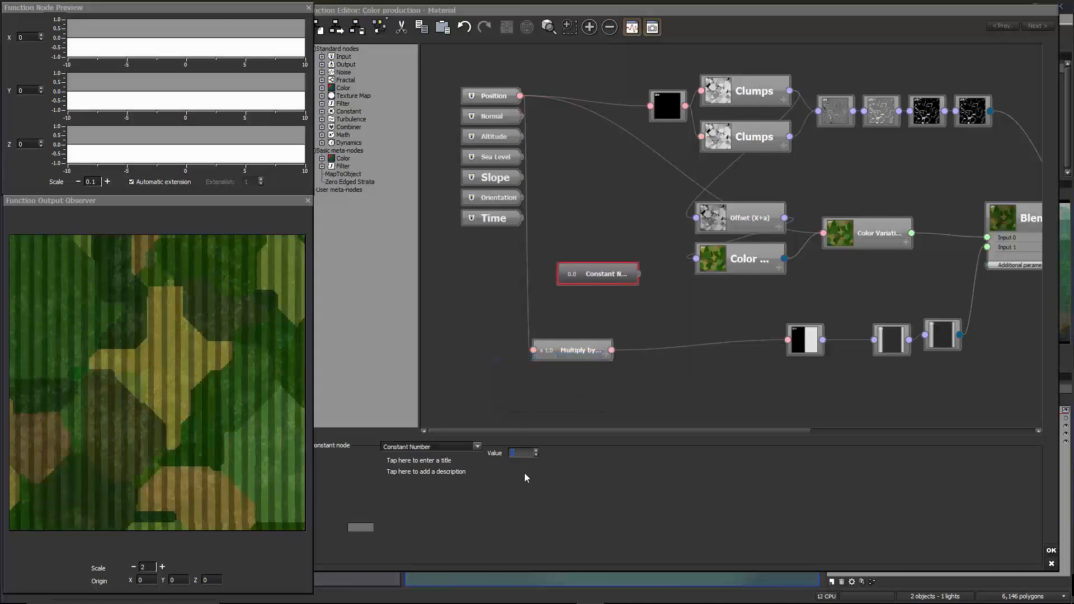
{"action": "type", "text": "14"}
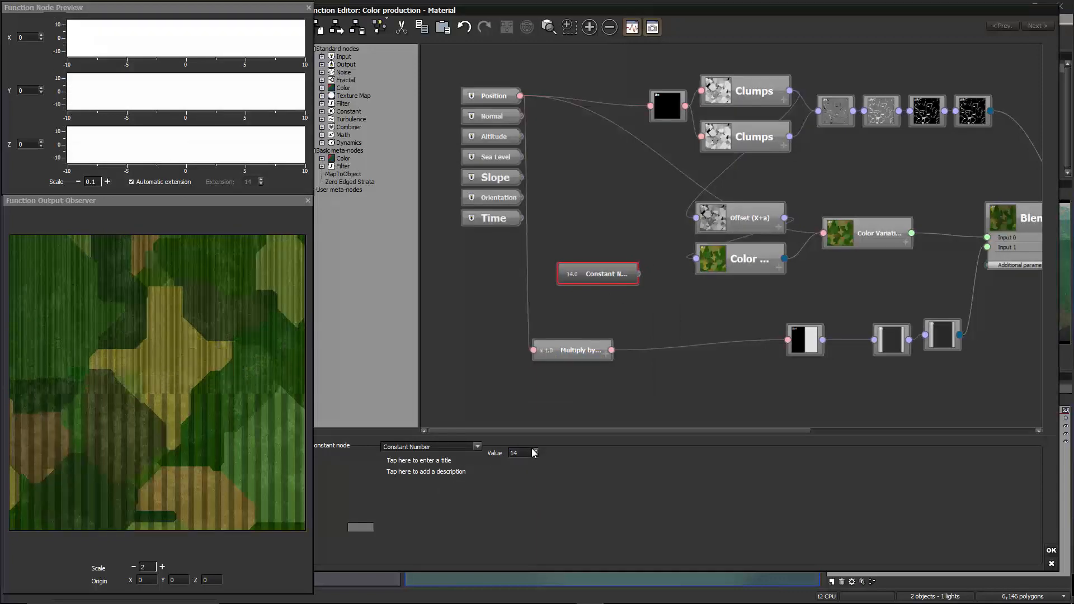
- Move the 14 constant aside and add a second Constant Number node beside it with a value of 1
{"action": "left_click", "coordinate": [612, 369]}
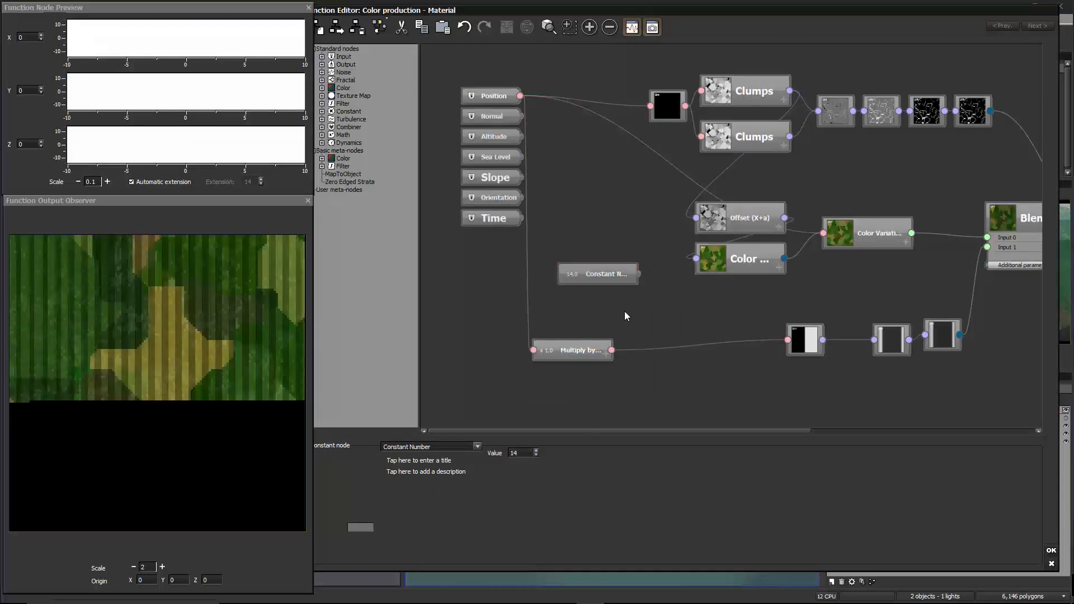
{"action": "left_click_drag", "start_coordinate": [588, 278], "coordinate": [656, 291]}
{"action": "left_click", "coordinate": [602, 298]}
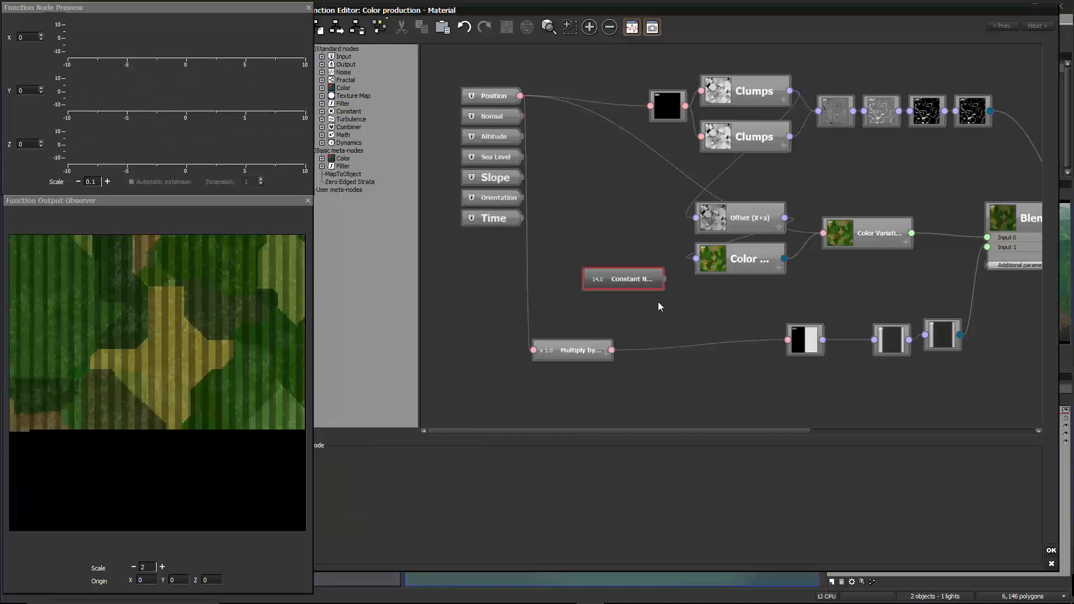
{"action": "left_click", "coordinate": [570, 281]}
{"action": "right_click", "coordinate": [570, 281]}
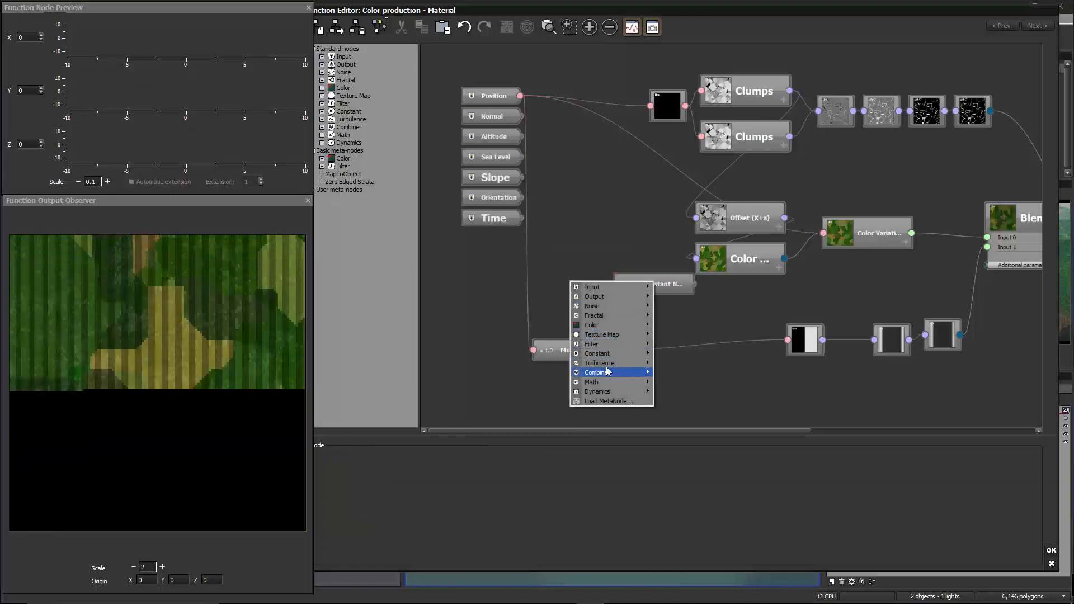
{"action": "mouse_move", "coordinate": [610, 354]}
{"action": "left_click", "coordinate": [514, 372]}
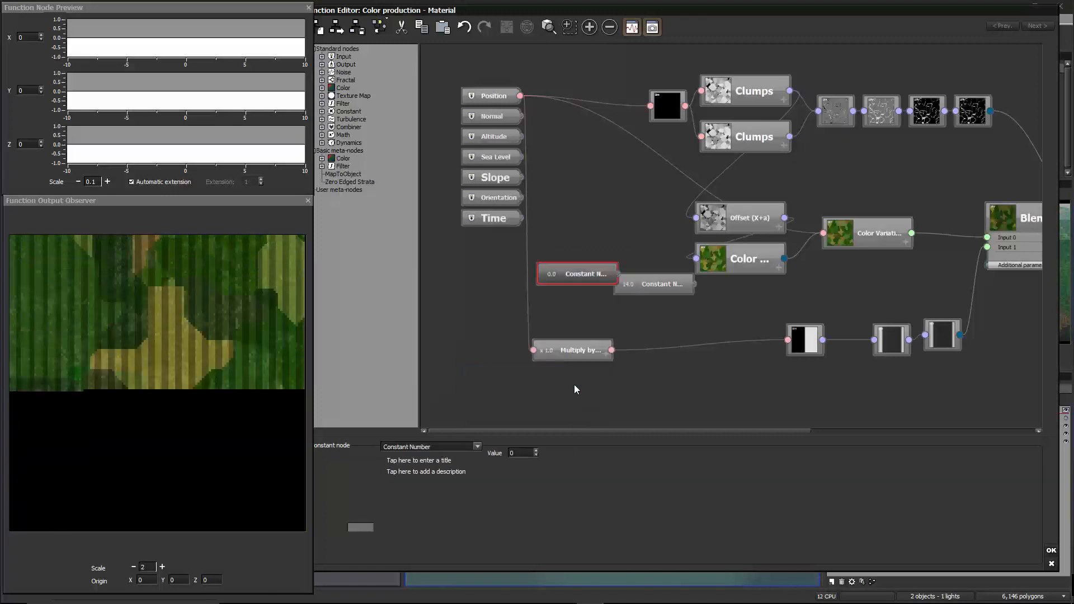
{"action": "type", "text": "1"}
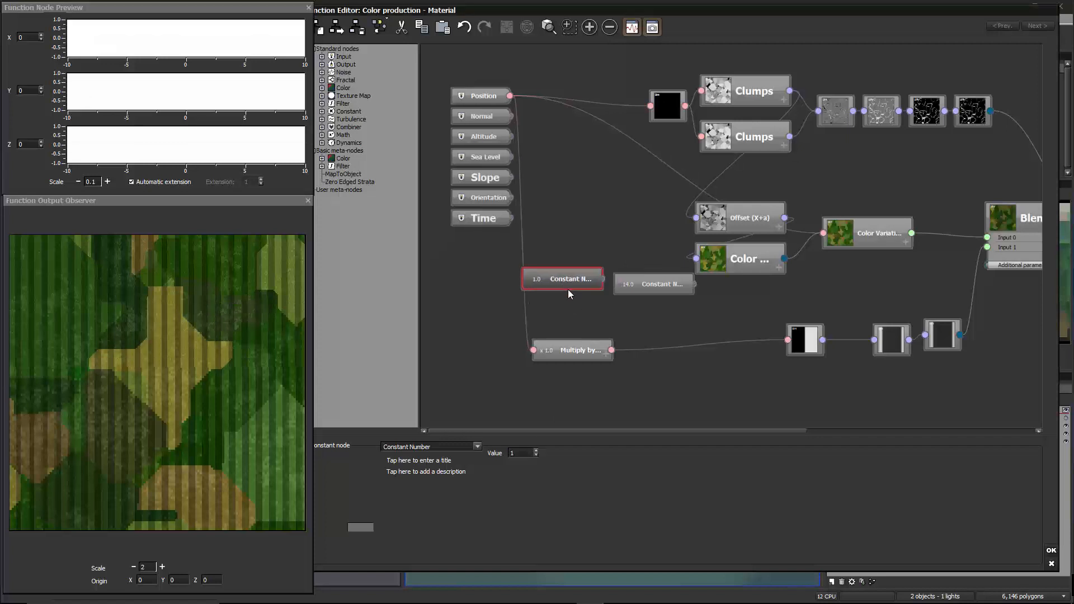
- Add a Divide combiner node and connect the 1 constant to its first input and the 14 constant to its second
{"action": "left_click", "coordinate": [571, 356]}
{"action": "right_click", "coordinate": [598, 321]}
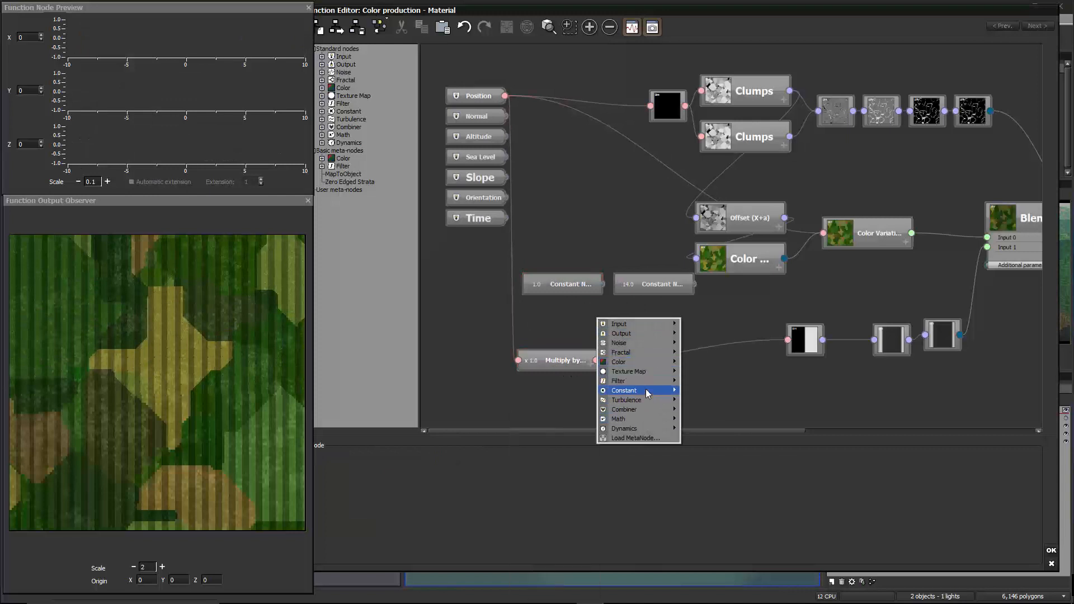
{"action": "mouse_move", "coordinate": [648, 393]}
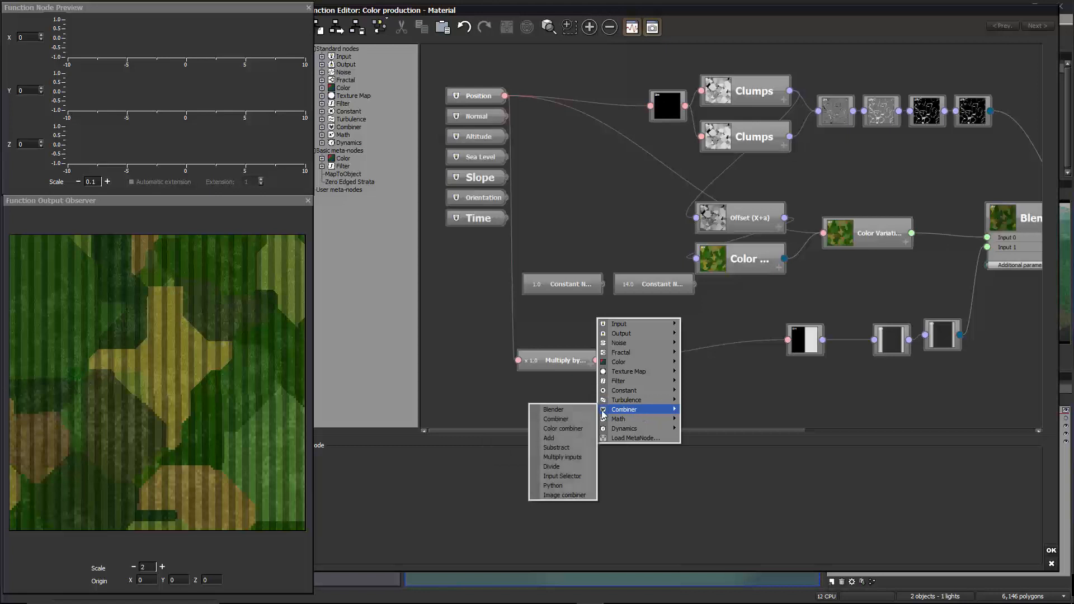
{"action": "left_click", "coordinate": [559, 467]}
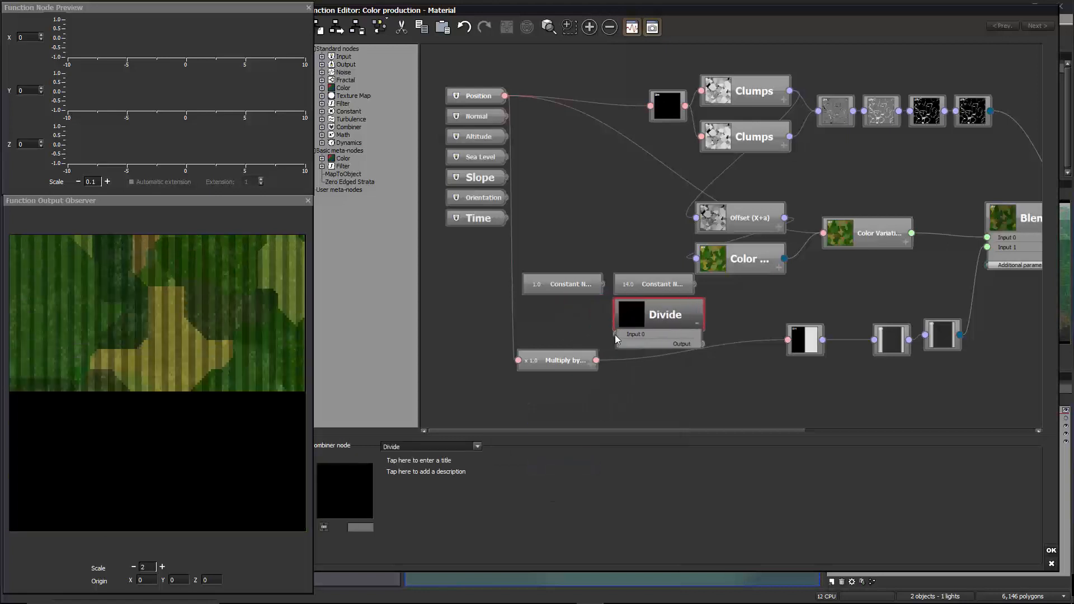
{"action": "left_click_drag", "start_coordinate": [616, 334], "coordinate": [601, 284]}
{"action": "left_click_drag", "start_coordinate": [668, 321], "coordinate": [694, 284]}
{"action": "left_click_drag", "start_coordinate": [740, 311], "coordinate": [613, 287]}
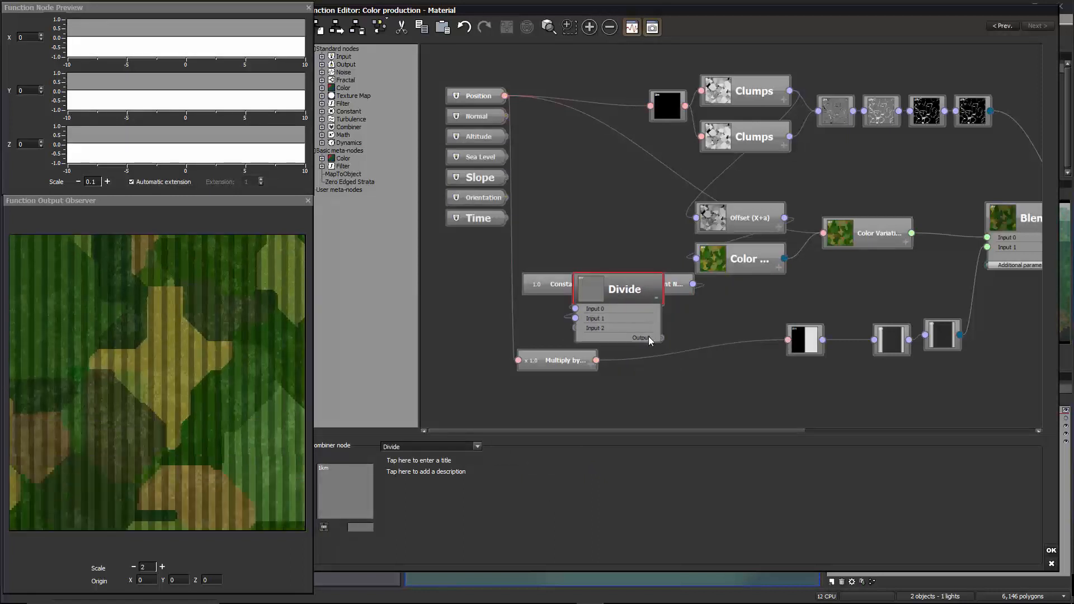
- Connect the Multiply node's Multiply by parameter to the Divide output, and delete the extra constant created for that parameter
{"action": "left_click_drag", "start_coordinate": [582, 368], "coordinate": [603, 398]}
{"action": "right_click", "coordinate": [495, 454]}
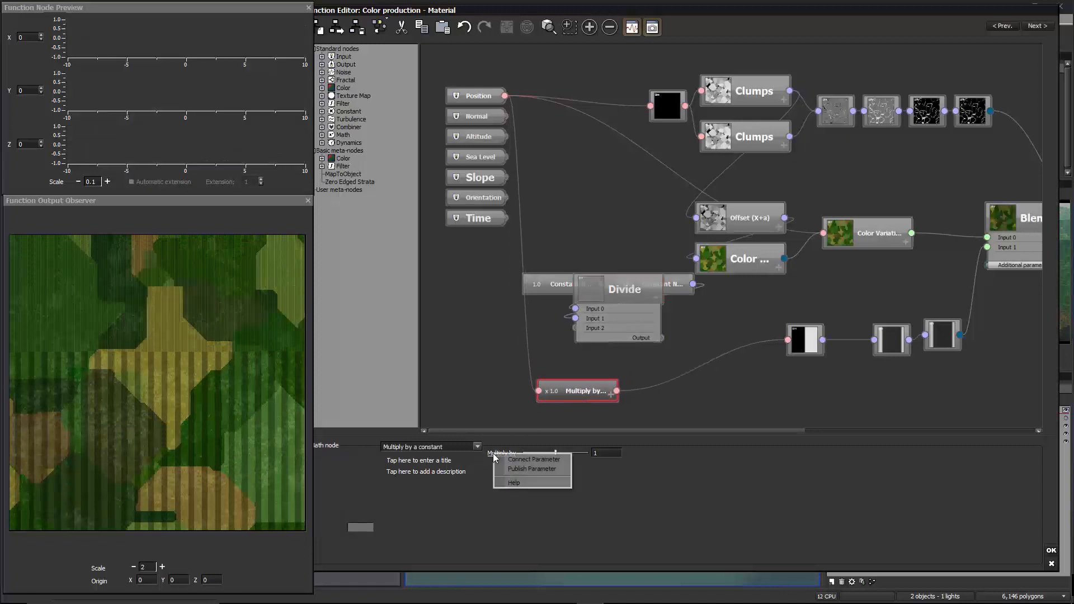
{"action": "left_click", "coordinate": [508, 460]}
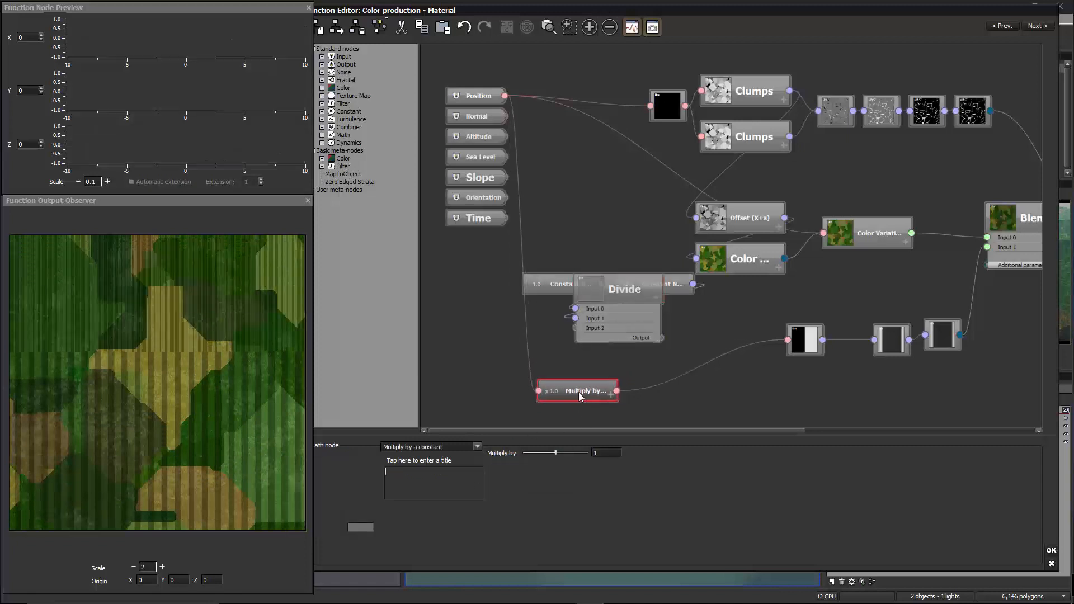
{"action": "right_click", "coordinate": [499, 453]}
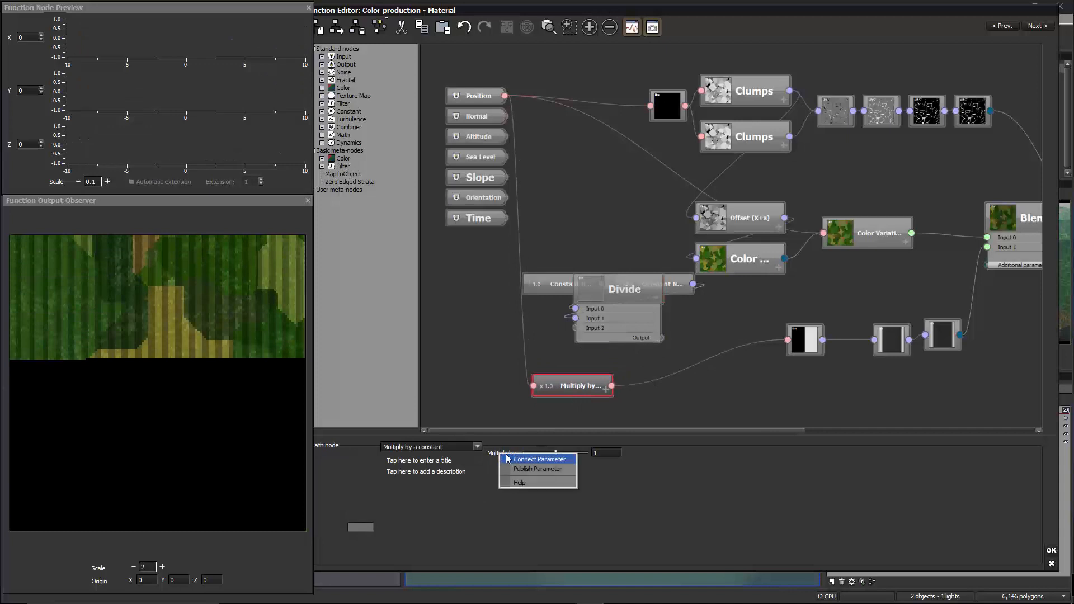
{"action": "left_click", "coordinate": [512, 458]}
{"action": "left_click_drag", "start_coordinate": [570, 392], "coordinate": [649, 337]}
{"action": "left_click", "coordinate": [739, 400]}
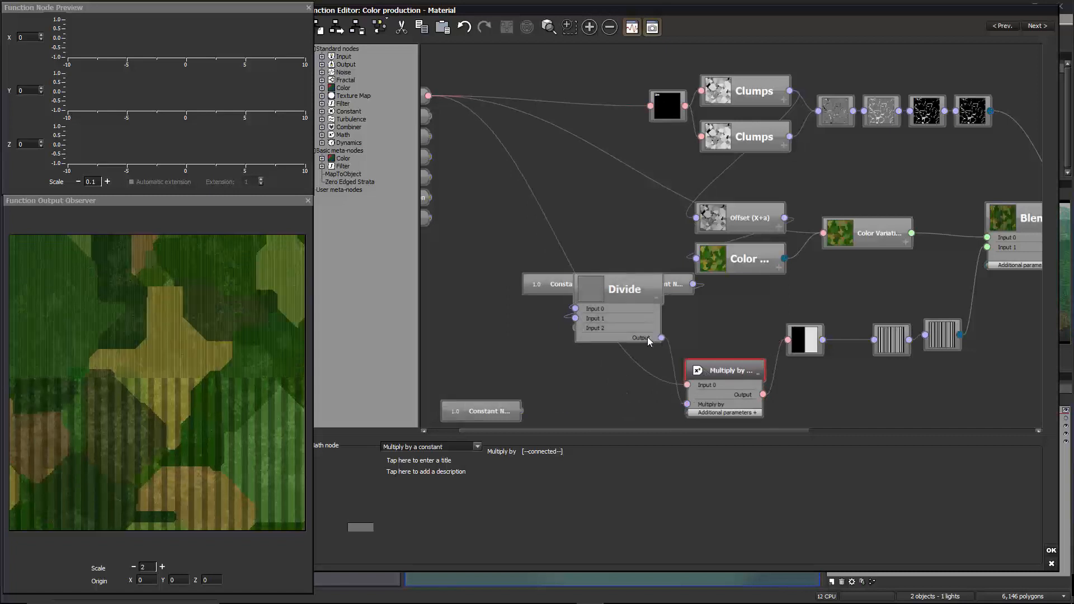
{"action": "left_click", "coordinate": [490, 410]}
{"action": "key", "text": "Delete"}
- Group the Multiply, Divide and 1 constant nodes closely together and collapse all three
{"action": "left_click_drag", "start_coordinate": [713, 383], "coordinate": [540, 383]}
{"action": "left_click_drag", "start_coordinate": [615, 291], "coordinate": [546, 347]}
{"action": "double_click", "coordinate": [546, 320]}
{"action": "left_click", "coordinate": [553, 370]}
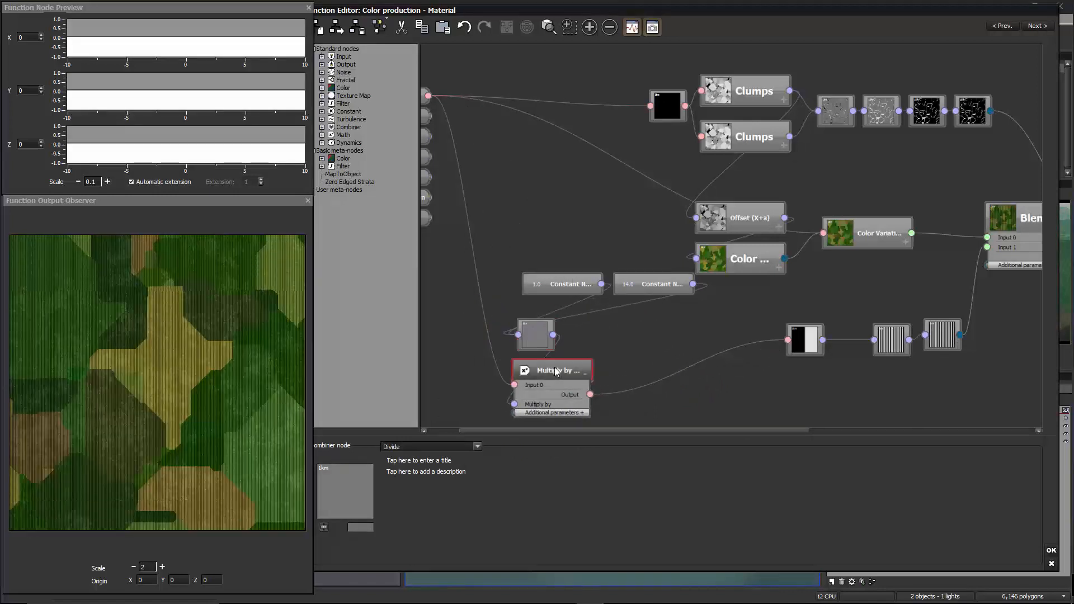
{"action": "double_click", "coordinate": [554, 371]}
{"action": "left_click_drag", "start_coordinate": [559, 286], "coordinate": [514, 301]}
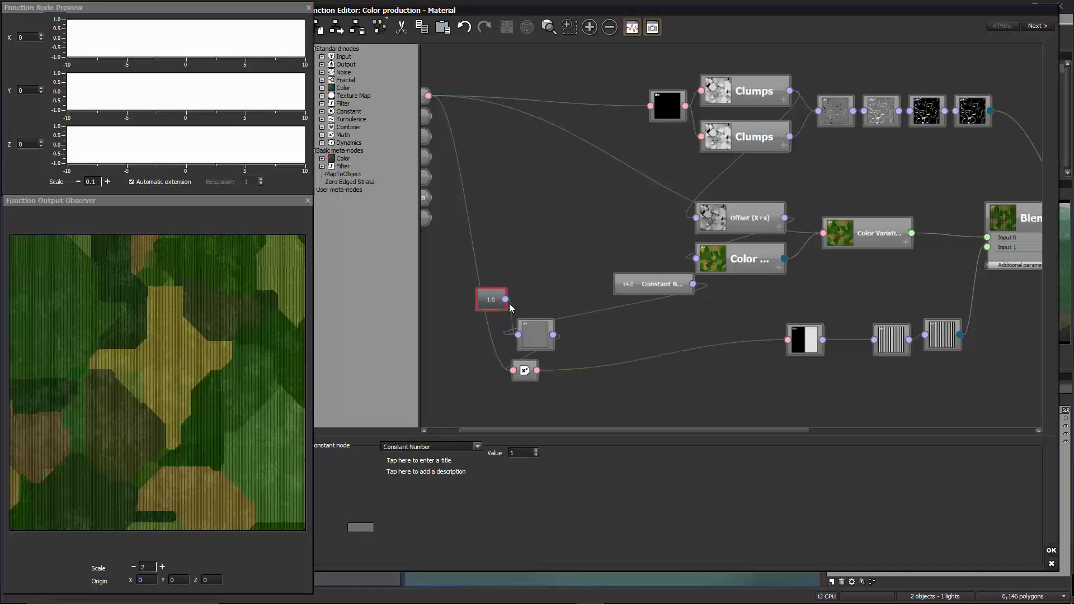
{"action": "double_click", "coordinate": [492, 301]}
- Set the 14 constant's value to 100 and place the node just above the collapsed Divide node
{"action": "left_click_drag", "start_coordinate": [659, 293], "coordinate": [540, 259]}
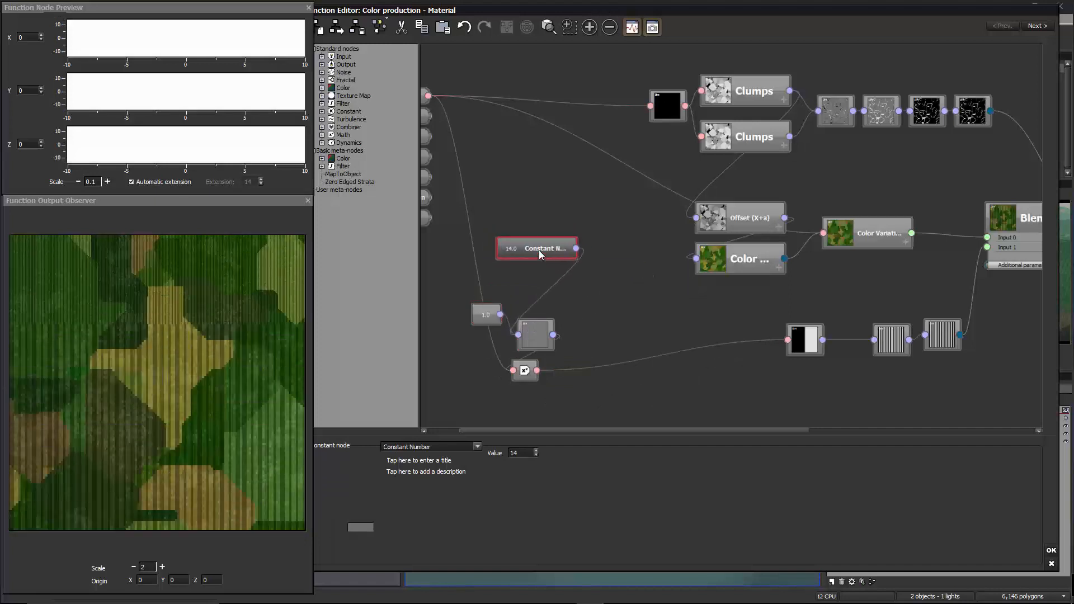
{"action": "double_click", "coordinate": [525, 456]}
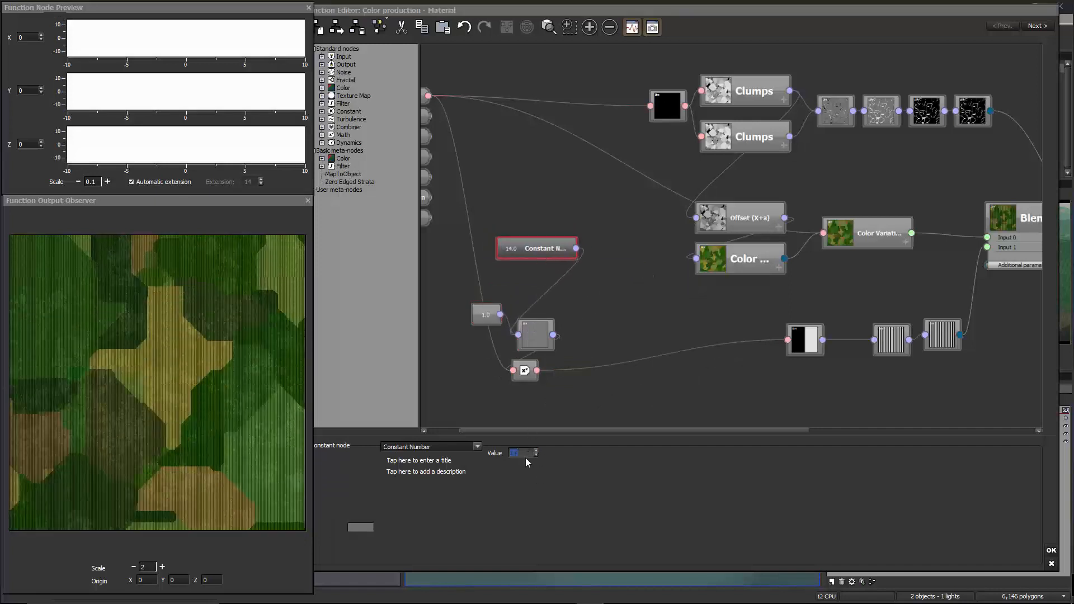
{"action": "type", "text": "100"}
{"action": "key", "text": "Return"}
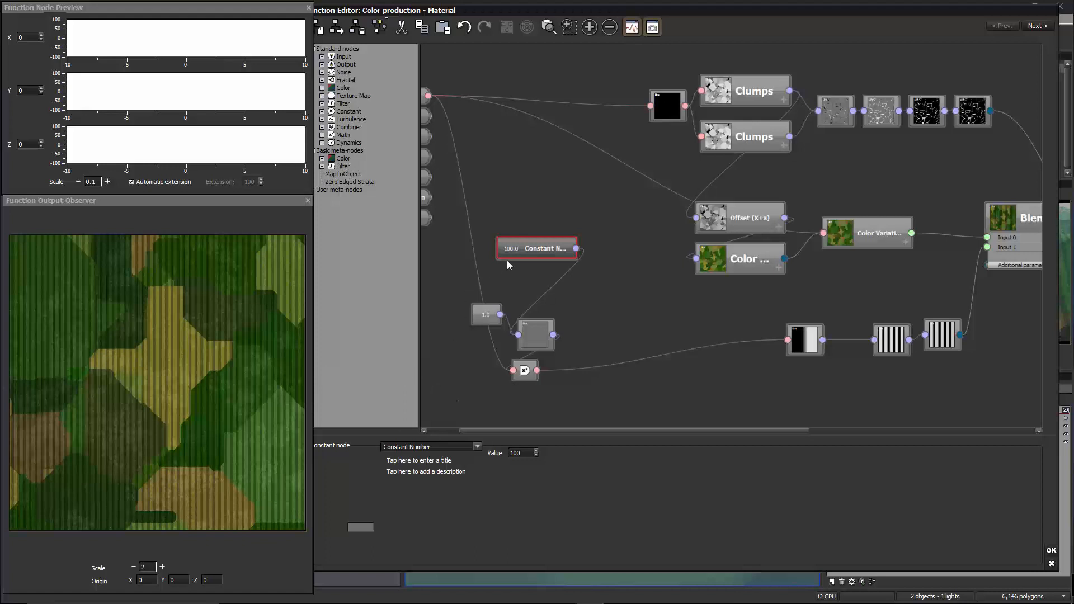
{"action": "left_click_drag", "start_coordinate": [537, 265], "coordinate": [558, 291]}
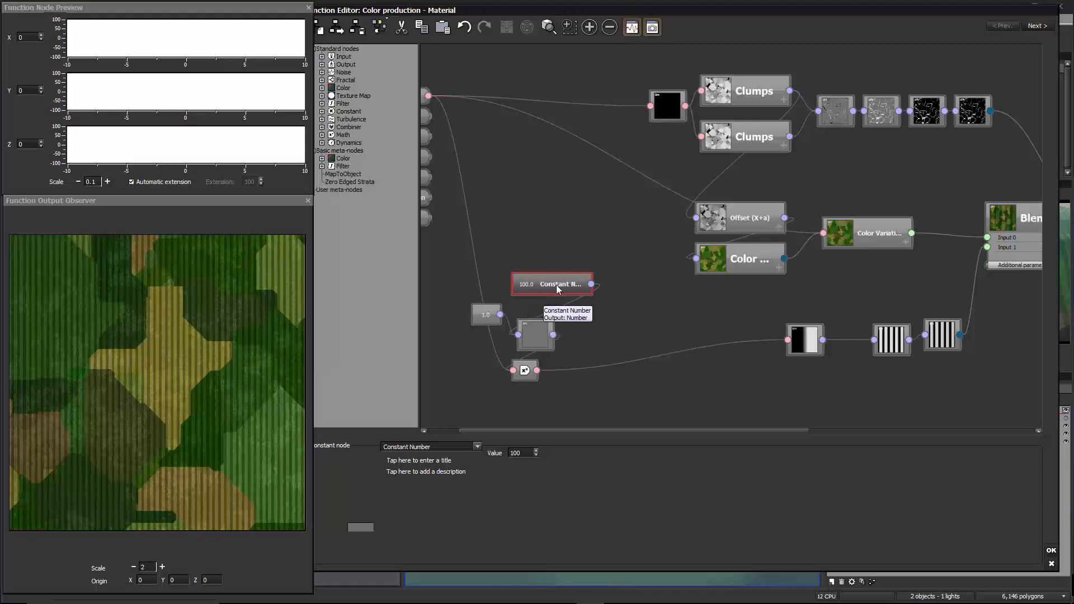
{"action": "middle_click_drag", "start_coordinate": [624, 276], "coordinate": [704, 285]}
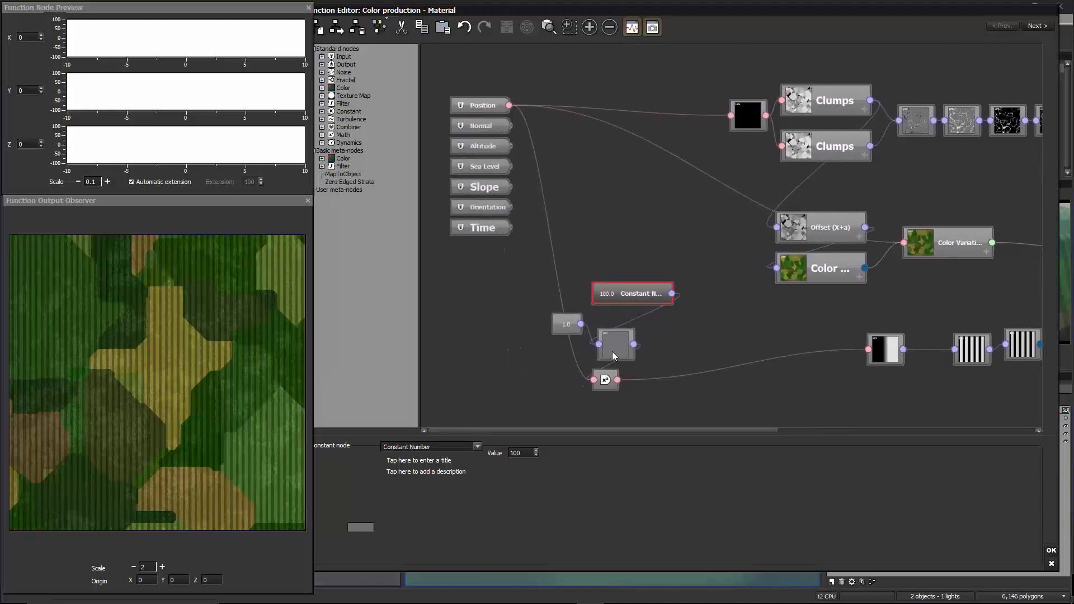
- Inspect the stripes in the function output preview at scales up to 64, ending at scale 16
{"action": "left_click", "coordinate": [162, 566]}
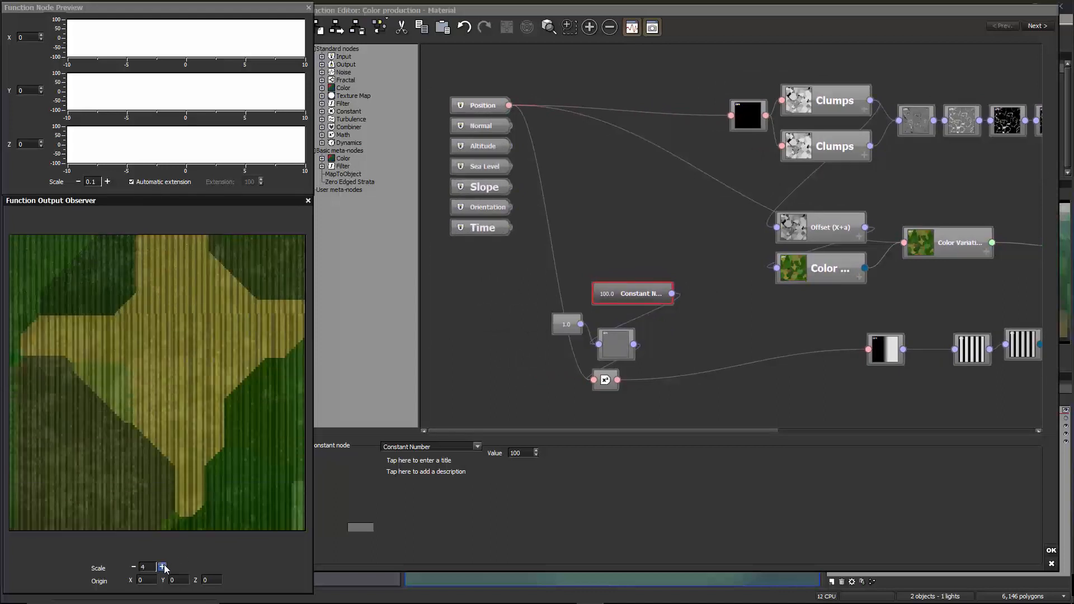
{"action": "left_click", "coordinate": [163, 567]}
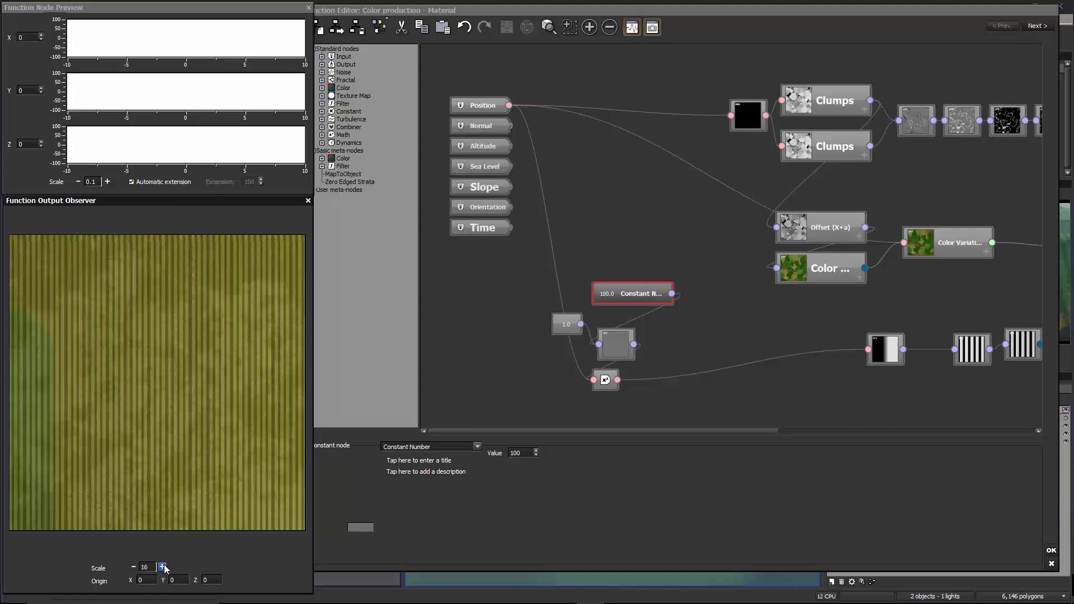
{"action": "left_click", "coordinate": [163, 567]}
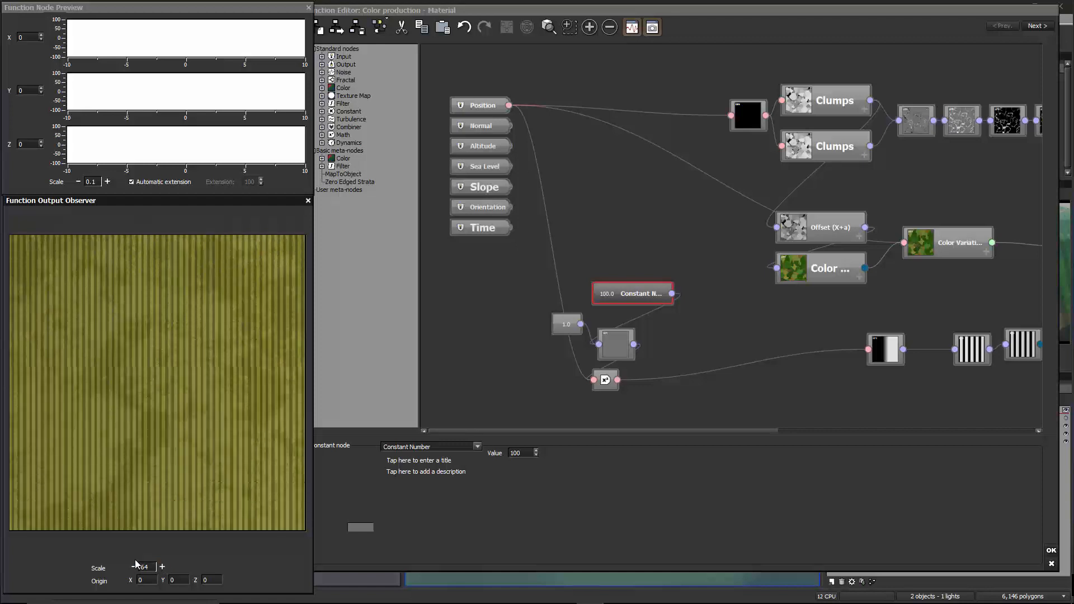
{"action": "left_click", "coordinate": [133, 567]}
{"action": "left_click", "coordinate": [133, 566]}
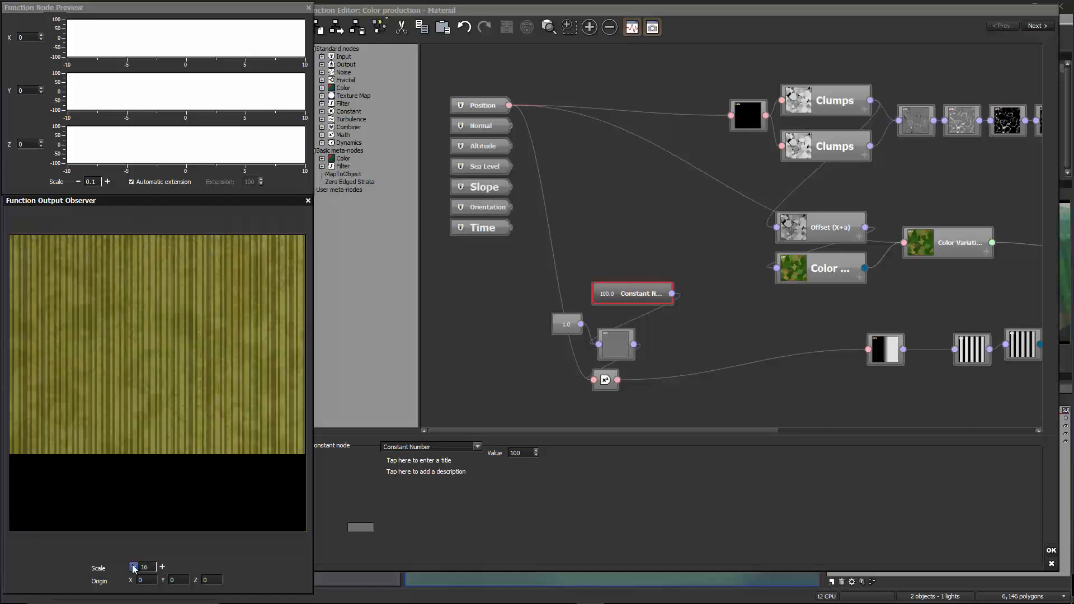
- Accept the function changes, and reopen the material's Color production function for editing
{"action": "left_click", "coordinate": [1052, 548]}
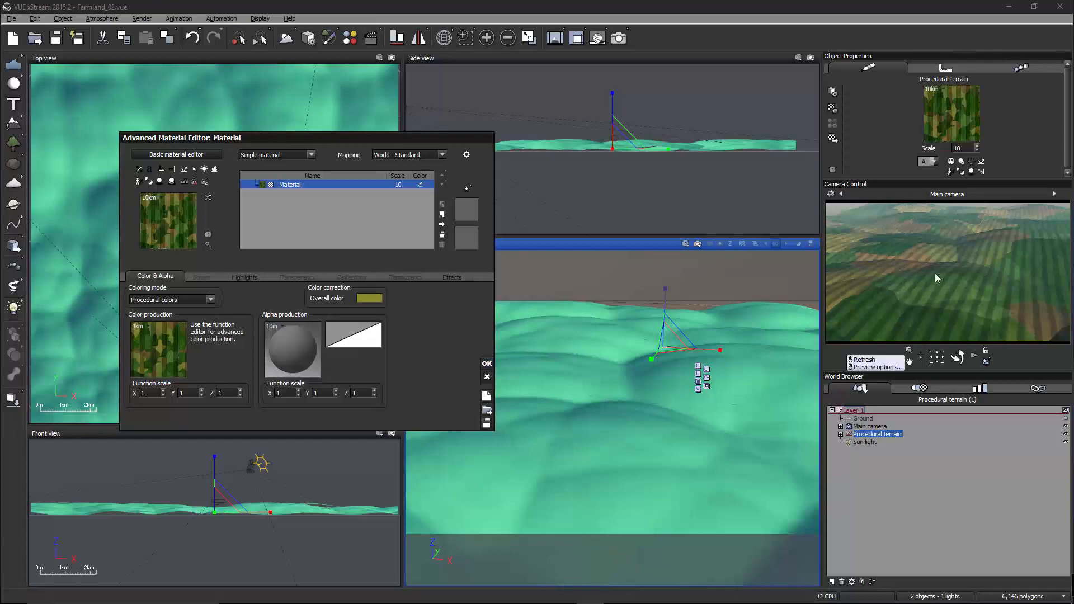
{"action": "right_click", "coordinate": [168, 353]}
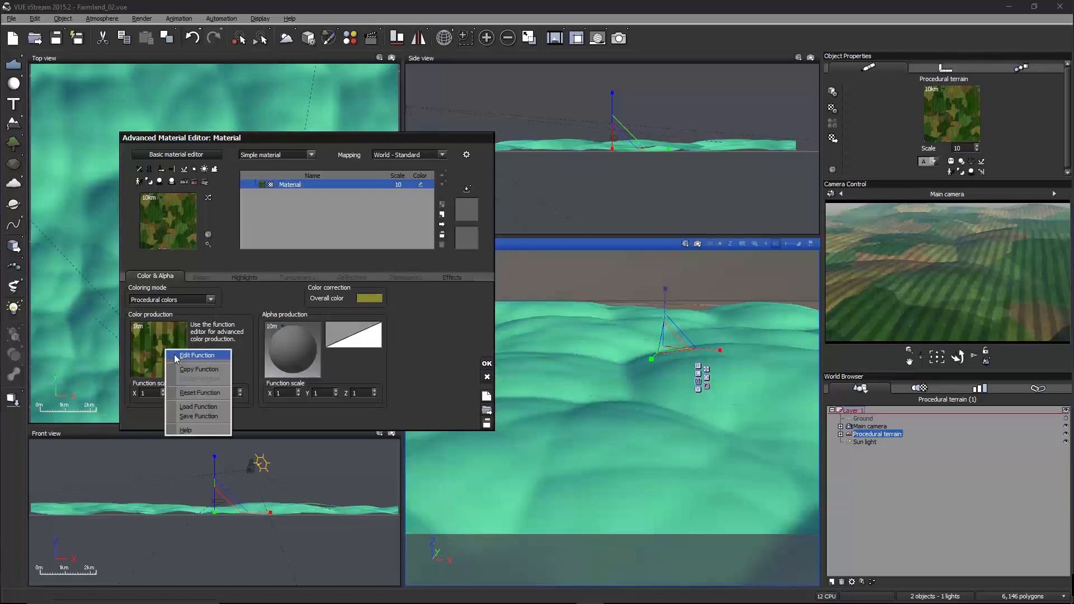
{"action": "left_click", "coordinate": [177, 356]}
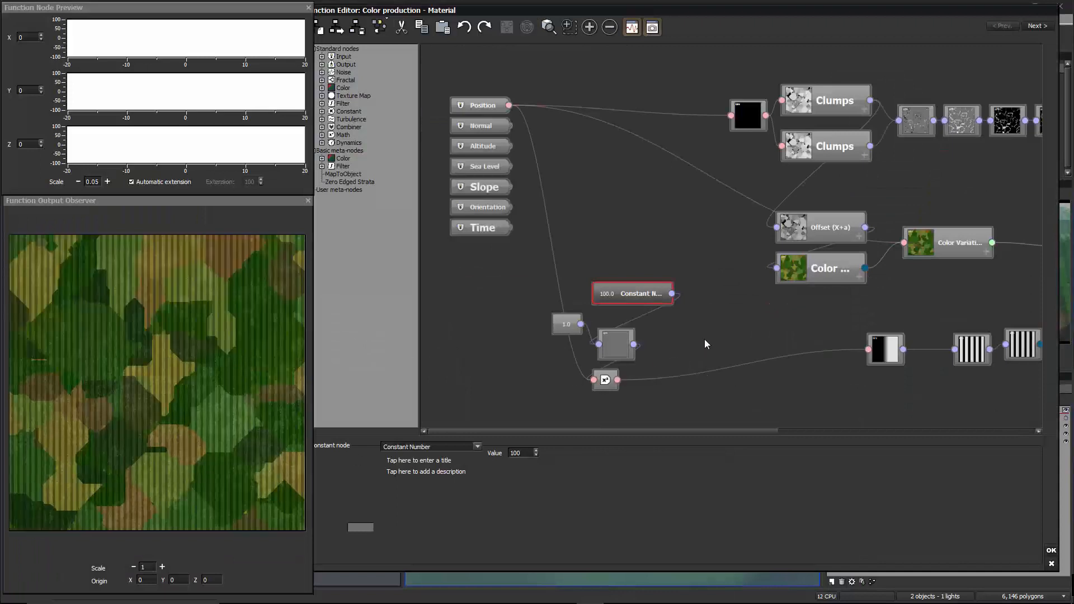
- Reposition the function editor window and set the stripe-width Constant Number node's value to 50
{"action": "double_click", "coordinate": [944, 18]}
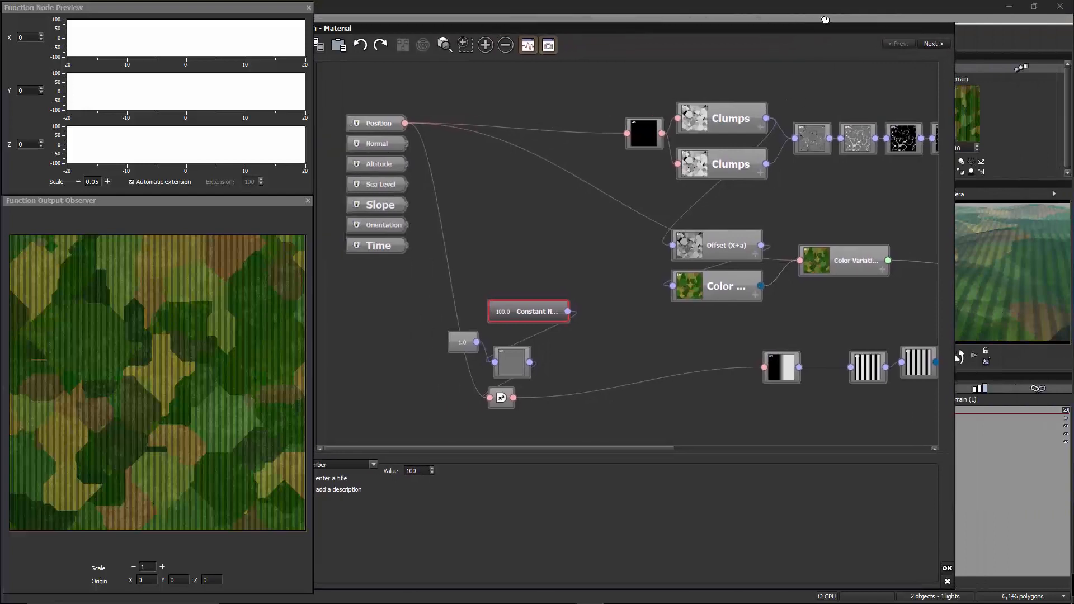
{"action": "double_click", "coordinate": [912, 22]}
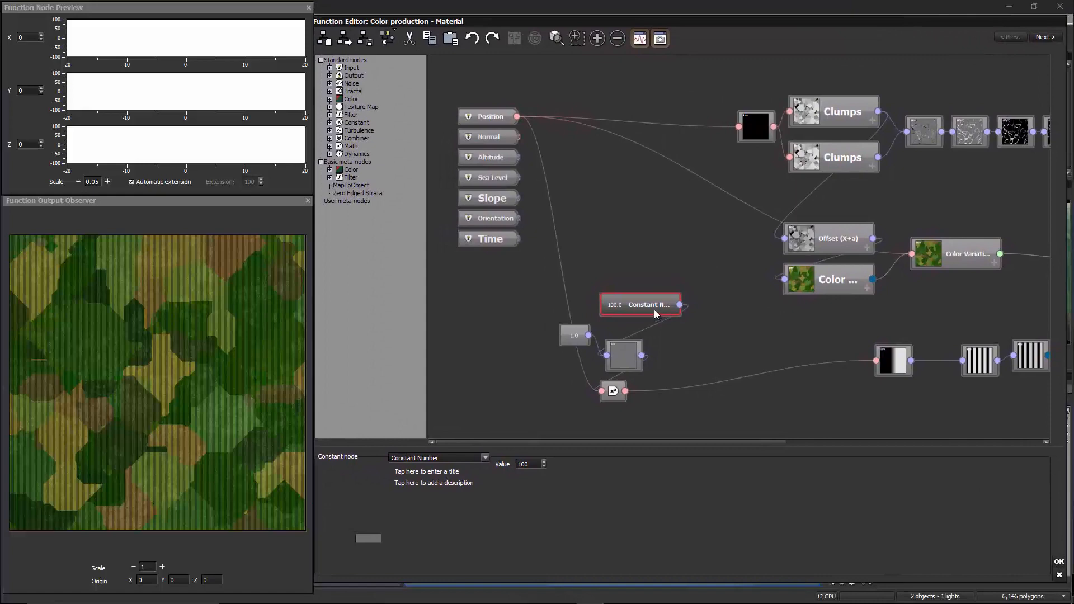
{"action": "double_click", "coordinate": [528, 463]}
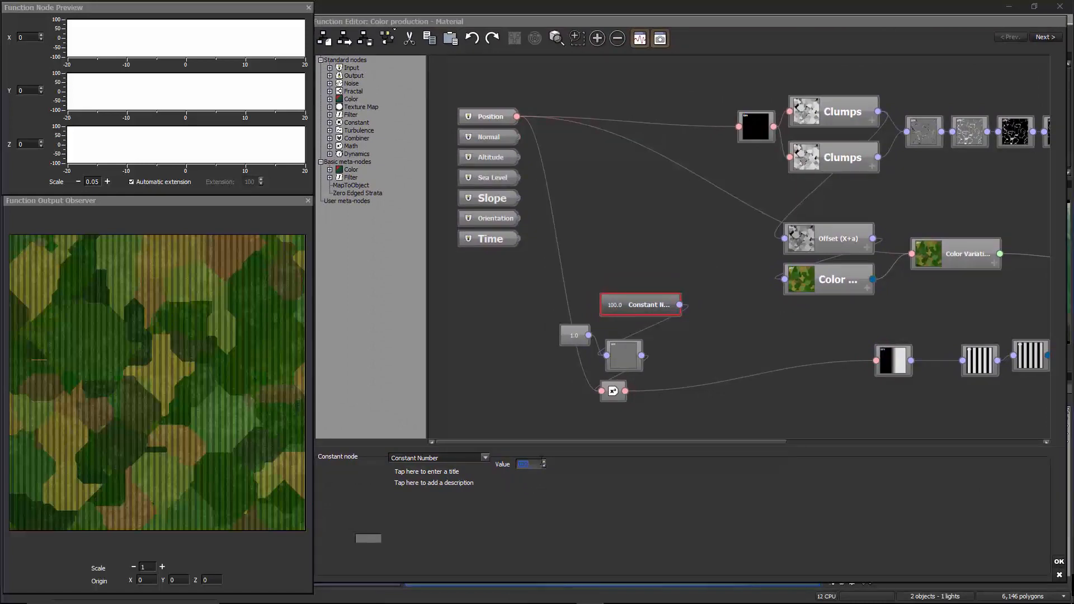
{"action": "type", "text": "50"}
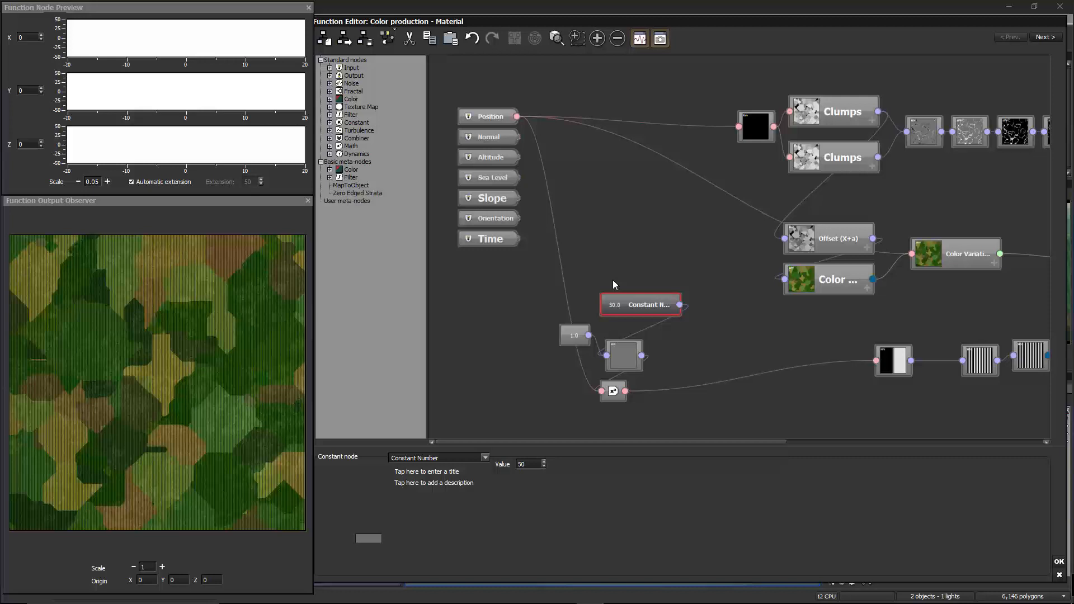
- Tidy the stripe branch: move the Vector Operations node nearer the Filter, raise the 50 constant, and align the 1 constant with Divide
{"action": "middle_click_drag", "start_coordinate": [672, 280], "coordinate": [619, 266]}
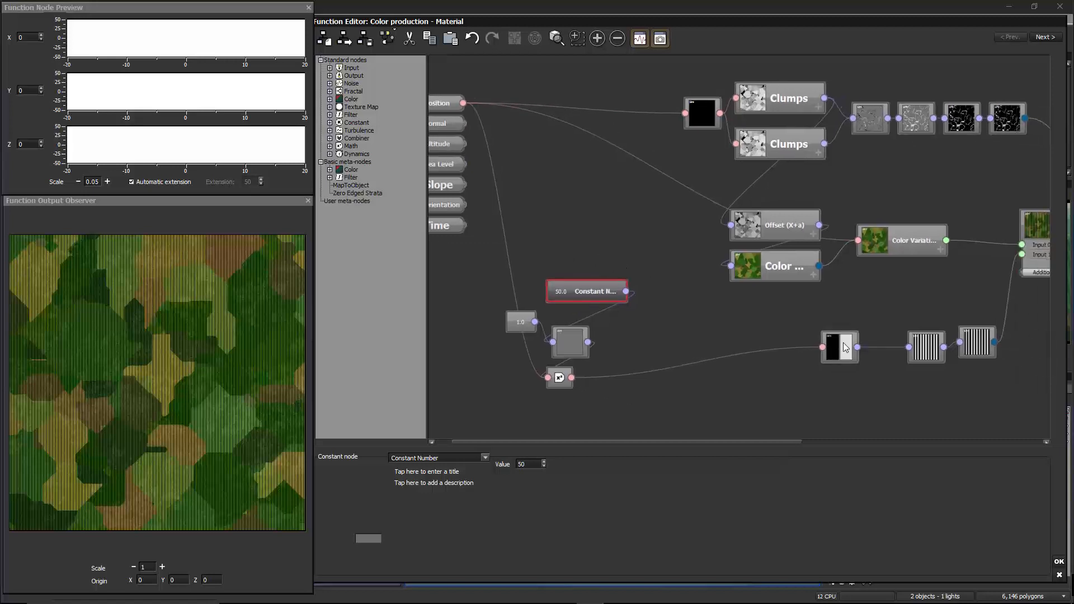
{"action": "left_click_drag", "start_coordinate": [834, 348], "coordinate": [850, 344]}
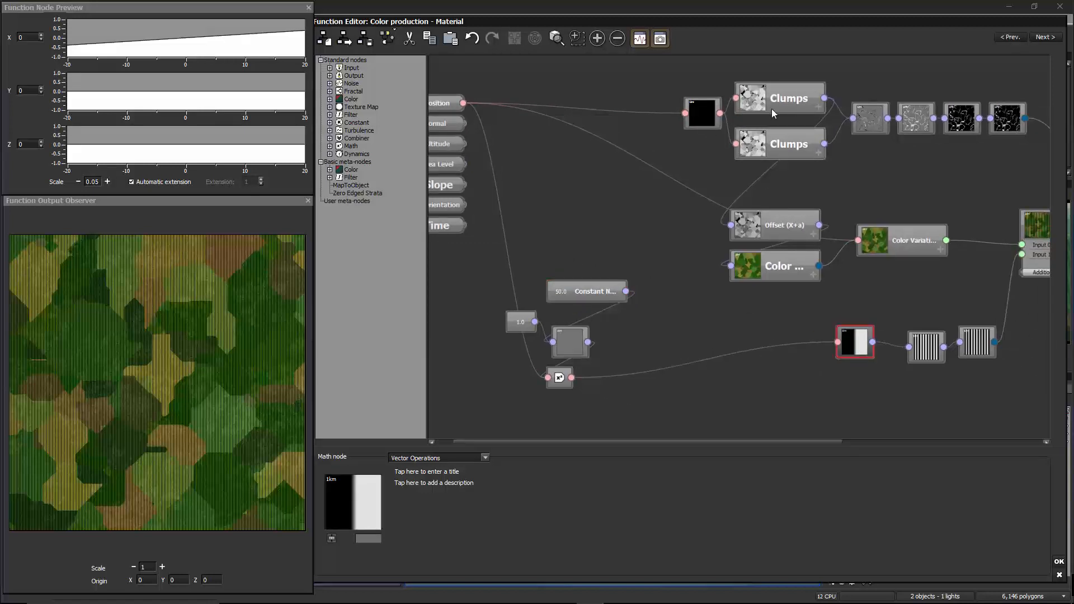
{"action": "left_click_drag", "start_coordinate": [813, 172], "coordinate": [790, 175]}
{"action": "left_click_drag", "start_coordinate": [572, 294], "coordinate": [543, 251]}
{"action": "left_click", "coordinate": [520, 322]}
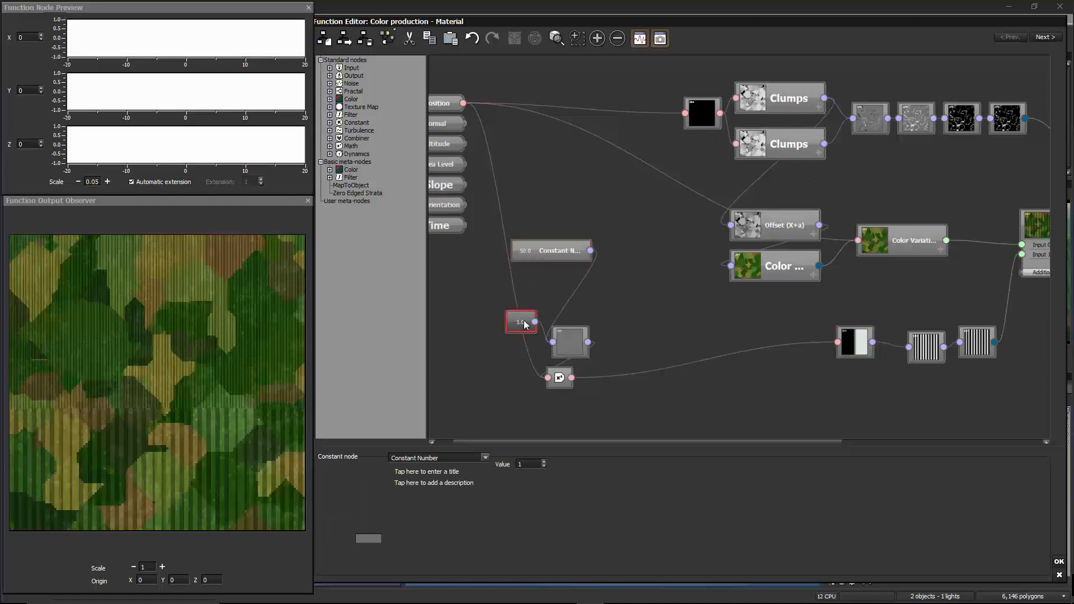
{"action": "left_click_drag", "start_coordinate": [520, 322], "coordinate": [515, 342]}
{"action": "left_click_drag", "start_coordinate": [582, 346], "coordinate": [572, 344]}
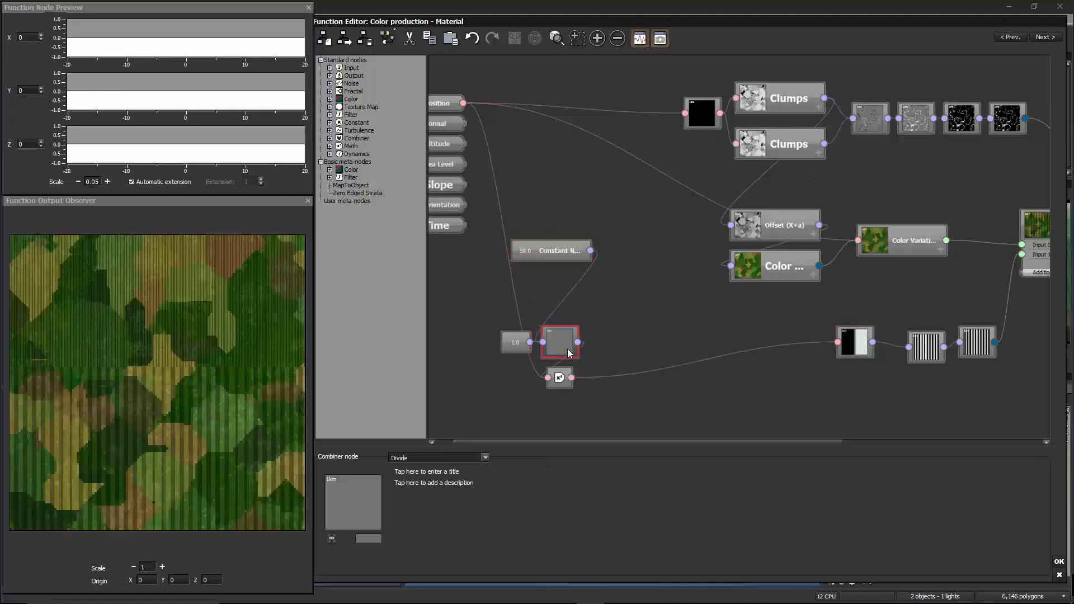
- Move the 50 Constant Number node down, just above the 1 constant that feeds the Divide node
{"action": "left_click_drag", "start_coordinate": [575, 414], "coordinate": [634, 398]}
{"action": "middle_click_drag", "start_coordinate": [593, 363], "coordinate": [623, 354]}
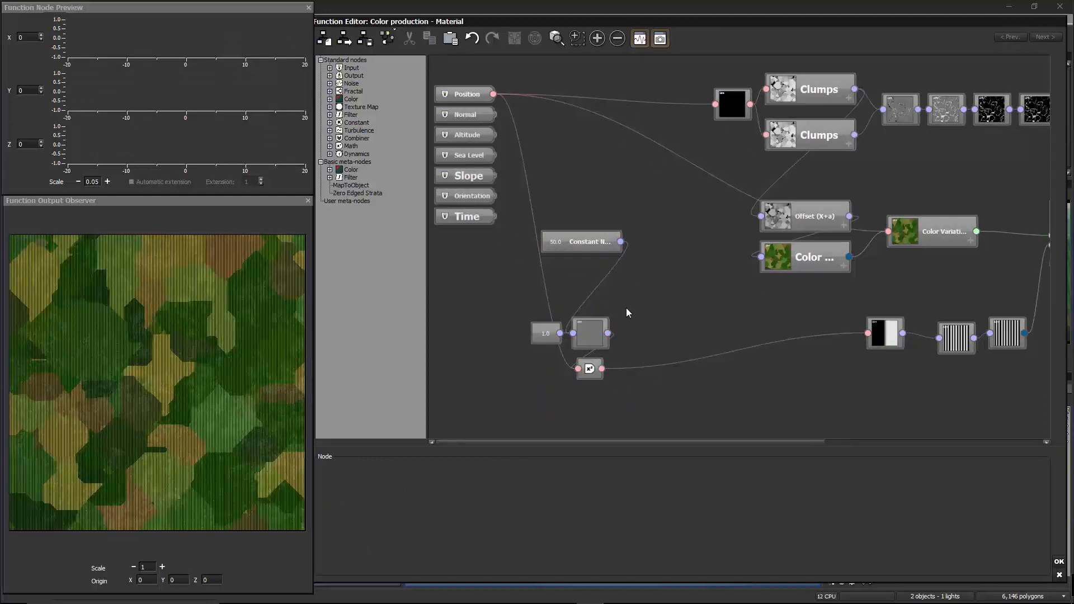
{"action": "left_click_drag", "start_coordinate": [582, 246], "coordinate": [548, 297]}
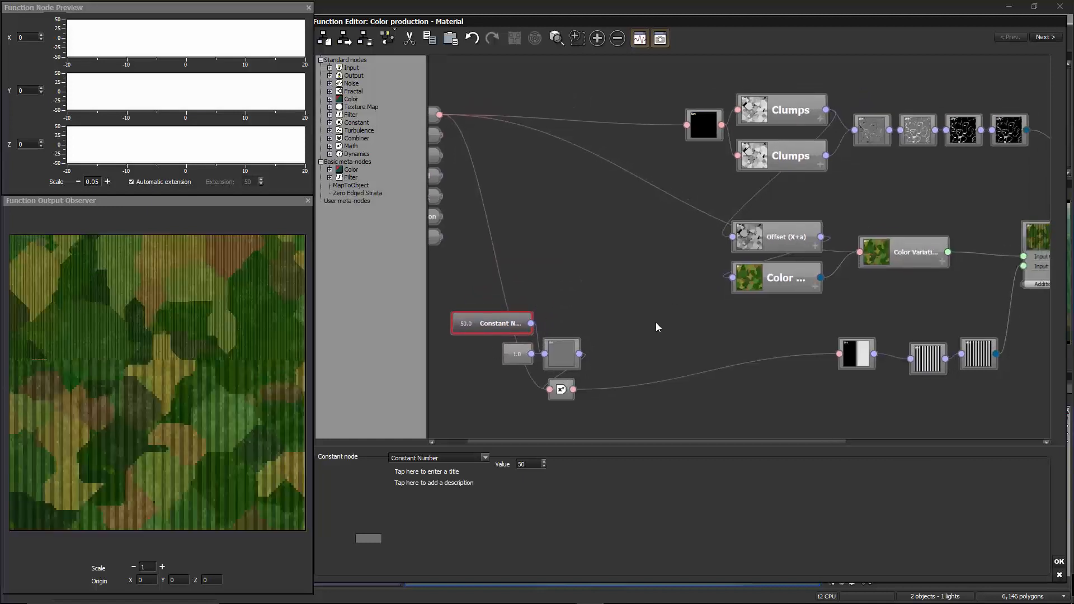
- Add an Axis orientation transformer node from the Math vector operations and place it beside the Divide node
{"action": "left_click", "coordinate": [650, 308]}
{"action": "right_click", "coordinate": [656, 310]}
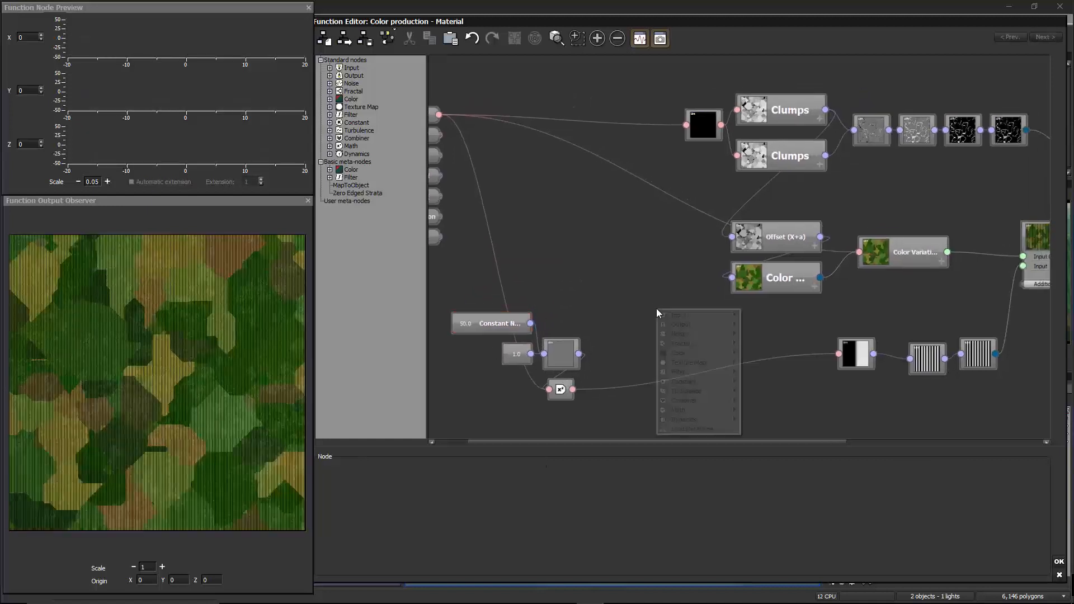
{"action": "mouse_move", "coordinate": [702, 415]}
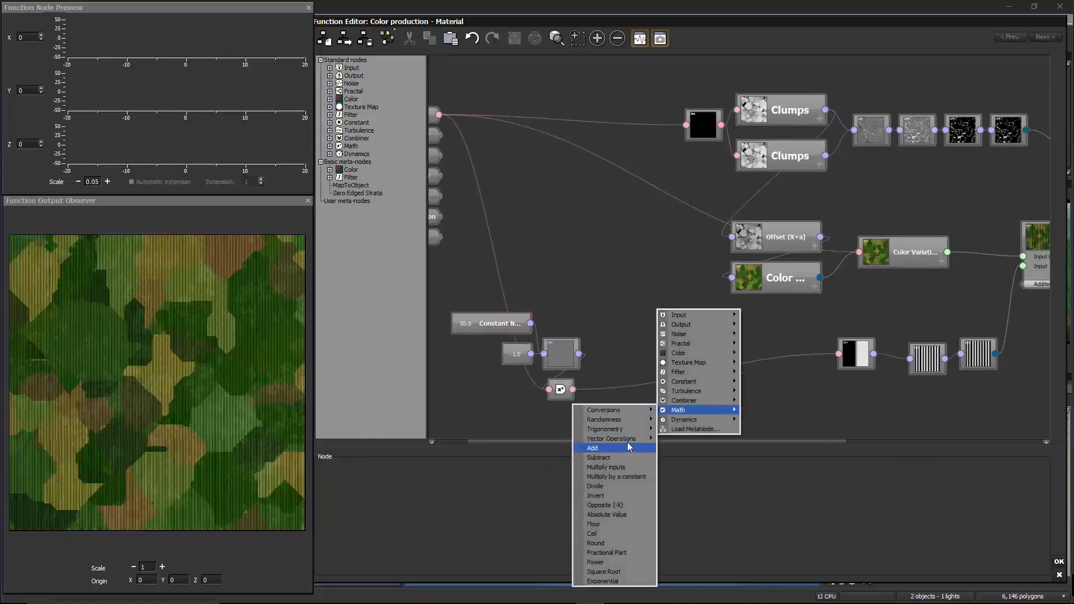
{"action": "mouse_move", "coordinate": [627, 441]}
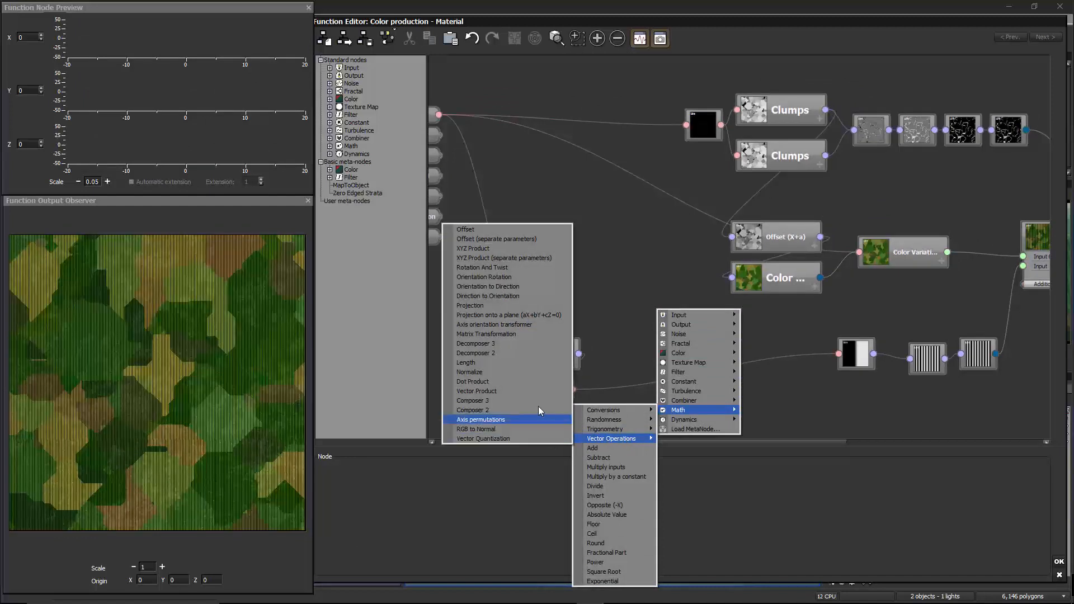
{"action": "left_click", "coordinate": [519, 329]}
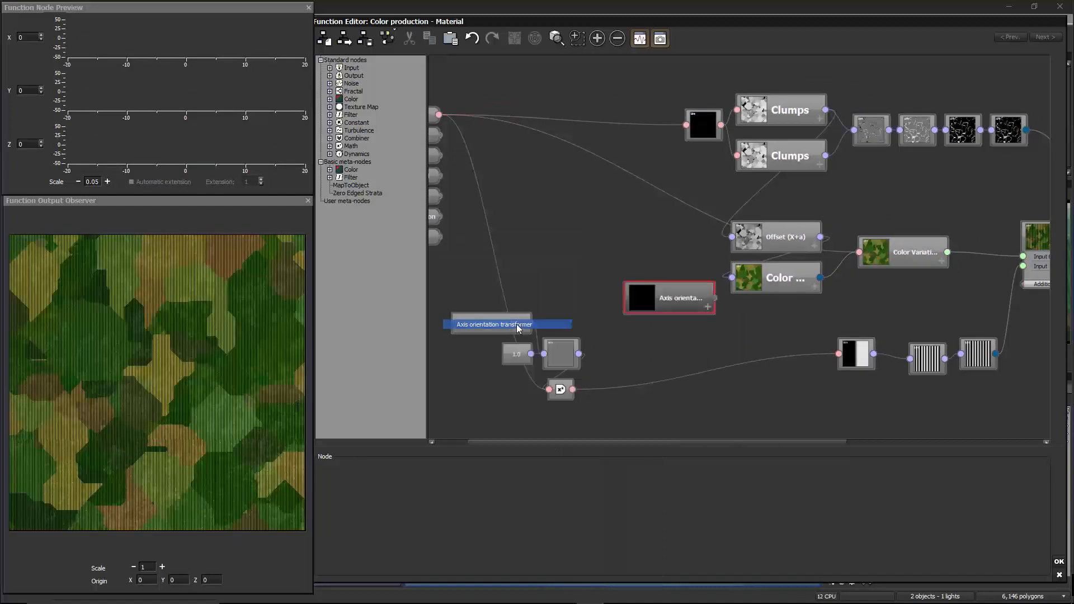
{"action": "left_click_drag", "start_coordinate": [673, 310], "coordinate": [660, 331]}
- Set the Axis orientation transformer's angle unit to Degree and expand the node's ports
{"action": "left_click", "coordinate": [634, 502]}
{"action": "left_click", "coordinate": [588, 518]}
{"action": "left_click", "coordinate": [708, 359]}
- Make the transformer's Direction parameter connectable, feed it from the Multiply node, and delete the leftover Constant Vector node
{"action": "right_click", "coordinate": [509, 465]}
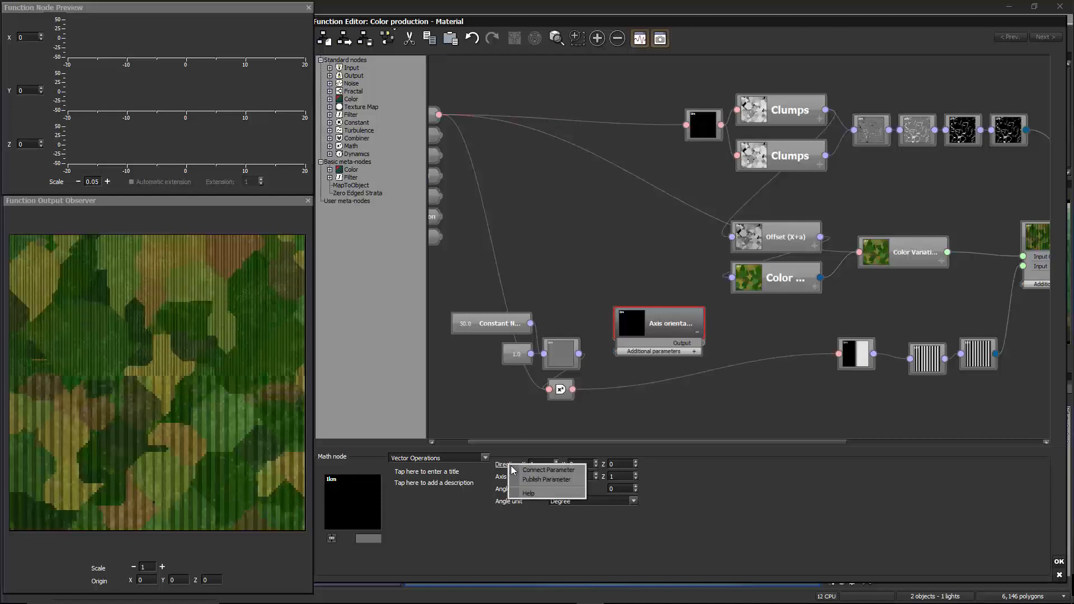
{"action": "left_click", "coordinate": [532, 482]}
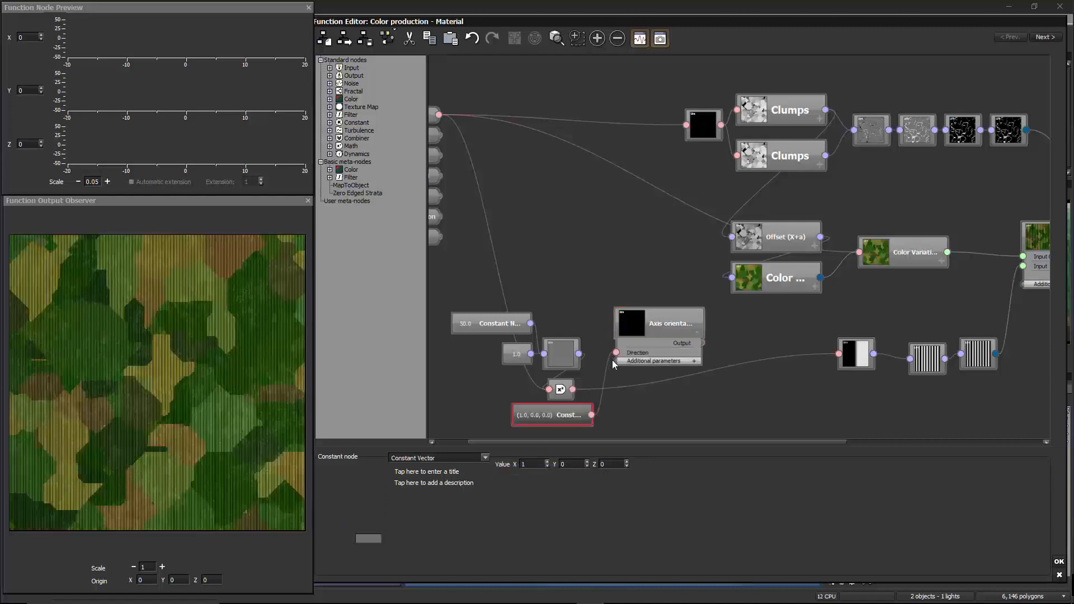
{"action": "left_click_drag", "start_coordinate": [618, 357], "coordinate": [569, 391]}
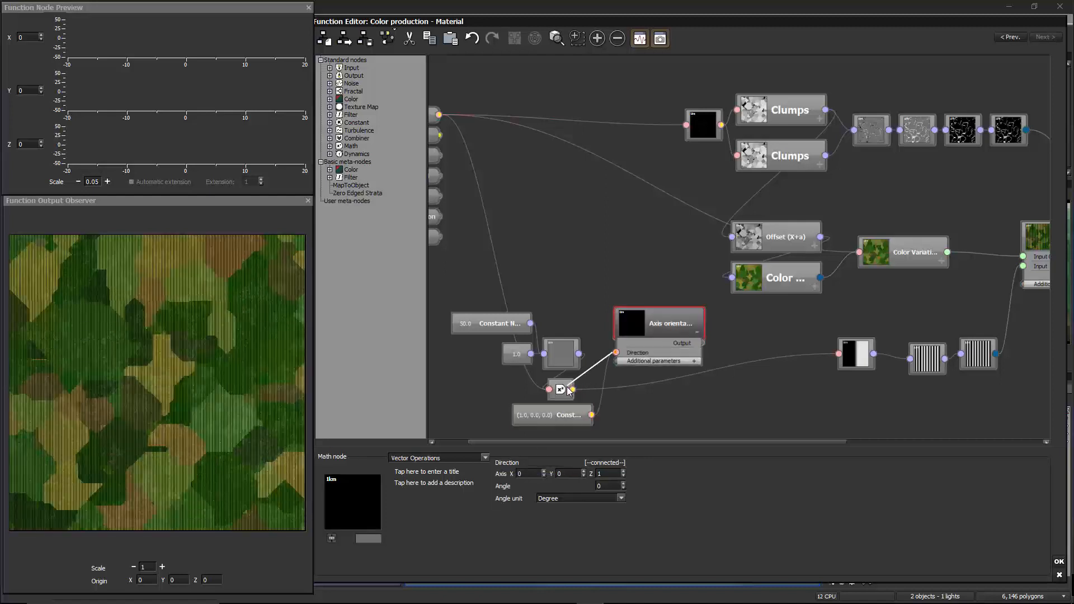
{"action": "left_click", "coordinate": [569, 415]}
{"action": "key", "text": "Delete"}
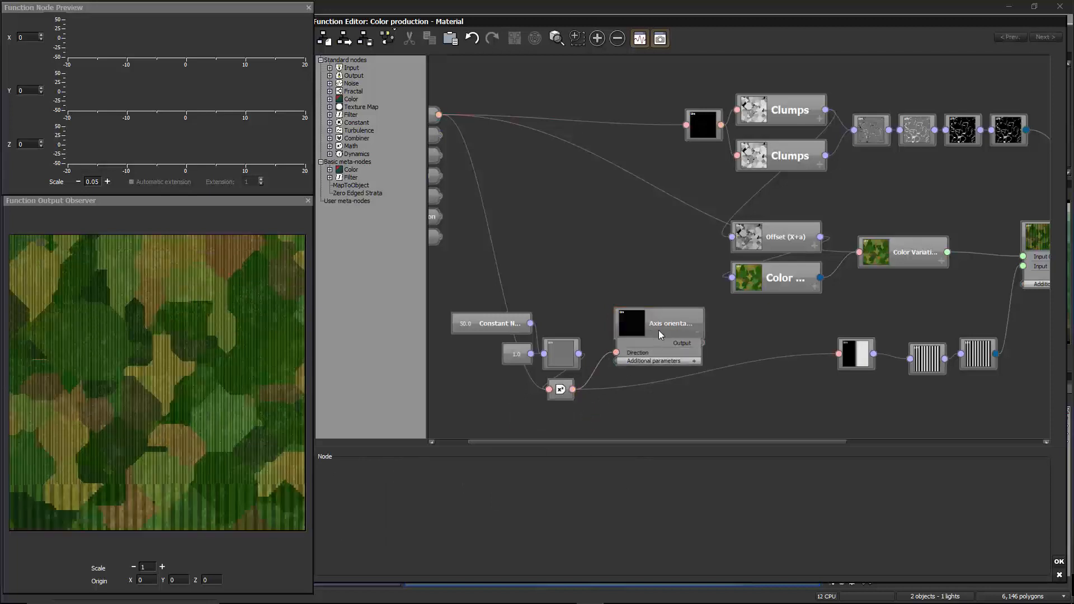
- Show the transformer's Axis and Angle ports, and move the Clumps group and its four-node chain closer to the Position input
{"action": "left_click_drag", "start_coordinate": [661, 321], "coordinate": [663, 297]}
{"action": "left_click", "coordinate": [683, 346]}
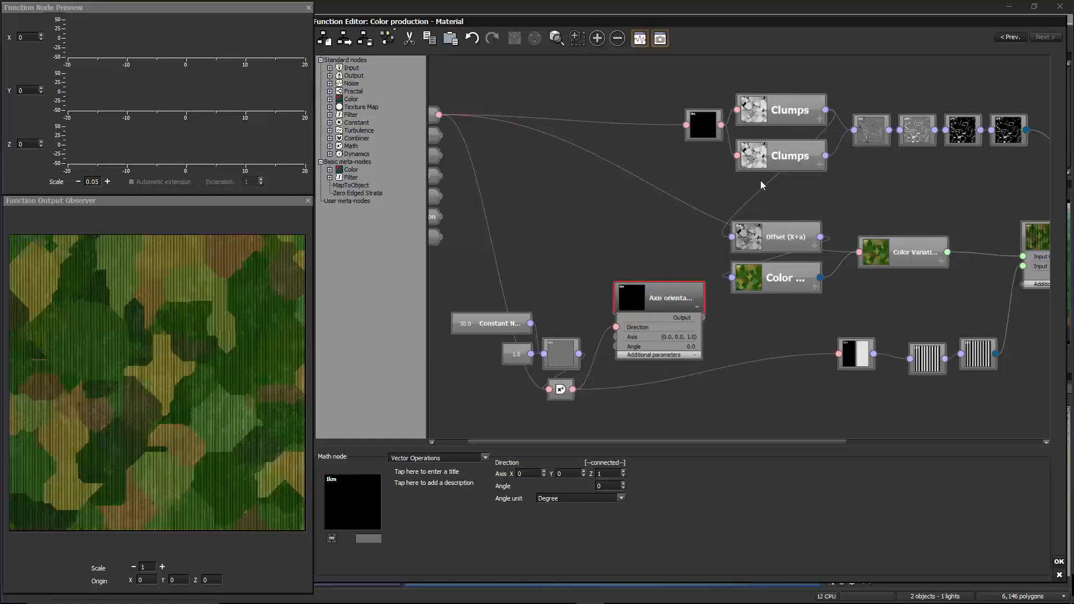
{"action": "left_click_drag", "start_coordinate": [797, 190], "coordinate": [599, 80]}
{"action": "middle_click_drag", "start_coordinate": [682, 131], "coordinate": [619, 174]}
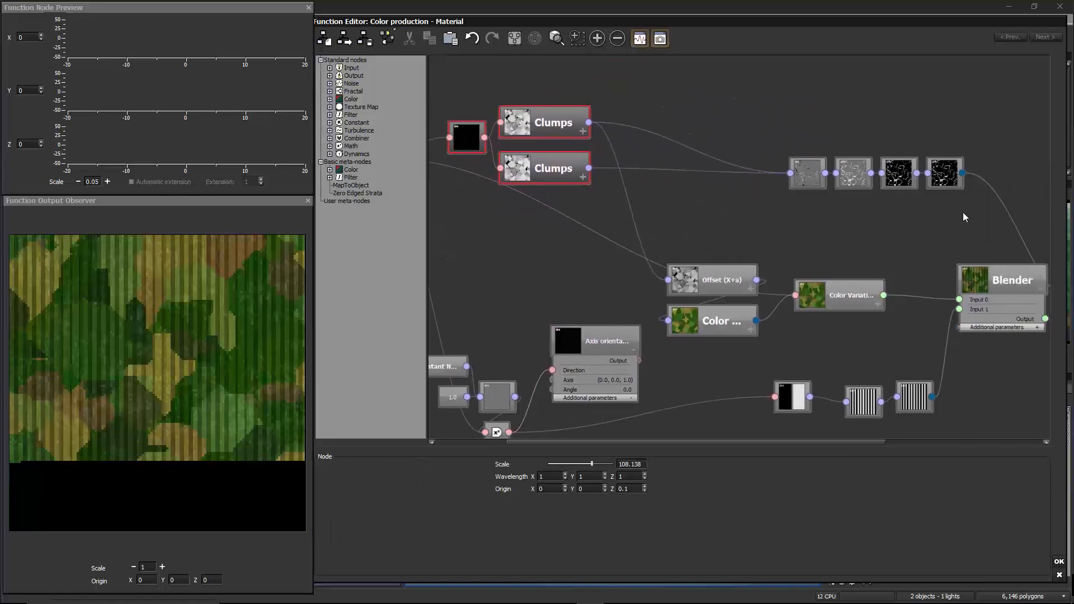
{"action": "left_click_drag", "start_coordinate": [963, 215], "coordinate": [645, 156]}
{"action": "middle_click_drag", "start_coordinate": [662, 192], "coordinate": [745, 179]}
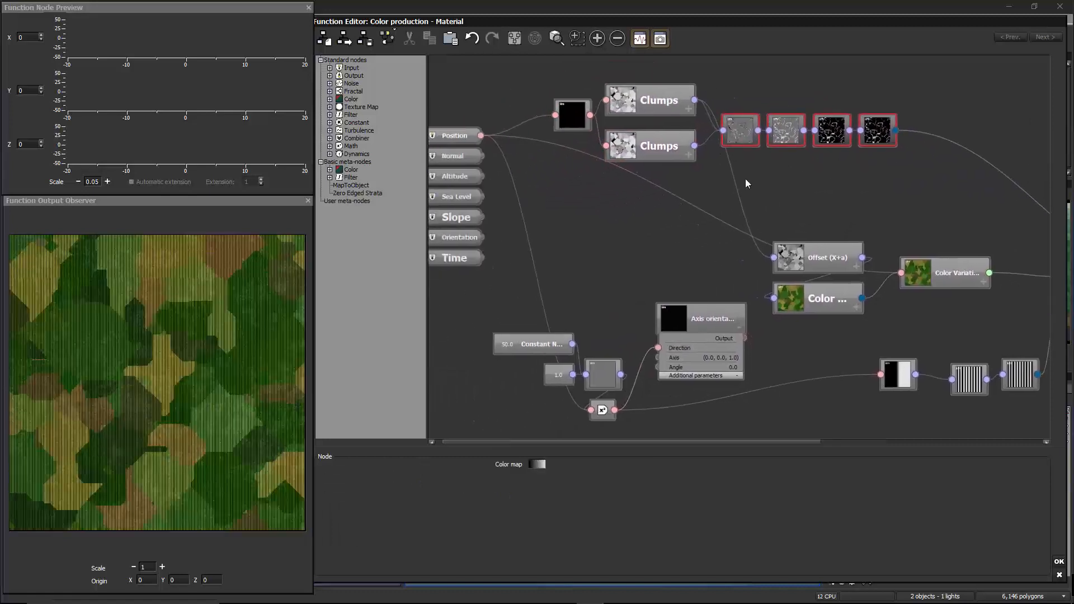
- Feed the upper Clumps output into the transformer's Angle, and the transformer's output into the first node of the stripe chain
{"action": "left_click_drag", "start_coordinate": [705, 309], "coordinate": [715, 268]}
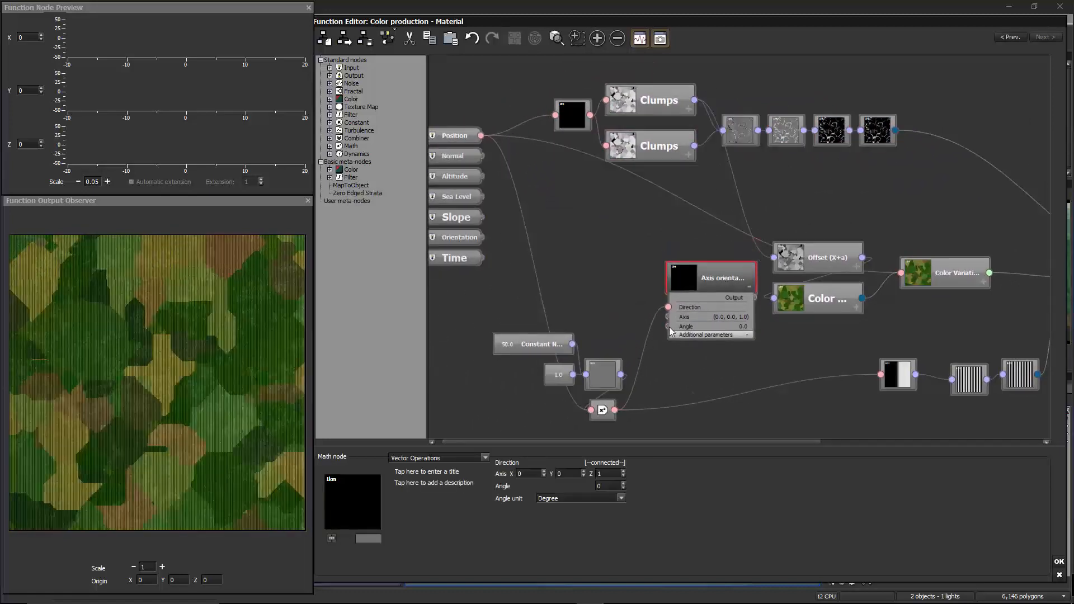
{"action": "left_click_drag", "start_coordinate": [707, 167], "coordinate": [679, 105]}
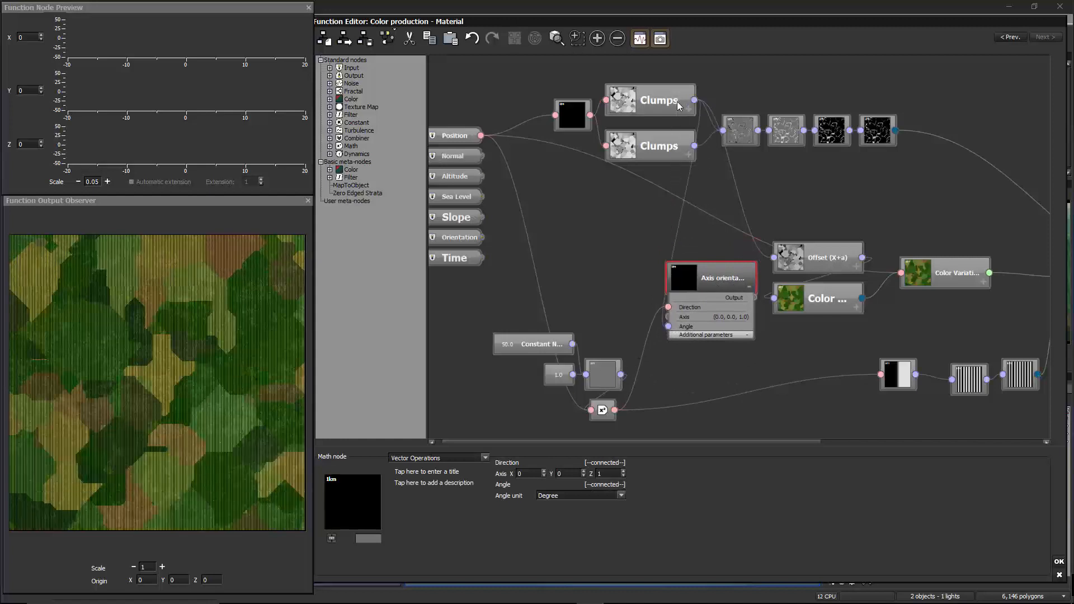
{"action": "left_click_drag", "start_coordinate": [721, 276], "coordinate": [724, 323]}
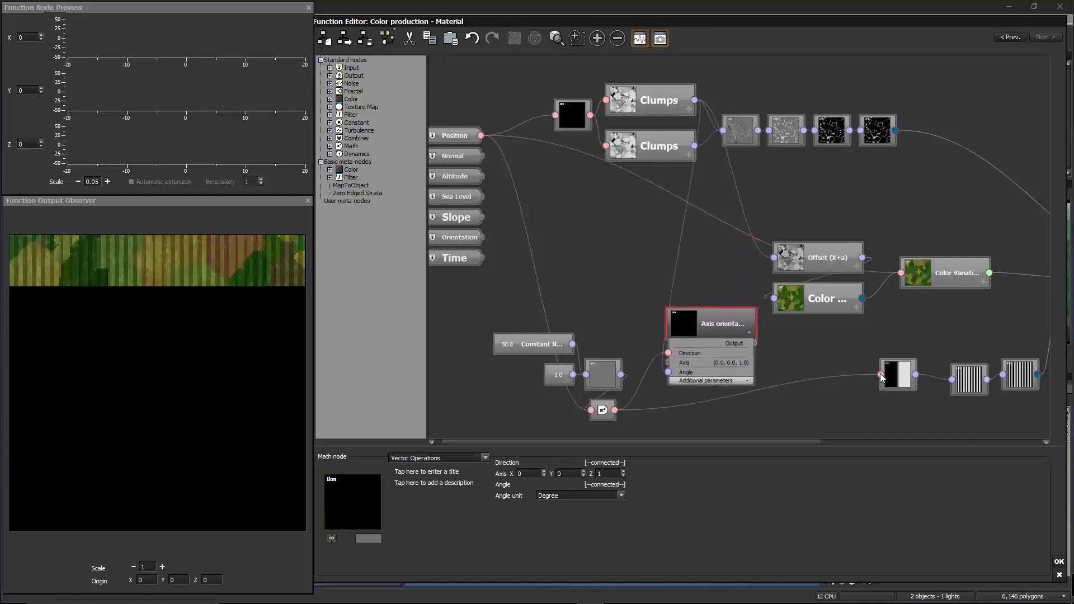
{"action": "left_click_drag", "start_coordinate": [880, 374], "coordinate": [734, 340]}
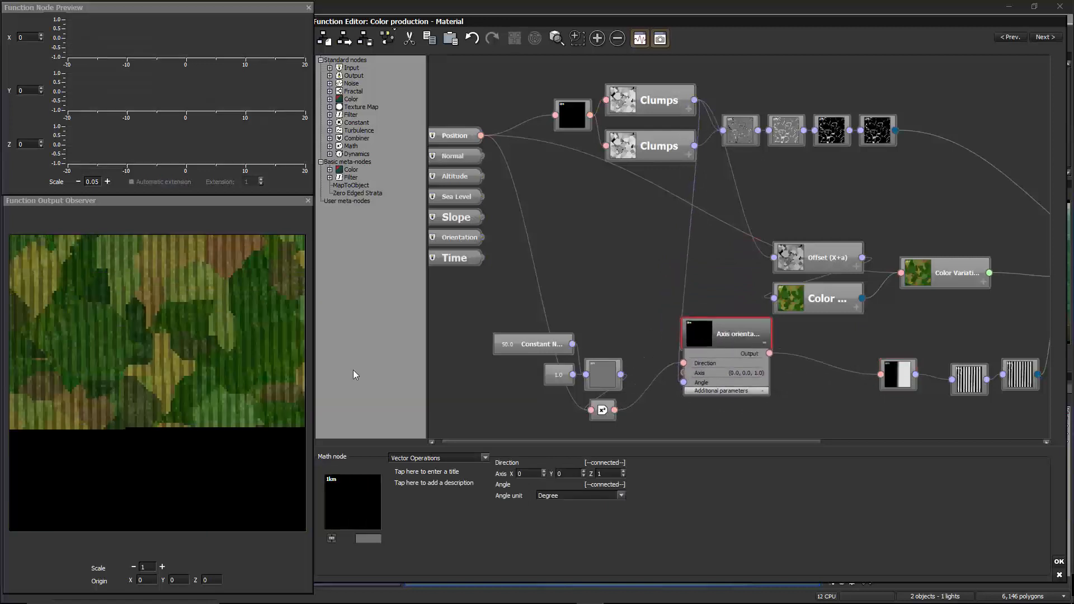
- Set the output preview scale to 2 and the transformer's angle unit to [-1,1] normalized, checking the upper Clumps settings
{"action": "left_click", "coordinate": [162, 567]}
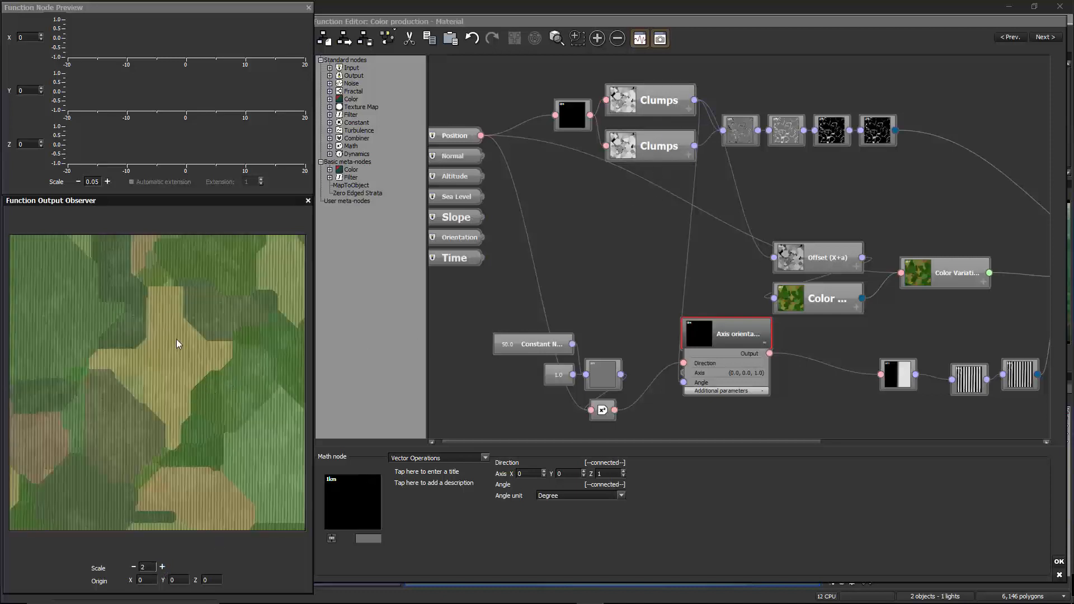
{"action": "left_click", "coordinate": [621, 496]}
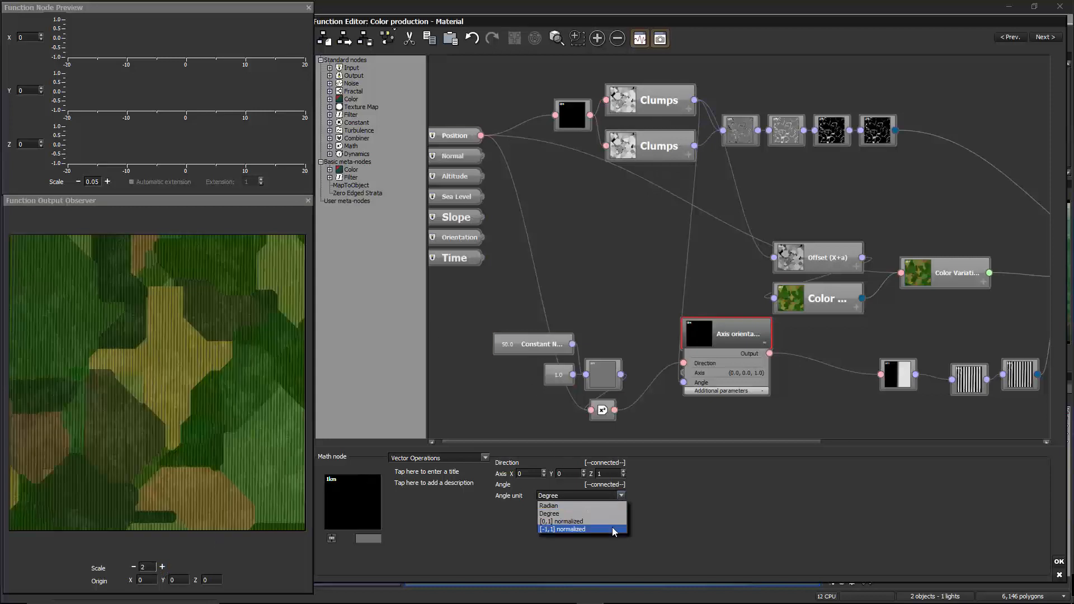
{"action": "left_click", "coordinate": [592, 530]}
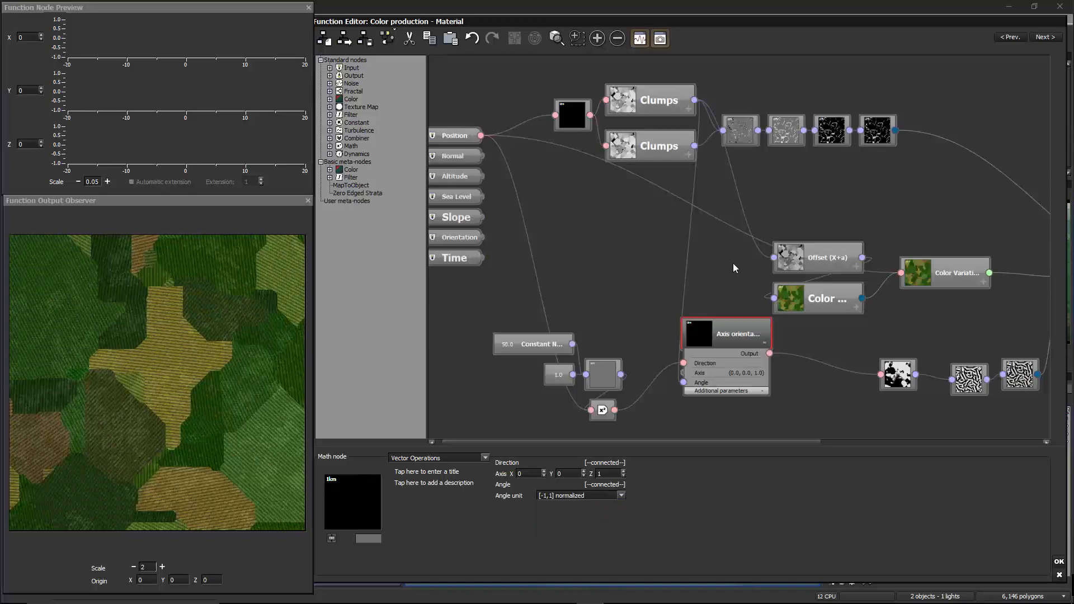
{"action": "left_click", "coordinate": [644, 108]}
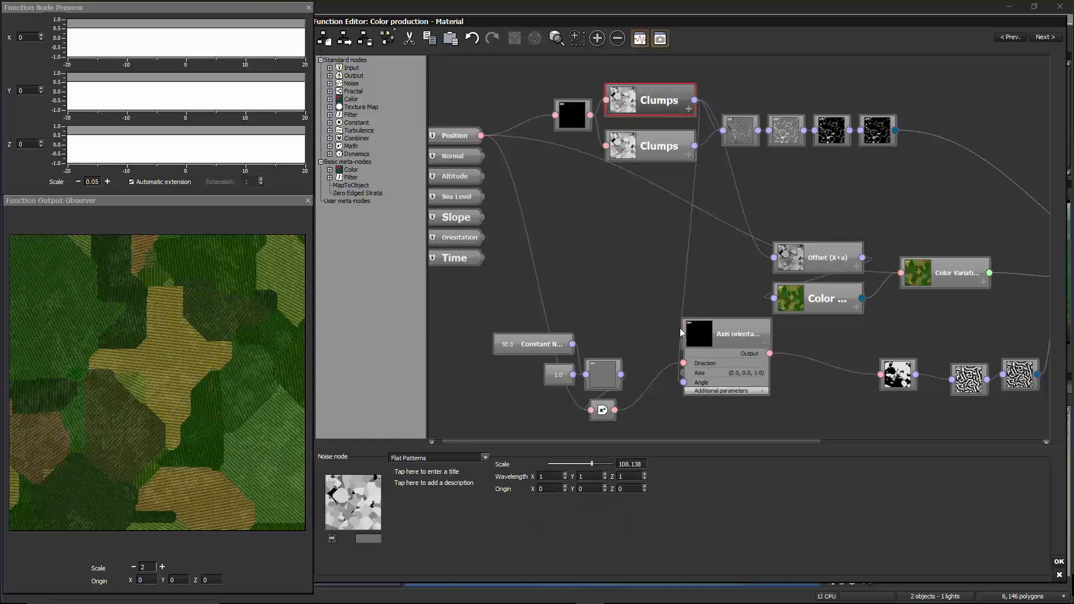
{"action": "left_click", "coordinate": [711, 333]}
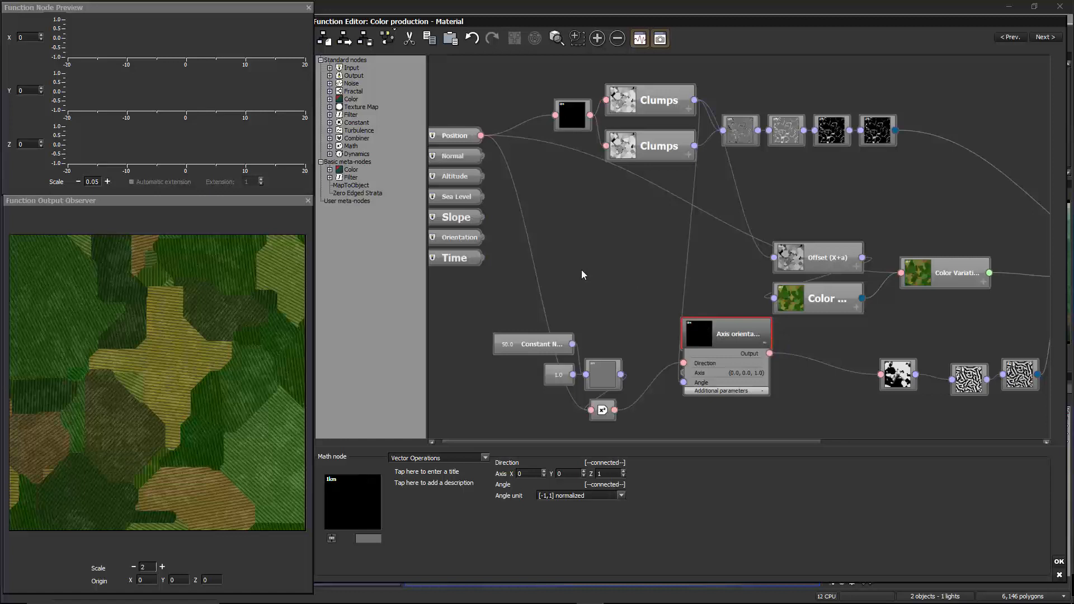
- Try the Degree angle unit on the transformer, and add a Map filter node fed by Clumps
{"action": "left_click", "coordinate": [621, 497]}
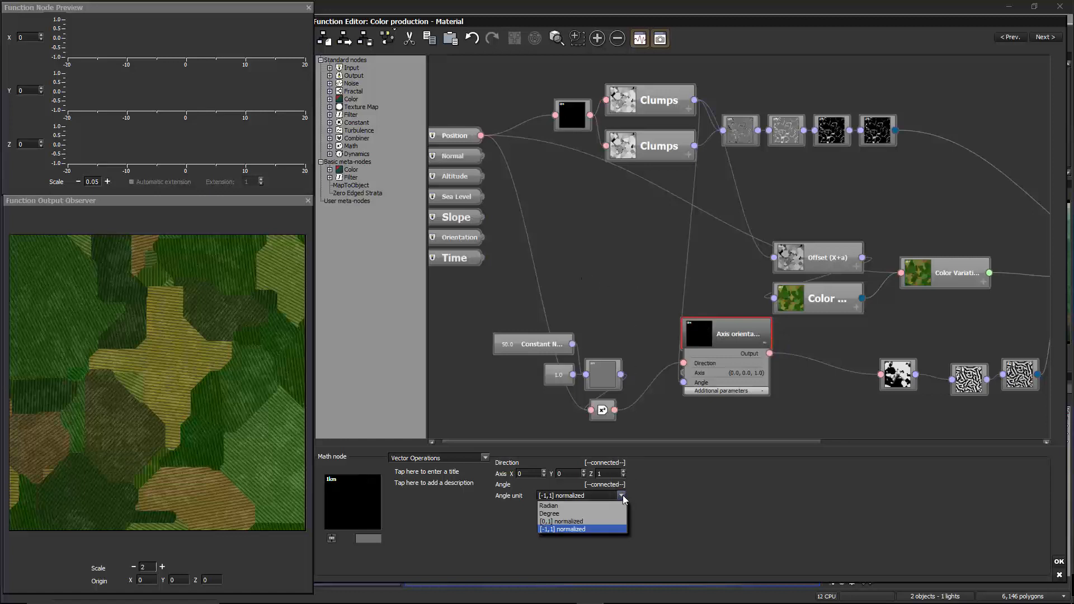
{"action": "left_click", "coordinate": [550, 514]}
{"action": "left_click", "coordinate": [650, 259]}
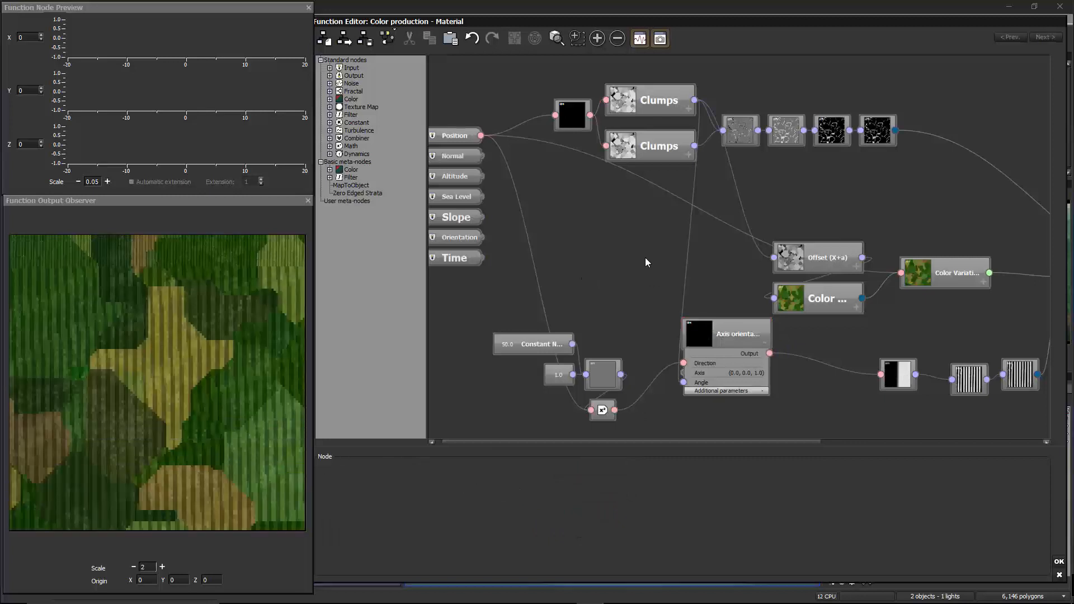
{"action": "right_click", "coordinate": [648, 261]}
{"action": "mouse_move", "coordinate": [692, 360]}
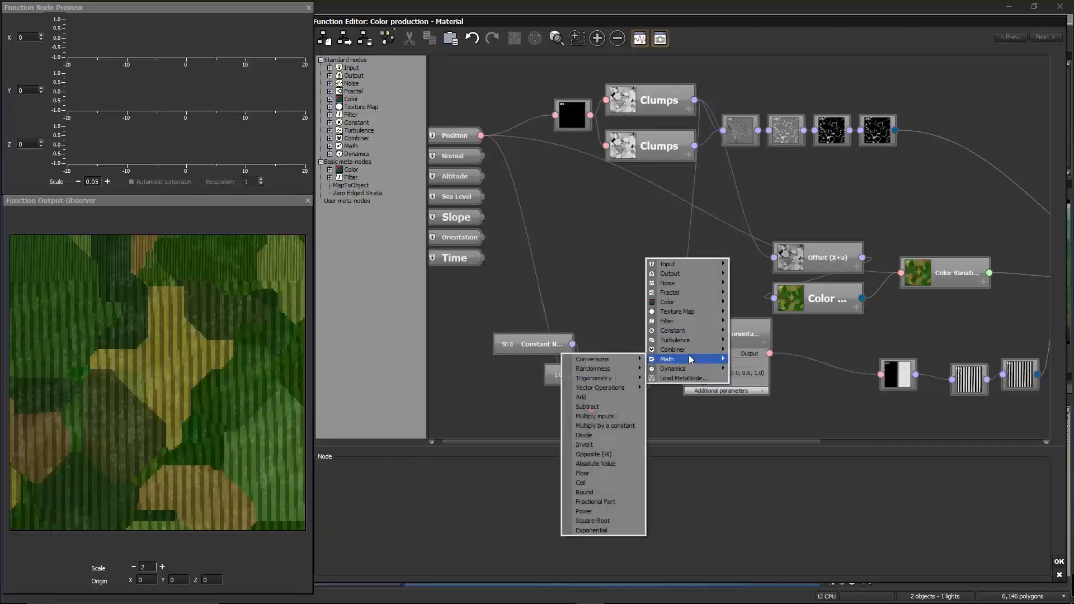
{"action": "mouse_move", "coordinate": [687, 322]}
{"action": "left_click", "coordinate": [599, 246]}
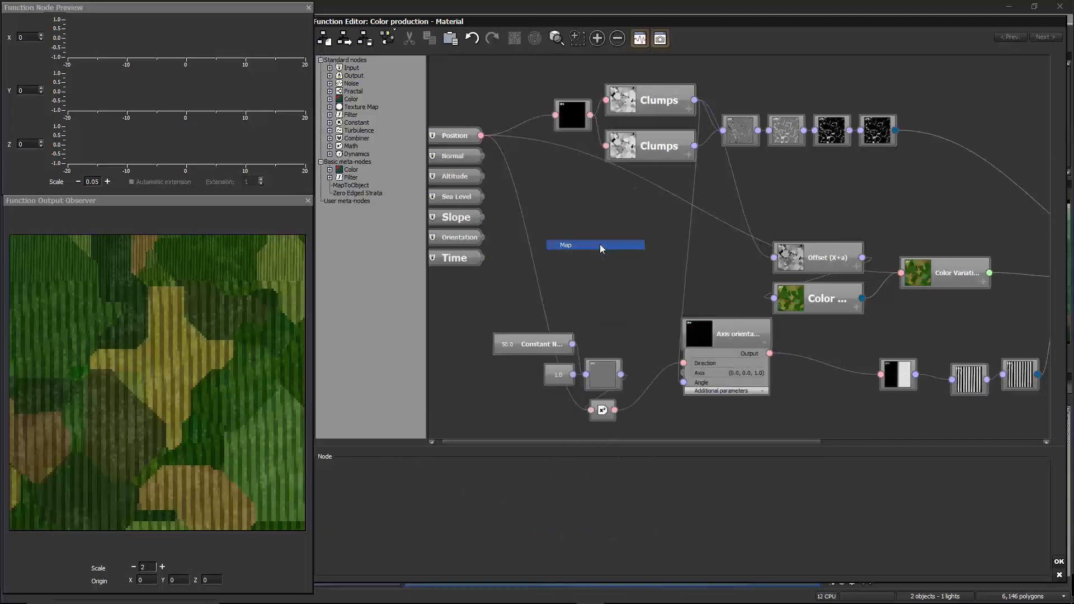
{"action": "left_click_drag", "start_coordinate": [650, 246], "coordinate": [694, 145]}
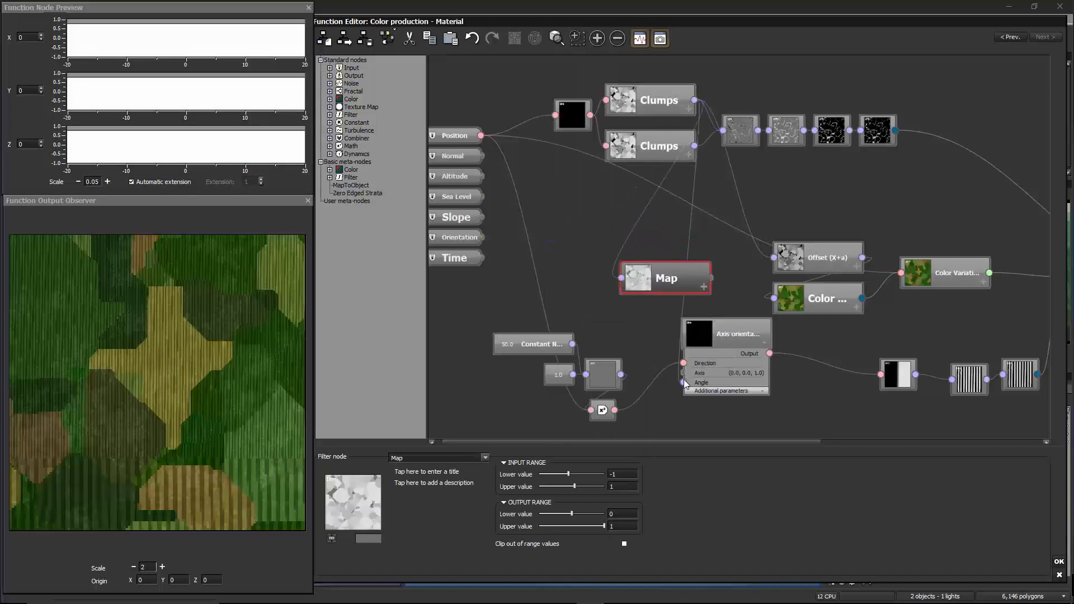
- Try driving the transformer's Angle from the Map node with its output range upper value set to 180
{"action": "left_click_drag", "start_coordinate": [684, 382], "coordinate": [676, 280]}
{"action": "left_click_drag", "start_coordinate": [675, 281], "coordinate": [644, 281]}
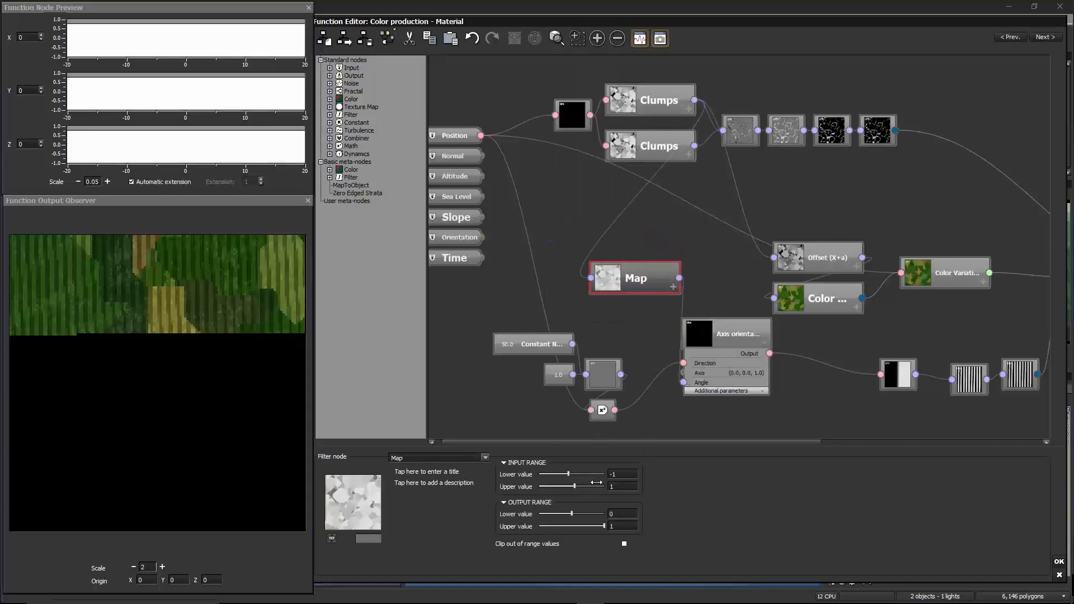
{"action": "left_click", "coordinate": [615, 526]}
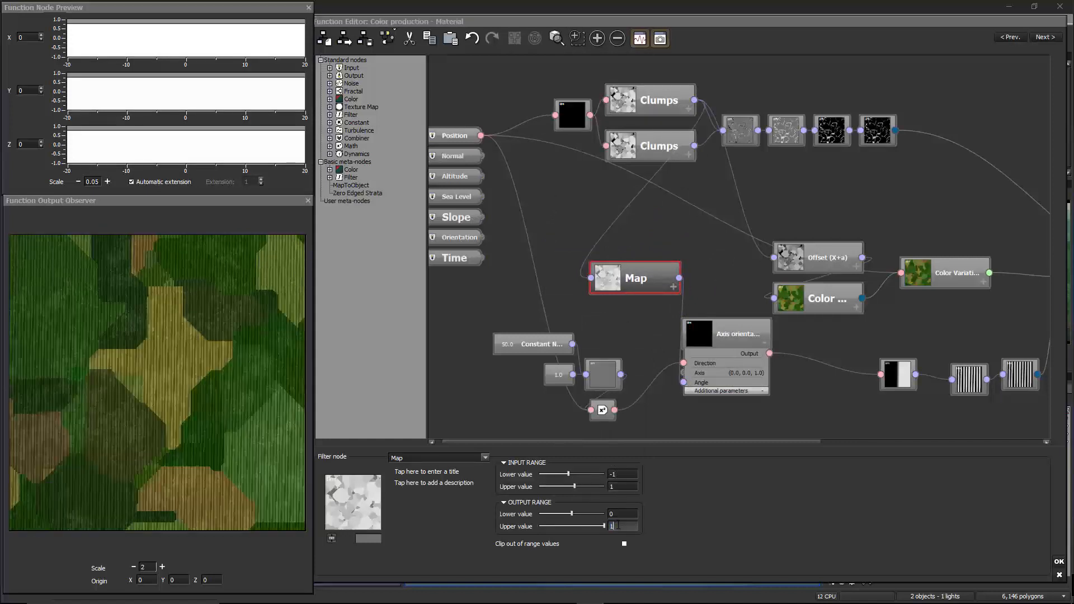
{"action": "type", "text": "180"}
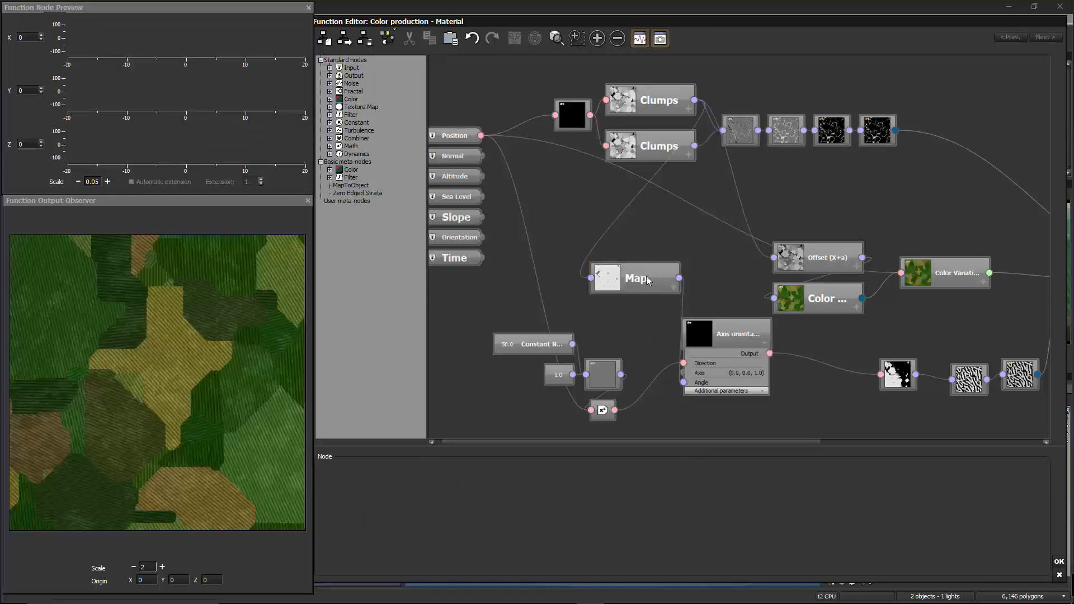
- Set the Axis orientation transformer's angle unit back to [-1,1] normalized
{"action": "left_click", "coordinate": [727, 334]}
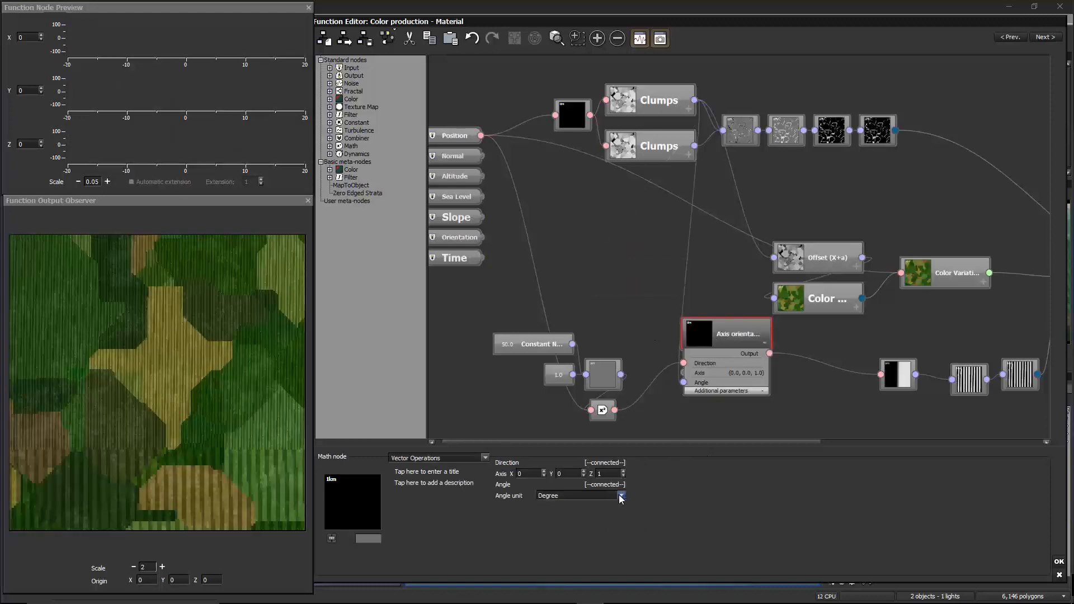
{"action": "left_click", "coordinate": [605, 496]}
{"action": "left_click", "coordinate": [566, 522]}
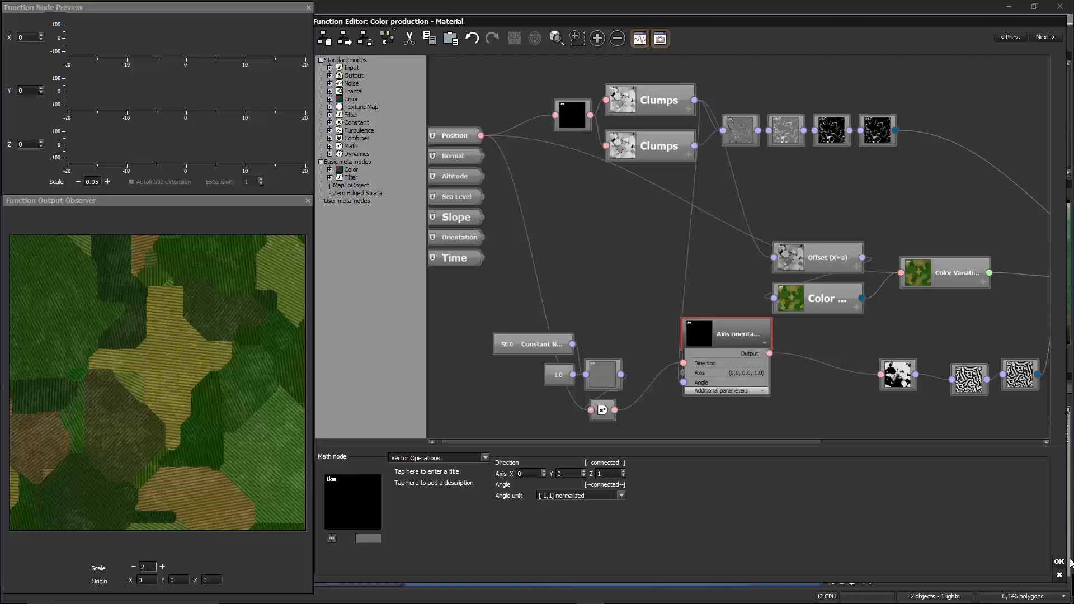
- Accept the function and material changes, and save the Farmland_02.vue scene
{"action": "left_click", "coordinate": [1059, 562]}
{"action": "left_click", "coordinate": [492, 369]}
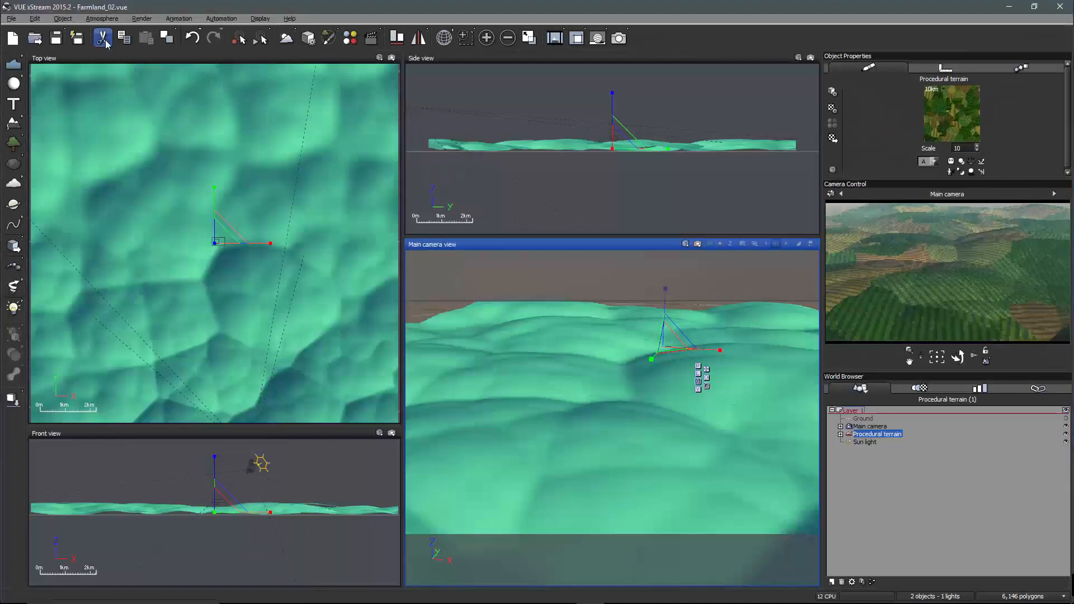
{"action": "left_click", "coordinate": [12, 18]}
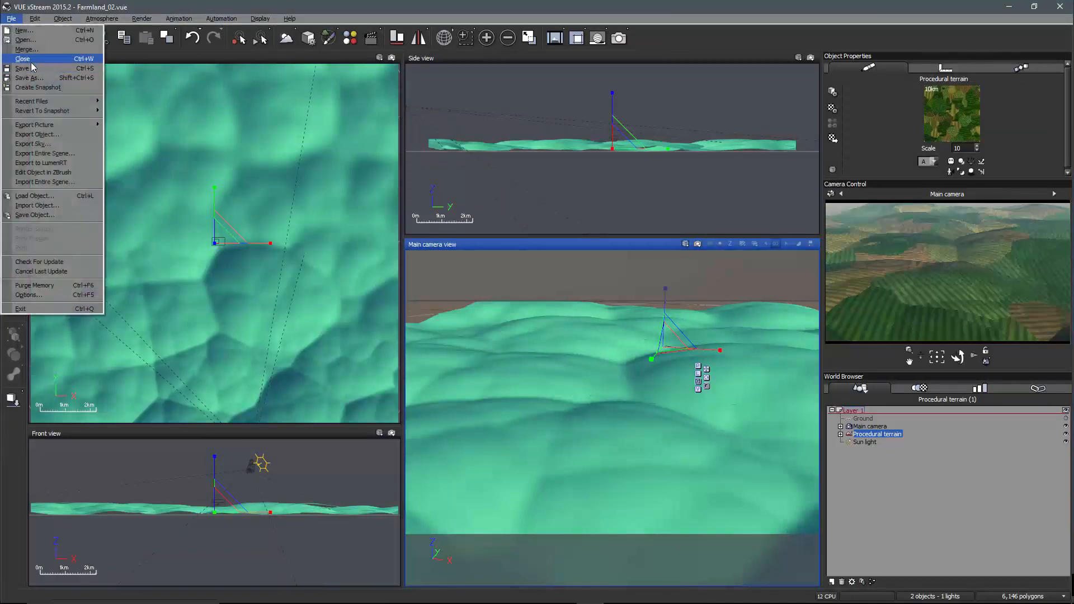
{"action": "left_click", "coordinate": [34, 69]}
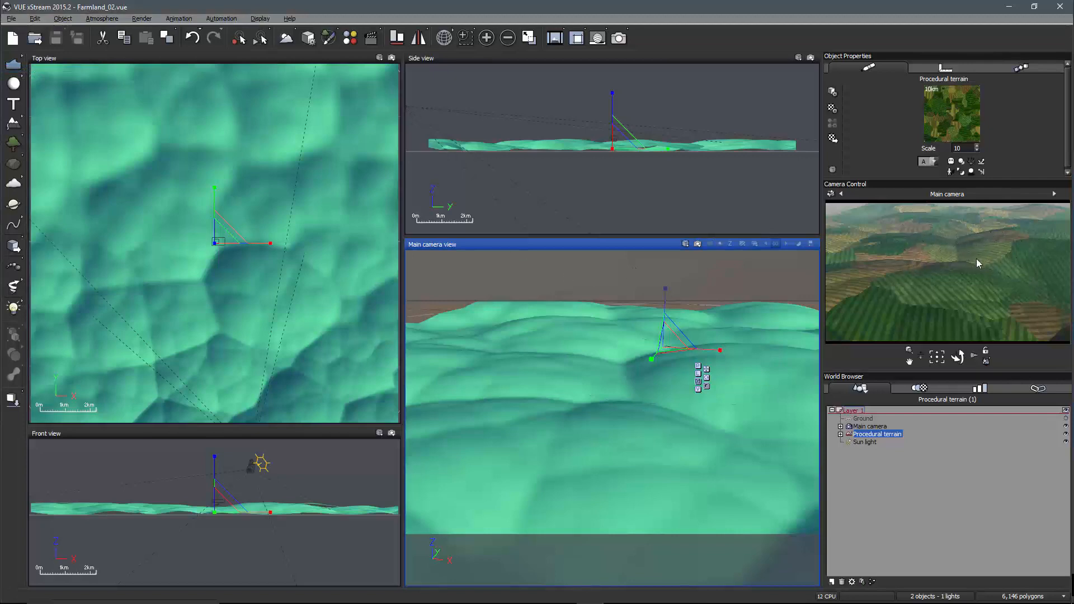
- Rotate the main camera around the terrain and render its view from two different angles to inspect the field stripes
{"action": "right_click_drag", "start_coordinate": [725, 356], "coordinate": [688, 366]}
{"action": "left_click", "coordinate": [698, 245]}
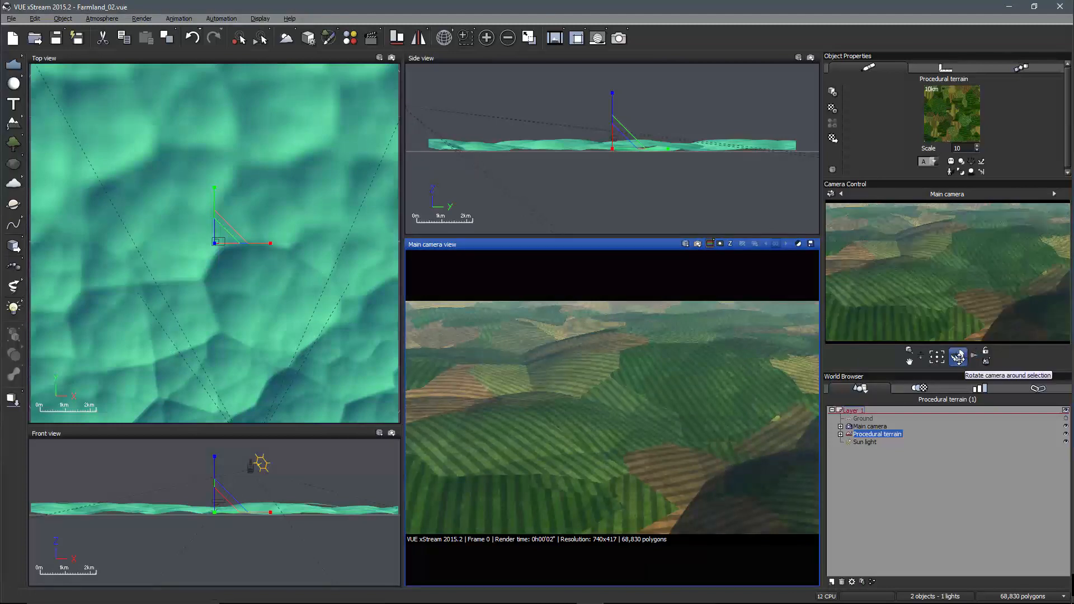
{"action": "left_click_drag", "start_coordinate": [959, 357], "coordinate": [815, 352]}
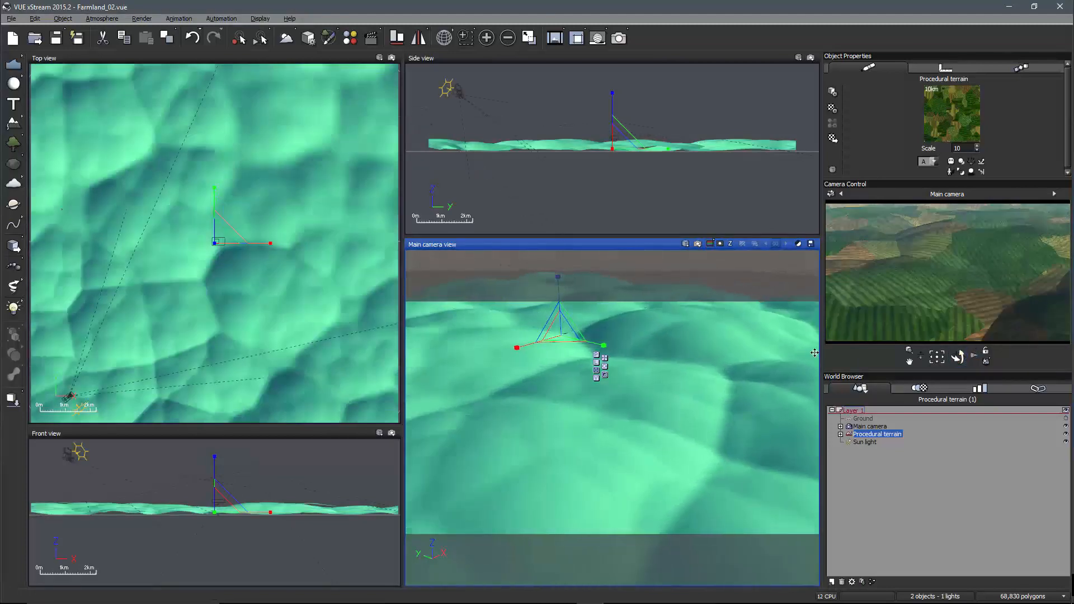
{"action": "left_click", "coordinate": [698, 245]}
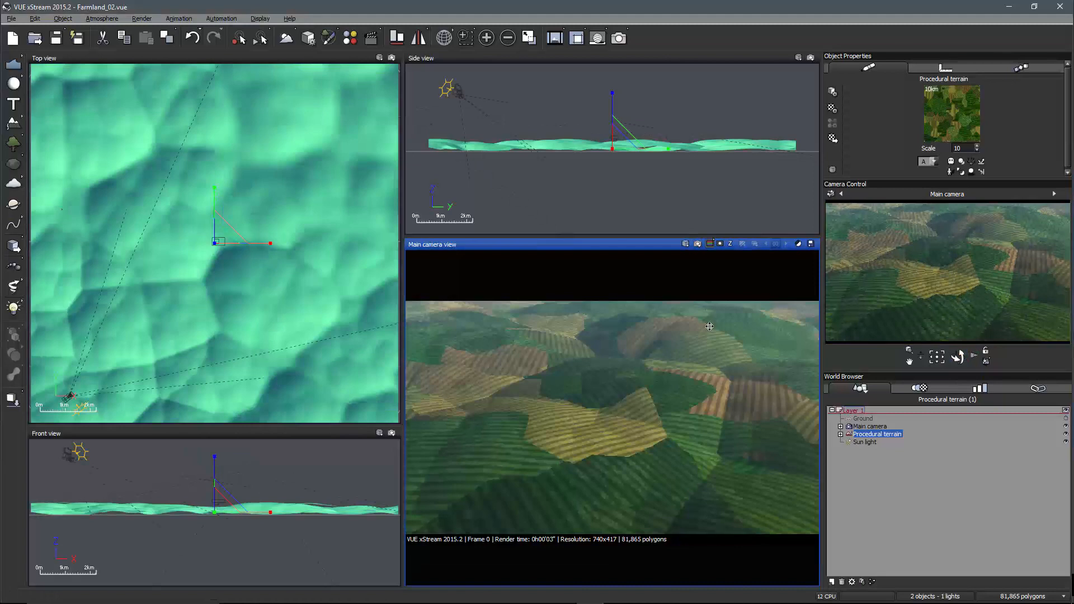
- Open the procedural terrain's material for editing and bring up its color production function graph
{"action": "right_click", "coordinate": [943, 112]}
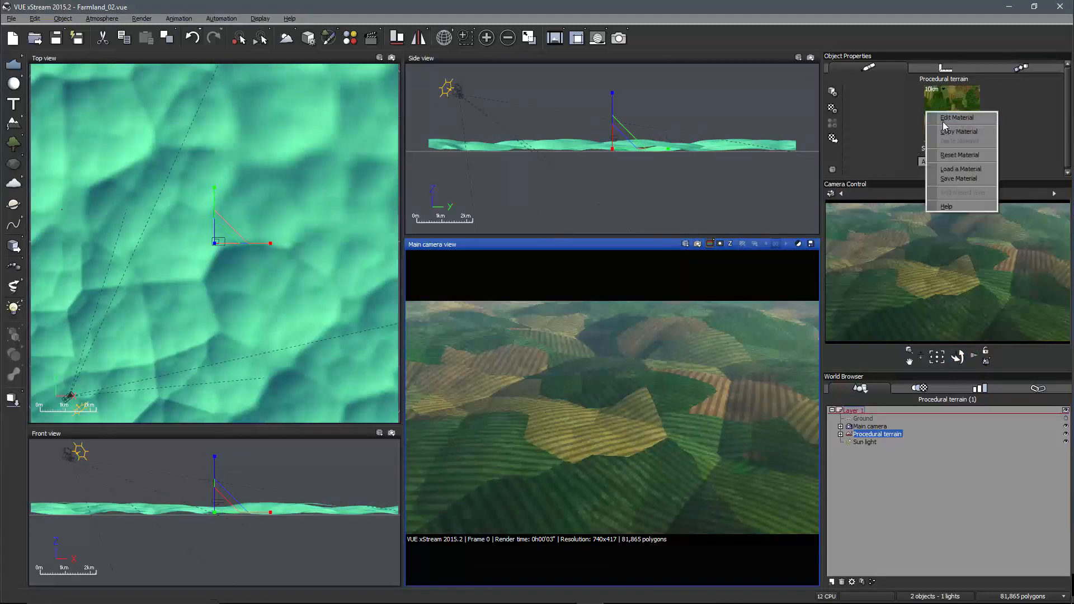
{"action": "left_click", "coordinate": [957, 122]}
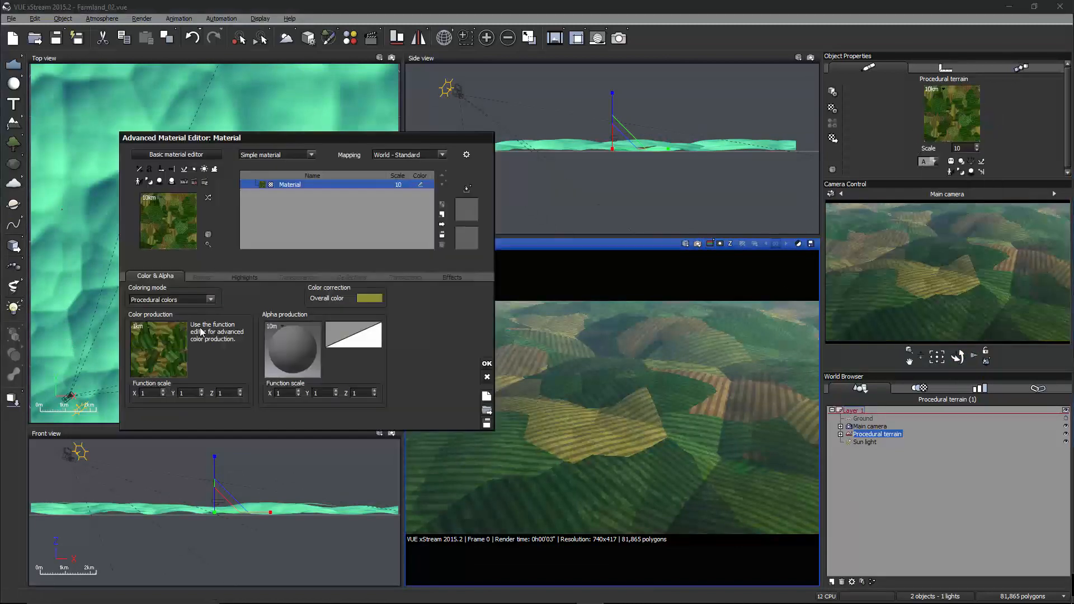
{"action": "left_click", "coordinate": [159, 349]}
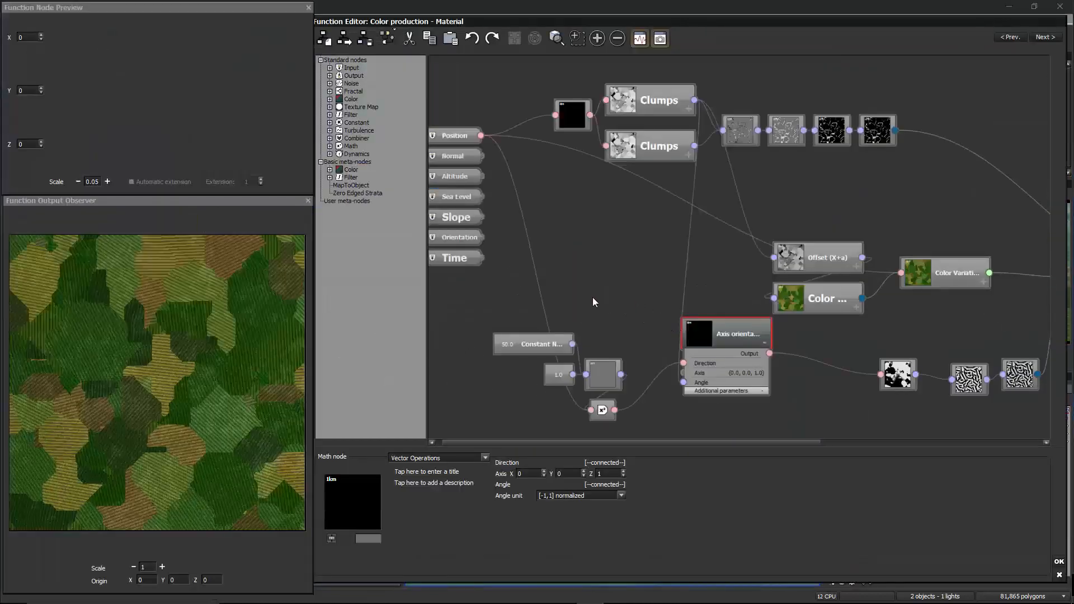
- Move the Constant Number node of 50 higher in the graph to free space above the Divide node
{"action": "middle_click_drag", "start_coordinate": [638, 304], "coordinate": [700, 248]}
{"action": "scroll", "coordinate": [648, 344], "scroll_direction": "up", "scroll_amount": 1}
{"action": "left_click_drag", "start_coordinate": [536, 309], "coordinate": [535, 220]}
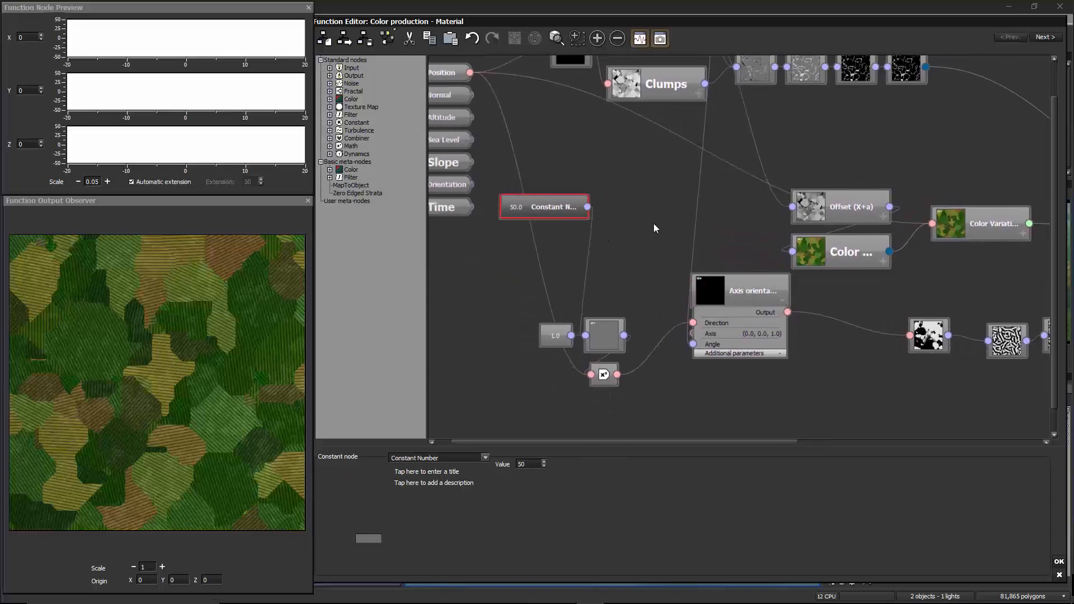
{"action": "middle_click_drag", "start_coordinate": [654, 223], "coordinate": [638, 271]}
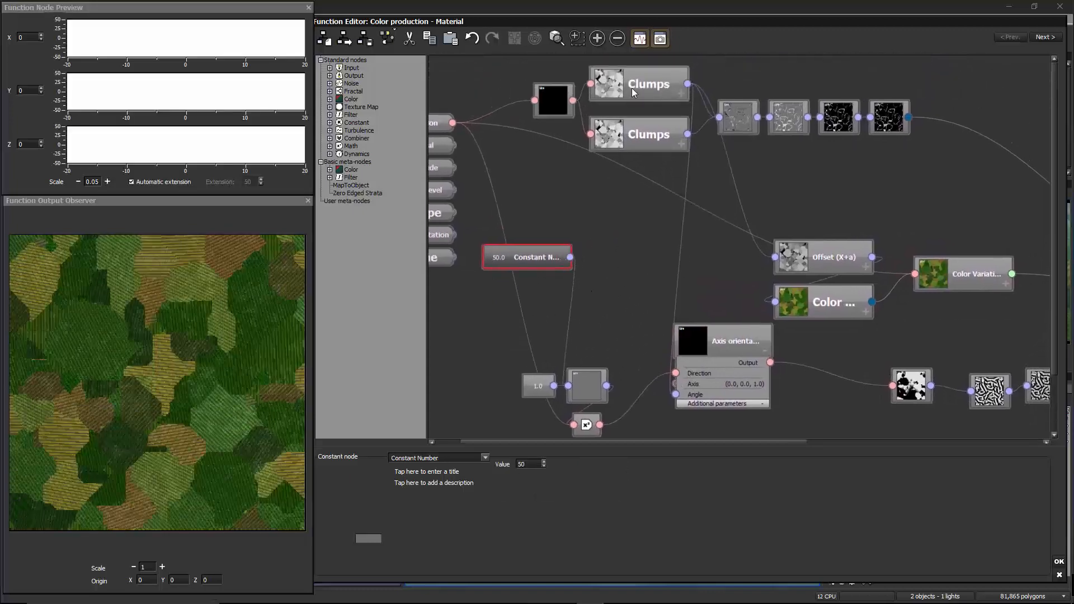
{"action": "left_click_drag", "start_coordinate": [542, 266], "coordinate": [530, 300]}
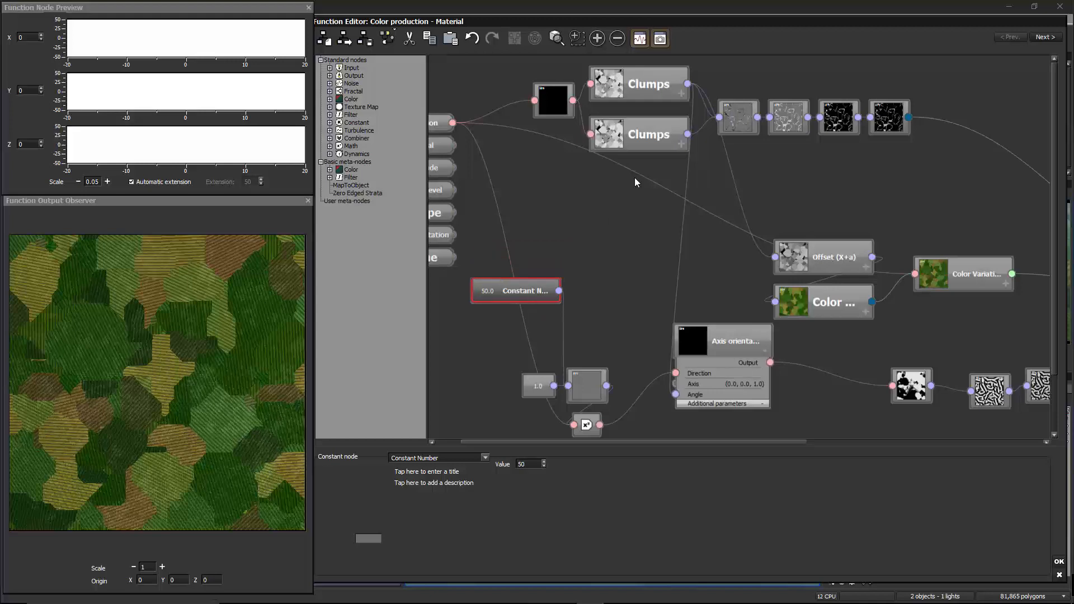
- Move the four-node chain fed by the two Clumps nodes up and further right in the graph
{"action": "middle_click_drag", "start_coordinate": [652, 113], "coordinate": [675, 192]}
{"action": "left_click_drag", "start_coordinate": [680, 246], "coordinate": [570, 126]}
{"action": "middle_click_drag", "start_coordinate": [739, 248], "coordinate": [597, 233]}
{"action": "left_click", "coordinate": [621, 185]}
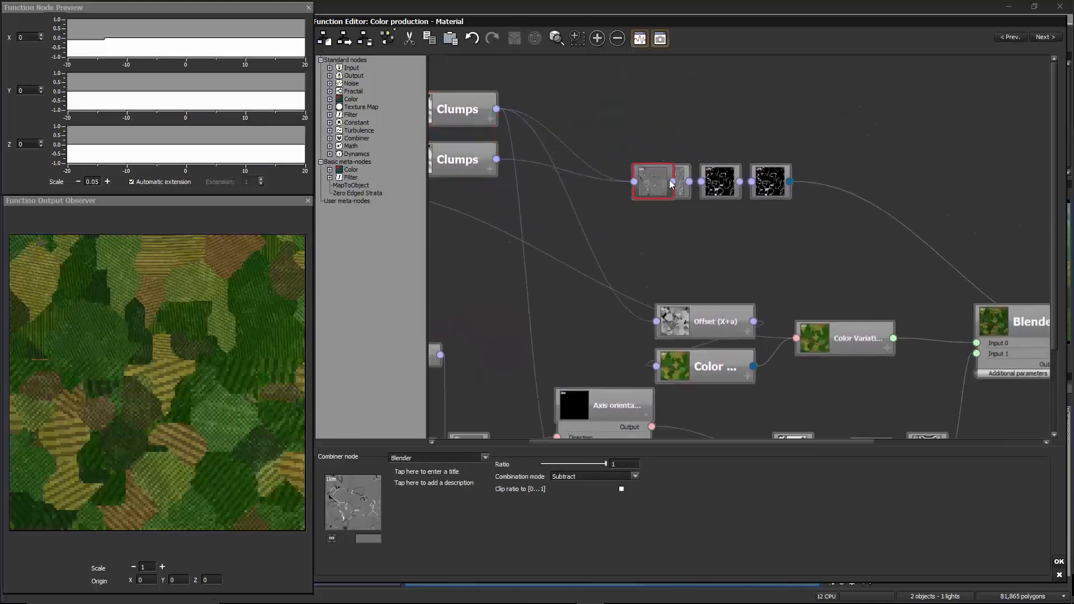
{"action": "left_click_drag", "start_coordinate": [823, 245], "coordinate": [598, 162]}
{"action": "left_click_drag", "start_coordinate": [618, 182], "coordinate": [694, 133]}
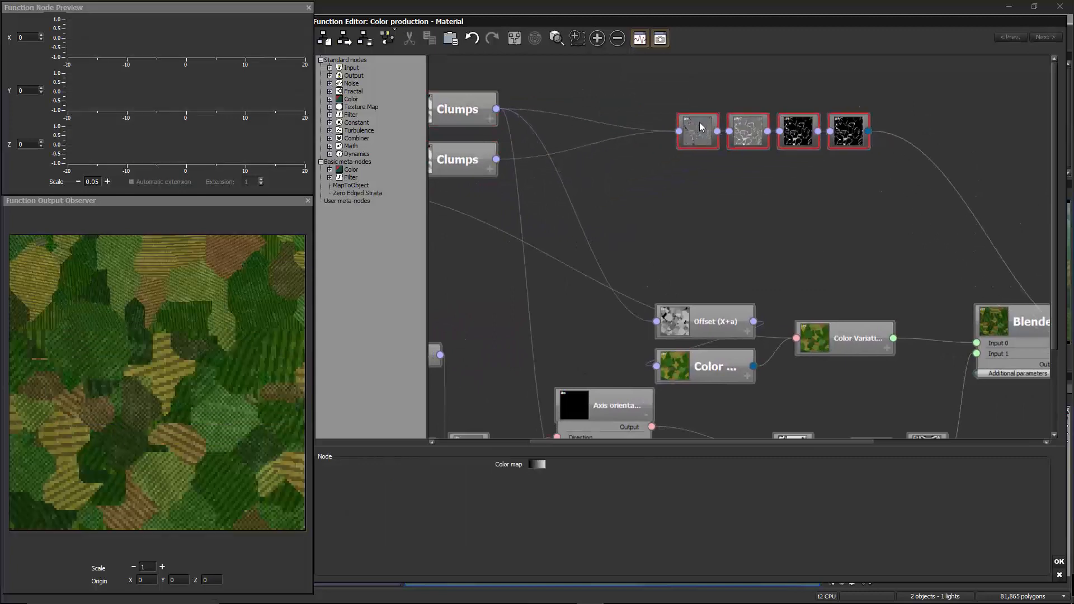
{"action": "middle_click_drag", "start_coordinate": [535, 275], "coordinate": [655, 236]}
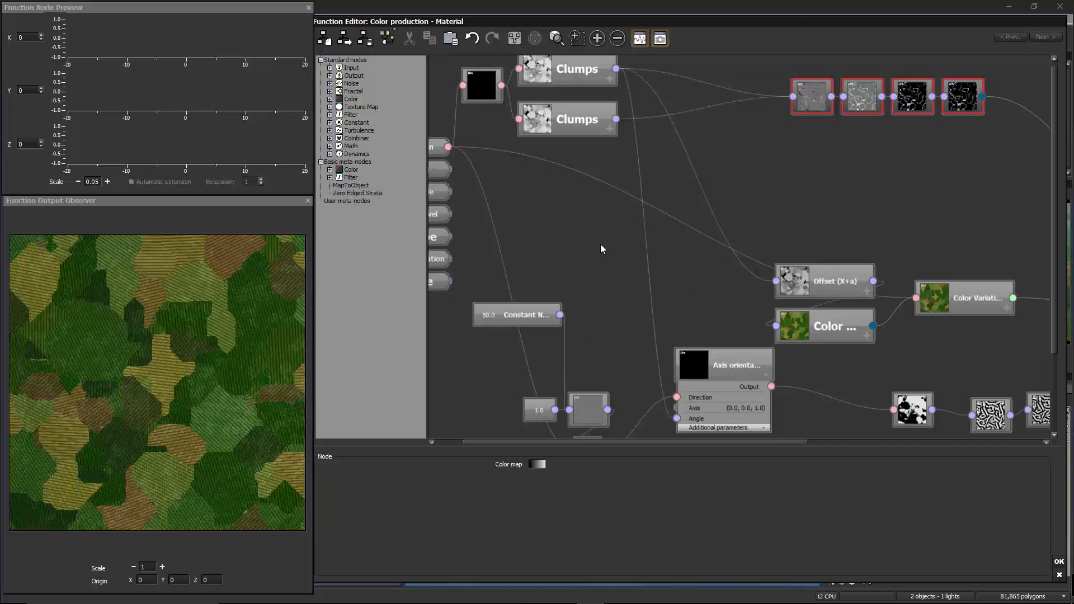
- Add an Offset (X+a) filter node near the Constant Number node and feed it from that constant
{"action": "left_click", "coordinate": [601, 291]}
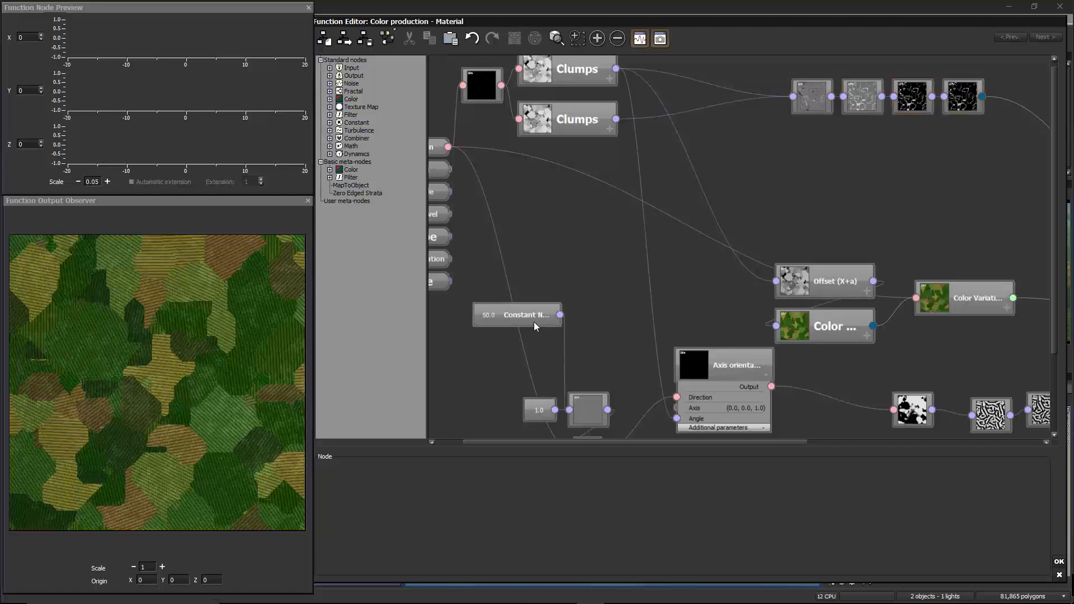
{"action": "left_click_drag", "start_coordinate": [534, 321], "coordinate": [532, 290]}
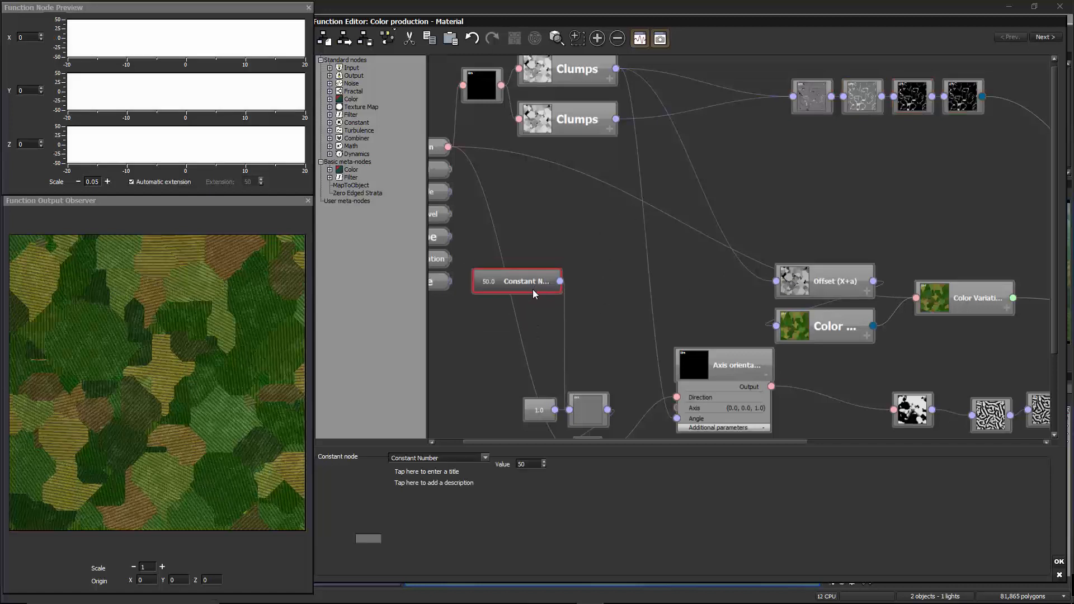
{"action": "left_click", "coordinate": [610, 335]}
{"action": "right_click", "coordinate": [602, 313]}
{"action": "mouse_move", "coordinate": [640, 377]}
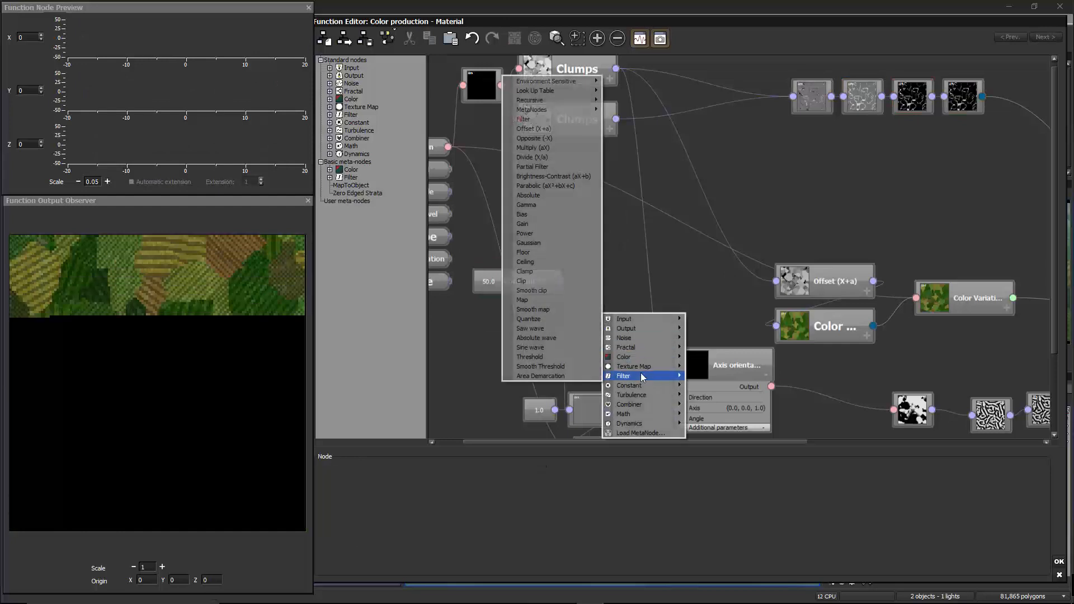
{"action": "left_click", "coordinate": [554, 128]}
{"action": "left_click_drag", "start_coordinate": [595, 301], "coordinate": [486, 264]}
- Connect the new Offset node's output to Input 1 of the Divide node and rearrange both nodes
{"action": "scroll", "coordinate": [602, 392], "scroll_direction": "down", "scroll_amount": 3}
{"action": "left_click", "coordinate": [610, 314]}
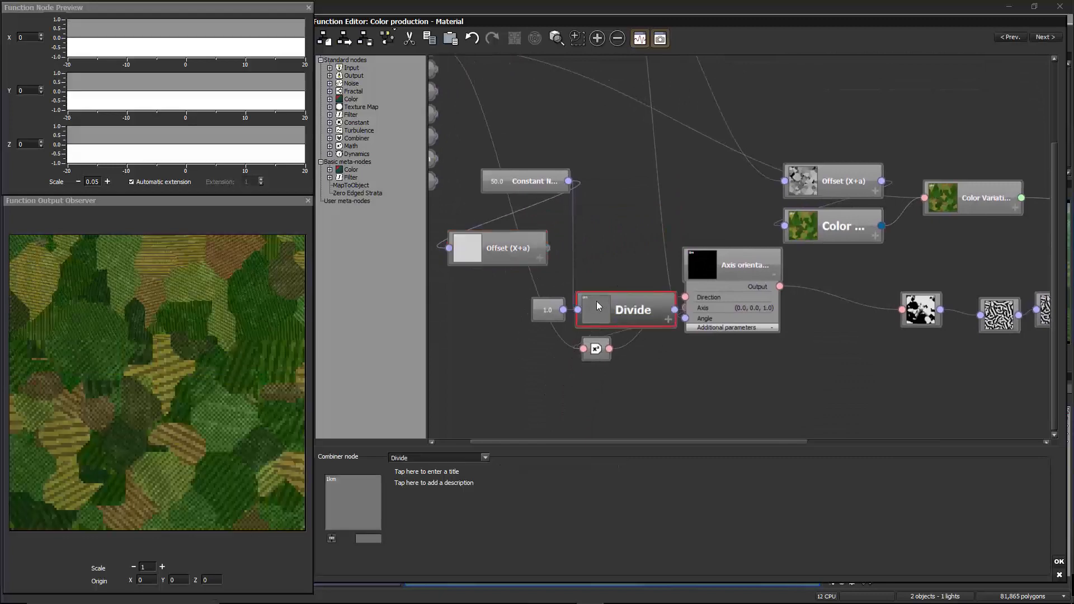
{"action": "mouse_move", "coordinate": [596, 301]}
{"action": "left_mouse_down"}
{"action": "mouse_move", "coordinate": [644, 261]}
{"action": "mouse_move", "coordinate": [617, 220]}
{"action": "mouse_move", "coordinate": [529, 244]}
{"action": "left_mouse_up"}
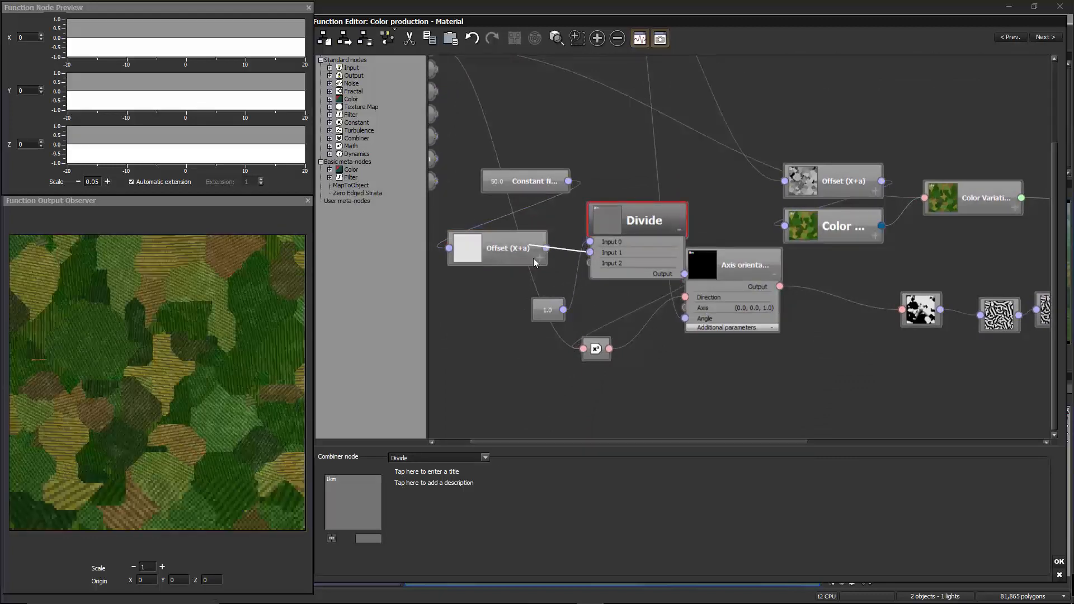
{"action": "left_click", "coordinate": [524, 241]}
{"action": "left_click", "coordinate": [629, 218]}
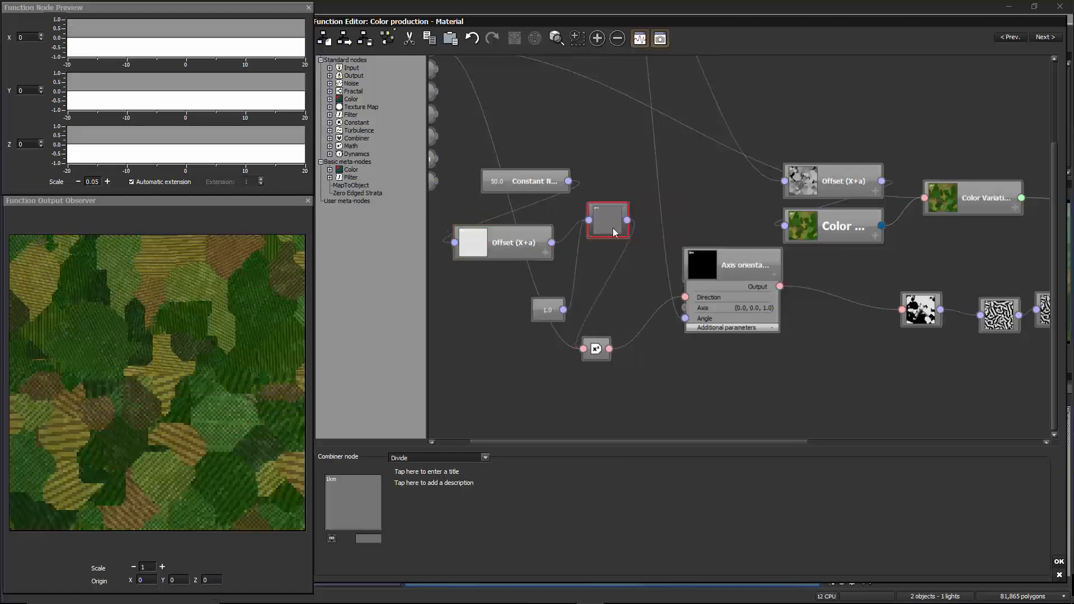
{"action": "left_click_drag", "start_coordinate": [613, 227], "coordinate": [598, 279]}
{"action": "left_click_drag", "start_coordinate": [554, 248], "coordinate": [577, 236]}
{"action": "middle_click_drag", "start_coordinate": [645, 210], "coordinate": [637, 269]}
- Place the Offset node beside the Constant Number node and connect the upper Clumps node to its Offset parameter
{"action": "left_click", "coordinate": [604, 311]}
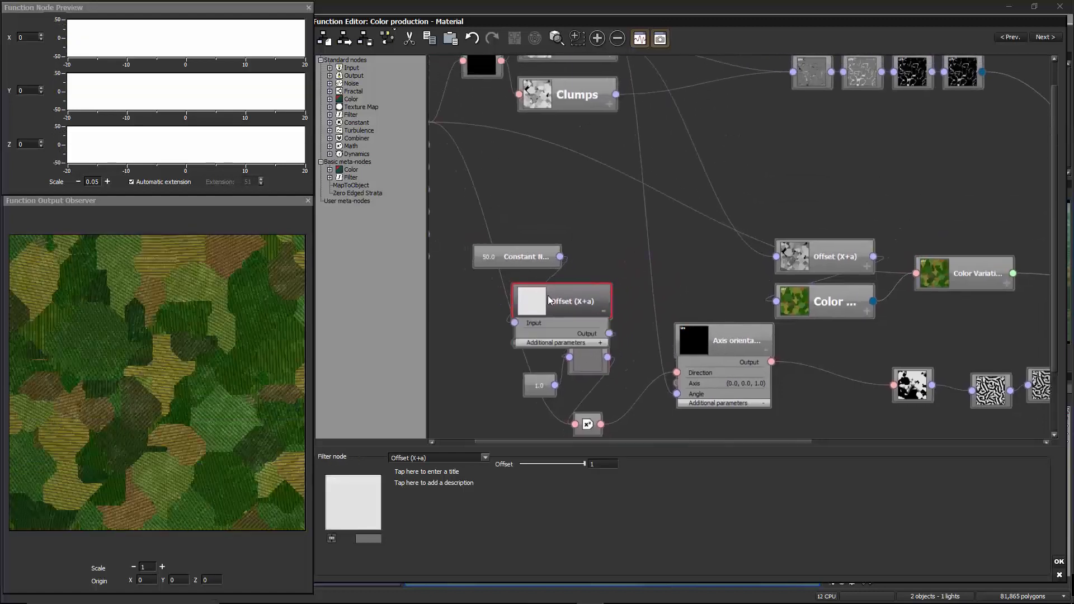
{"action": "left_click_drag", "start_coordinate": [551, 301], "coordinate": [630, 240]}
{"action": "left_click", "coordinate": [657, 282]}
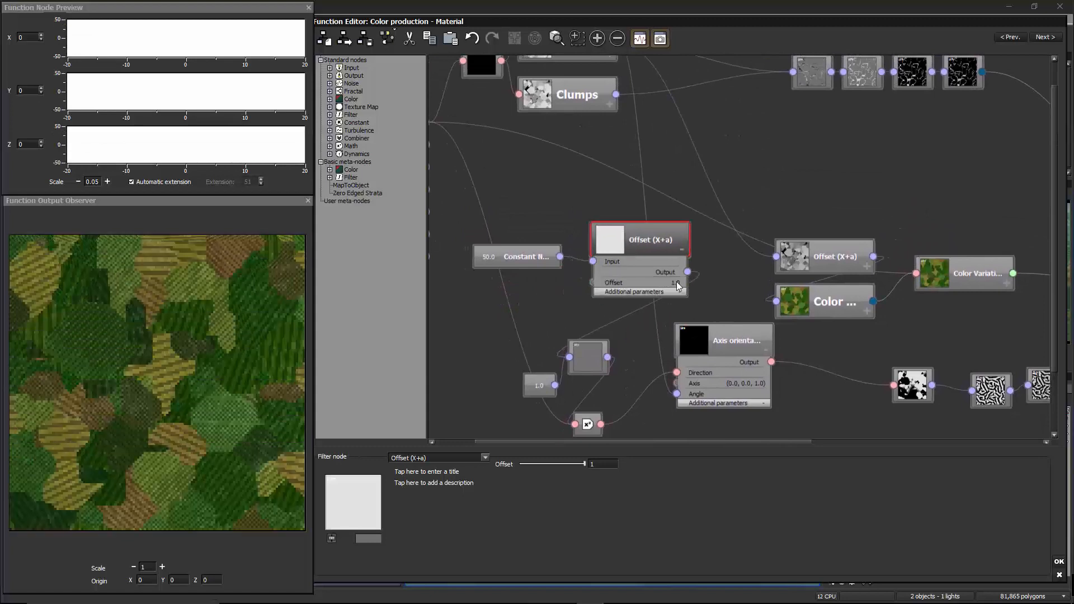
{"action": "middle_click_drag", "start_coordinate": [616, 60], "coordinate": [636, 117]}
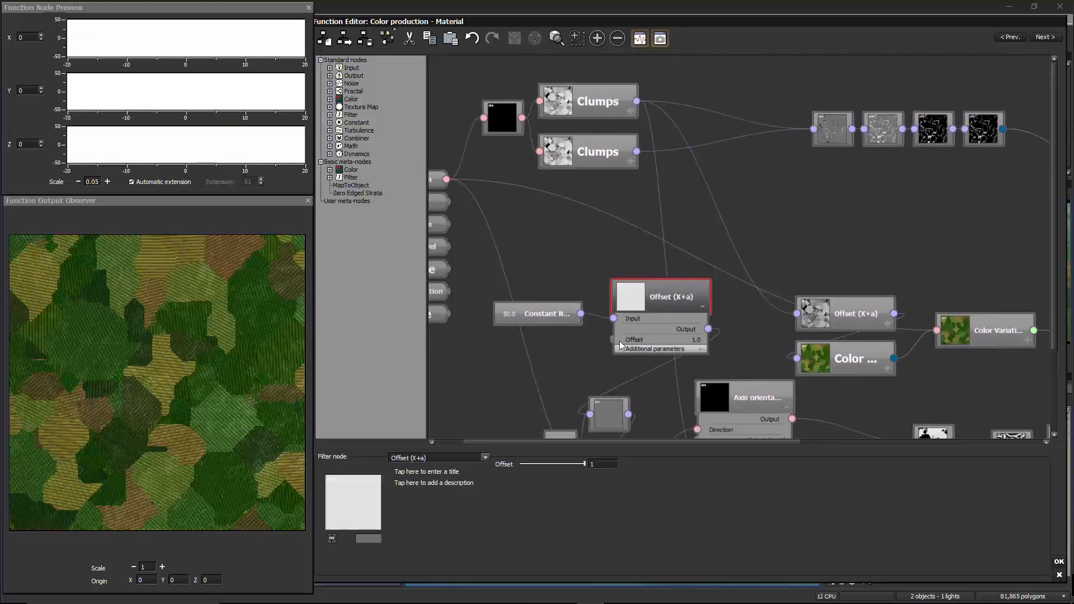
{"action": "left_click", "coordinate": [562, 228]}
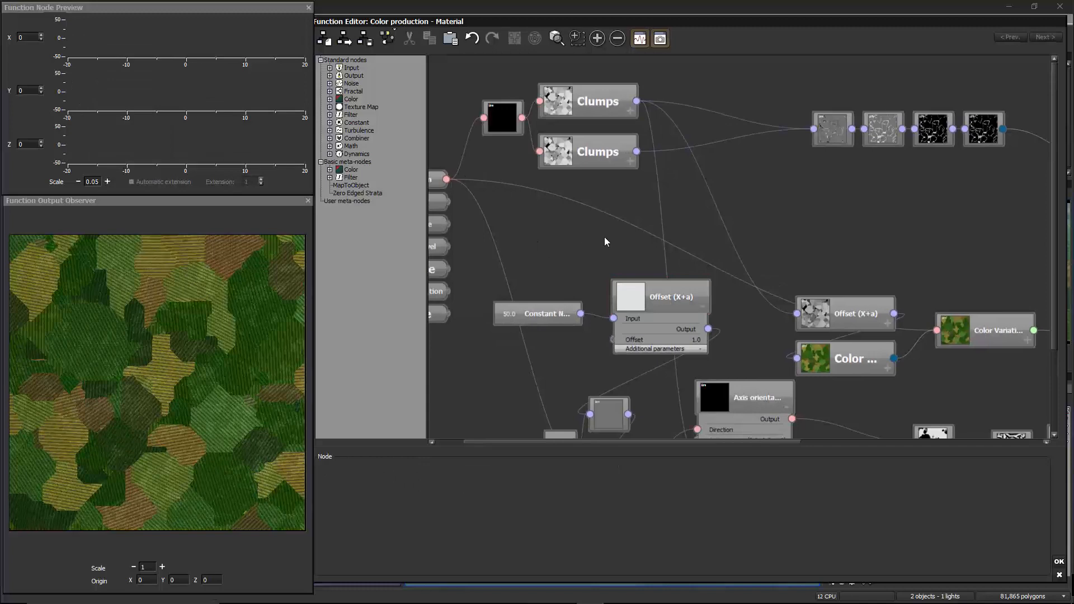
{"action": "left_click_drag", "start_coordinate": [613, 339], "coordinate": [615, 94]}
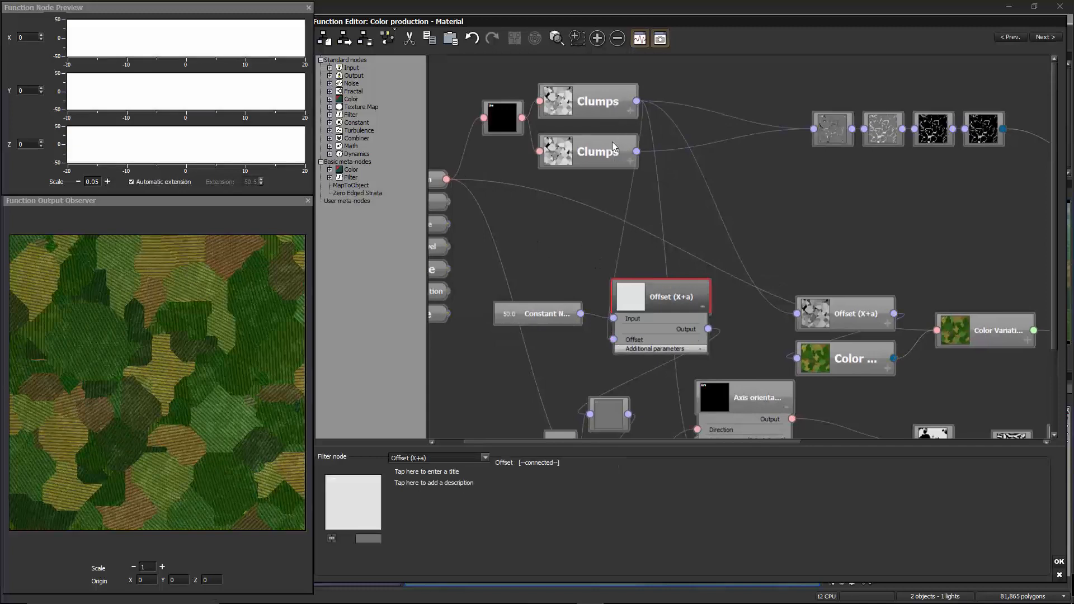
{"action": "left_click", "coordinate": [572, 245]}
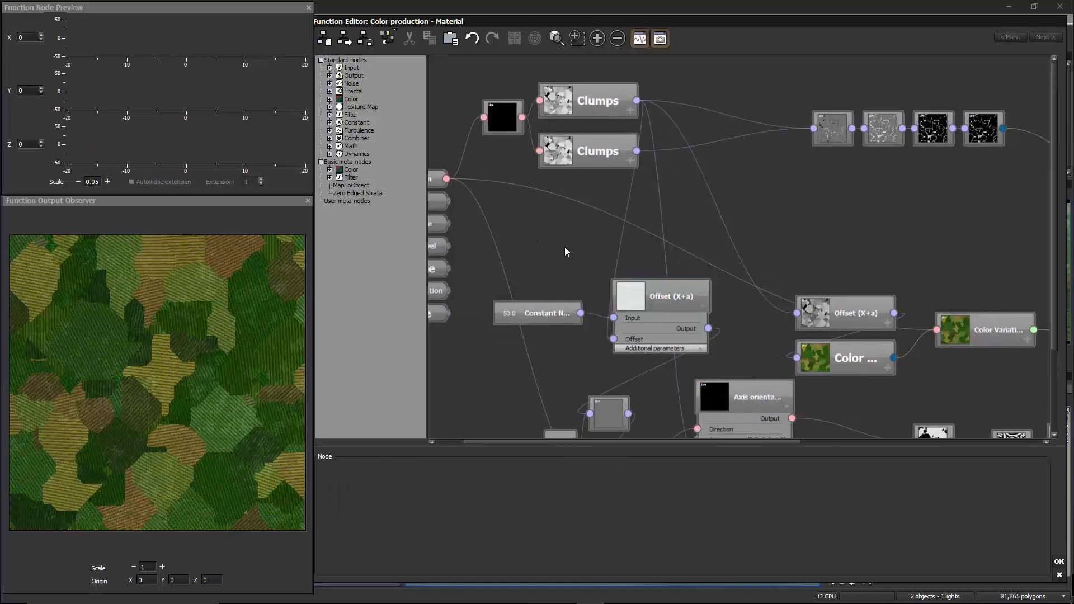
{"action": "right_click", "coordinate": [575, 241]}
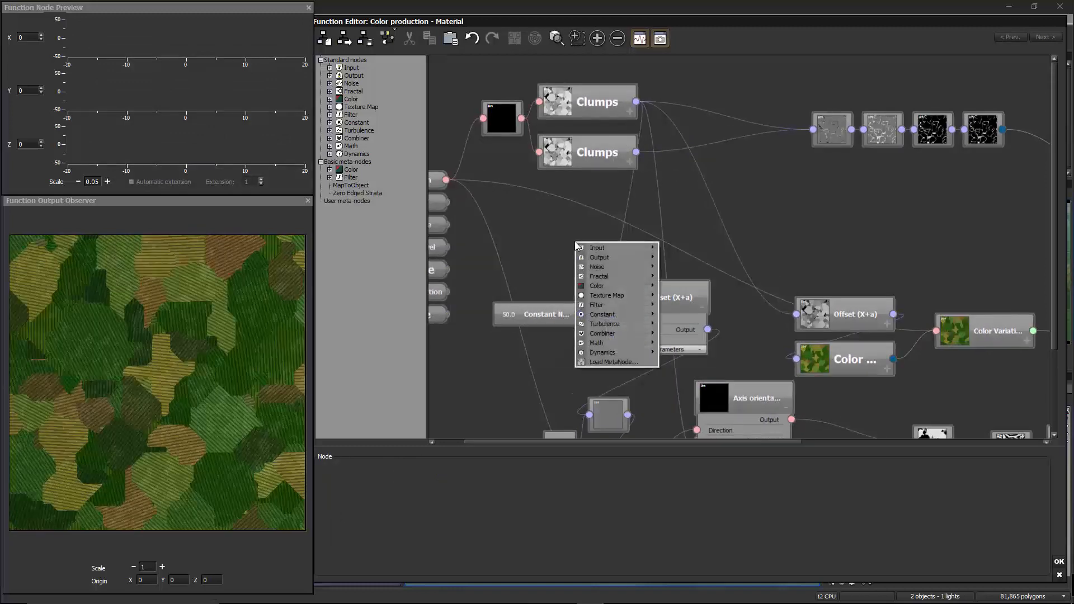
{"action": "mouse_move", "coordinate": [607, 308]}
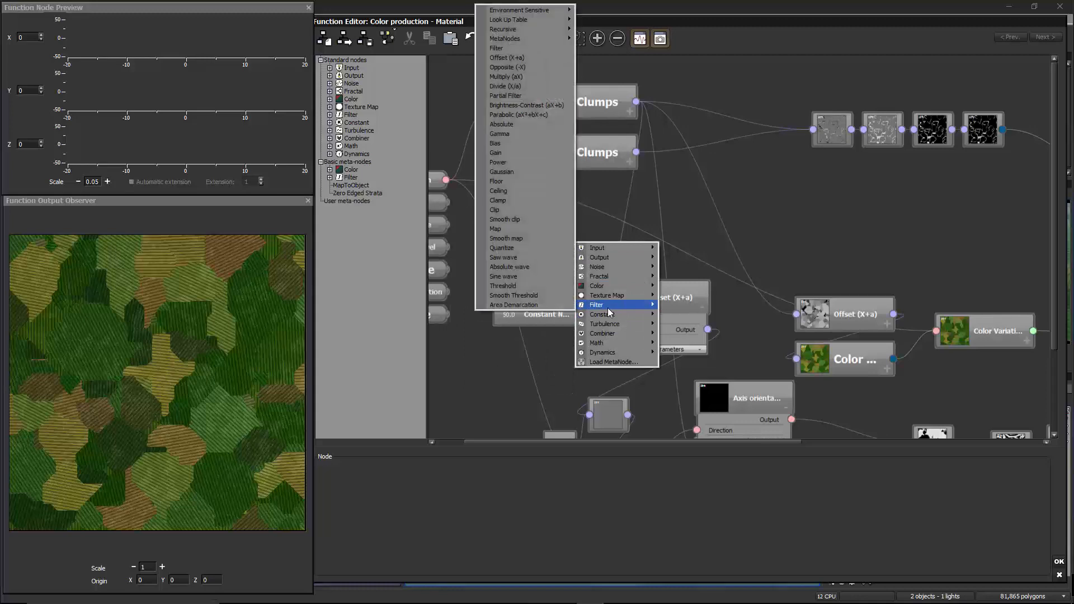
{"action": "left_click", "coordinate": [598, 220]}
{"action": "left_click", "coordinate": [554, 314]}
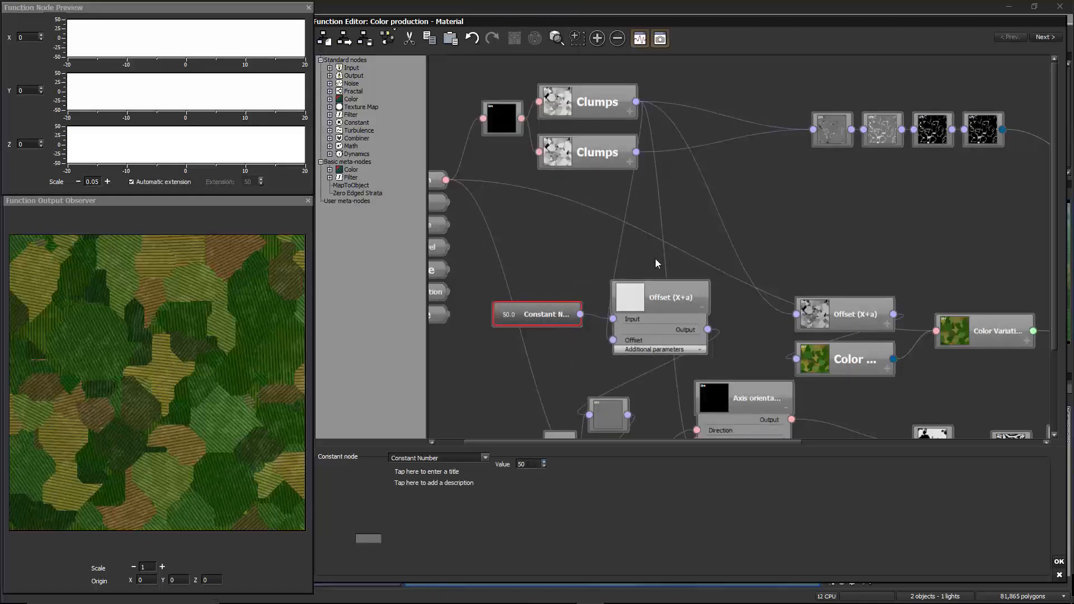
{"action": "right_click", "coordinate": [558, 259]}
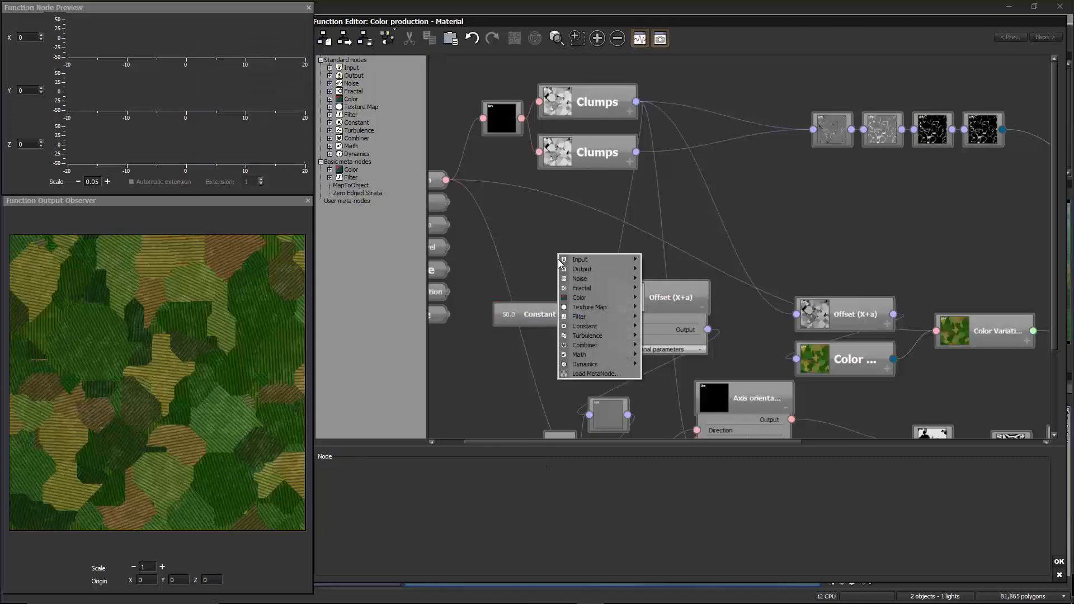
{"action": "left_click", "coordinate": [578, 244]}
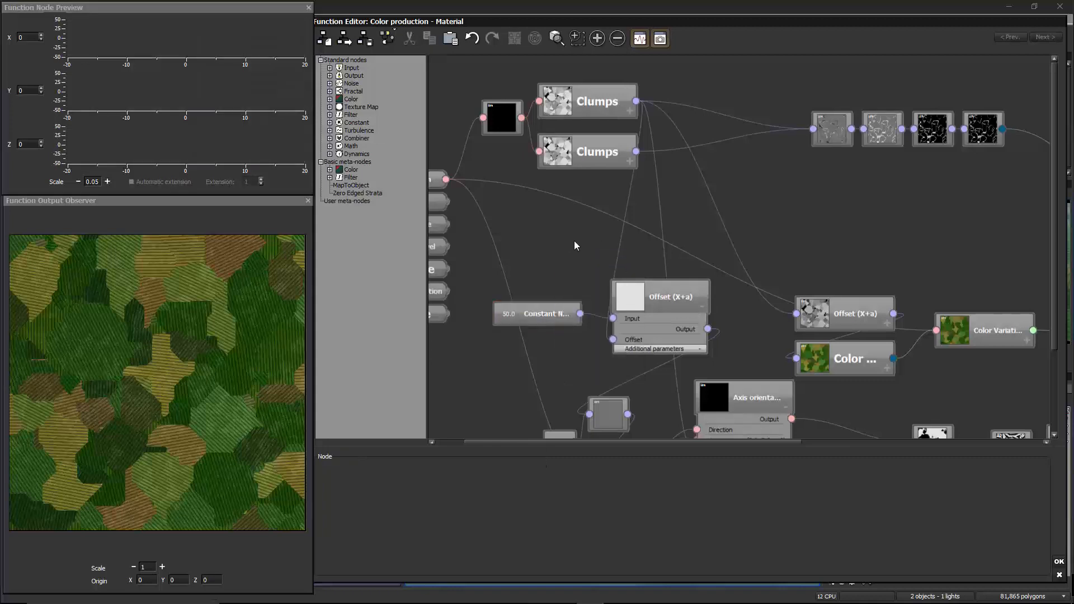
- Insert a Multiply by a constant math node between the upper Clumps node and the Offset node's Offset parameter
{"action": "right_click", "coordinate": [586, 234]}
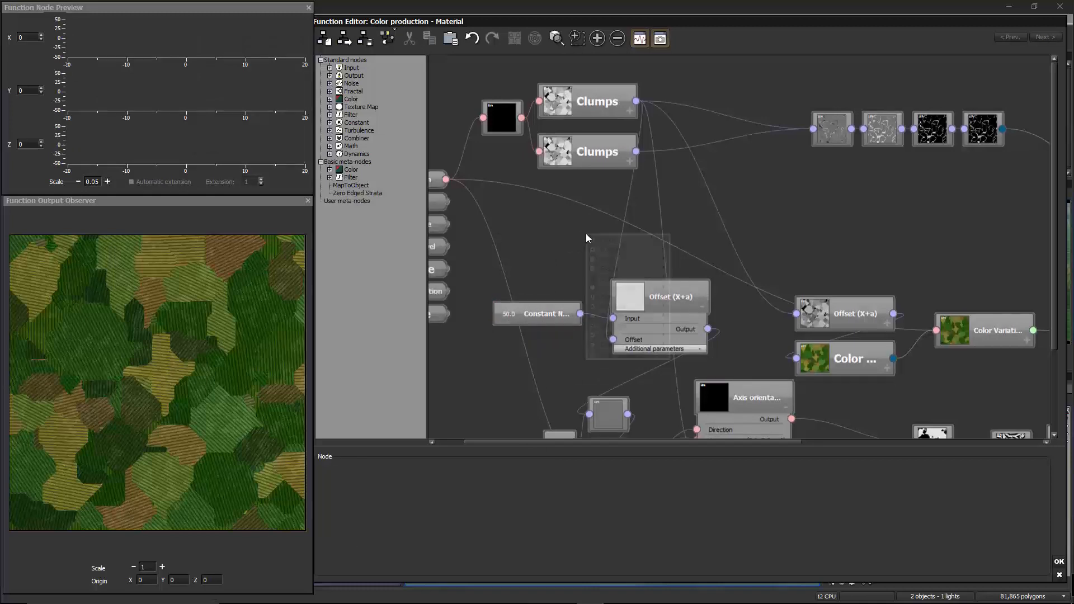
{"action": "mouse_move", "coordinate": [638, 335]}
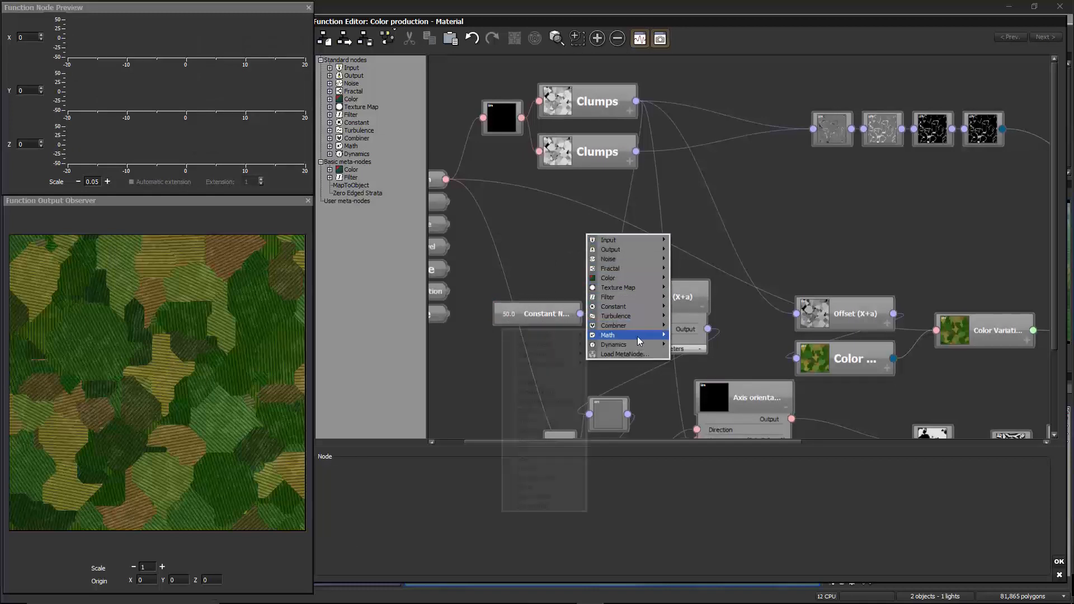
{"action": "left_click", "coordinate": [549, 401]}
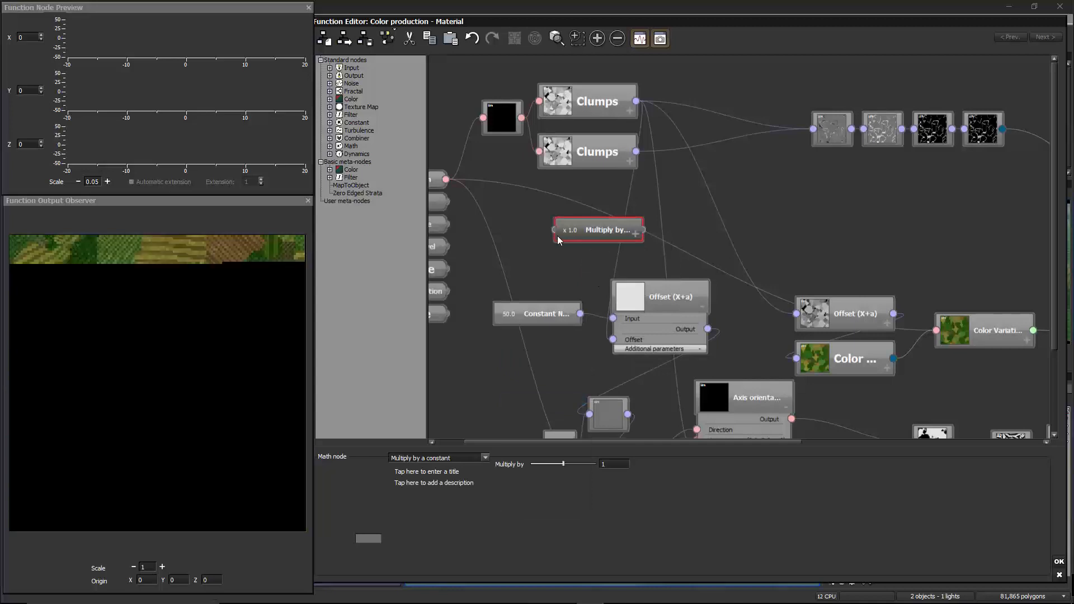
{"action": "left_click_drag", "start_coordinate": [596, 238], "coordinate": [636, 101]}
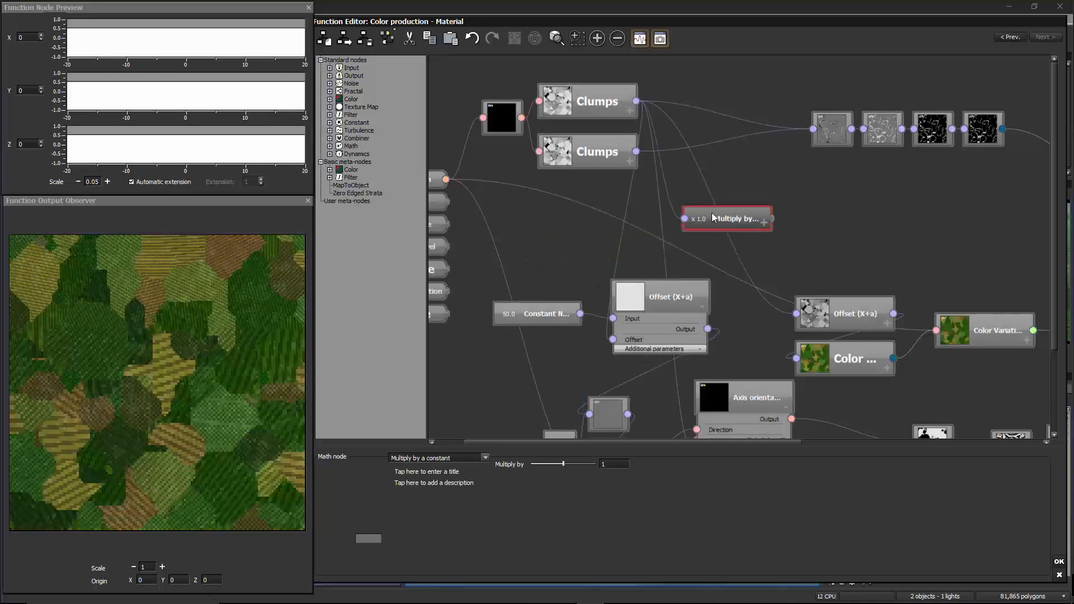
{"action": "left_click_drag", "start_coordinate": [714, 219], "coordinate": [570, 269]}
{"action": "left_click", "coordinate": [587, 347]}
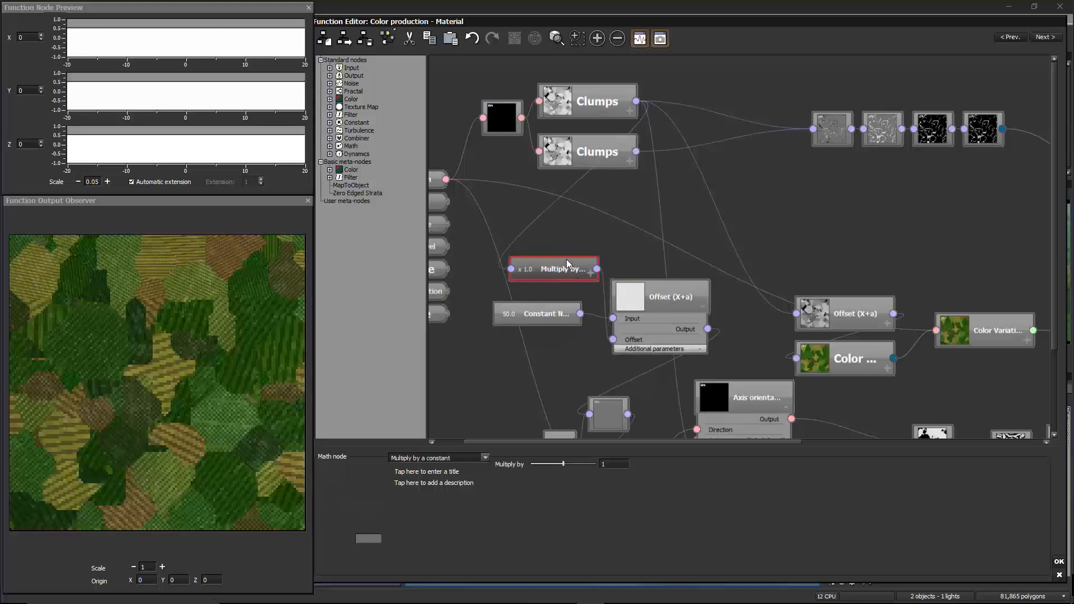
- Try a factor of 5 in the Multiply by a constant node and settle on a factor of 10
{"action": "double_click", "coordinate": [615, 465]}
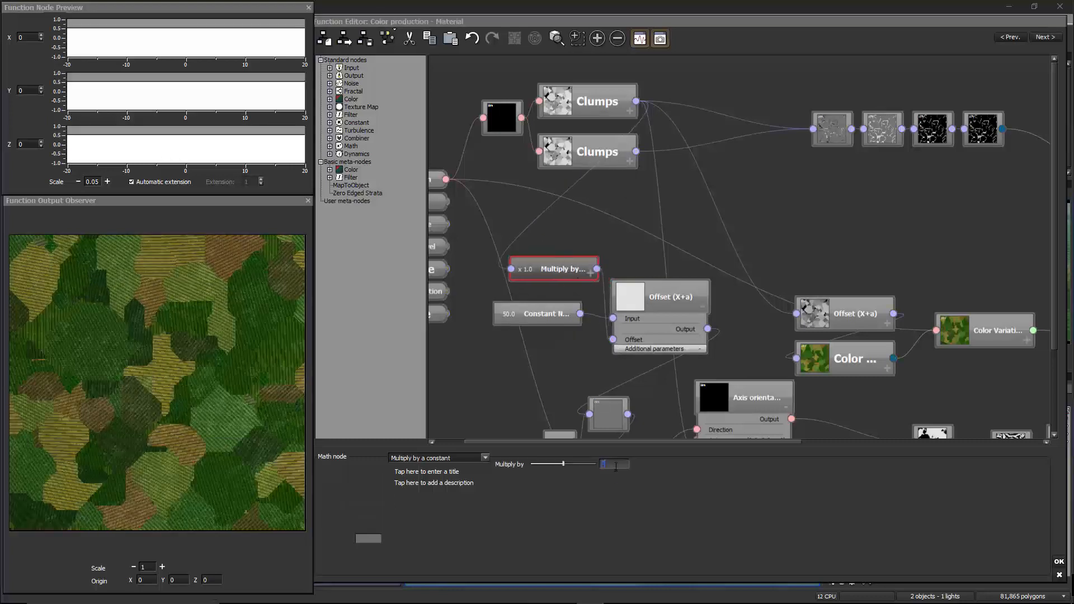
{"action": "type", "text": "5"}
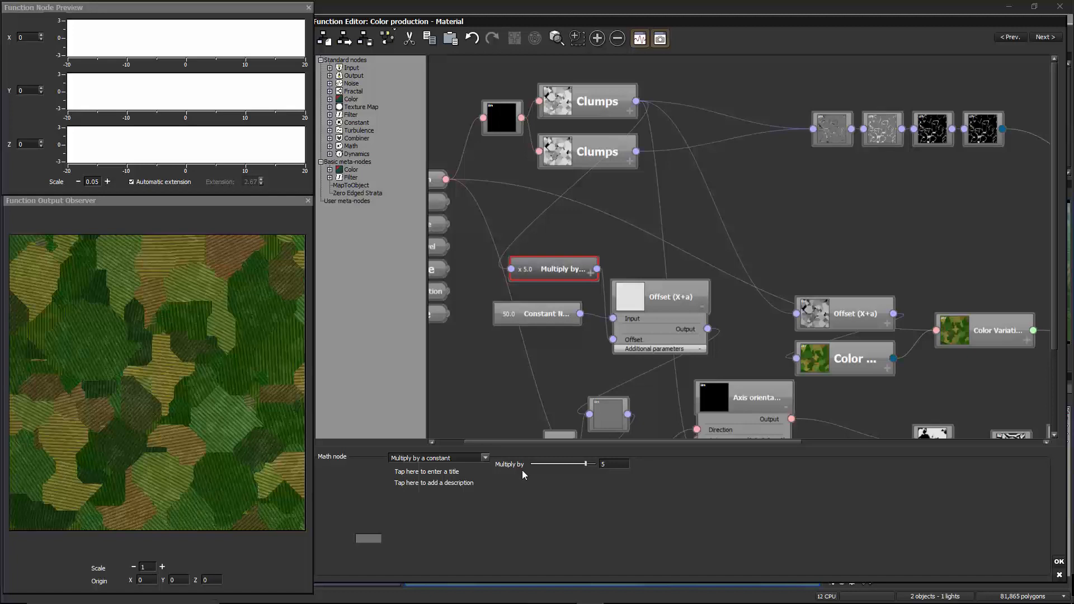
{"action": "double_click", "coordinate": [609, 464]}
{"action": "type", "text": "1"}
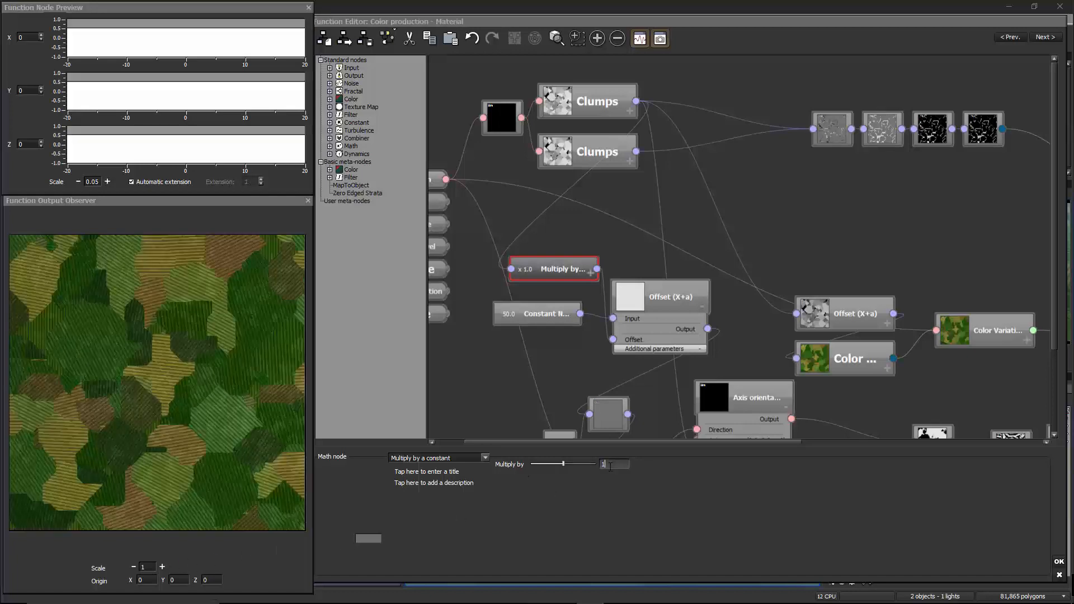
{"action": "type", "text": "0"}
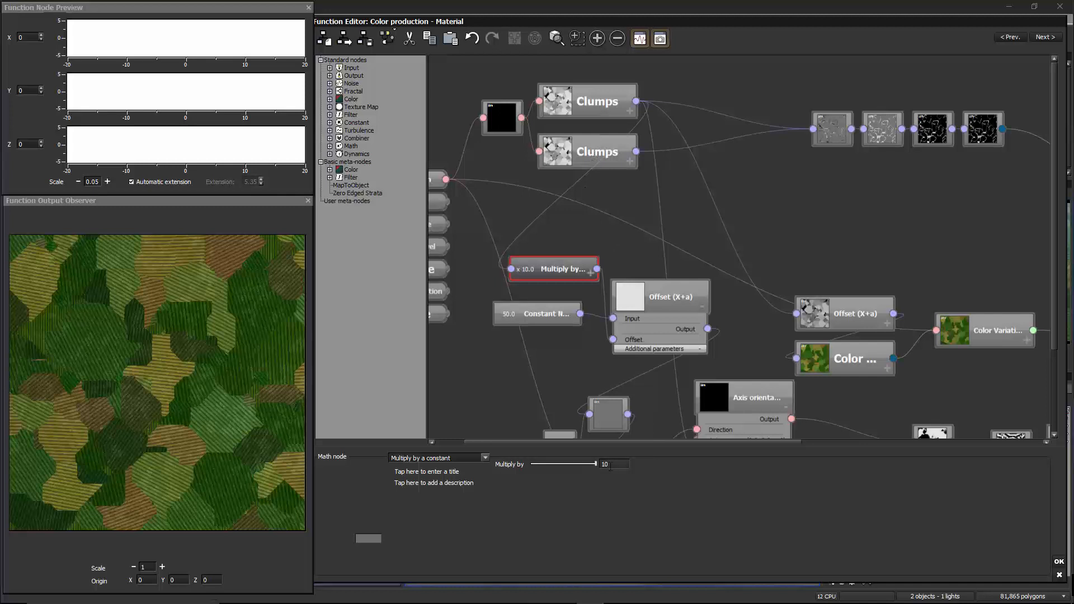
- Examine the Constant Number and Multiply by a constant outputs over a wider graph range, and the color output at scale 4
{"action": "left_click", "coordinate": [552, 315]}
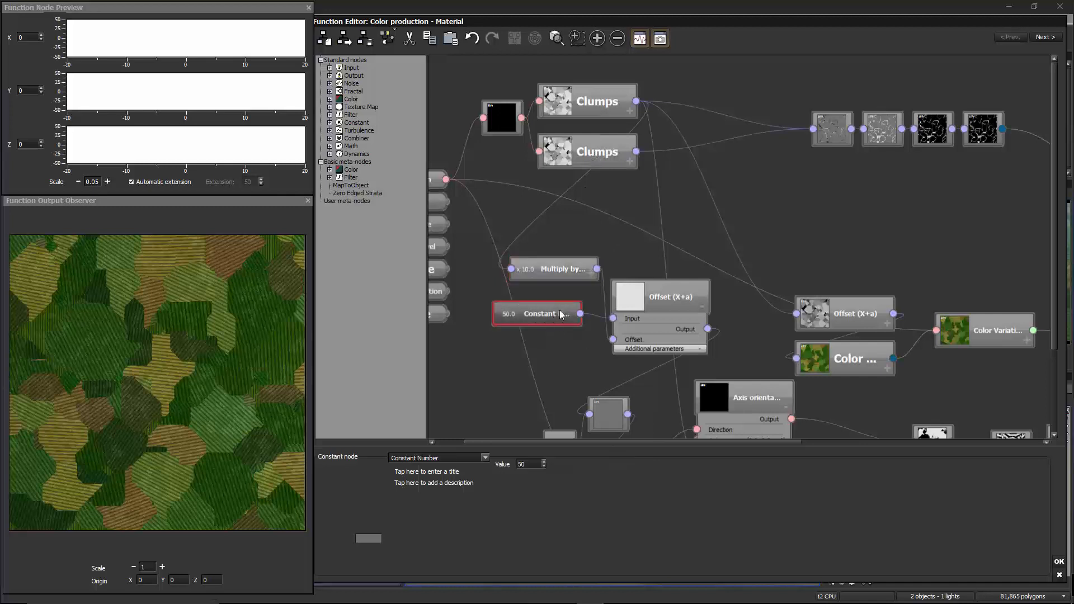
{"action": "left_click", "coordinate": [536, 222]}
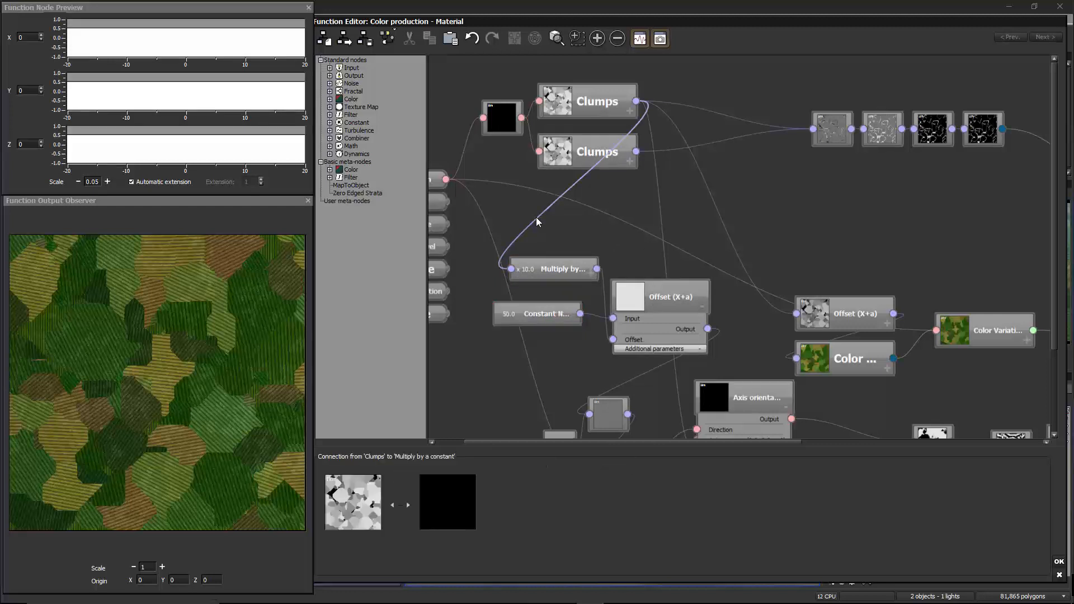
{"action": "left_click_drag", "start_coordinate": [558, 269], "coordinate": [564, 264]}
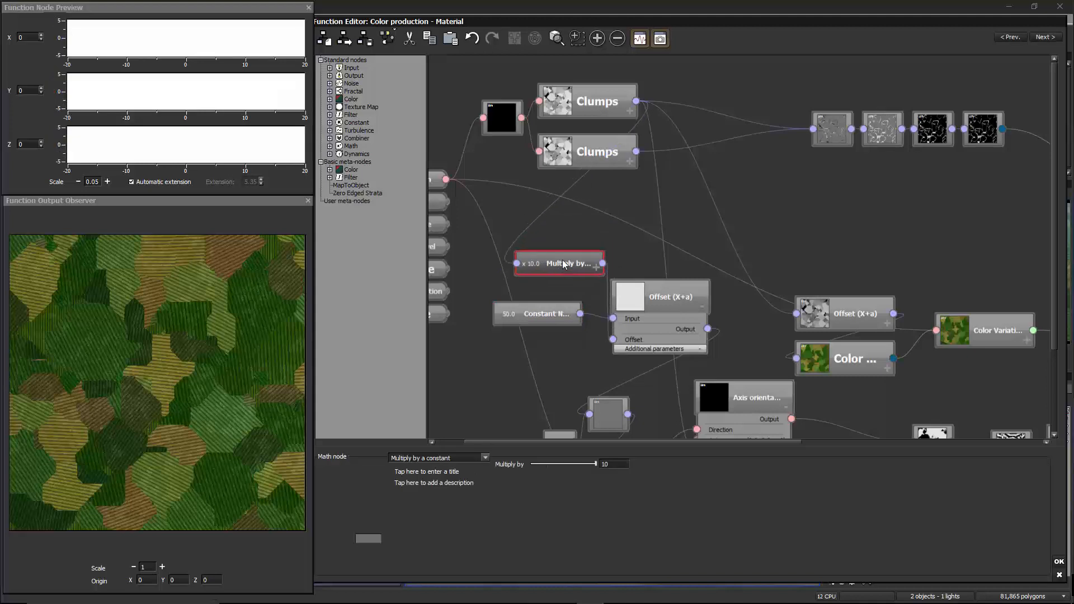
{"action": "left_click", "coordinate": [78, 182]}
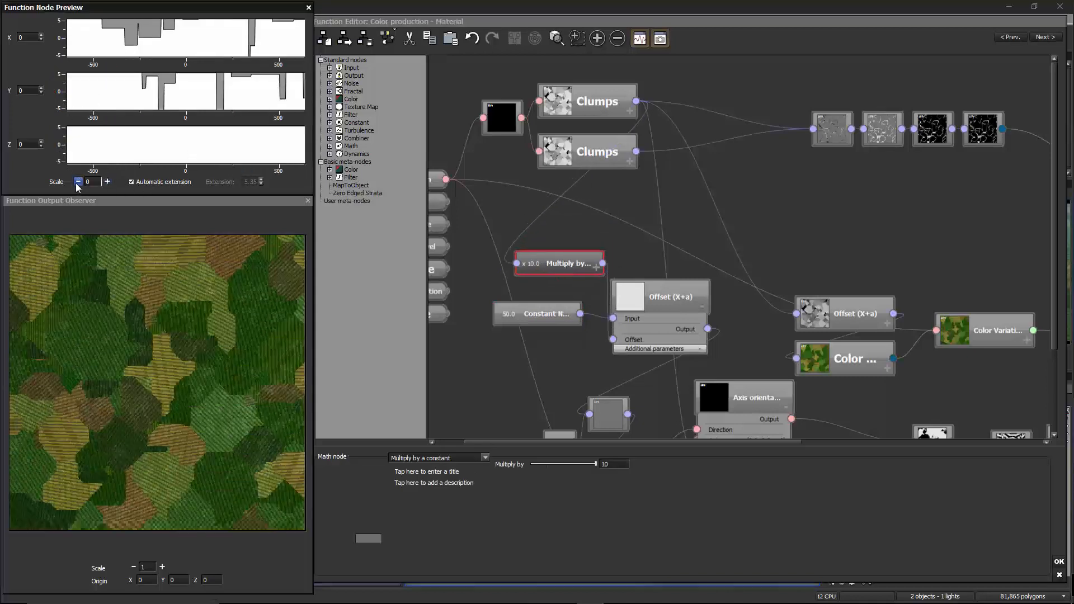
{"action": "left_click", "coordinate": [77, 183]}
{"action": "left_click", "coordinate": [77, 183]}
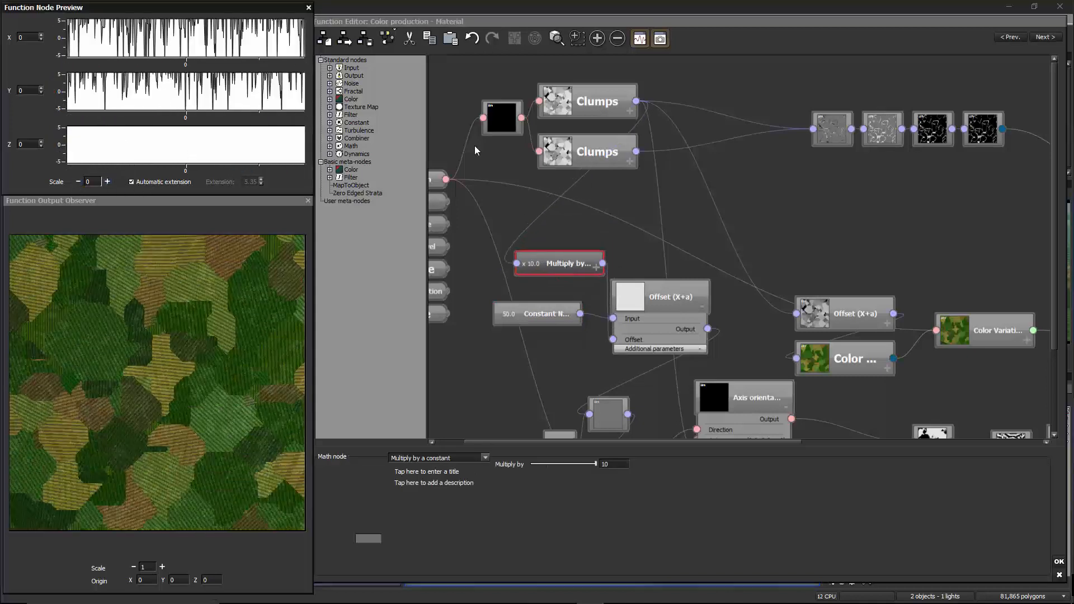
{"action": "left_click", "coordinate": [592, 271]}
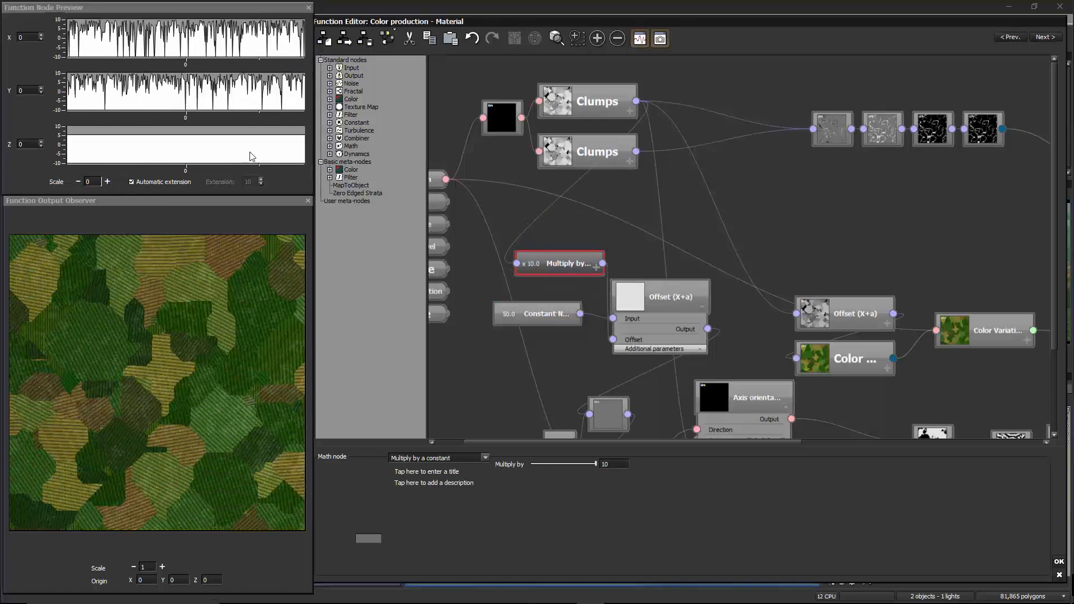
{"action": "left_click", "coordinate": [126, 192]}
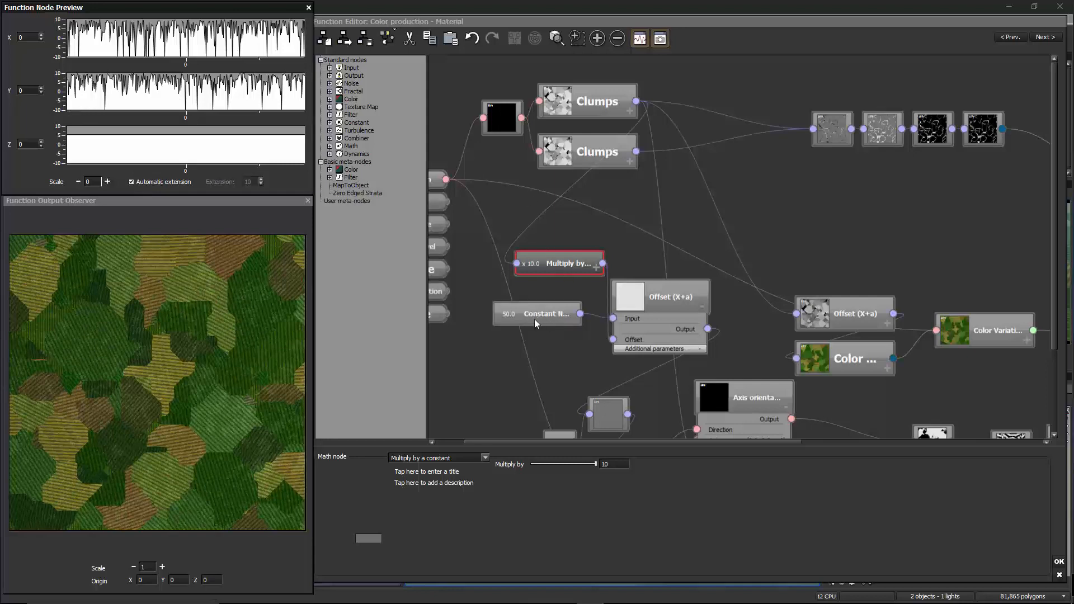
{"action": "left_click_drag", "start_coordinate": [535, 320], "coordinate": [526, 328]}
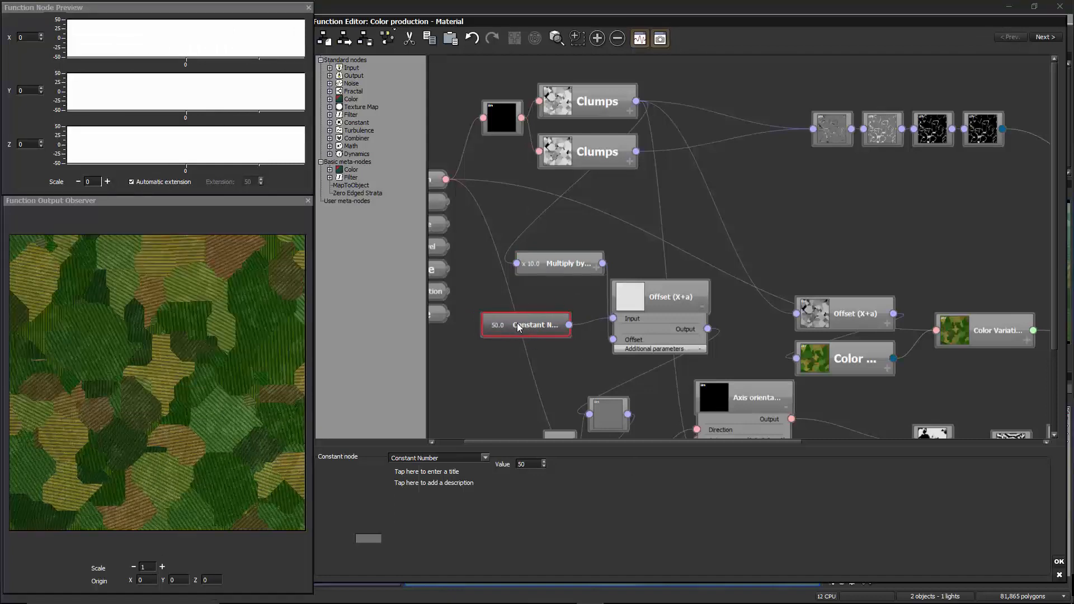
{"action": "left_click_drag", "start_coordinate": [532, 324], "coordinate": [526, 313]}
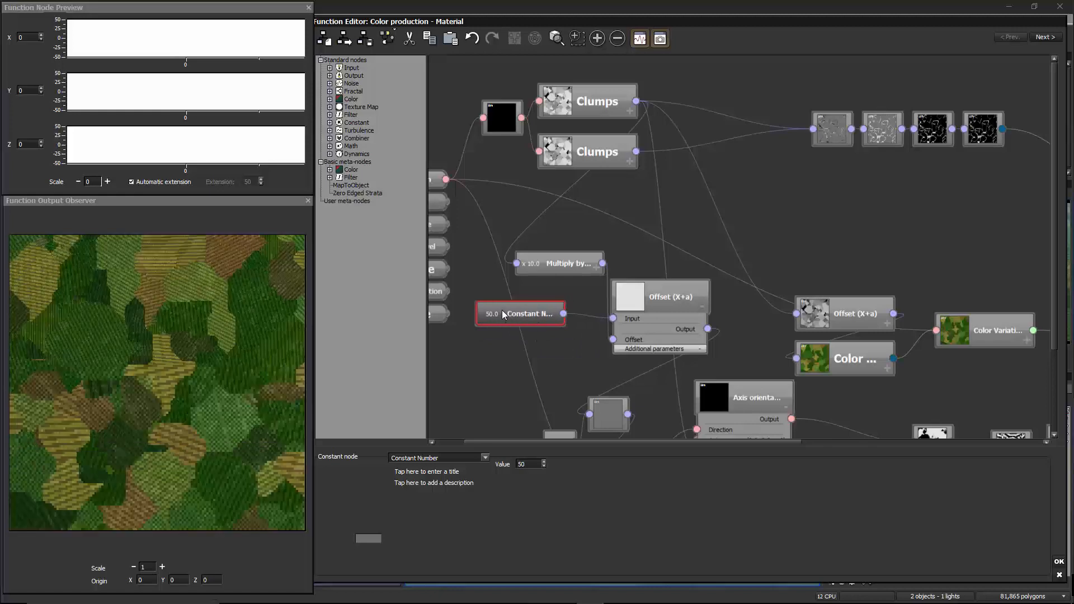
{"action": "left_click", "coordinate": [551, 265]}
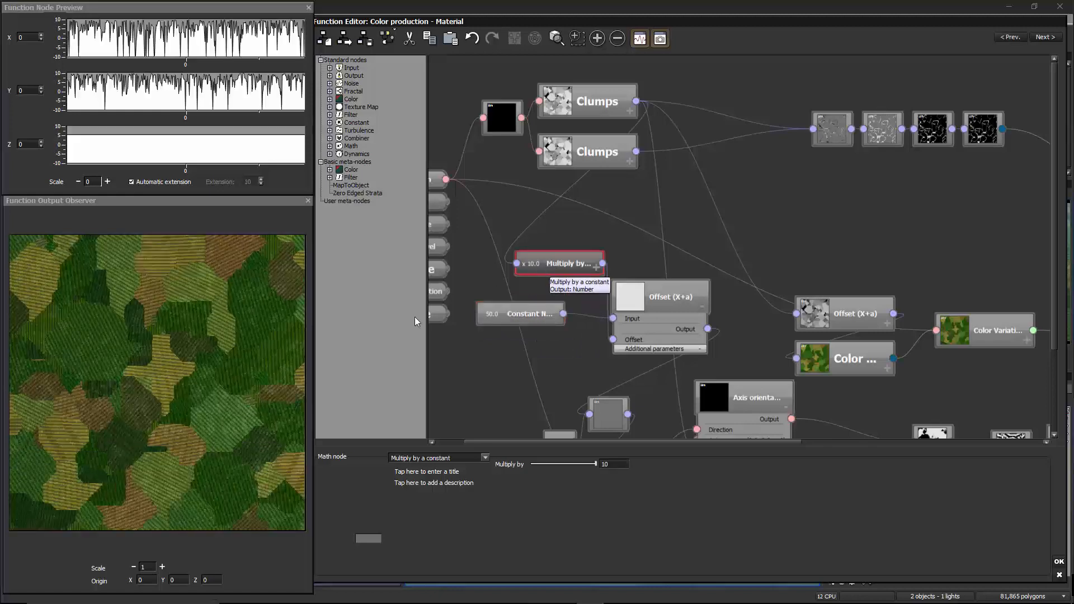
{"action": "left_click", "coordinate": [162, 568]}
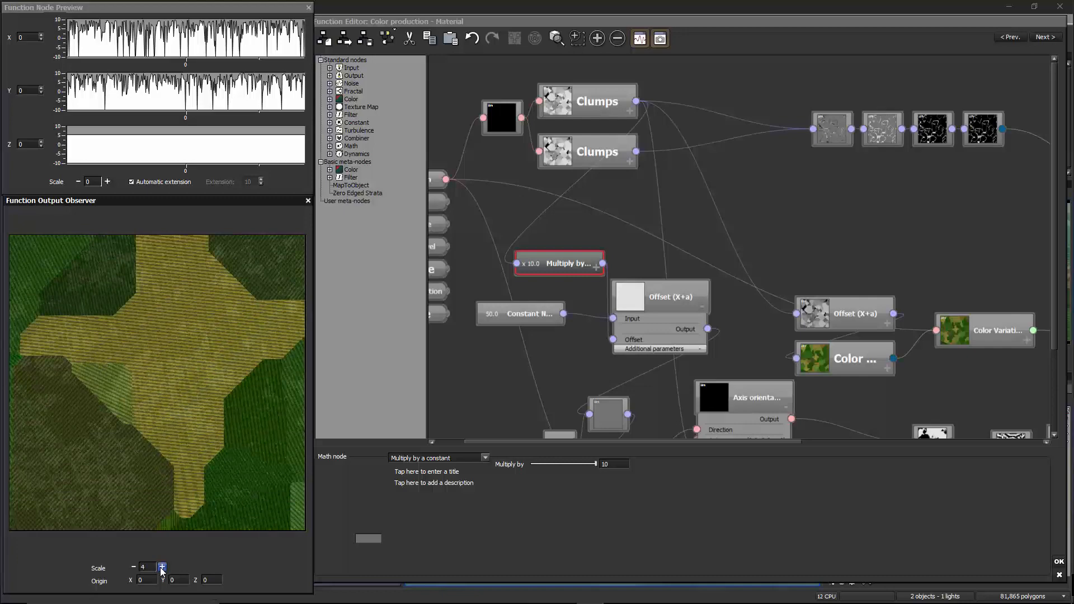
- Accept the color function and material changes and render the main camera view
{"action": "left_click", "coordinate": [1059, 559]}
{"action": "left_click", "coordinate": [482, 361]}
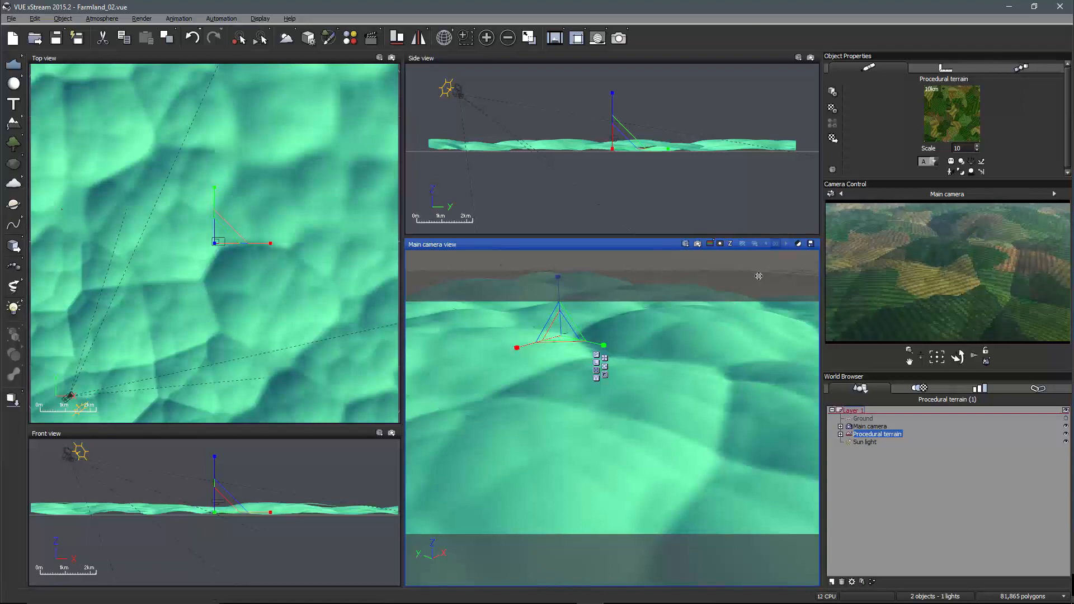
{"action": "left_click", "coordinate": [694, 244]}
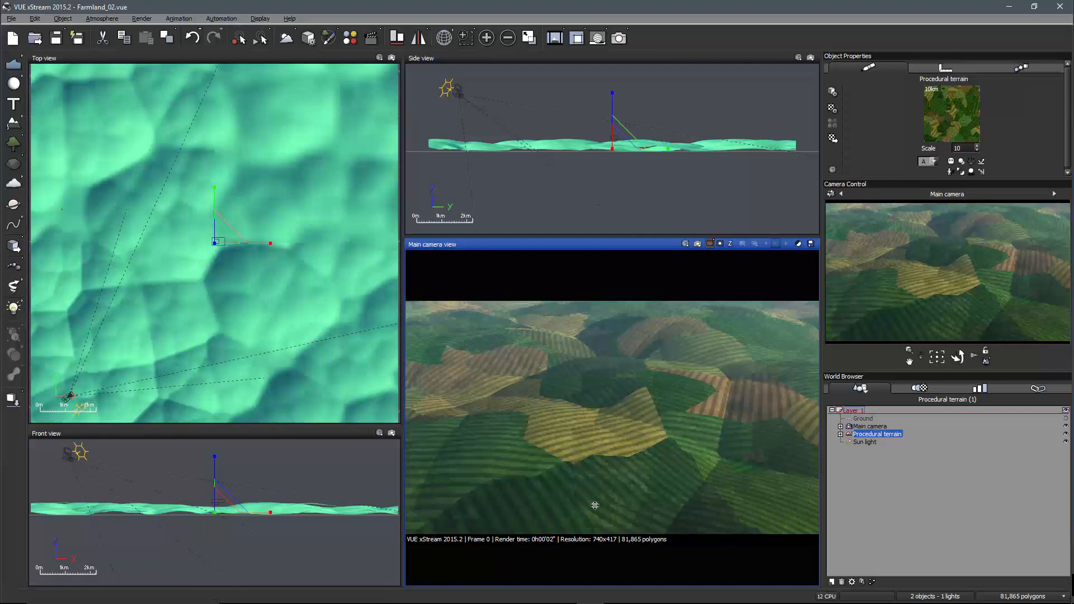
- Reopen the terrain material's color production function and move the Constant Number node farther away from the Offset node it feeds
{"action": "double_click", "coordinate": [951, 114]}
{"action": "right_click", "coordinate": [161, 351]}
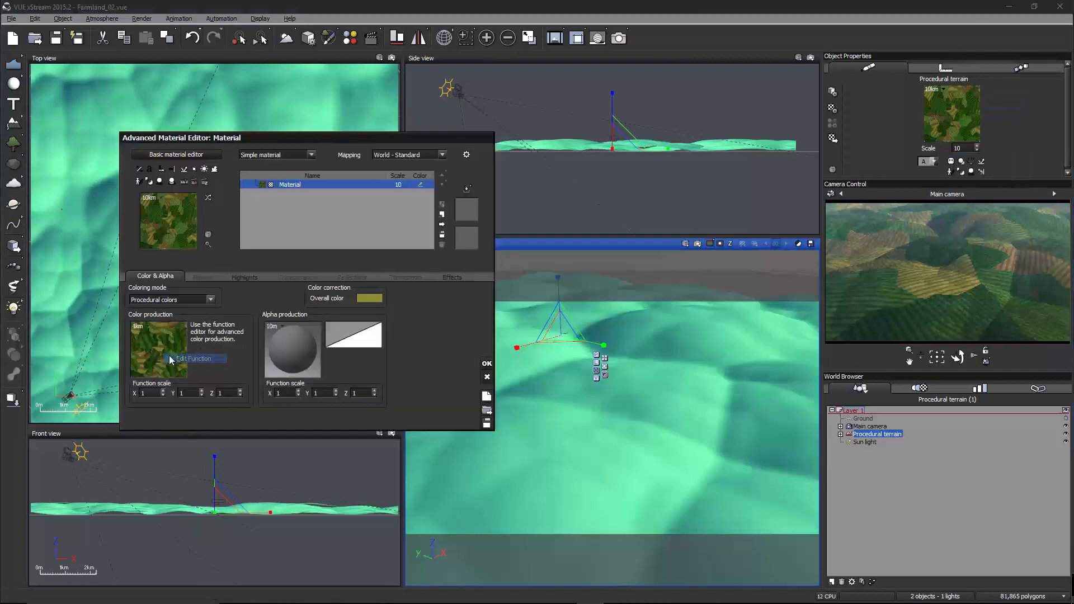
{"action": "left_click", "coordinate": [170, 357]}
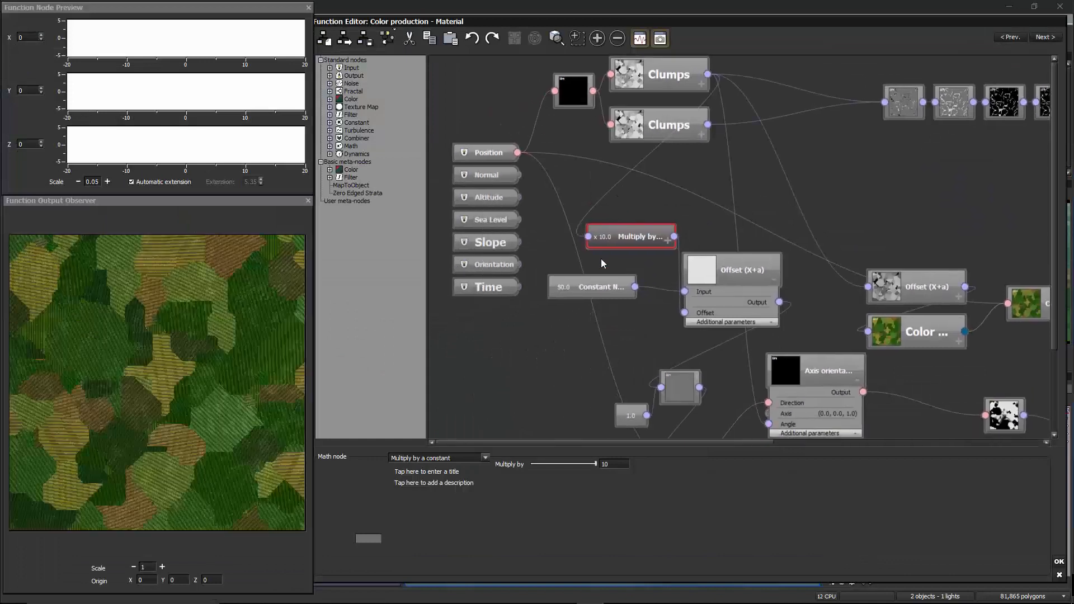
{"action": "left_click", "coordinate": [593, 290]}
{"action": "left_click_drag", "start_coordinate": [590, 295], "coordinate": [509, 315]}
{"action": "middle_click_drag", "start_coordinate": [598, 311], "coordinate": [601, 294]}
{"action": "left_click_drag", "start_coordinate": [529, 295], "coordinate": [522, 286]}
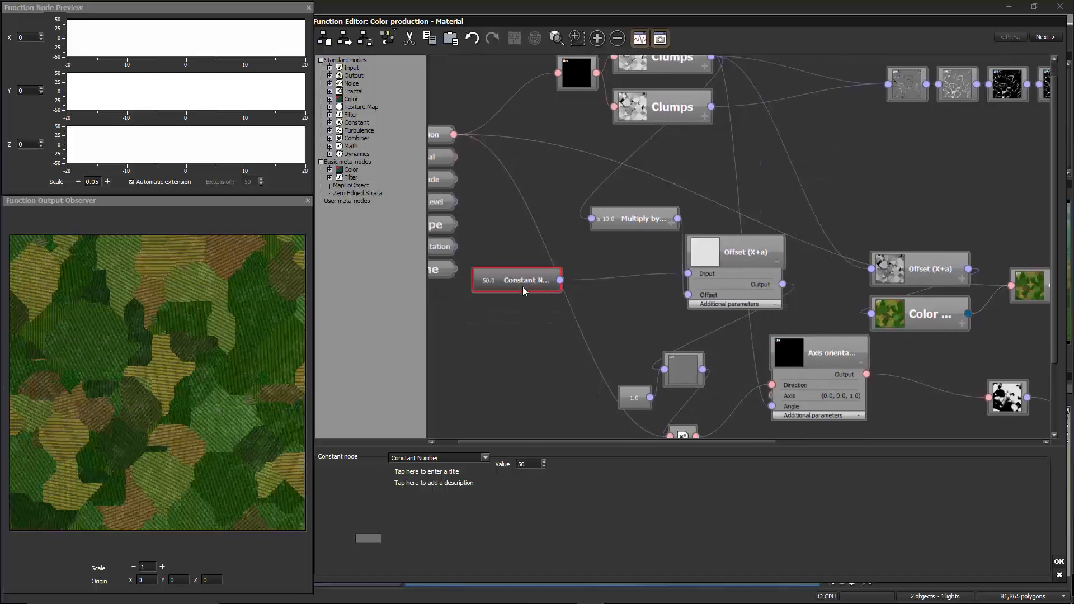
- Add a Floor filter node between the Constant Number and Offset nodes and set its floor value to 1
{"action": "left_click", "coordinate": [577, 291]}
{"action": "right_click", "coordinate": [603, 291]}
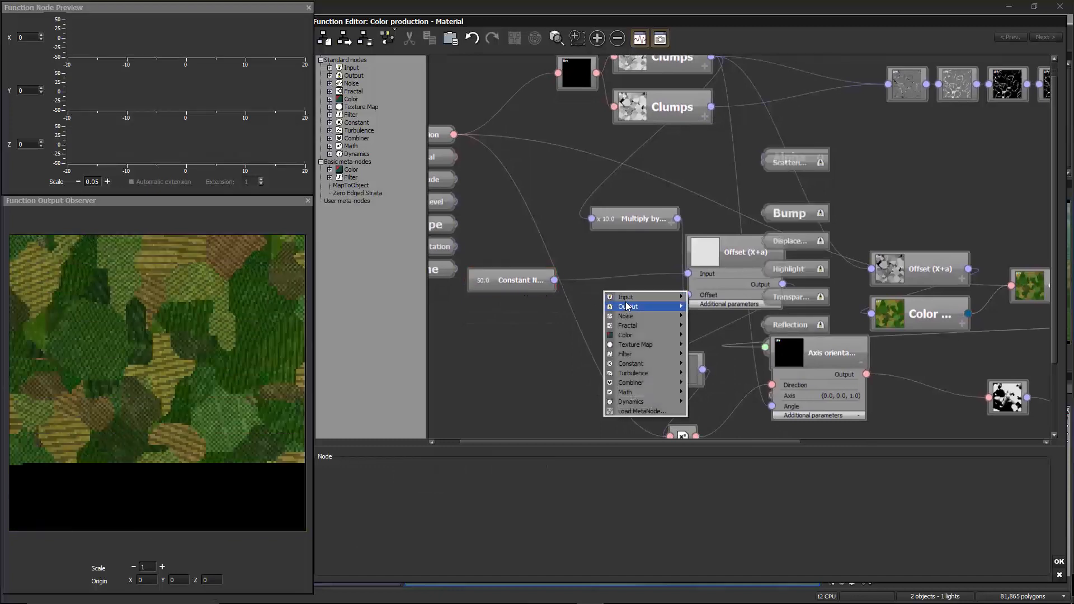
{"action": "mouse_move", "coordinate": [651, 357]}
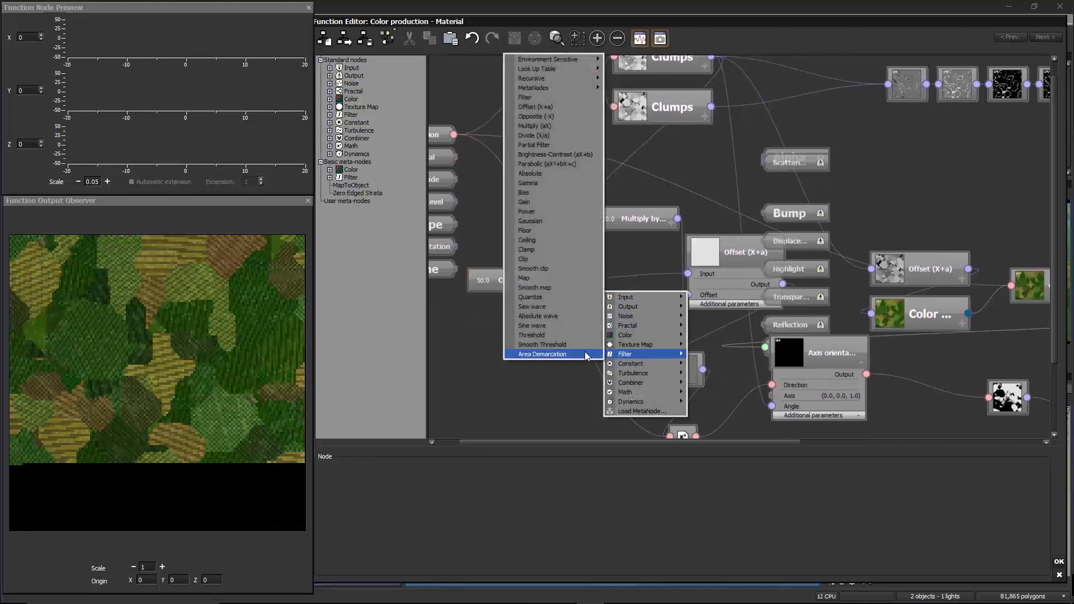
{"action": "left_click", "coordinate": [581, 231]}
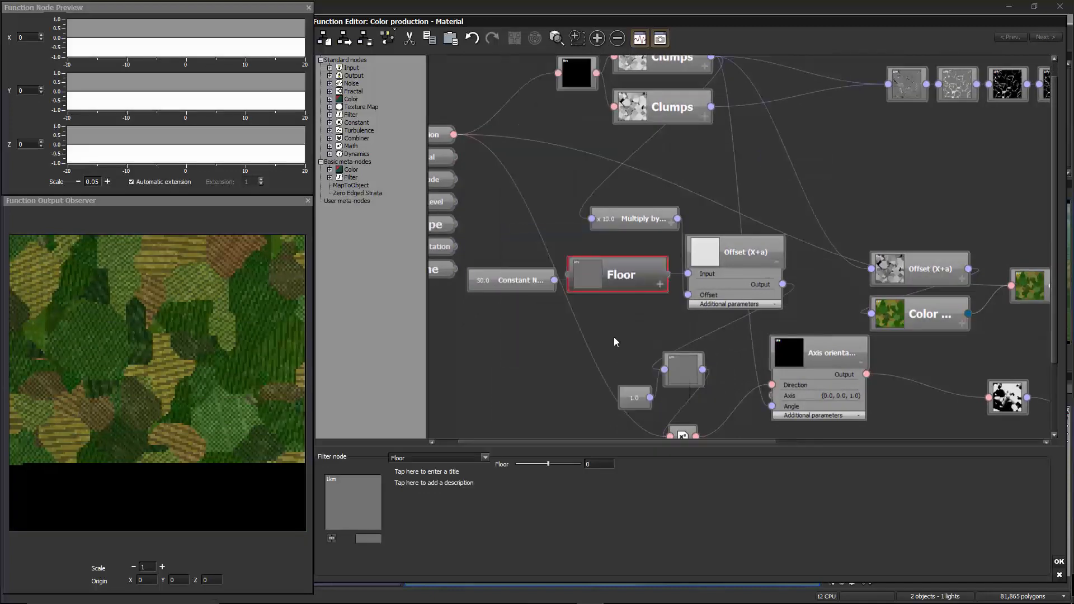
{"action": "double_click", "coordinate": [597, 463]}
{"action": "type", "text": "1"}
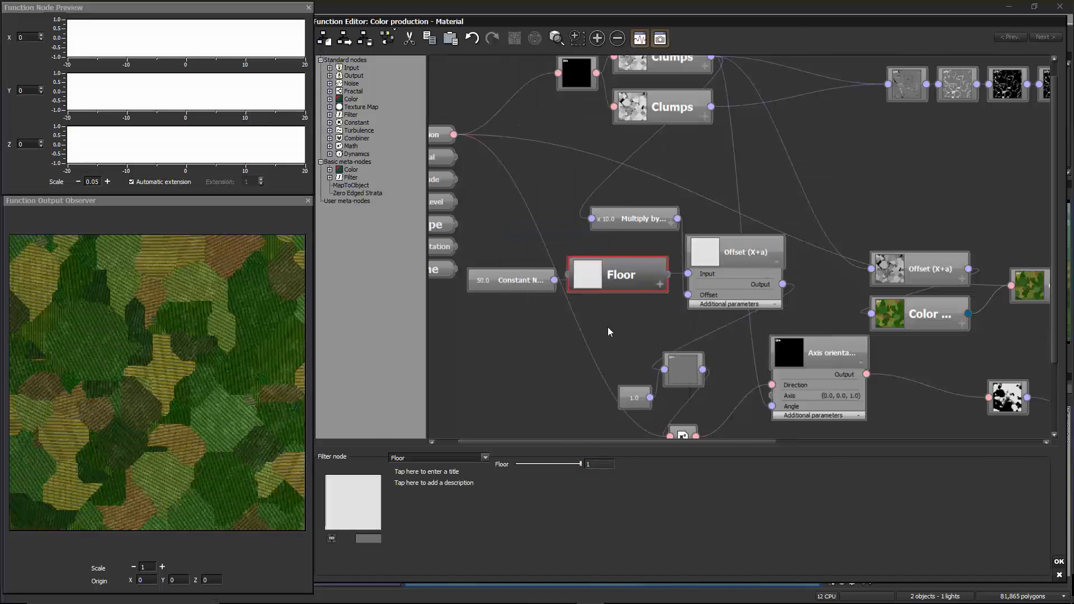
- Try feeding the Offset node's Input from the Floor node's output, moving both nodes apart to make the connection
{"action": "left_click_drag", "start_coordinate": [593, 285], "coordinate": [553, 281]}
{"action": "left_click_drag", "start_coordinate": [620, 304], "coordinate": [586, 315]}
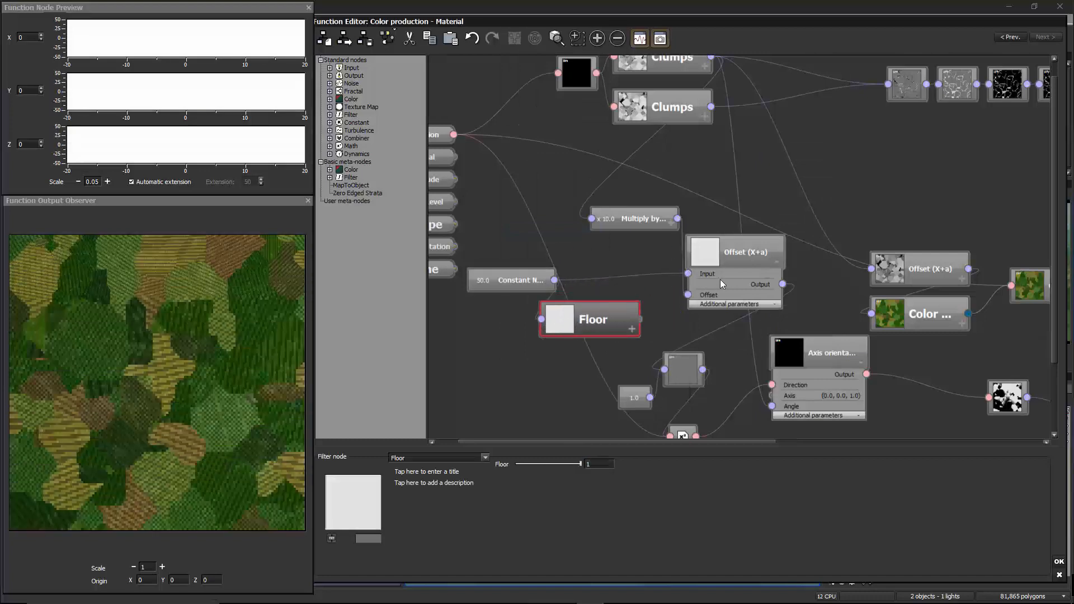
{"action": "left_click_drag", "start_coordinate": [755, 262], "coordinate": [776, 239]}
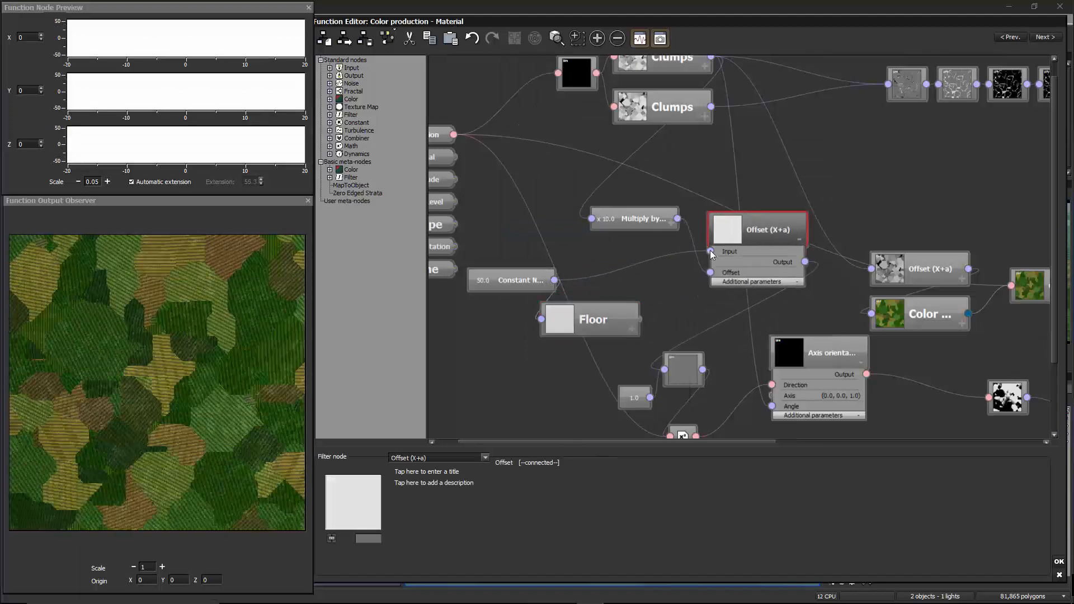
{"action": "left_click_drag", "start_coordinate": [712, 255], "coordinate": [634, 303]}
{"action": "middle_click_drag", "start_coordinate": [651, 311], "coordinate": [634, 269]}
{"action": "left_click_drag", "start_coordinate": [753, 193], "coordinate": [730, 154]}
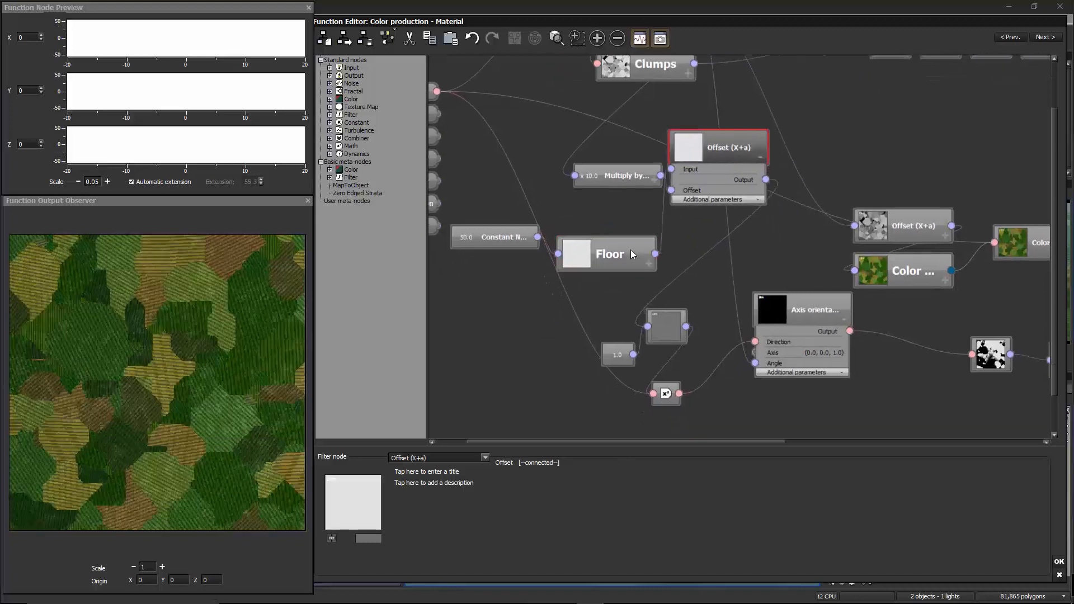
- Reposition the Floor node and reconnect the Constant Number node directly to the Offset node's Input
{"action": "left_click_drag", "start_coordinate": [631, 254], "coordinate": [670, 249]}
{"action": "left_click_drag", "start_coordinate": [598, 250], "coordinate": [761, 179]}
{"action": "left_click", "coordinate": [580, 247]}
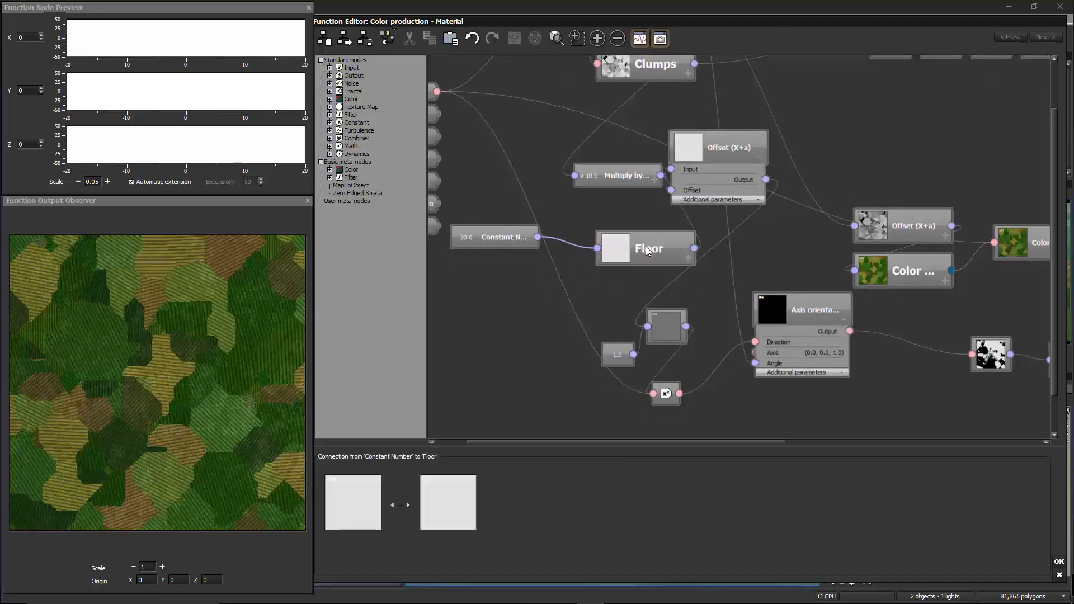
{"action": "left_click_drag", "start_coordinate": [649, 249], "coordinate": [582, 311]}
{"action": "left_click_drag", "start_coordinate": [690, 157], "coordinate": [537, 237]}
{"action": "left_click_drag", "start_coordinate": [594, 304], "coordinate": [622, 266]}
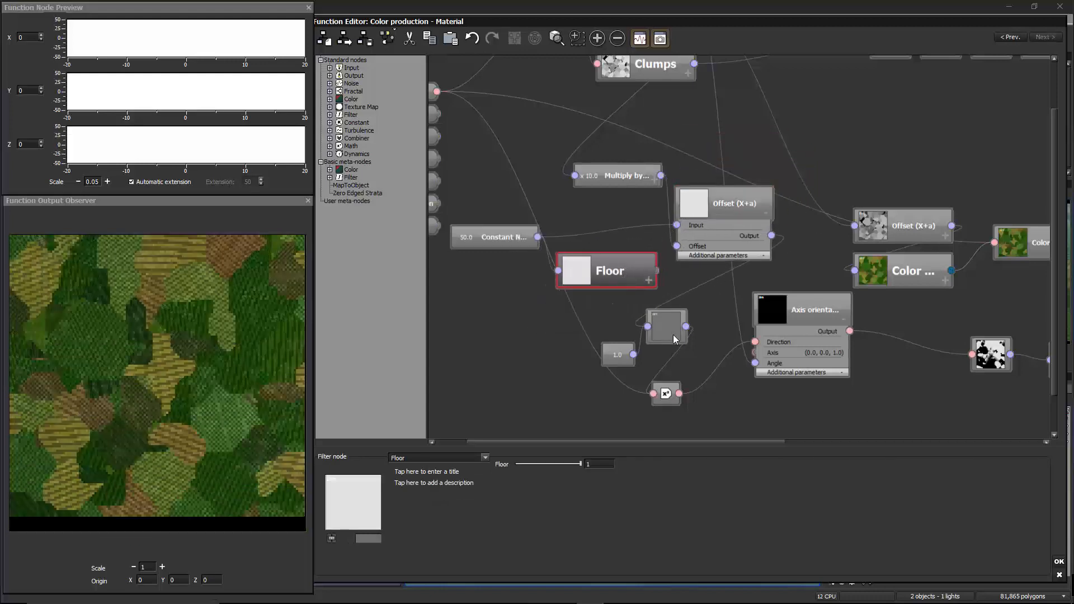
- Expand the Divide node and wire the Floor node between the Offset node's output and the Divide node's Input 1
{"action": "left_click_drag", "start_coordinate": [673, 339], "coordinate": [701, 367]}
{"action": "left_click_drag", "start_coordinate": [731, 209], "coordinate": [709, 150]}
{"action": "left_click", "coordinate": [706, 341]}
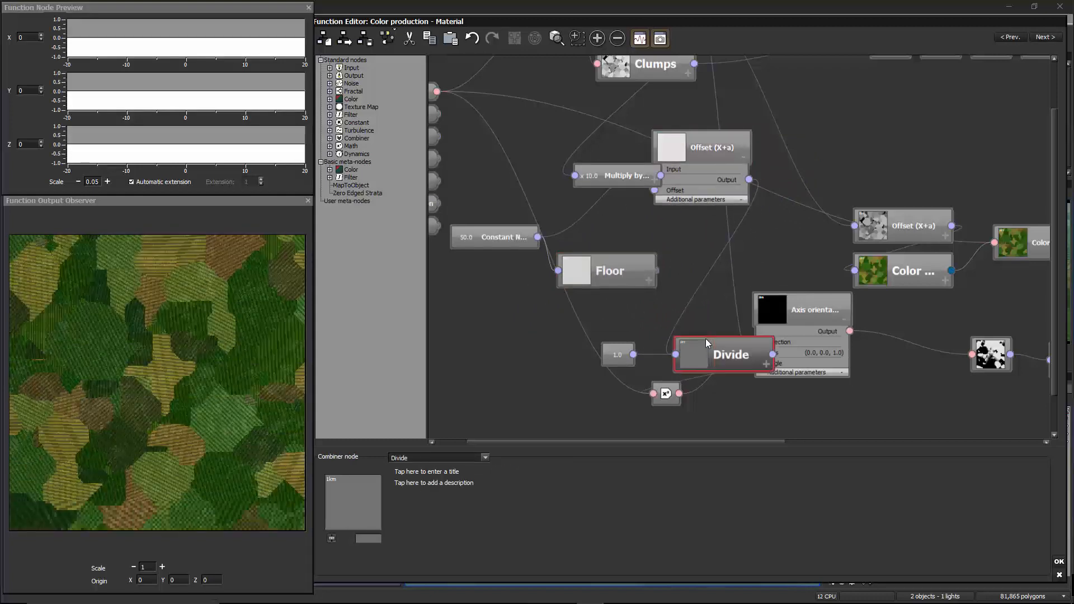
{"action": "left_click", "coordinate": [765, 366]}
{"action": "left_click_drag", "start_coordinate": [689, 343], "coordinate": [785, 244]}
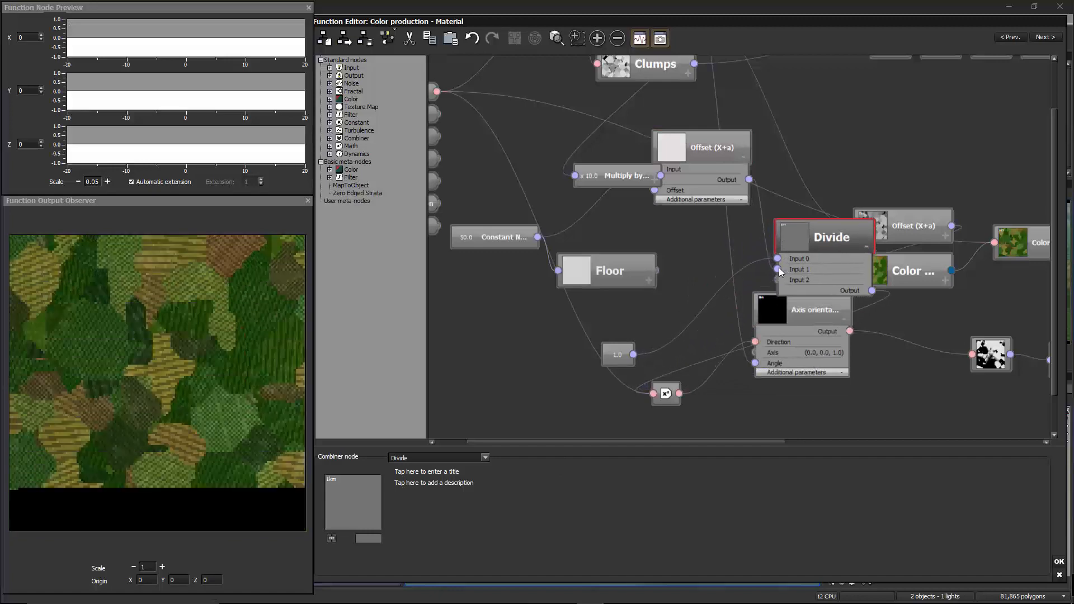
{"action": "left_click_drag", "start_coordinate": [588, 271], "coordinate": [749, 179]}
{"action": "left_click_drag", "start_coordinate": [676, 272], "coordinate": [653, 256]}
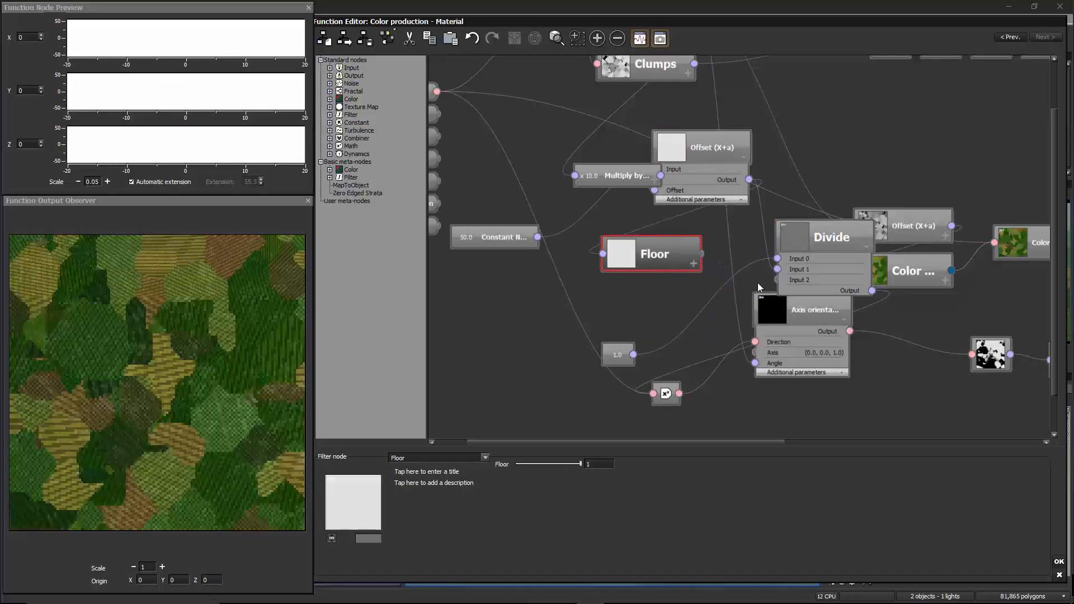
{"action": "left_click_drag", "start_coordinate": [778, 269], "coordinate": [645, 261]}
- Collapse the Divide node and tidy the graph by repositioning the Divide, Floor and Multiply by a constant nodes
{"action": "left_click_drag", "start_coordinate": [817, 238], "coordinate": [692, 306]}
{"action": "double_click", "coordinate": [710, 238]}
{"action": "left_click_drag", "start_coordinate": [613, 245], "coordinate": [639, 268]}
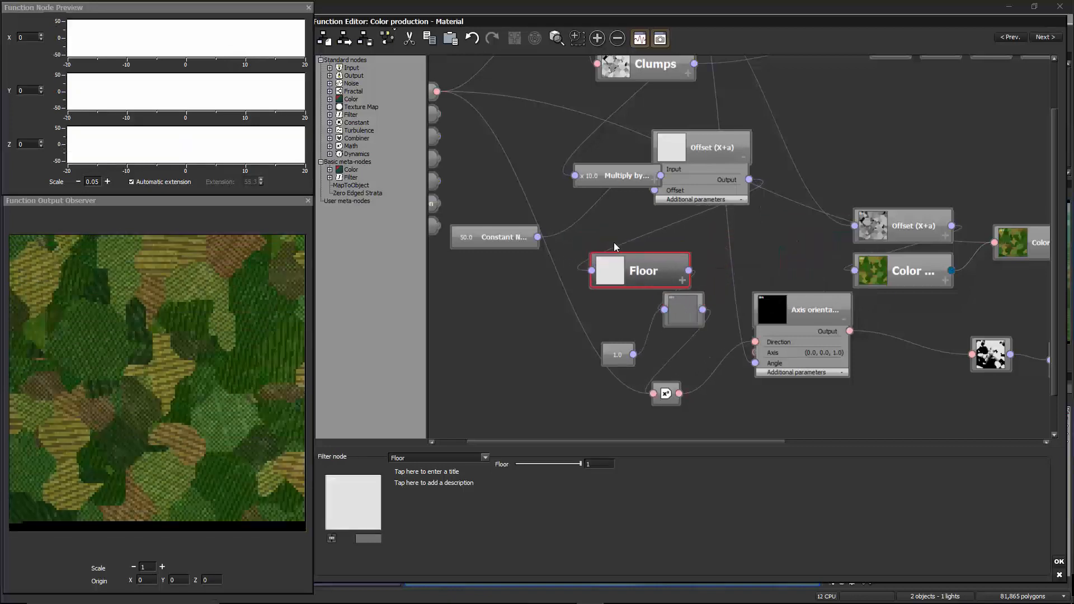
{"action": "left_click", "coordinate": [606, 182]}
{"action": "left_click_drag", "start_coordinate": [606, 182], "coordinate": [556, 194]}
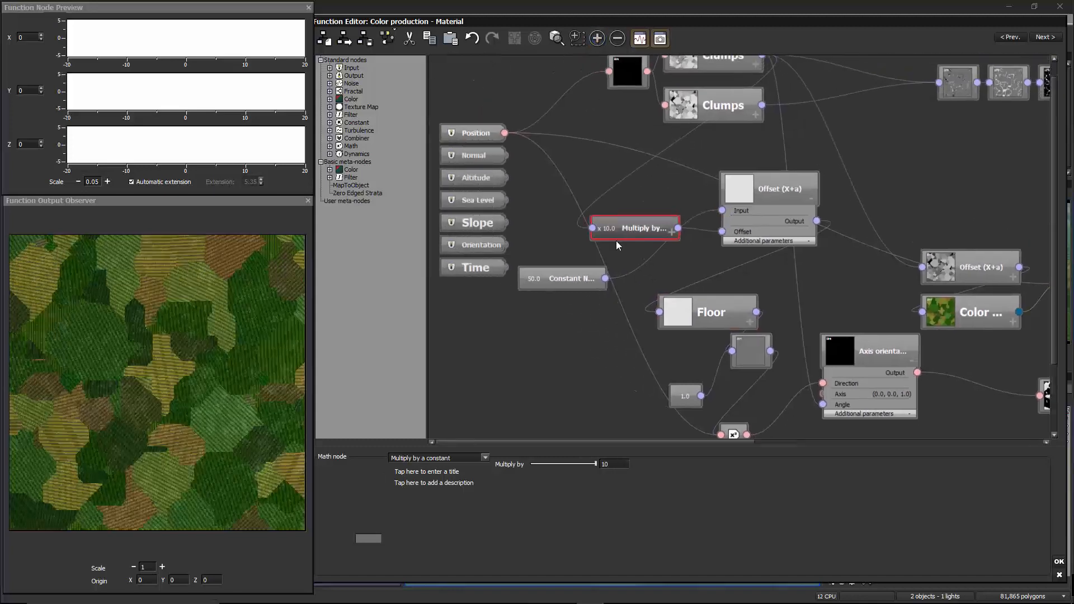
{"action": "left_click_drag", "start_coordinate": [616, 241], "coordinate": [646, 227]}
{"action": "left_click", "coordinate": [580, 267]}
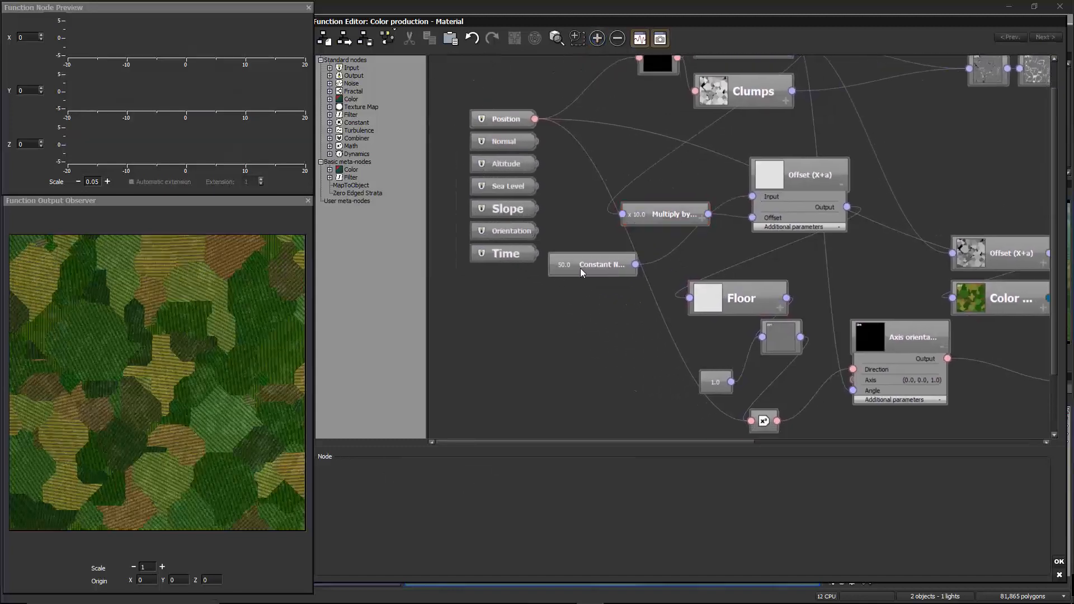
- Set the Constant Number node's value to 25 and try a factor of 15 in the Multiply by a constant node
{"action": "double_click", "coordinate": [531, 465]}
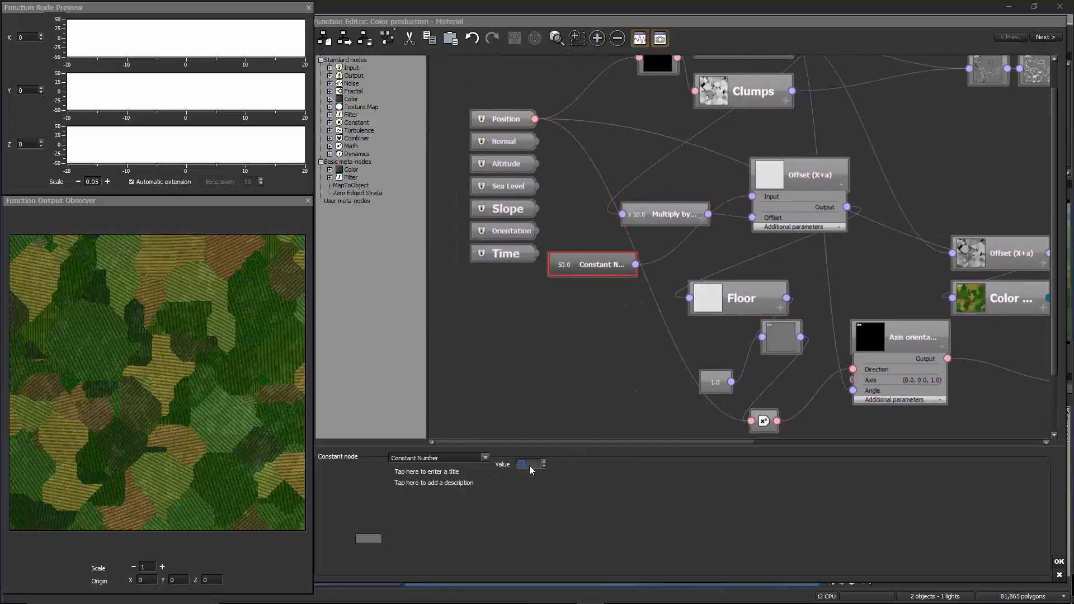
{"action": "type", "text": "25"}
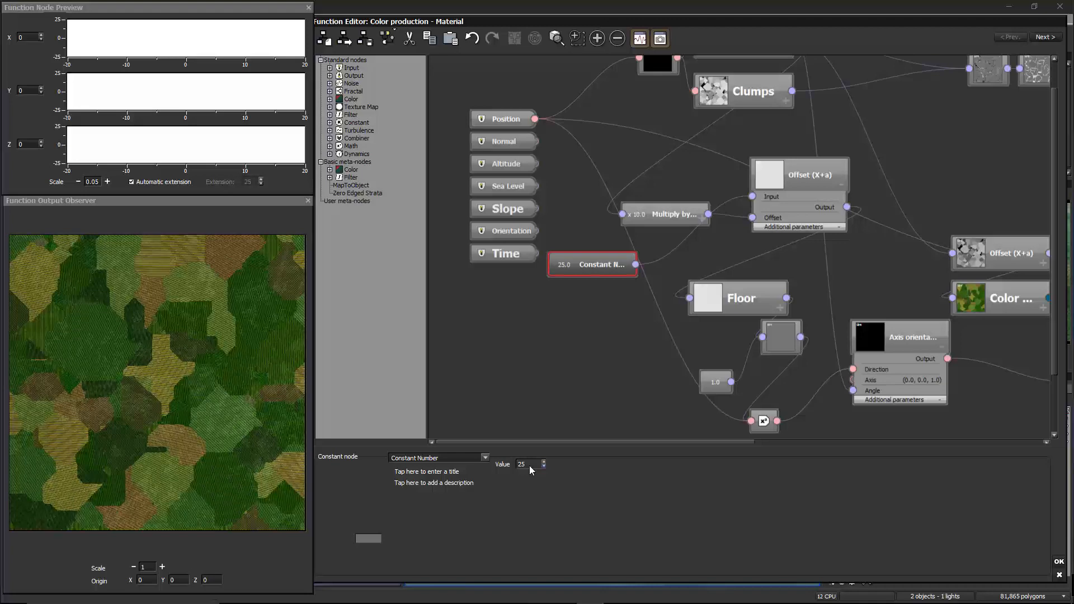
{"action": "left_click", "coordinate": [660, 209]}
{"action": "double_click", "coordinate": [614, 466]}
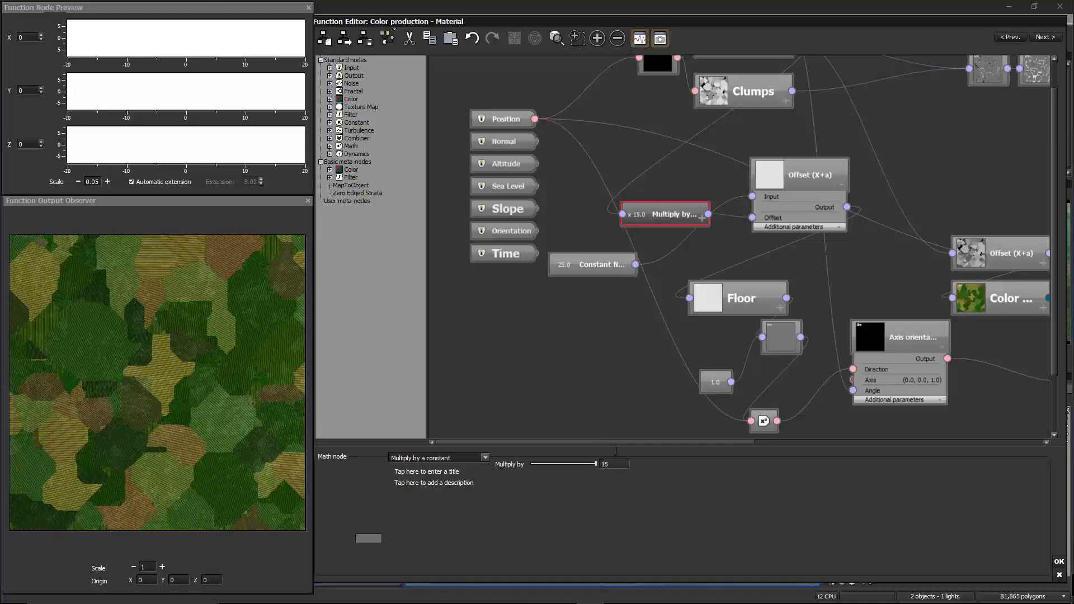
{"action": "type", "text": "15"}
{"action": "left_click", "coordinate": [599, 265]}
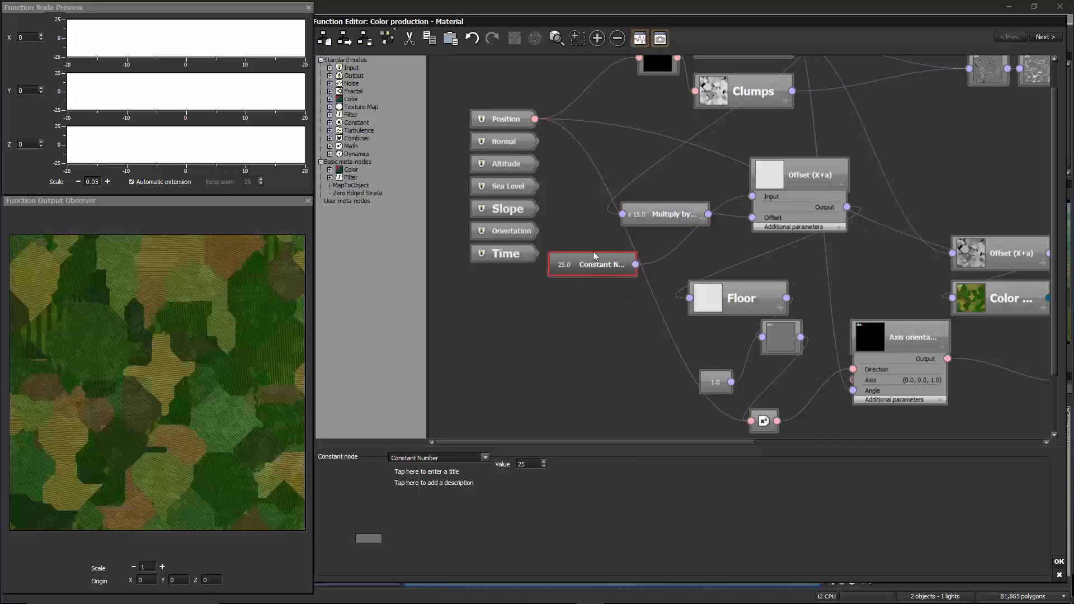
- Set the Multiply by a constant node's factor to 5
{"action": "left_click", "coordinate": [666, 213]}
{"action": "double_click", "coordinate": [607, 464]}
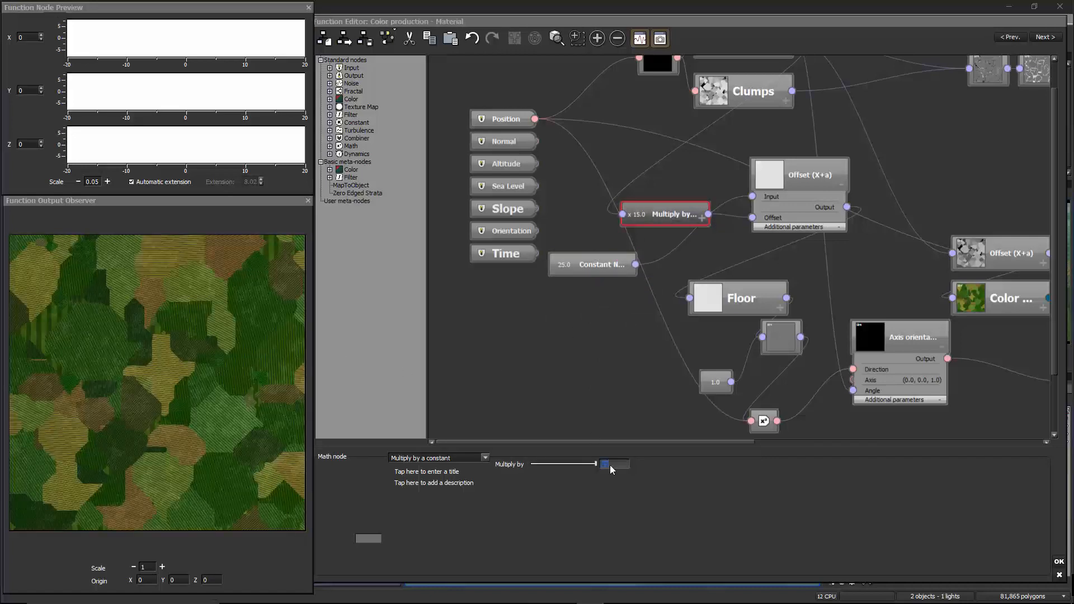
{"action": "type", "text": "5"}
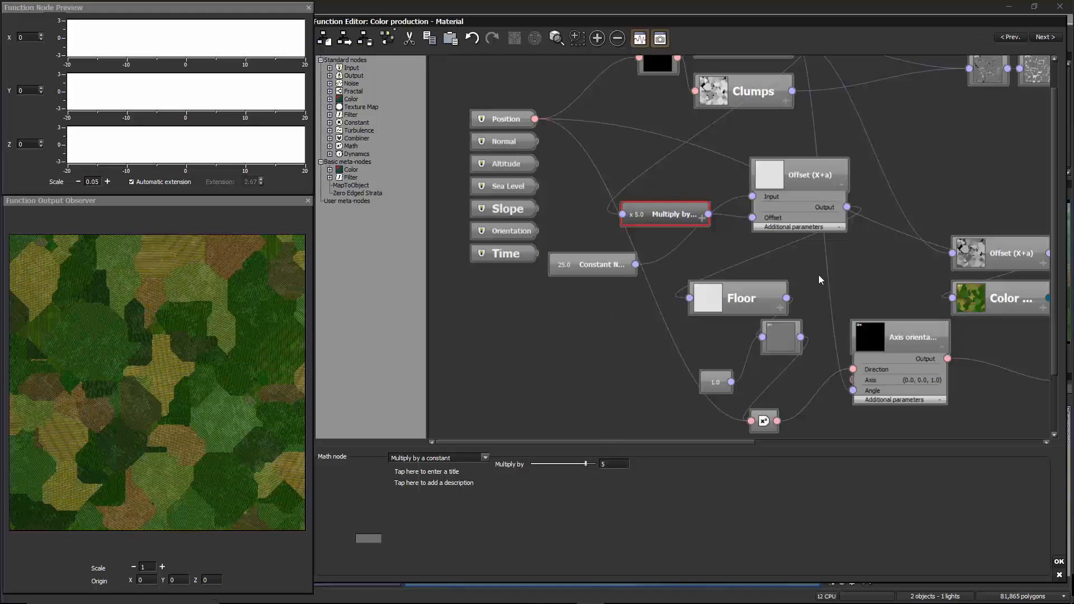
- Collapse the Floor node to its thumbnail and place it beside the Divide node, above the 1.0 constant
{"action": "double_click", "coordinate": [732, 287]}
{"action": "left_click_drag", "start_coordinate": [721, 296], "coordinate": [726, 340]}
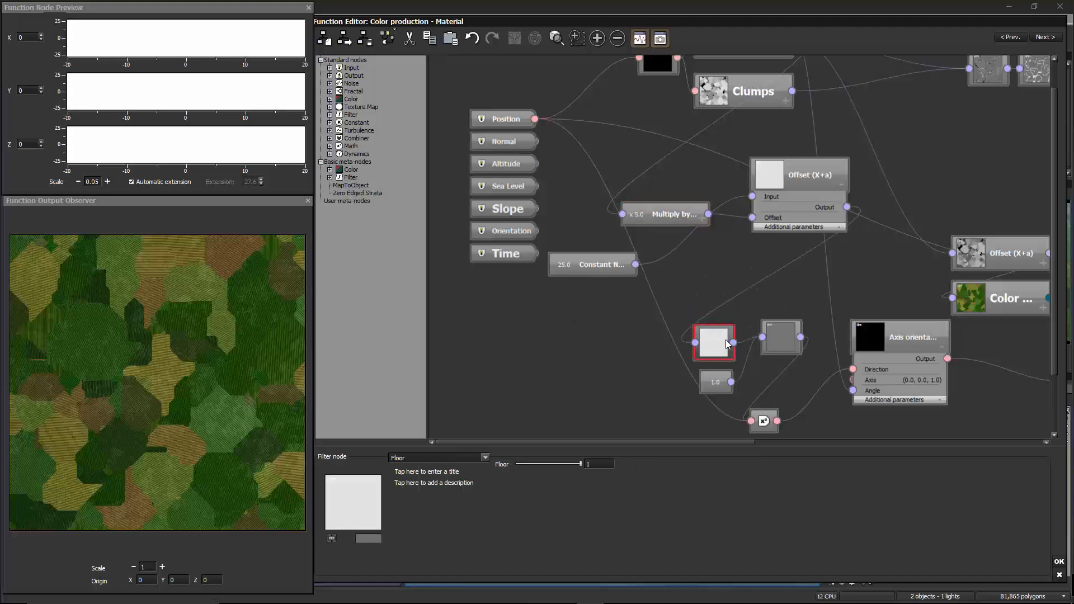
{"action": "right_click", "coordinate": [781, 338]}
- Try a Ratio of about 0.81 on the stripe Blender node, then lower it to about 0.23
{"action": "right_click_drag", "start_coordinate": [772, 283], "coordinate": [523, 317]}
{"action": "left_click", "coordinate": [755, 286]}
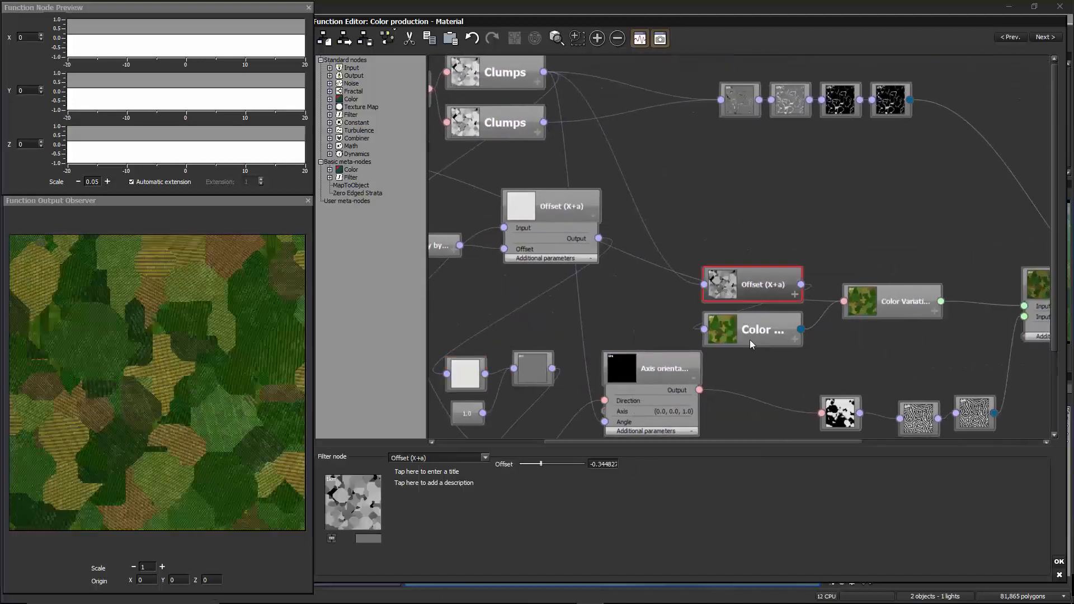
{"action": "right_click_drag", "start_coordinate": [743, 391], "coordinate": [541, 308]}
{"action": "right_click_drag", "start_coordinate": [871, 206], "coordinate": [796, 257]}
{"action": "left_click", "coordinate": [780, 254]}
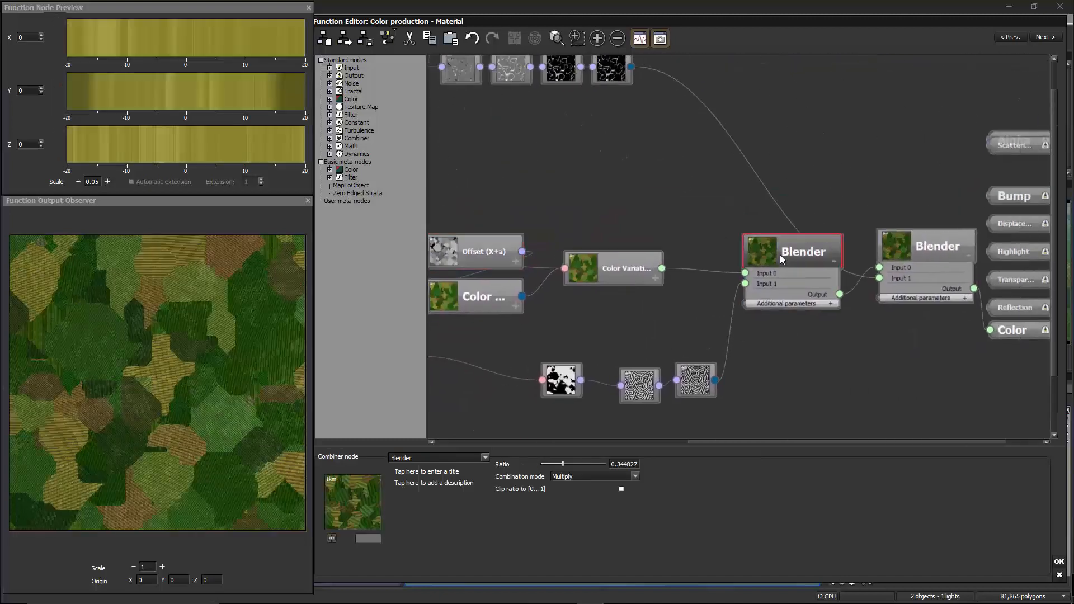
{"action": "left_click_drag", "start_coordinate": [587, 464], "coordinate": [594, 464]}
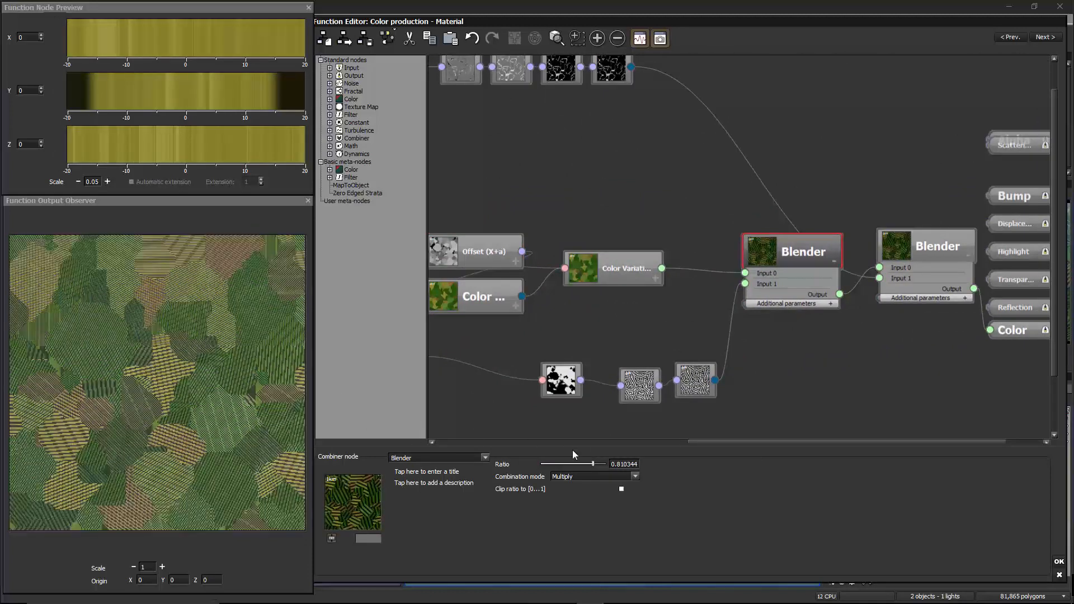
{"action": "left_click_drag", "start_coordinate": [590, 464], "coordinate": [555, 463]}
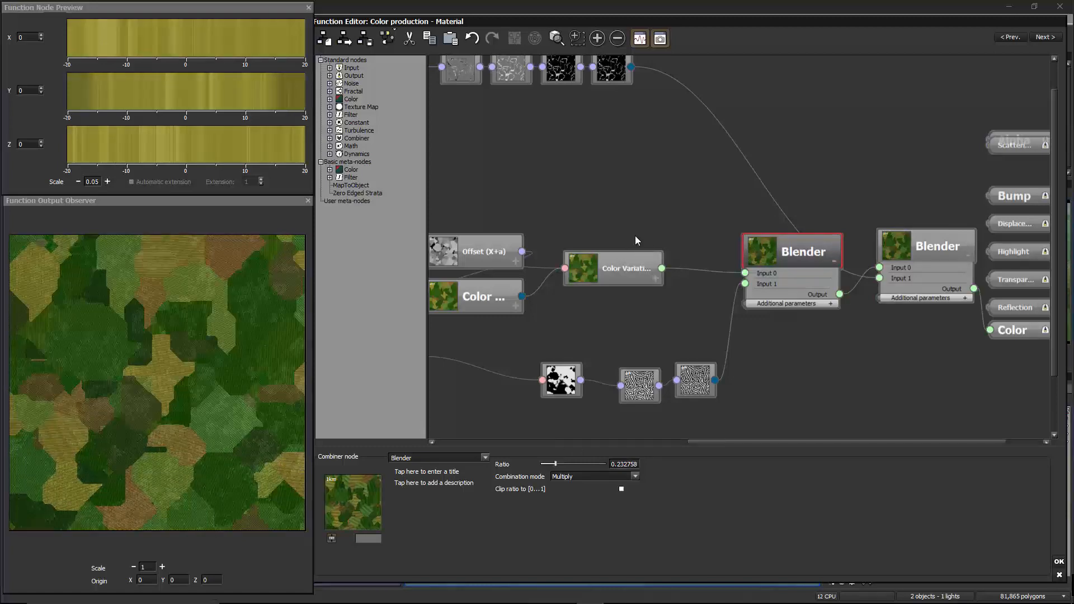
- Space out the stripe Filter node and the color node after it by moving them apart below the Blender nodes
{"action": "mouse_move", "coordinate": [651, 206]}
{"action": "left_mouse_down"}
{"action": "mouse_move", "coordinate": [665, 230]}
{"action": "mouse_move", "coordinate": [763, 259]}
{"action": "mouse_move", "coordinate": [662, 220]}
{"action": "left_mouse_up"}
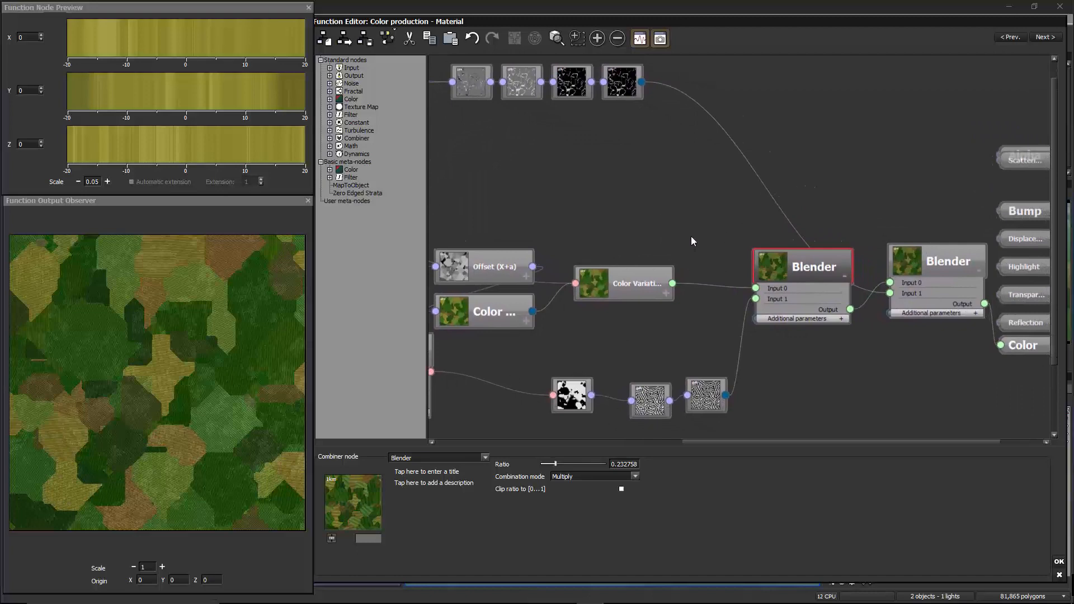
{"action": "left_click_drag", "start_coordinate": [690, 236], "coordinate": [638, 223]}
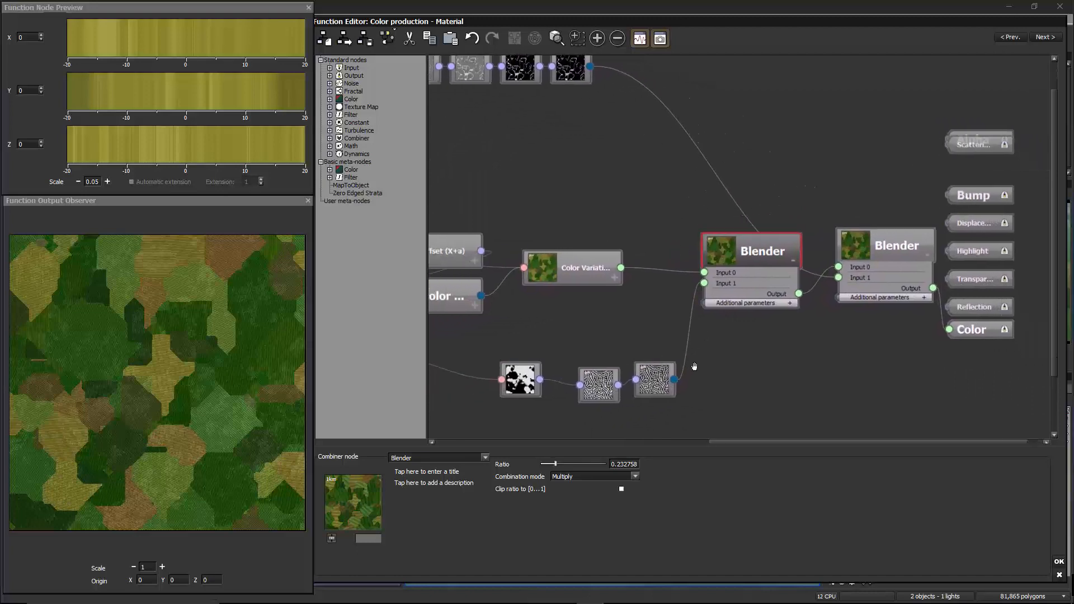
{"action": "left_click_drag", "start_coordinate": [694, 364], "coordinate": [631, 340]}
{"action": "left_click", "coordinate": [692, 345]}
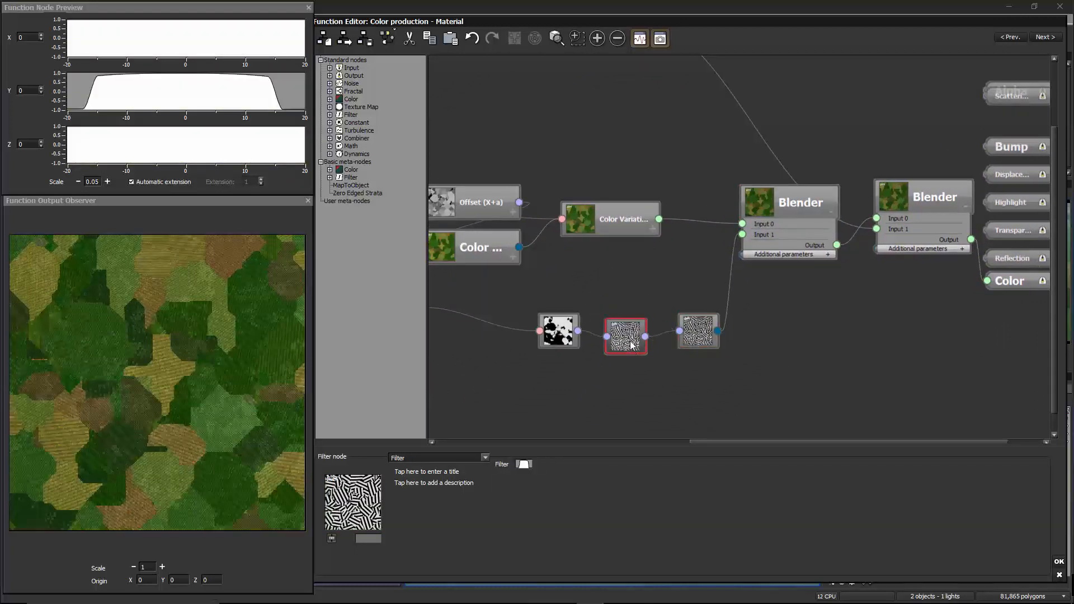
{"action": "left_click_drag", "start_coordinate": [707, 346], "coordinate": [723, 351]}
{"action": "left_click_drag", "start_coordinate": [626, 339], "coordinate": [620, 327]}
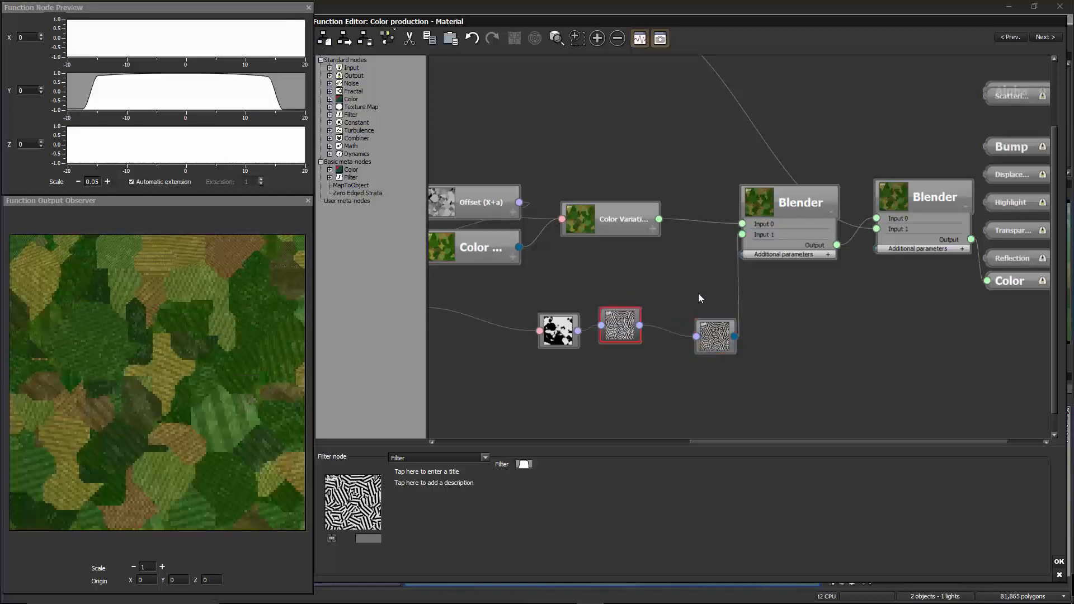
- Connect the stripe Filter node's output to the Bump output node and accept the function graph
{"action": "left_click_drag", "start_coordinate": [712, 286], "coordinate": [643, 312]}
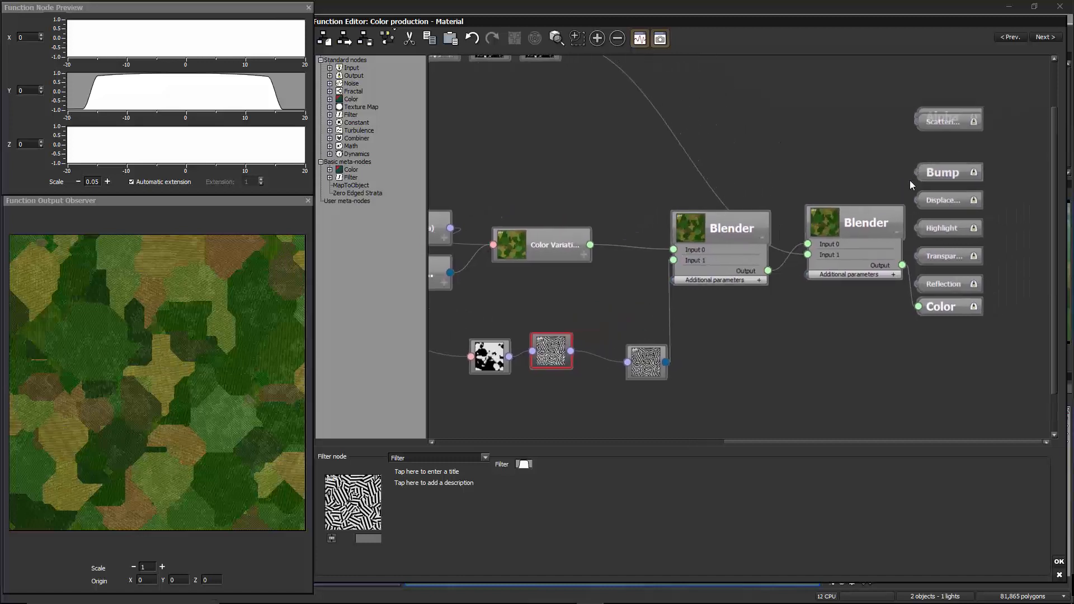
{"action": "left_click", "coordinate": [767, 333]}
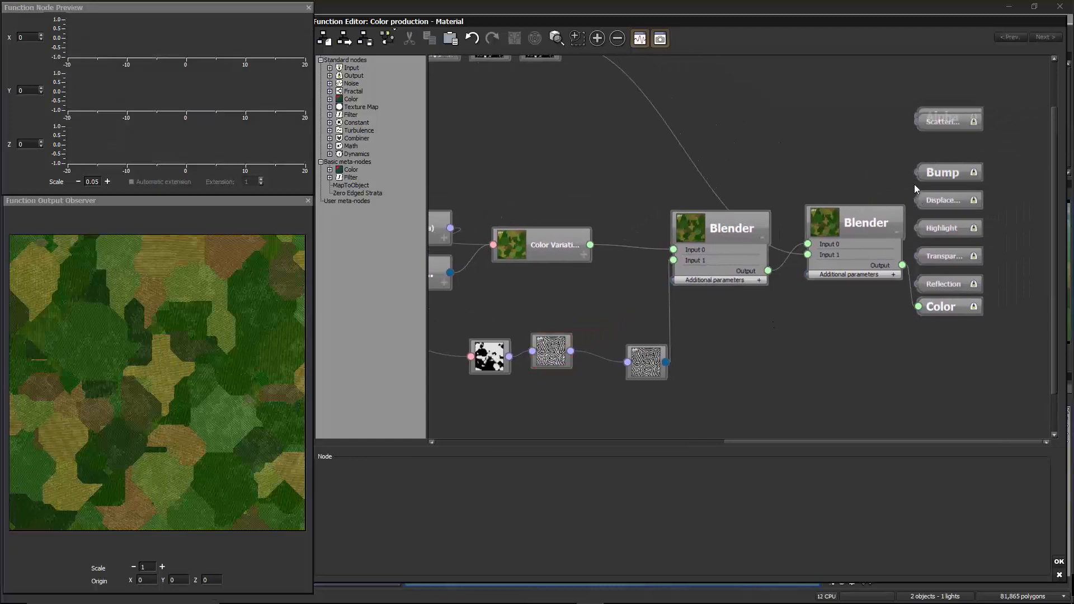
{"action": "left_click_drag", "start_coordinate": [917, 171], "coordinate": [570, 351]}
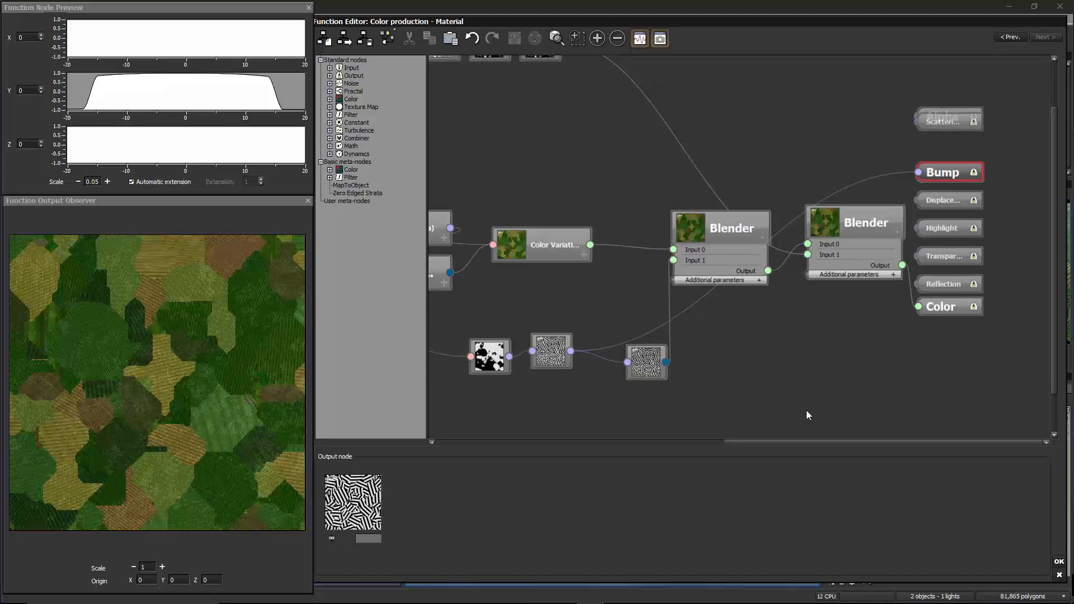
{"action": "left_click_drag", "start_coordinate": [1053, 463], "coordinate": [972, 472]}
{"action": "left_click", "coordinate": [966, 548]}
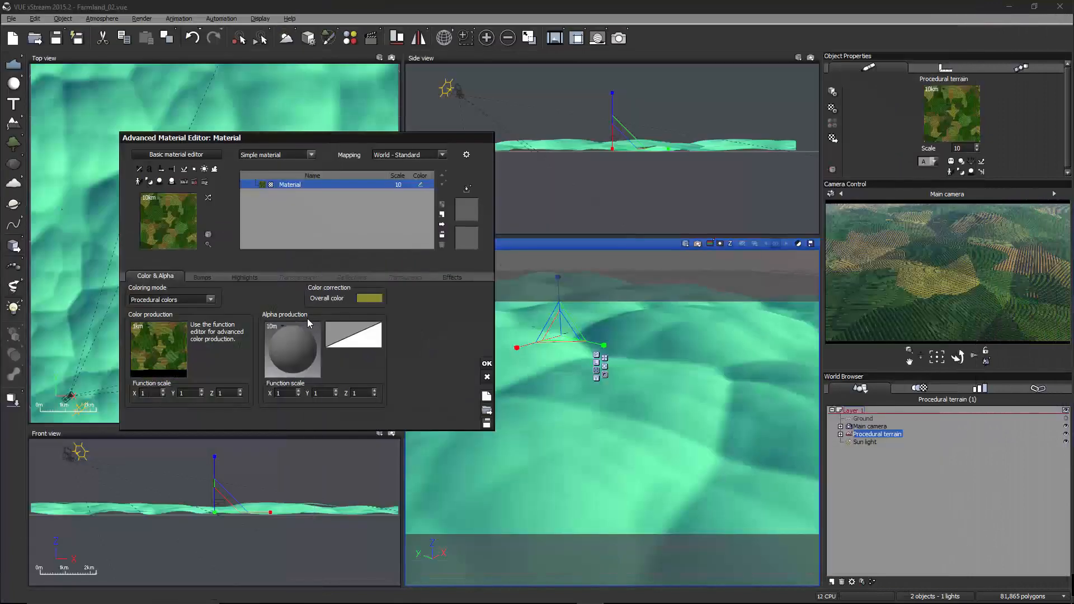
- Set the material's bump depth to 0.1, accept the material, and render the main camera view to check it
{"action": "left_click", "coordinate": [208, 277]}
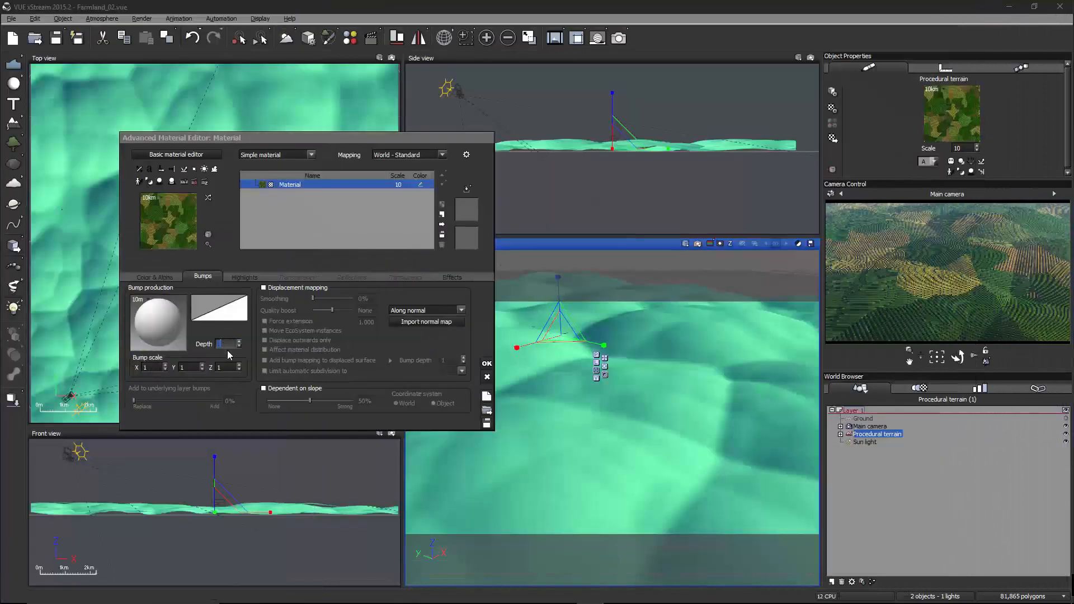
{"action": "type", "text": "0.1"}
{"action": "key", "text": "Return"}
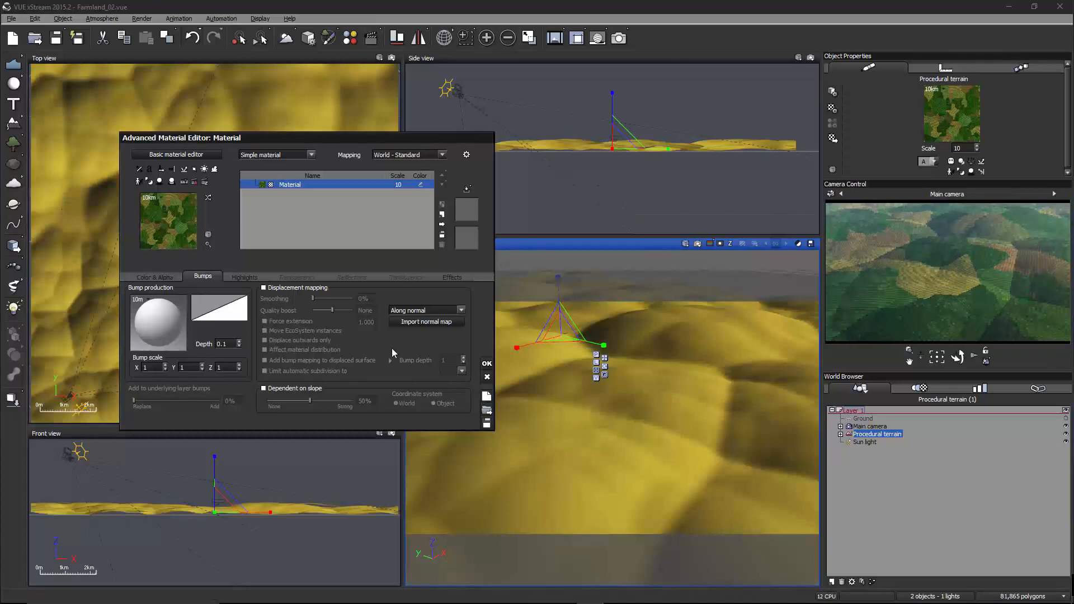
{"action": "left_click", "coordinate": [487, 364]}
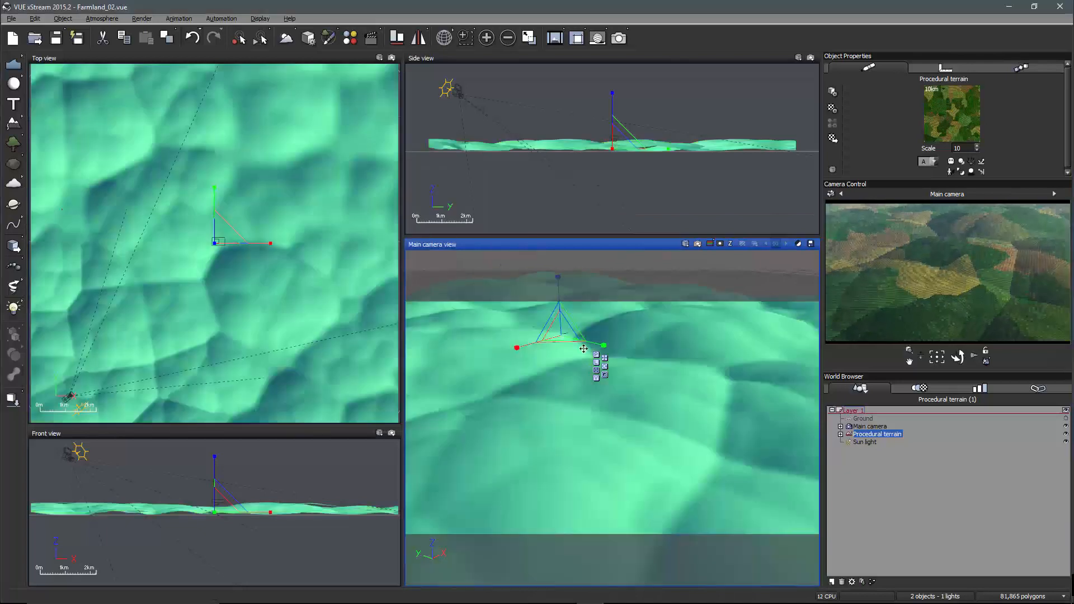
{"action": "left_click", "coordinate": [697, 245]}
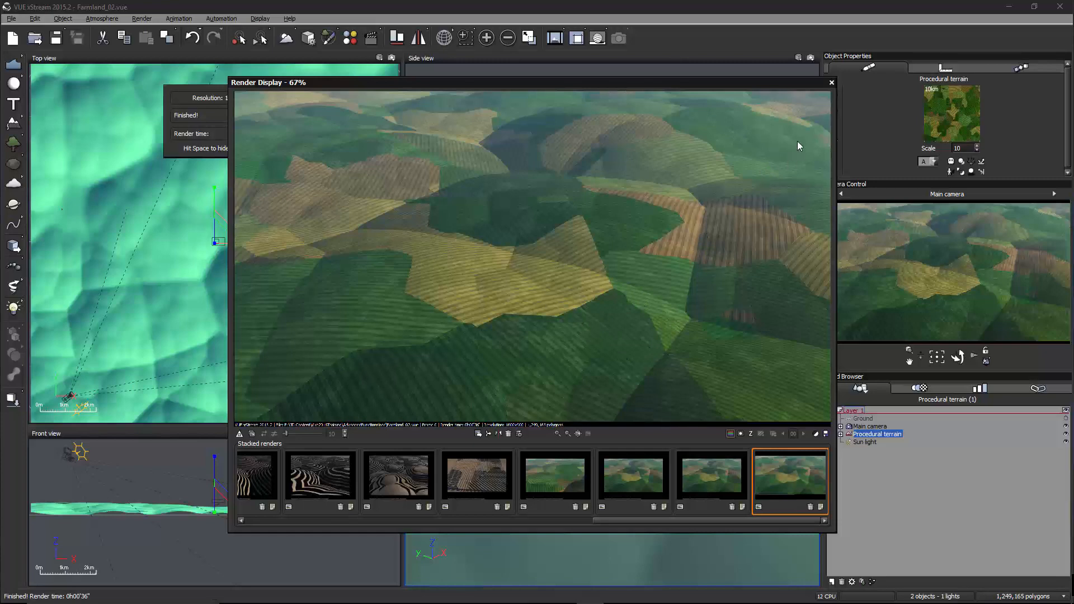
{"action": "left_click", "coordinate": [831, 83]}
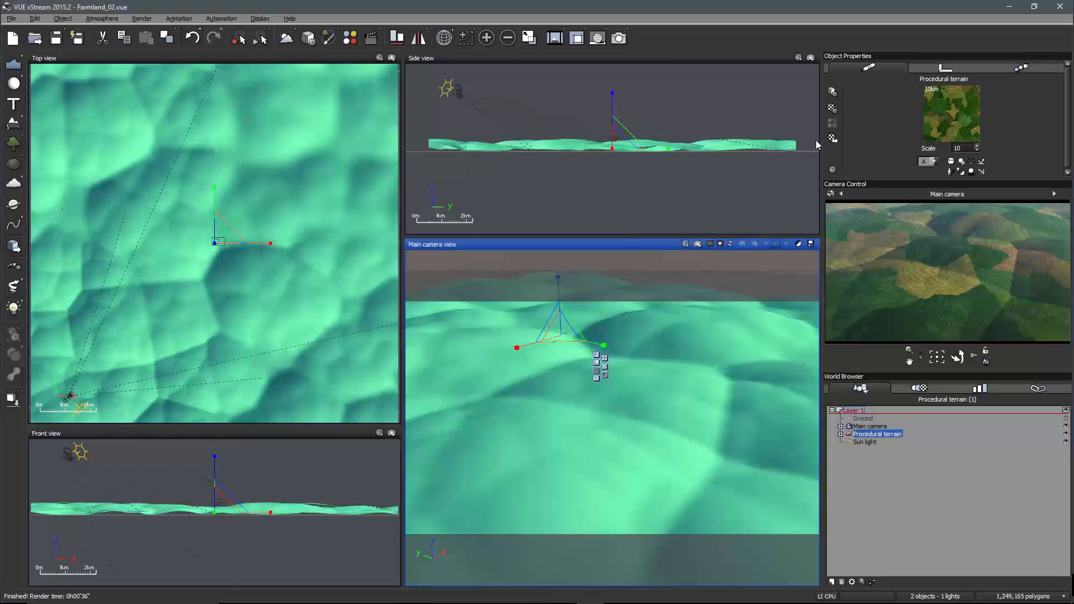
- Reopen the terrain material's color production function for editing
{"action": "double_click", "coordinate": [956, 104]}
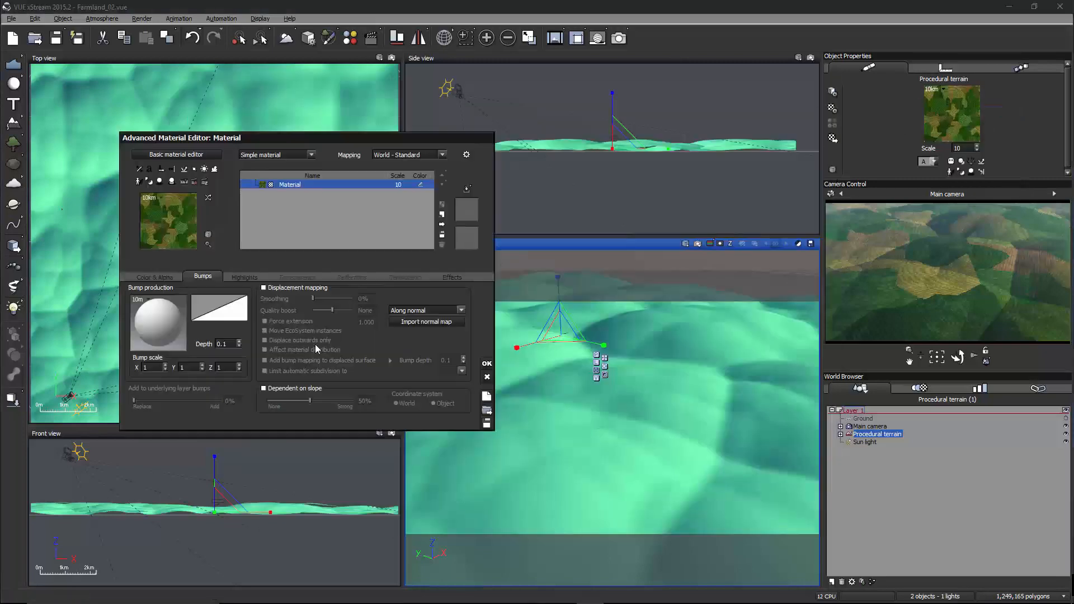
{"action": "double_click", "coordinate": [167, 320]}
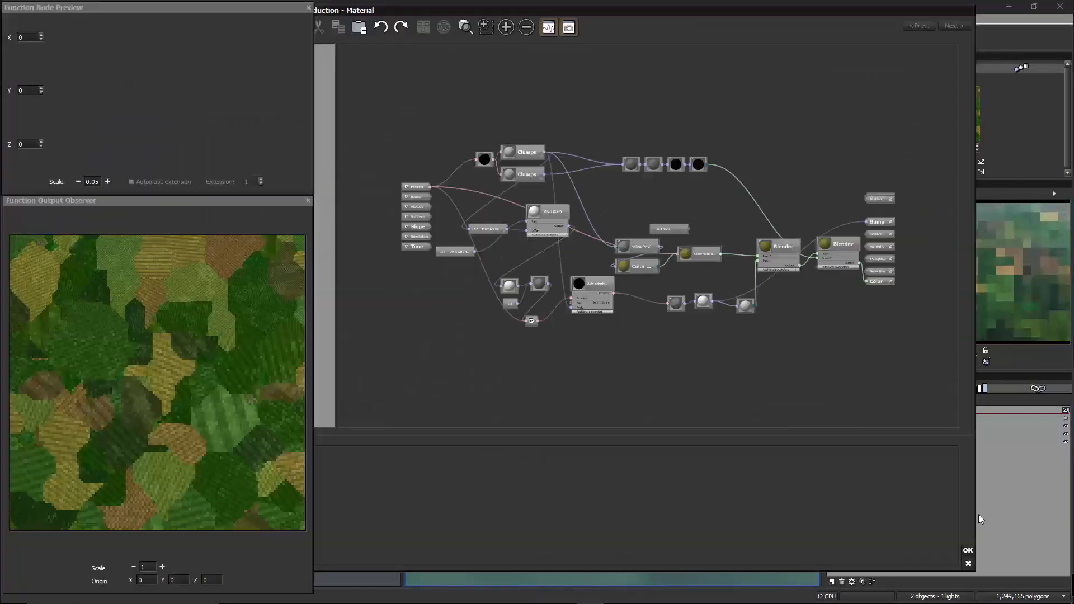
{"action": "left_click", "coordinate": [969, 564]}
{"action": "left_click", "coordinate": [154, 276]}
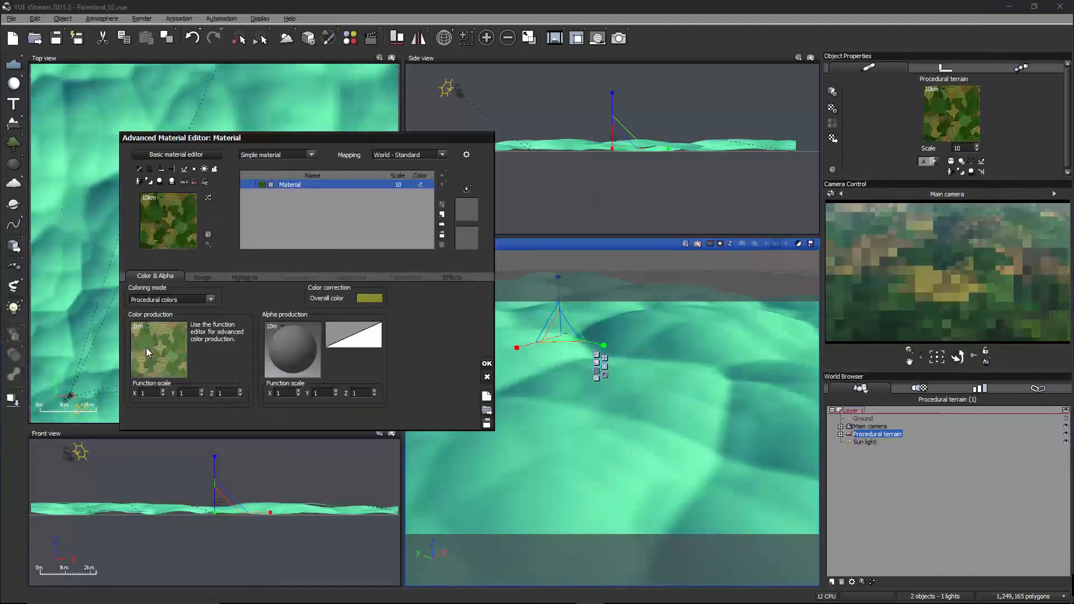
{"action": "double_click", "coordinate": [159, 348]}
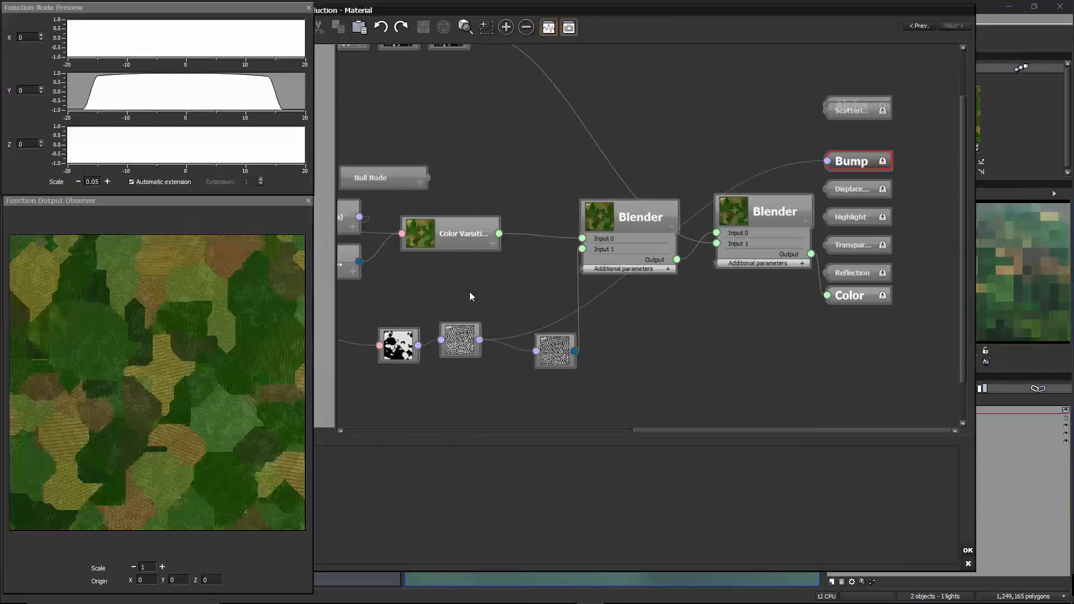
- Move the Axis orientation node down in line with the stripe nodes and collapse it to its thumbnail
{"action": "middle_click_drag", "start_coordinate": [465, 293], "coordinate": [805, 278]}
{"action": "middle_click_drag", "start_coordinate": [628, 277], "coordinate": [760, 294]}
{"action": "double_click", "coordinate": [782, 310]}
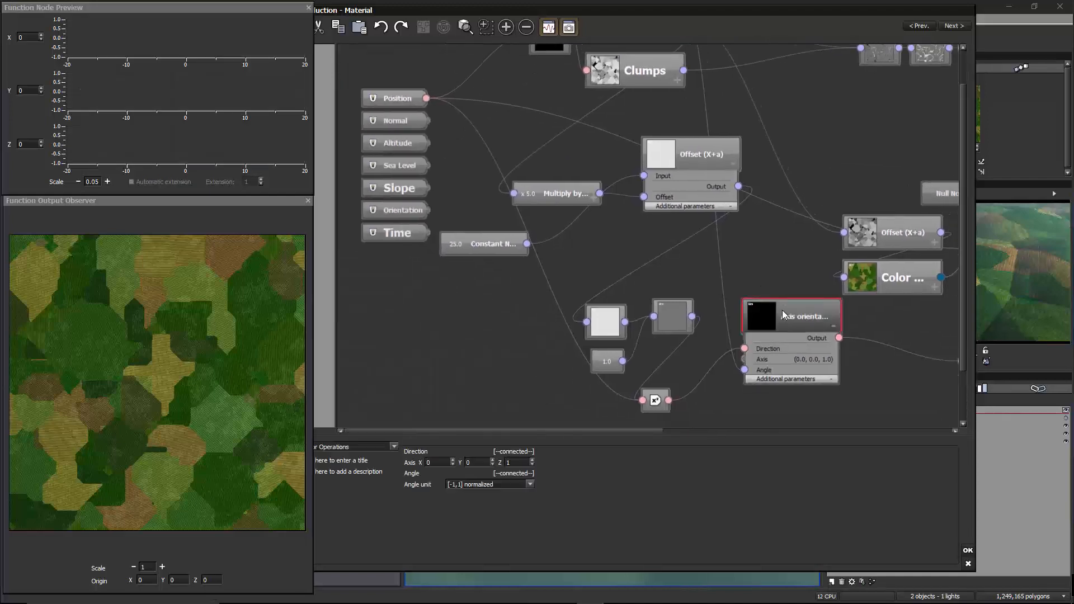
{"action": "left_click_drag", "start_coordinate": [767, 313], "coordinate": [788, 369]}
{"action": "middle_click_drag", "start_coordinate": [788, 368], "coordinate": [623, 329]}
{"action": "double_click", "coordinate": [623, 328]}
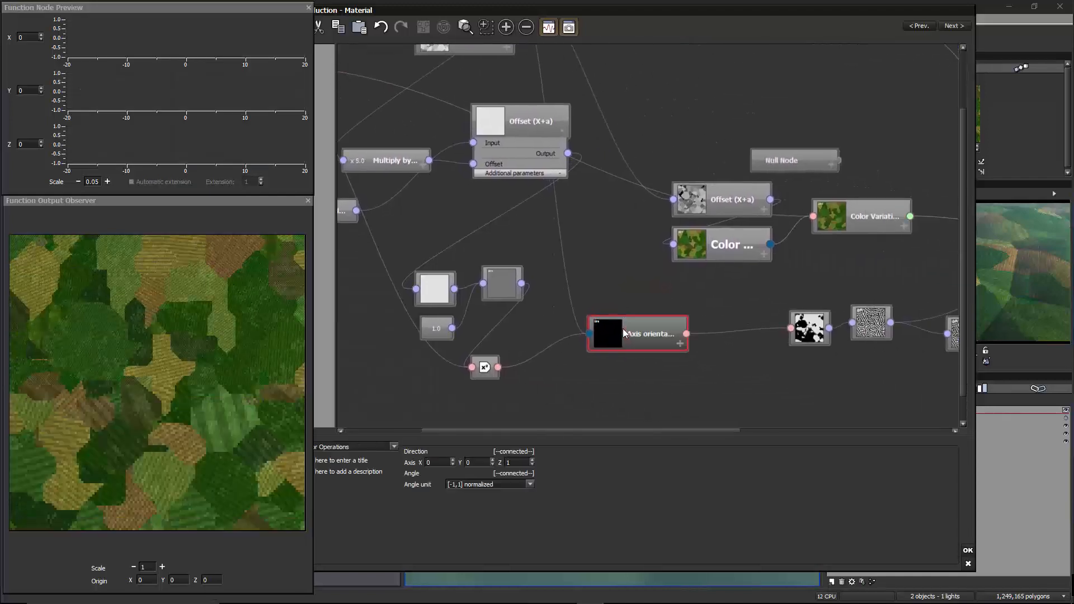
{"action": "double_click", "coordinate": [641, 322]}
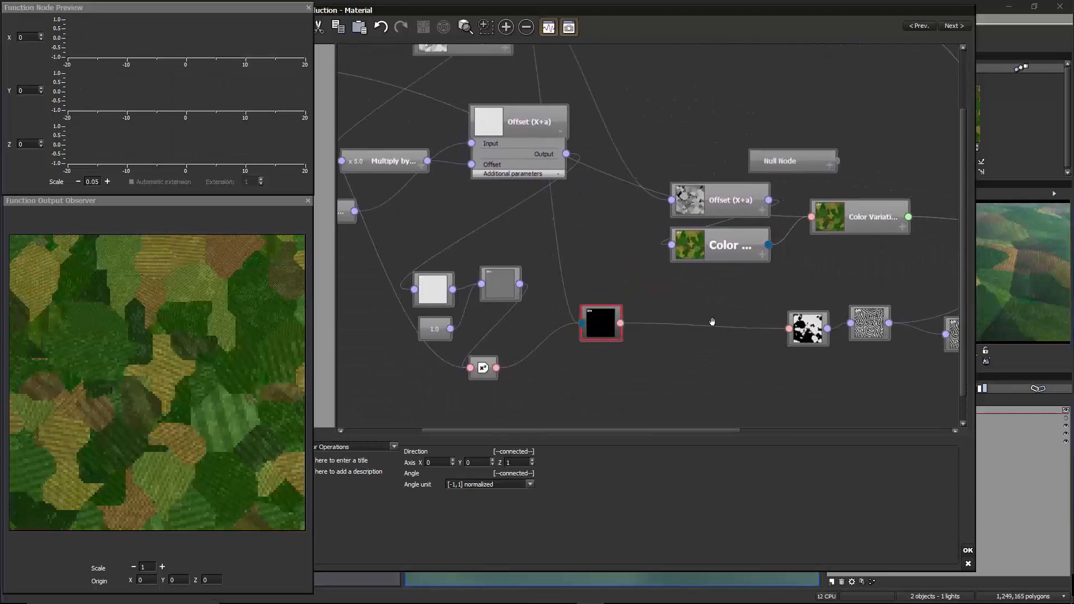
- Align the Decomposer 3 node between the Axis orientation and Filter nodes, bring the editor window into view, and expand that node
{"action": "middle_click_drag", "start_coordinate": [712, 319], "coordinate": [661, 319]}
{"action": "left_click_drag", "start_coordinate": [661, 319], "coordinate": [652, 318]}
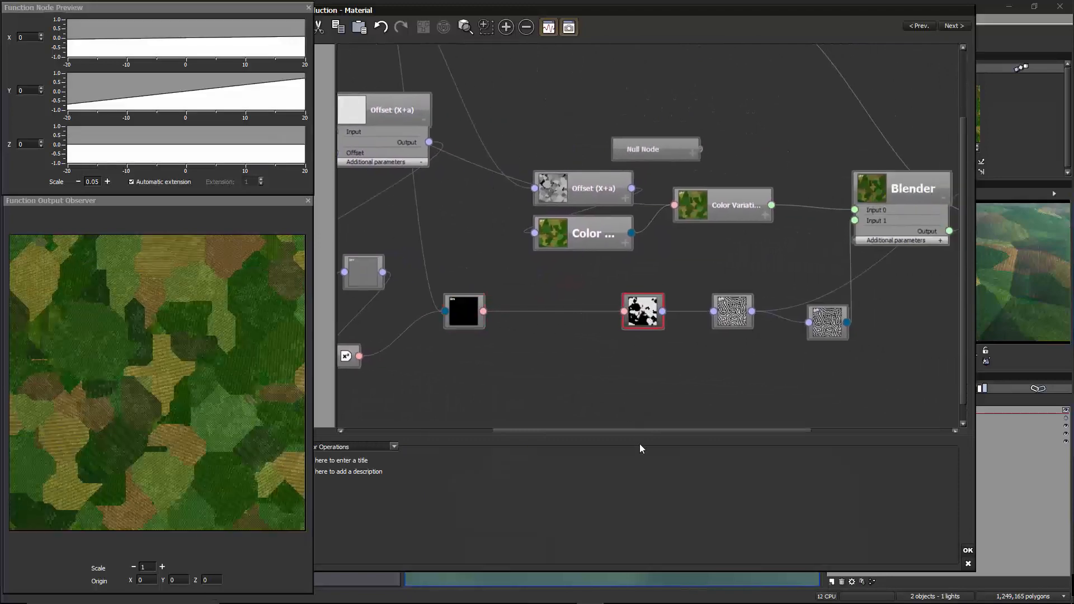
{"action": "left_click_drag", "start_coordinate": [641, 449], "coordinate": [724, 456]}
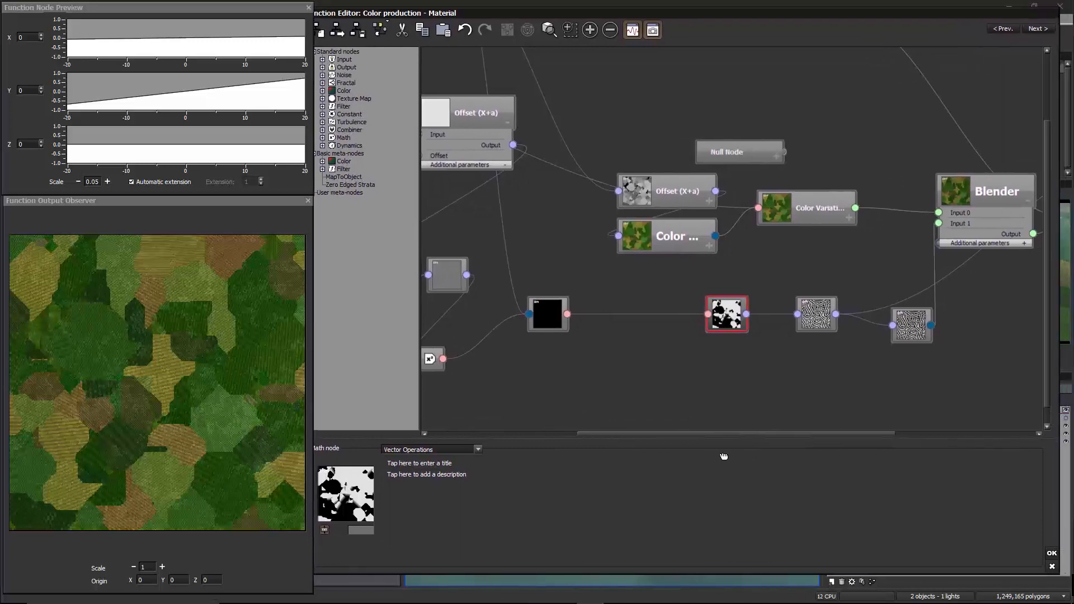
{"action": "middle_click_drag", "start_coordinate": [765, 345], "coordinate": [743, 333]}
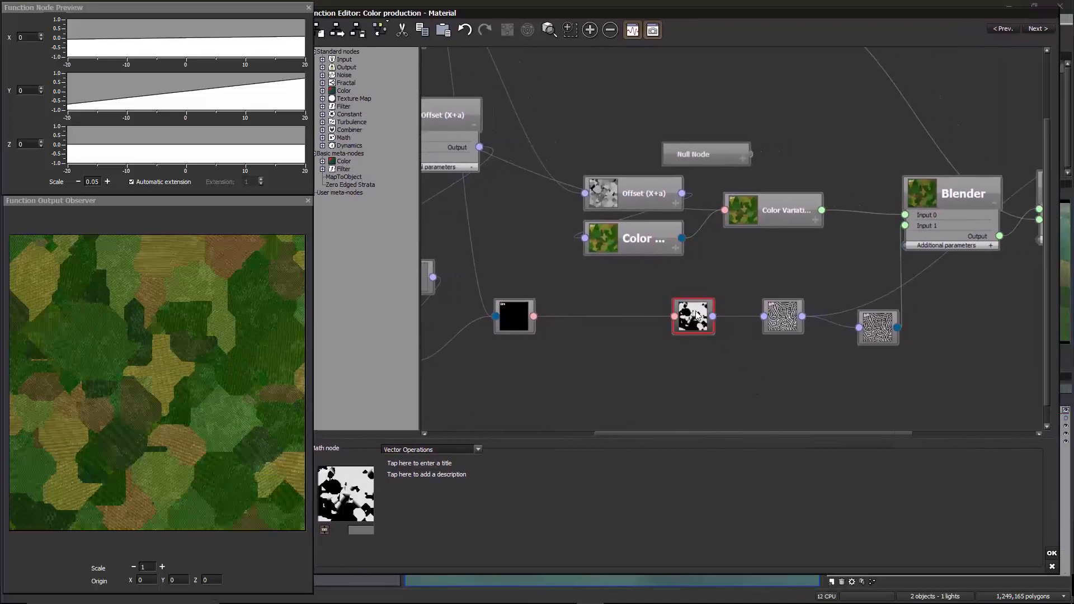
{"action": "left_click_drag", "start_coordinate": [719, 304], "coordinate": [673, 318]}
{"action": "middle_click_drag", "start_coordinate": [666, 330], "coordinate": [713, 328]}
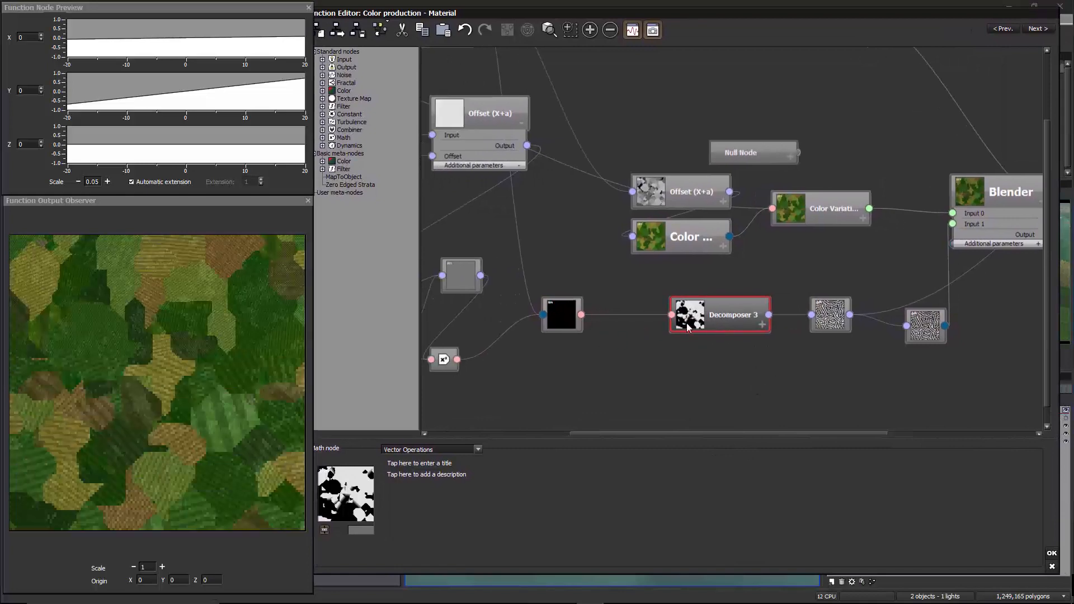
- Try inserting a Simple Turbulence node between the Axis orientation node and Decomposer 3
{"action": "left_click", "coordinate": [602, 341]}
{"action": "right_click", "coordinate": [598, 349]}
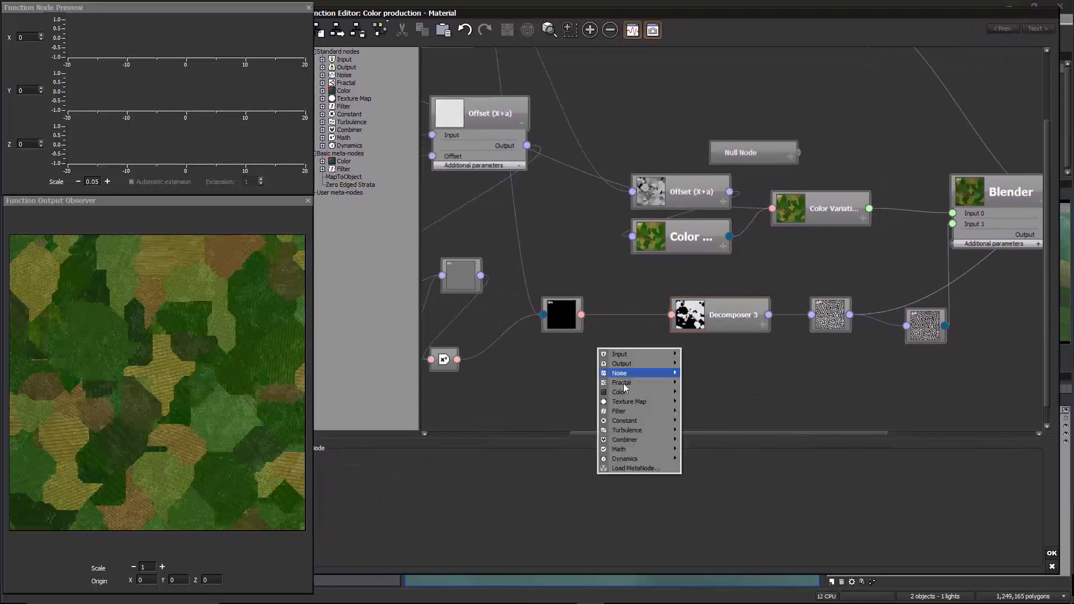
{"action": "mouse_move", "coordinate": [647, 430]}
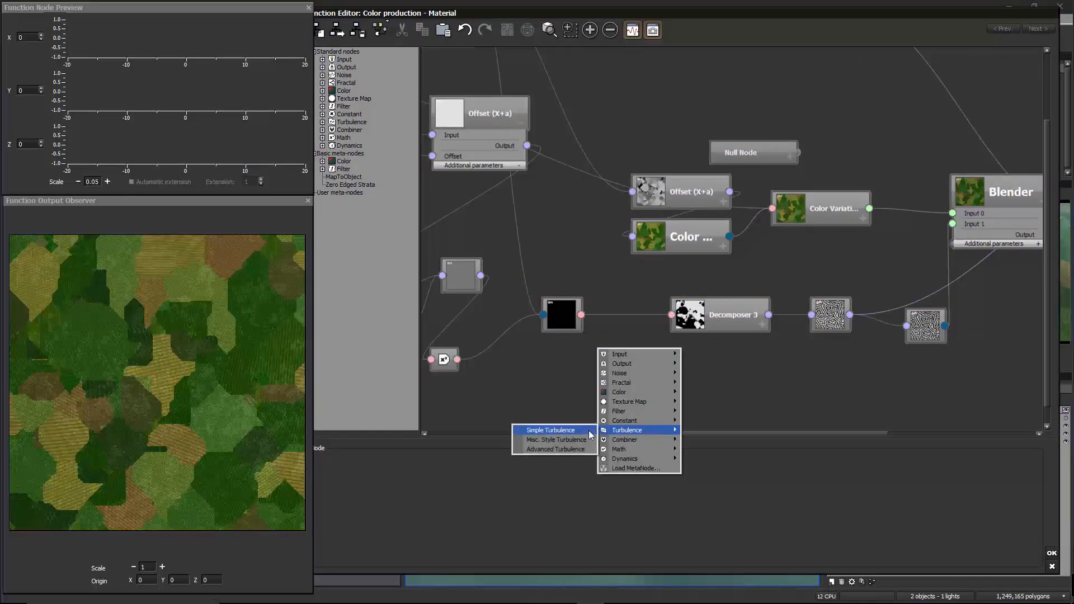
{"action": "left_click", "coordinate": [589, 431]}
{"action": "left_click_drag", "start_coordinate": [620, 344], "coordinate": [581, 315]}
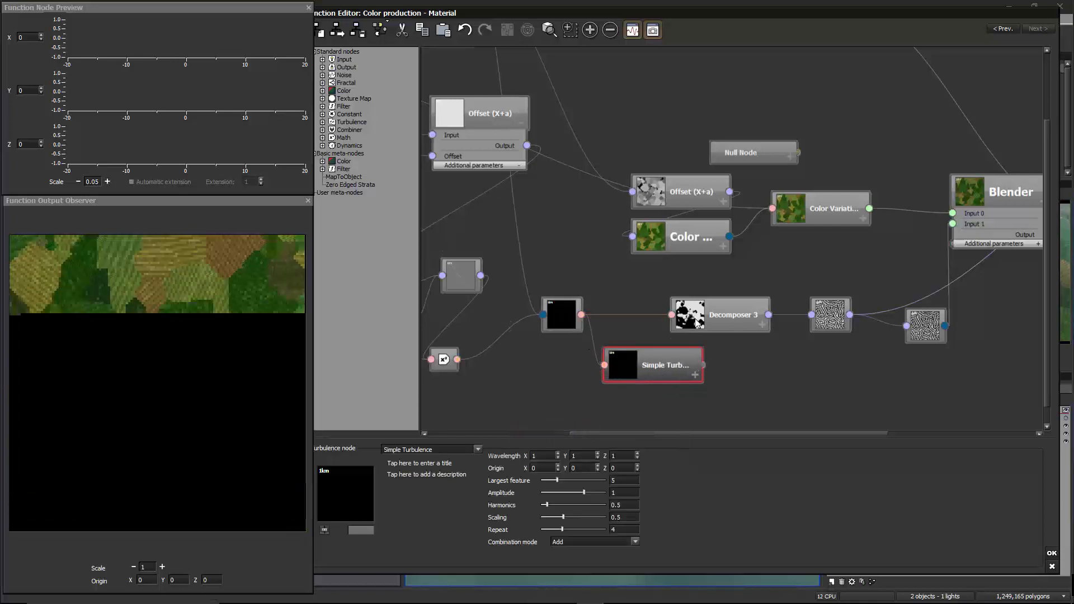
{"action": "left_click_drag", "start_coordinate": [691, 328], "coordinate": [664, 342]}
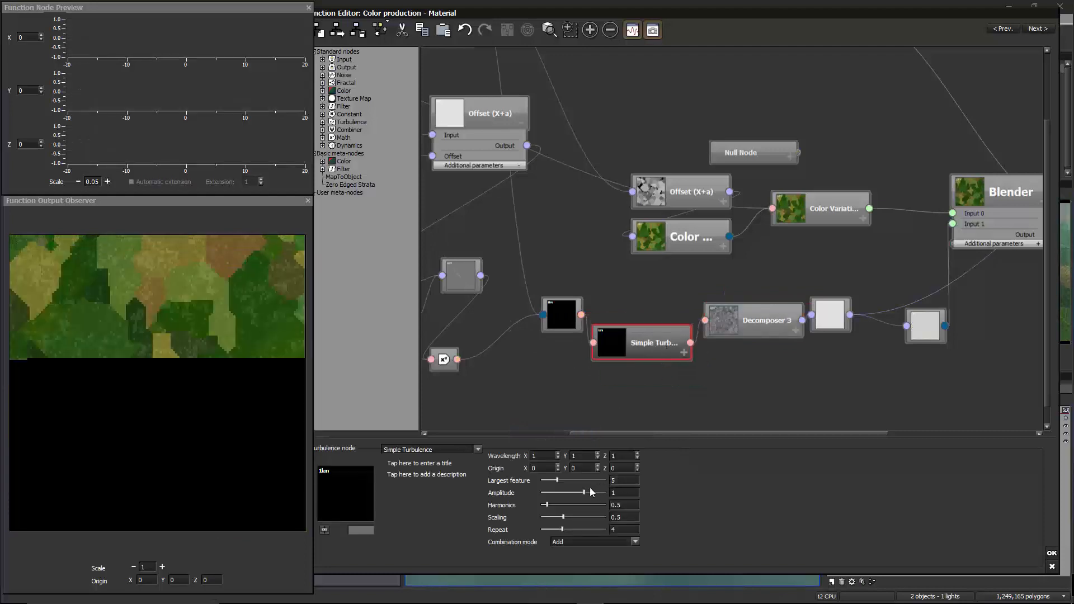
- Set the output preview scale to 4 and the Simple Turbulence node's amplitude to 0.01
{"action": "left_click", "coordinate": [163, 567]}
{"action": "left_click", "coordinate": [162, 567]}
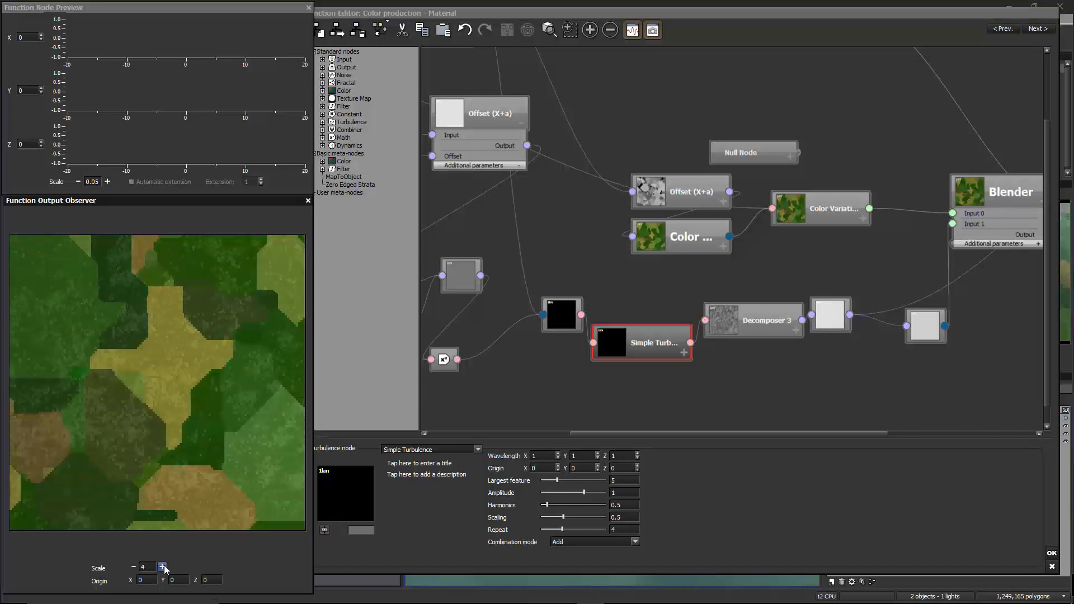
{"action": "left_click", "coordinate": [162, 567]}
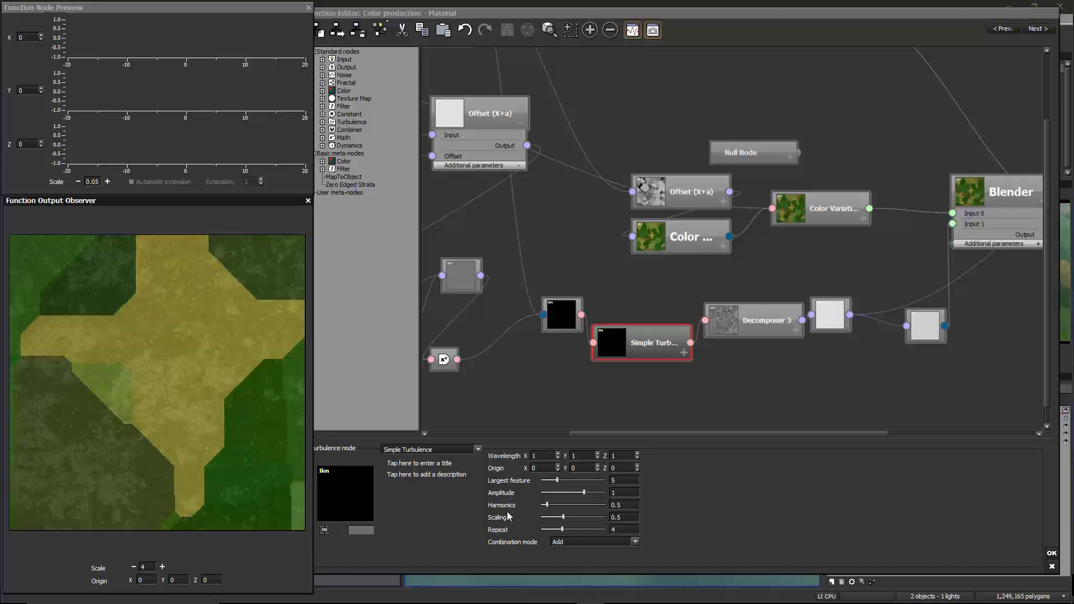
{"action": "left_click_drag", "start_coordinate": [569, 497], "coordinate": [551, 498]}
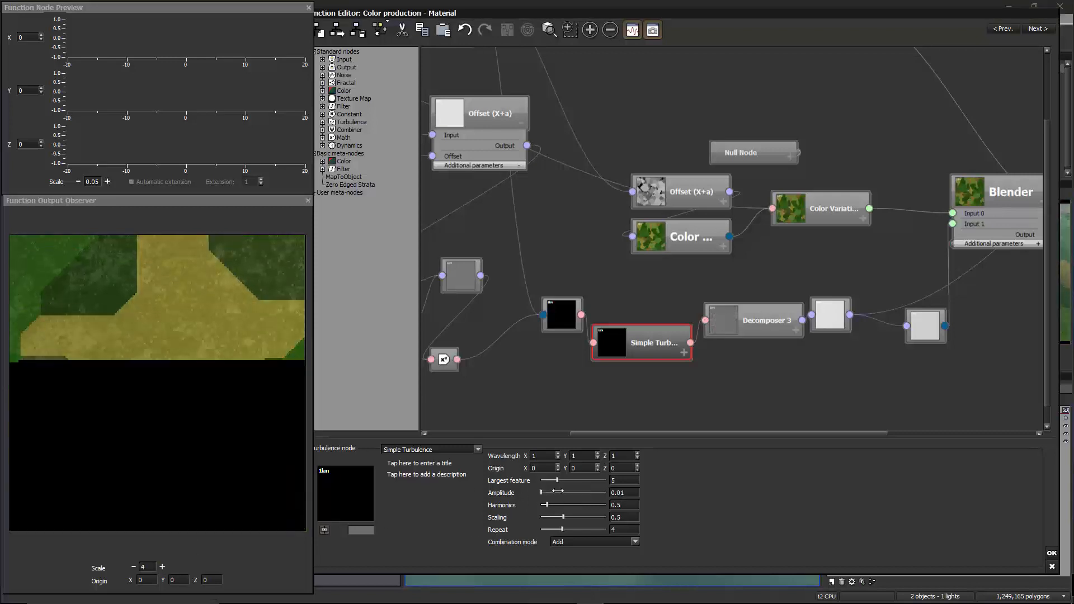
- Line up the Axis orientation and Simple Turbulence nodes, and delete the turbulence node
{"action": "left_click_drag", "start_coordinate": [574, 323], "coordinate": [556, 329]}
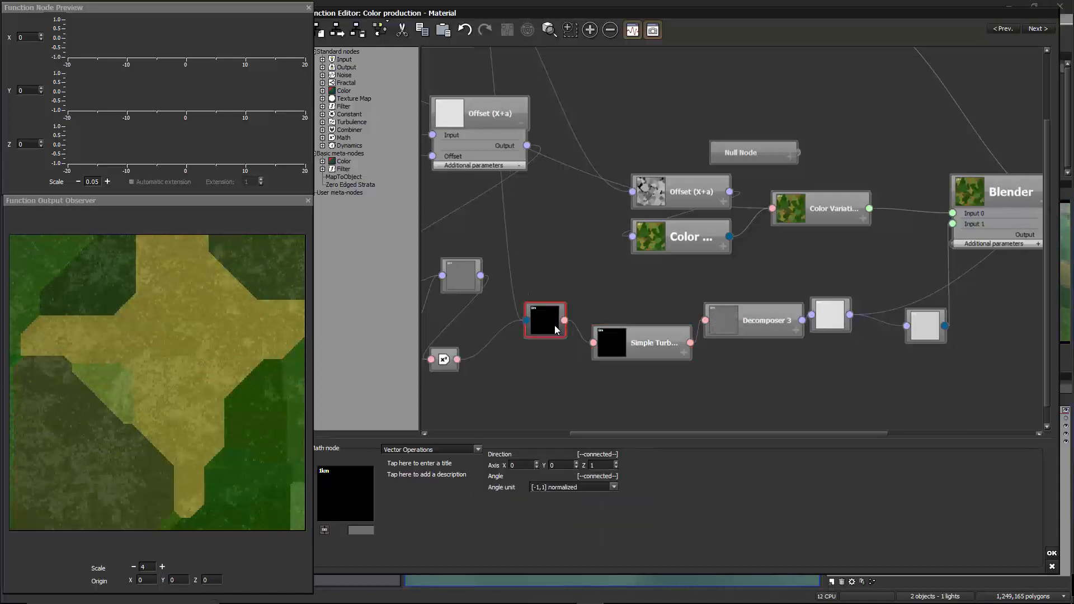
{"action": "left_click_drag", "start_coordinate": [623, 335], "coordinate": [611, 318]}
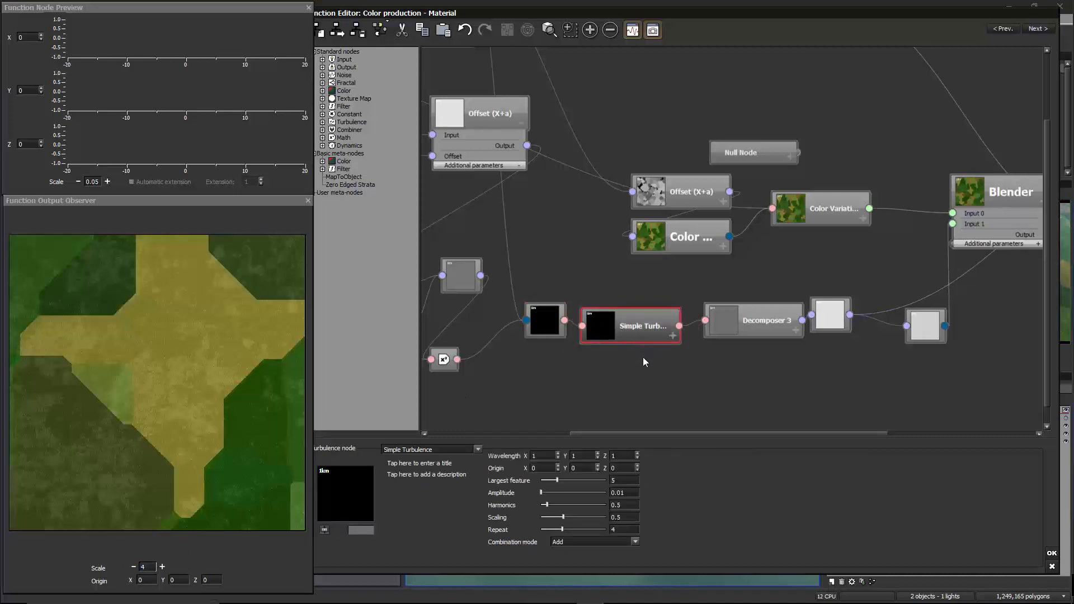
{"action": "key", "text": "Delete"}
- Move the 25.0 Constant Number node beneath the gap between Multiply by and Offset (X+a), and set the output preview scale to 2
{"action": "middle_click_drag", "start_coordinate": [554, 355], "coordinate": [723, 366]}
{"action": "left_click_drag", "start_coordinate": [656, 391], "coordinate": [638, 392]}
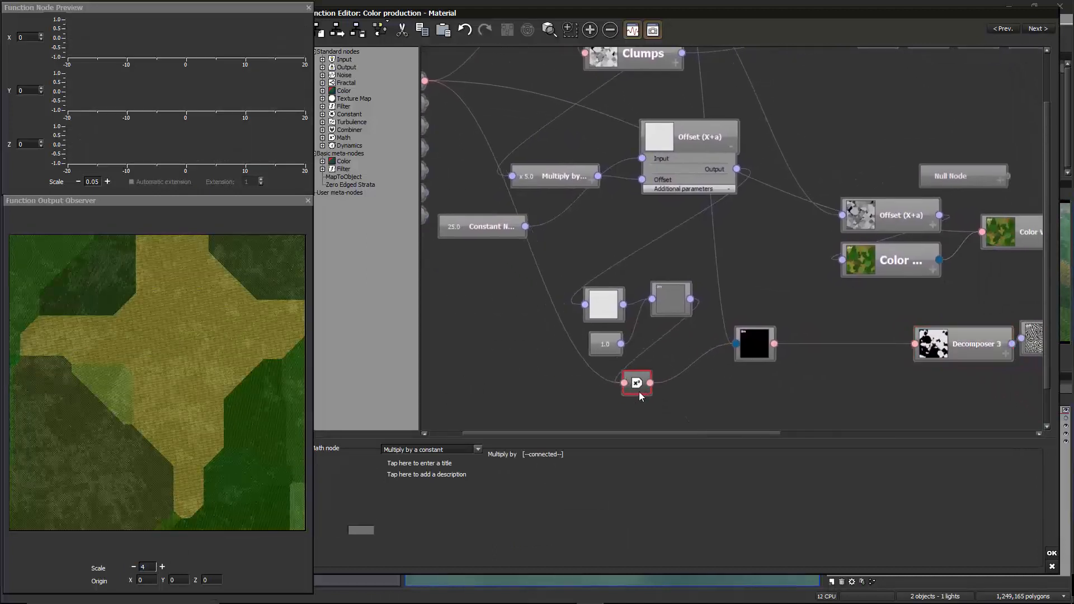
{"action": "middle_click_drag", "start_coordinate": [496, 246], "coordinate": [519, 282]}
{"action": "left_click_drag", "start_coordinate": [513, 267], "coordinate": [650, 258]}
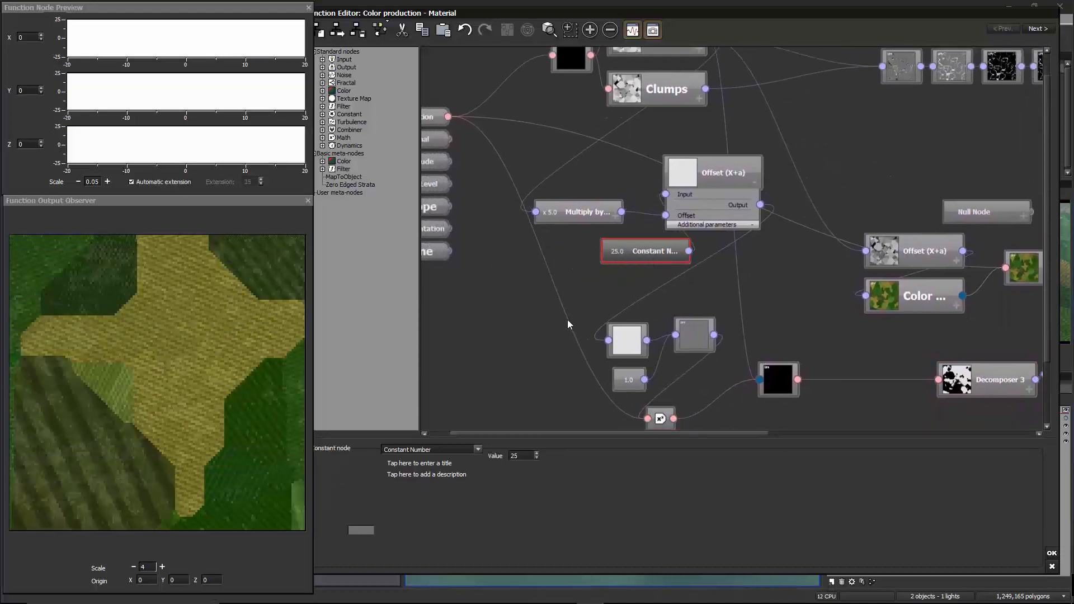
{"action": "left_click", "coordinate": [133, 568]}
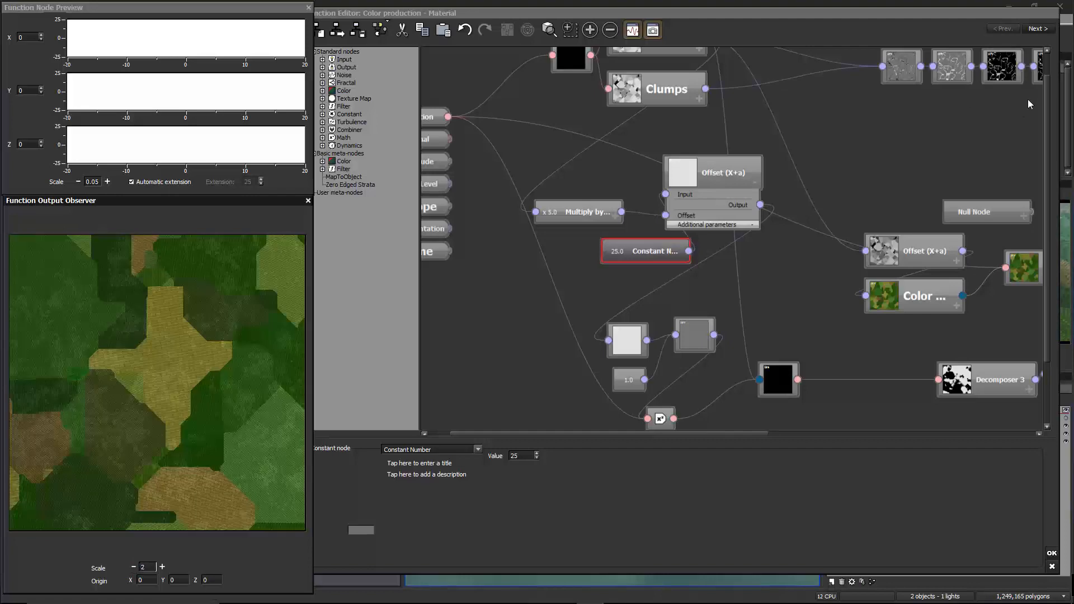
- Accept the color production function and move the main camera down close to the fields
{"action": "left_click_drag", "start_coordinate": [959, 13], "coordinate": [777, 29]}
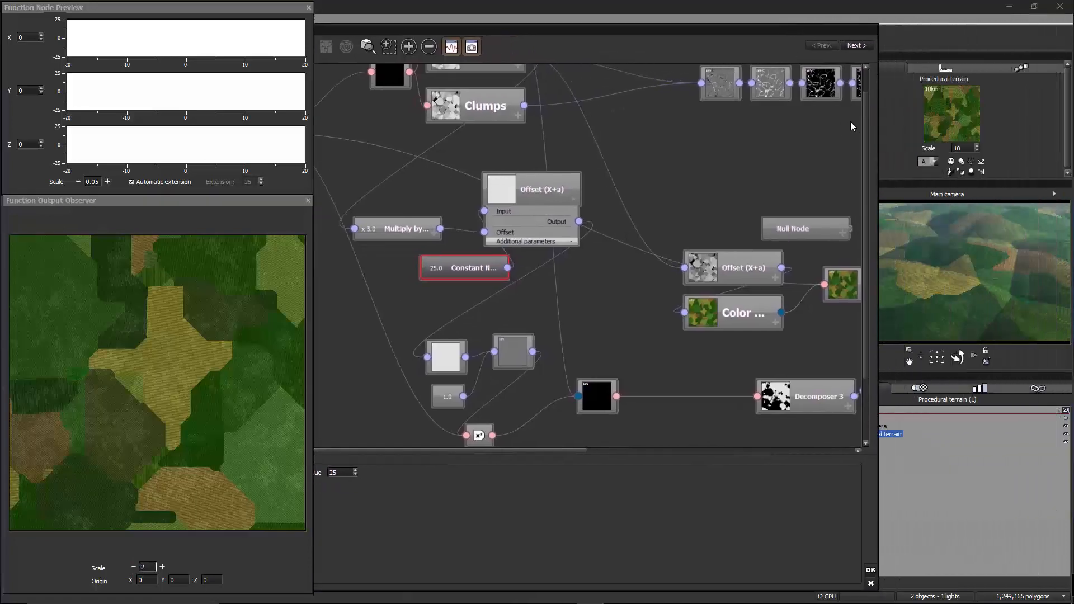
{"action": "left_click", "coordinate": [871, 569]}
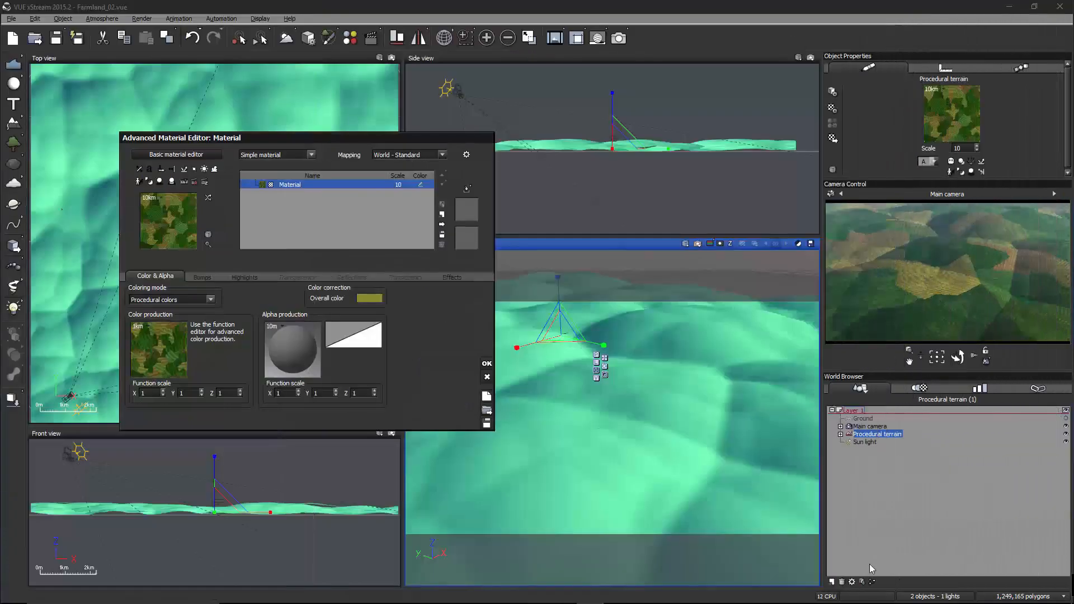
{"action": "left_click_drag", "start_coordinate": [921, 354], "coordinate": [920, 353]}
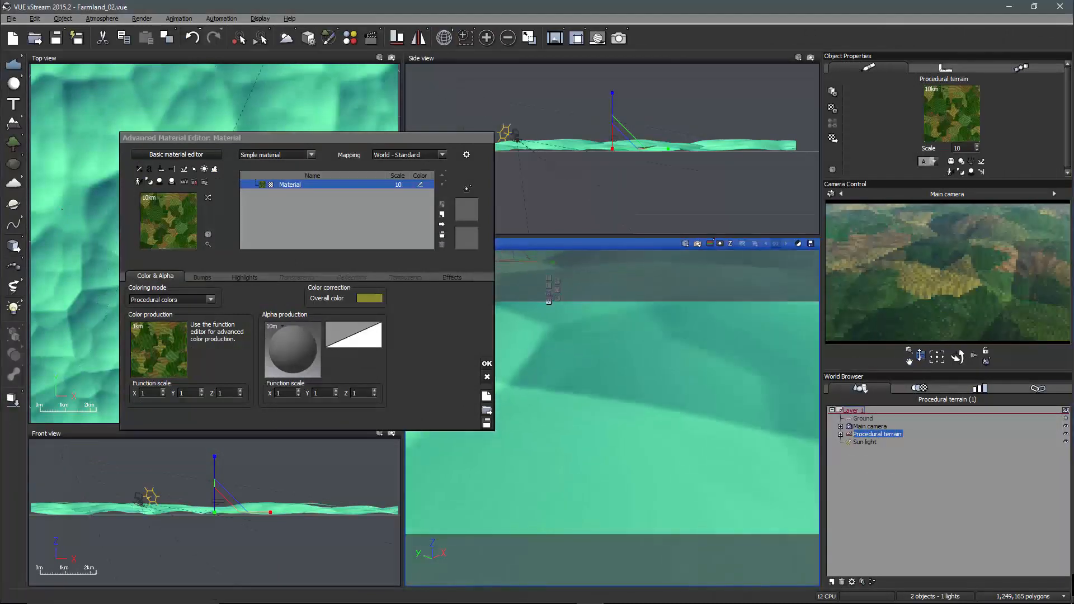
- Reopen the terrain material's color production function at the stripe nodes
{"action": "left_click", "coordinate": [160, 338]}
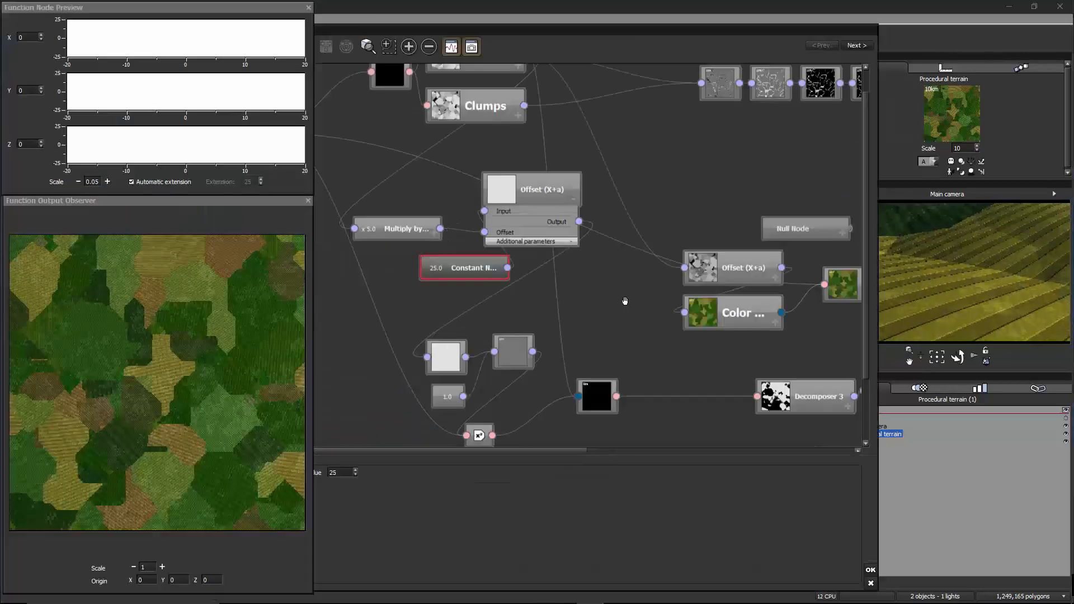
{"action": "middle_click_drag", "start_coordinate": [624, 297], "coordinate": [491, 234]}
{"action": "left_click", "coordinate": [536, 354]}
{"action": "middle_click_drag", "start_coordinate": [536, 354], "coordinate": [634, 339]}
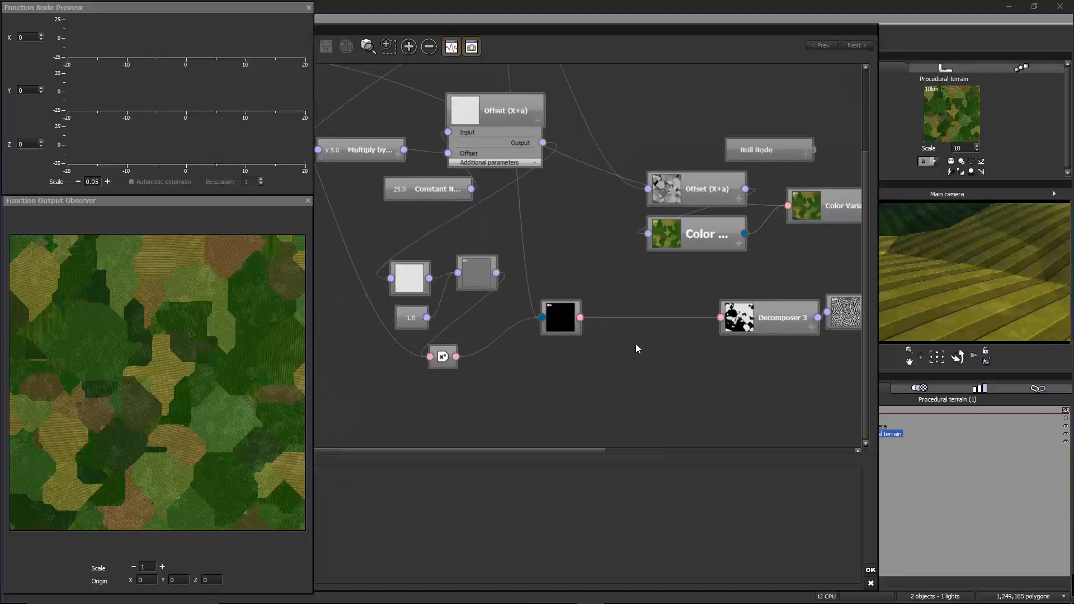
- Try a new Simple Turbulence node again, wired from the Axis orientation output into Decomposer 3
{"action": "right_click", "coordinate": [636, 345]}
{"action": "mouse_move", "coordinate": [672, 429]}
{"action": "left_click", "coordinate": [589, 426]}
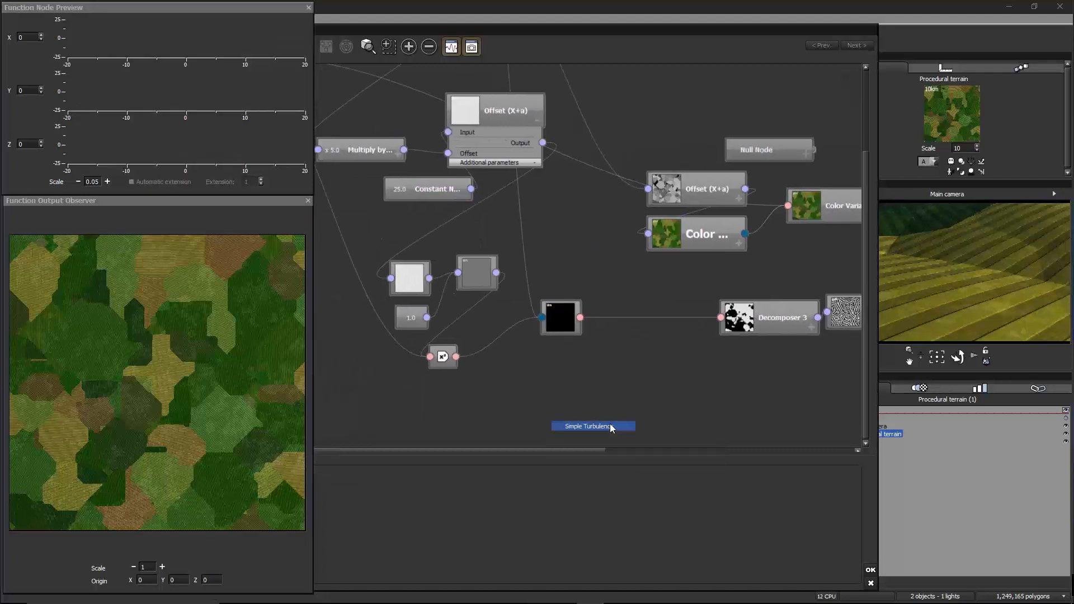
{"action": "left_click_drag", "start_coordinate": [652, 338], "coordinate": [640, 370]}
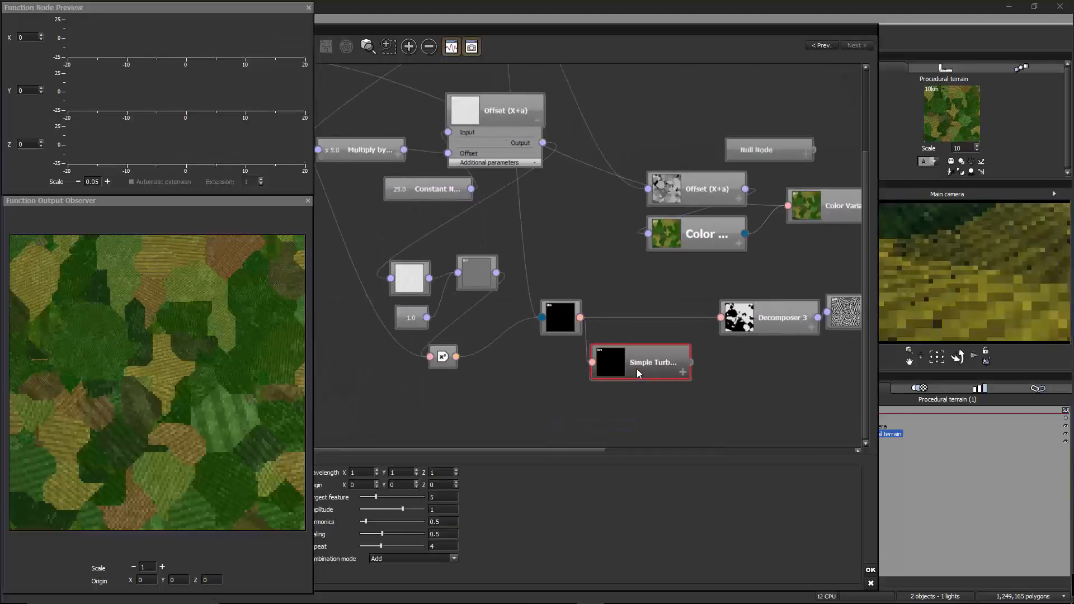
{"action": "left_click_drag", "start_coordinate": [721, 318], "coordinate": [679, 329]}
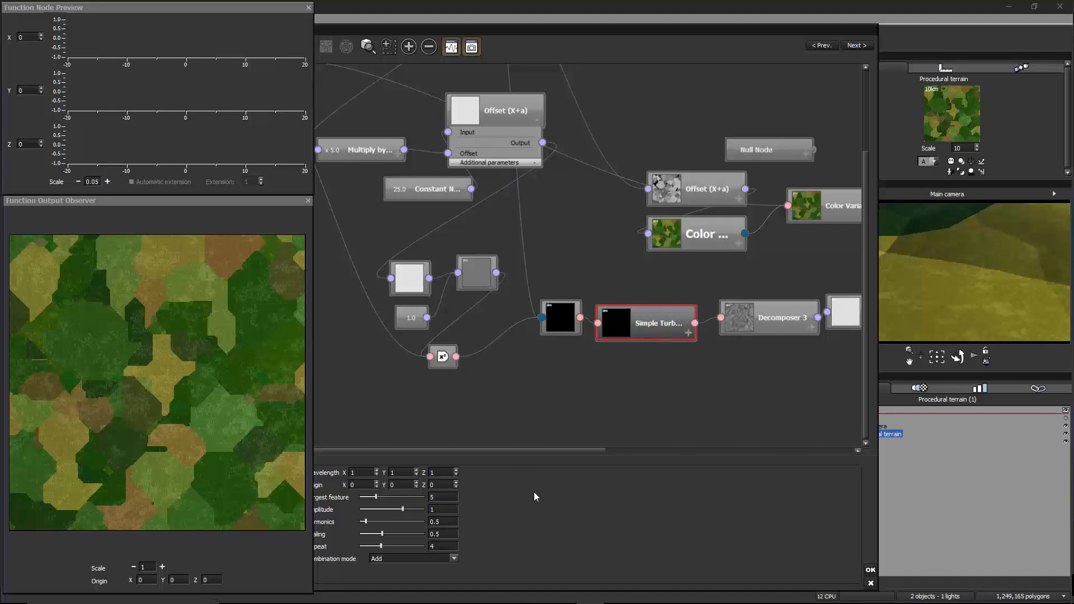
- Delete the Simple Turbulence node and show the Axis orientation node's parameters
{"action": "left_click_drag", "start_coordinate": [540, 491], "coordinate": [582, 488]}
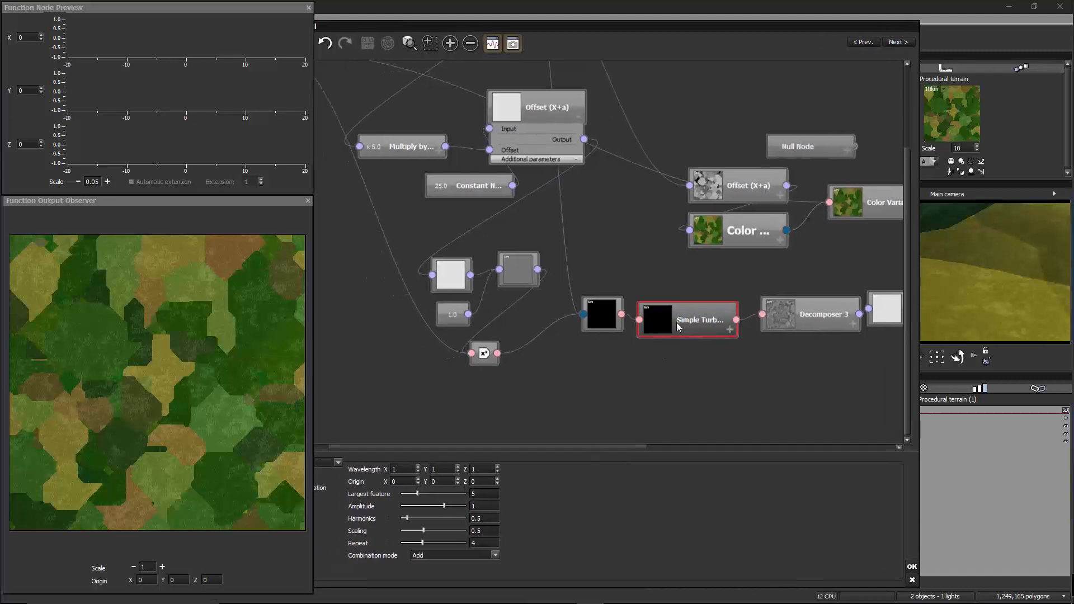
{"action": "key", "text": "Delete"}
{"action": "left_click", "coordinate": [603, 303]}
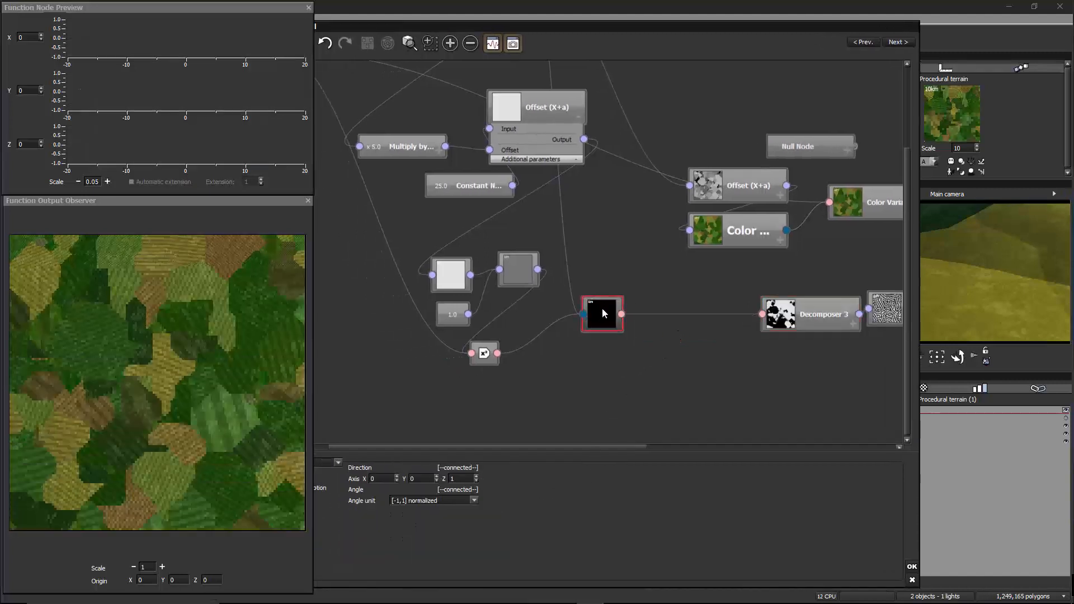
{"action": "left_click_drag", "start_coordinate": [577, 519], "coordinate": [532, 518]}
- Add a vector Offset math node and wire it between the Axis orientation node and Decomposer 3
{"action": "left_click", "coordinate": [609, 339]}
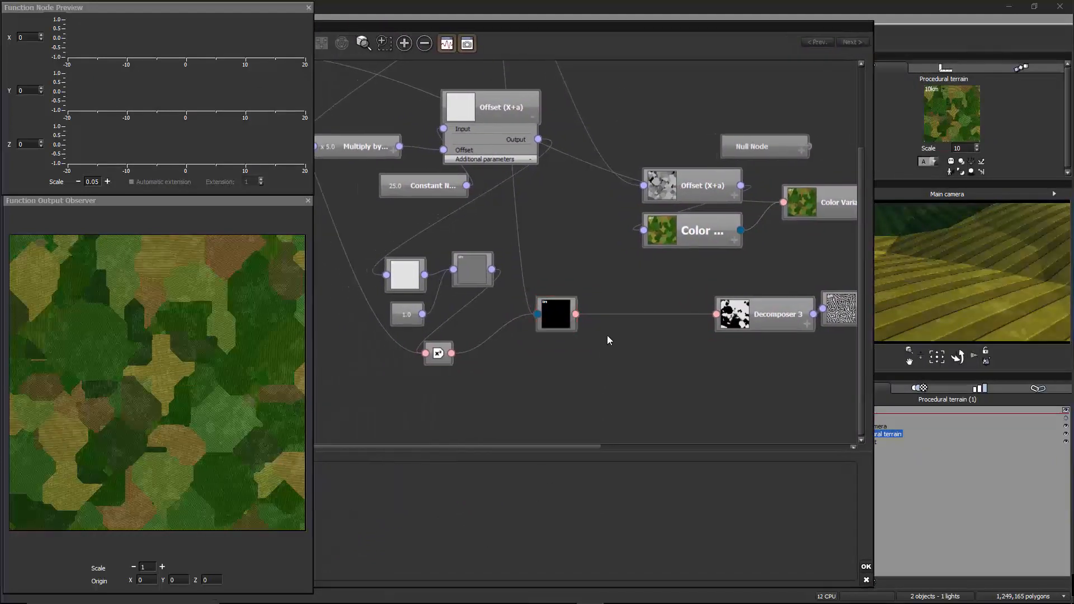
{"action": "right_click", "coordinate": [604, 348]}
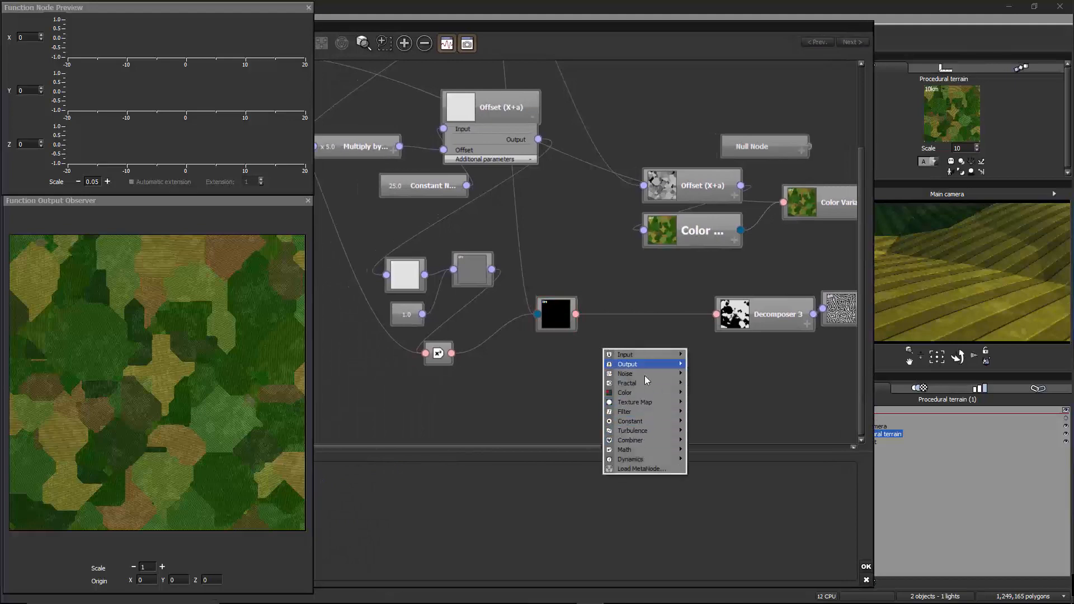
{"action": "mouse_move", "coordinate": [653, 448]}
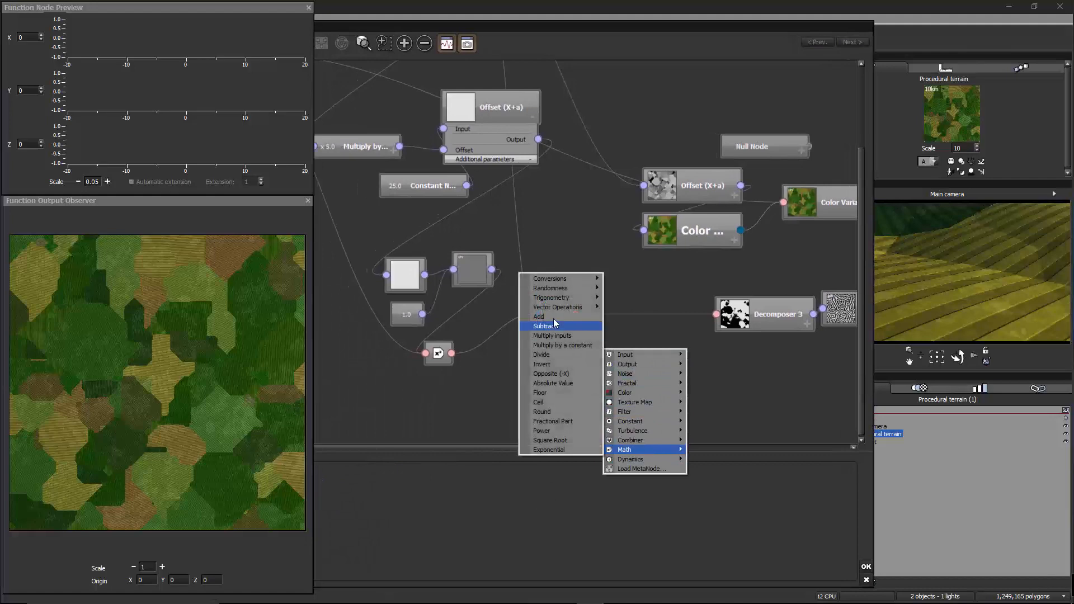
{"action": "mouse_move", "coordinate": [563, 307]}
{"action": "left_click", "coordinate": [496, 308]}
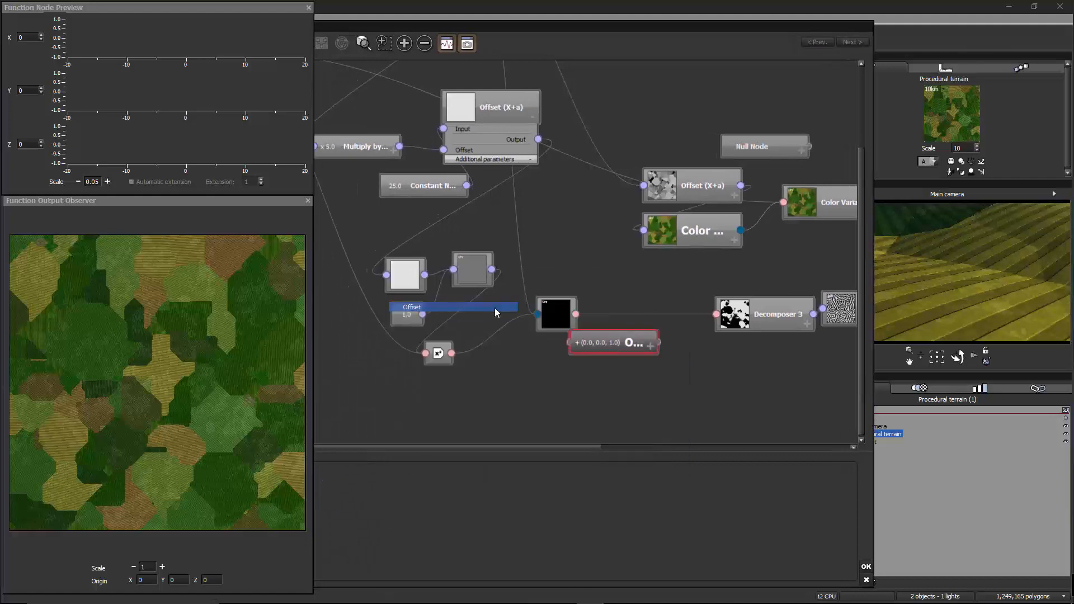
{"action": "left_click_drag", "start_coordinate": [597, 345], "coordinate": [575, 315]}
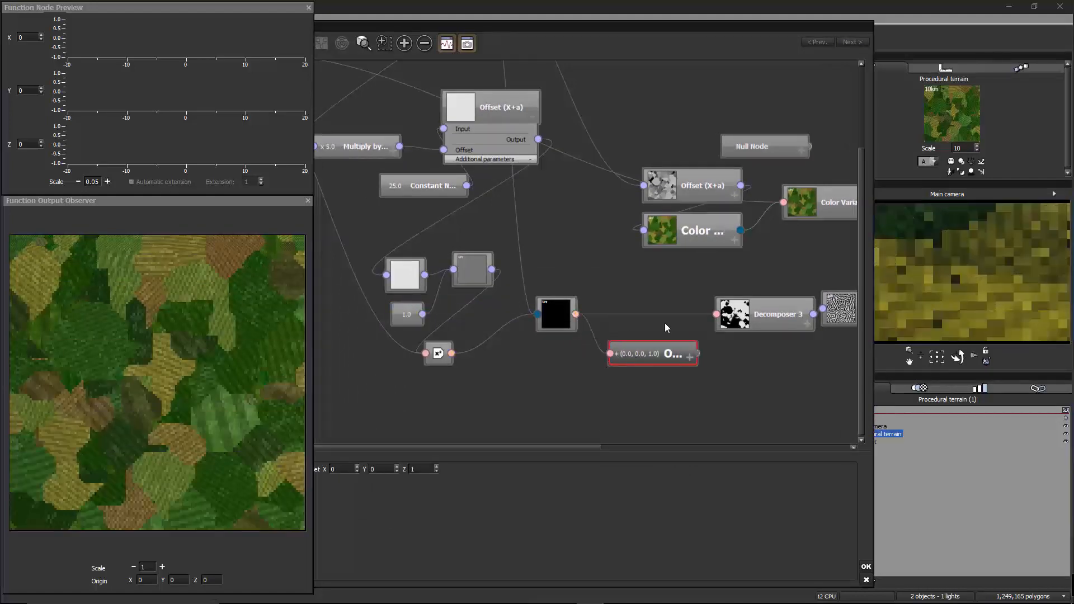
{"action": "left_click_drag", "start_coordinate": [717, 314], "coordinate": [638, 344]}
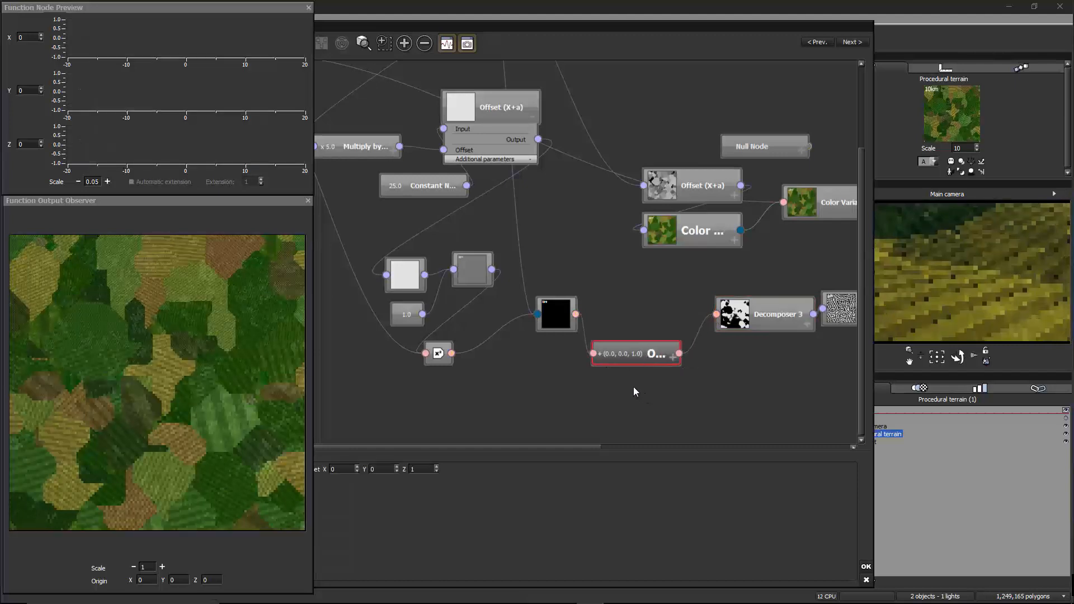
- Make the vector Offset node's offset parameter connectable and place its Constant Vector node below the Multiply by a constant node
{"action": "mouse_move", "coordinate": [601, 385]}
{"action": "middle_mouse_down"}
{"action": "mouse_move", "coordinate": [632, 398]}
{"action": "mouse_move", "coordinate": [615, 407]}
{"action": "mouse_move", "coordinate": [591, 395]}
{"action": "middle_mouse_up"}
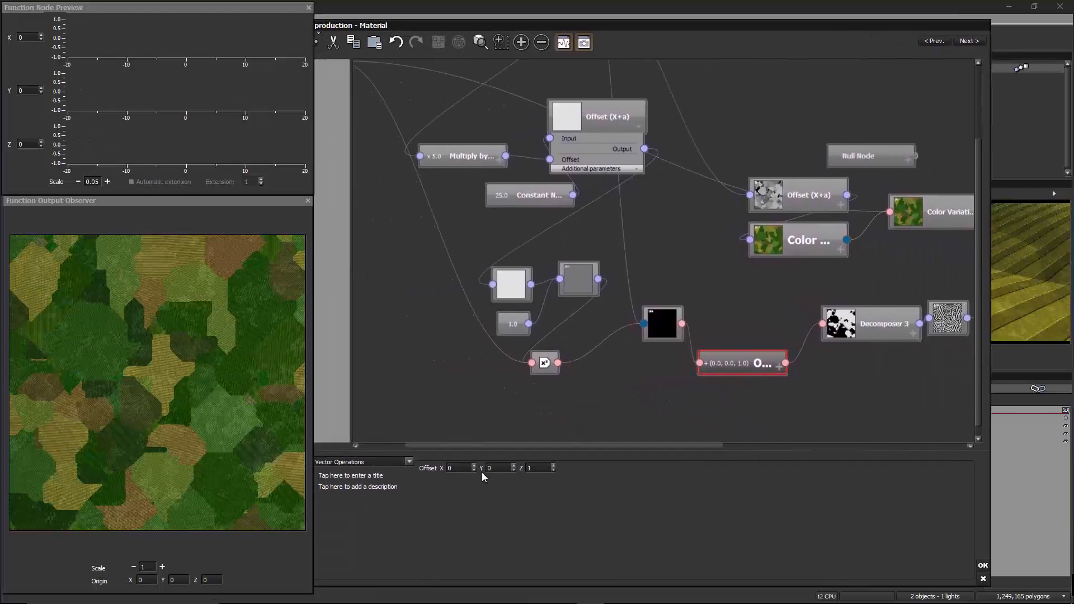
{"action": "right_click", "coordinate": [427, 469]}
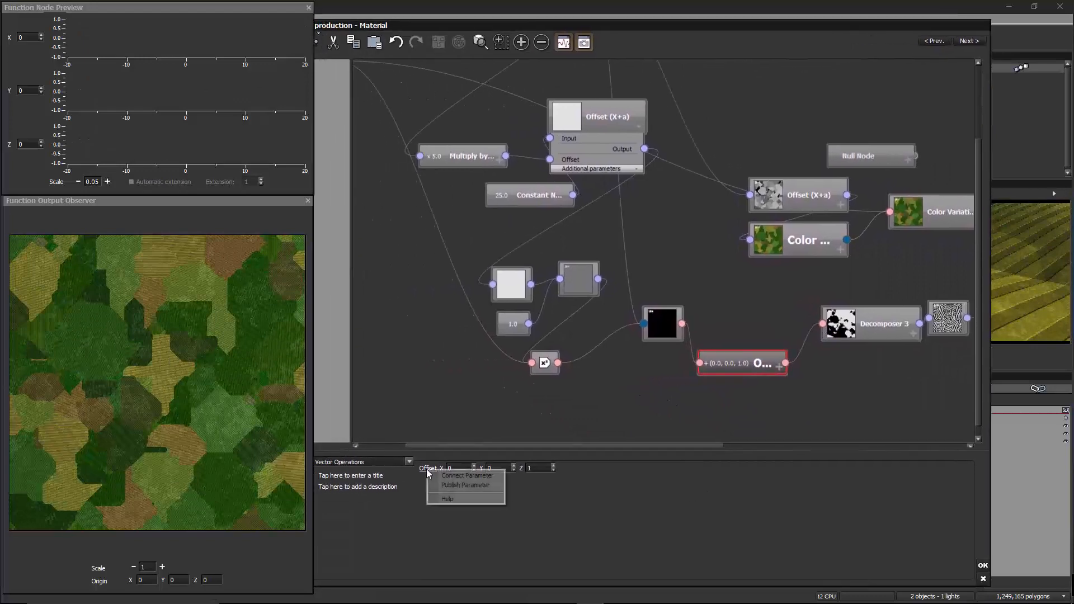
{"action": "left_click", "coordinate": [456, 475]}
{"action": "left_click_drag", "start_coordinate": [587, 362], "coordinate": [526, 392]}
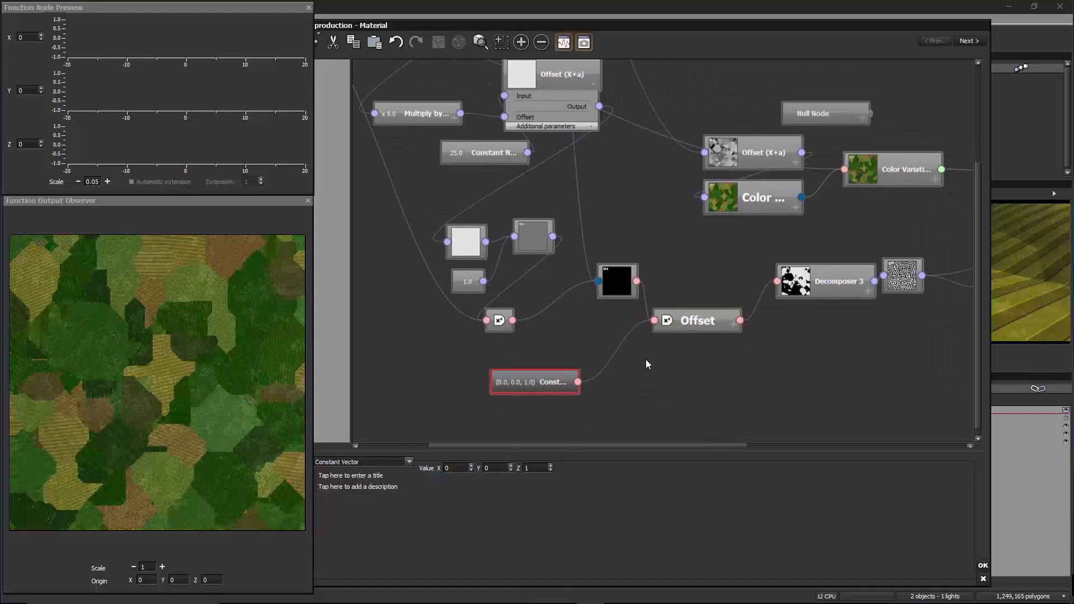
- Add a Simple Turbulence node and place it just before the Constant Vector node
{"action": "right_click", "coordinate": [646, 359]}
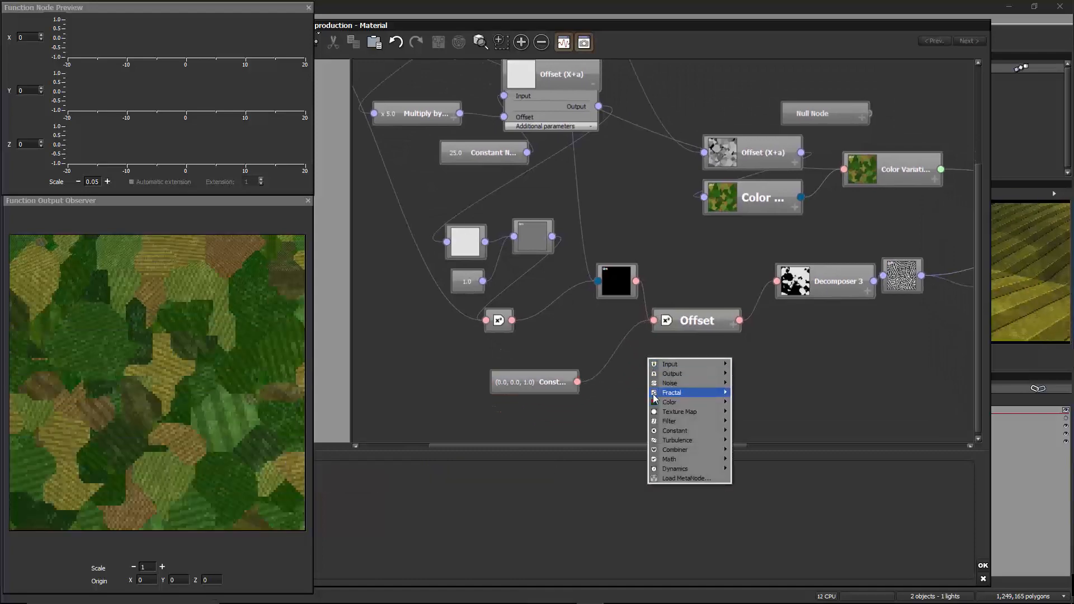
{"action": "mouse_move", "coordinate": [671, 440]}
{"action": "left_click", "coordinate": [616, 441]}
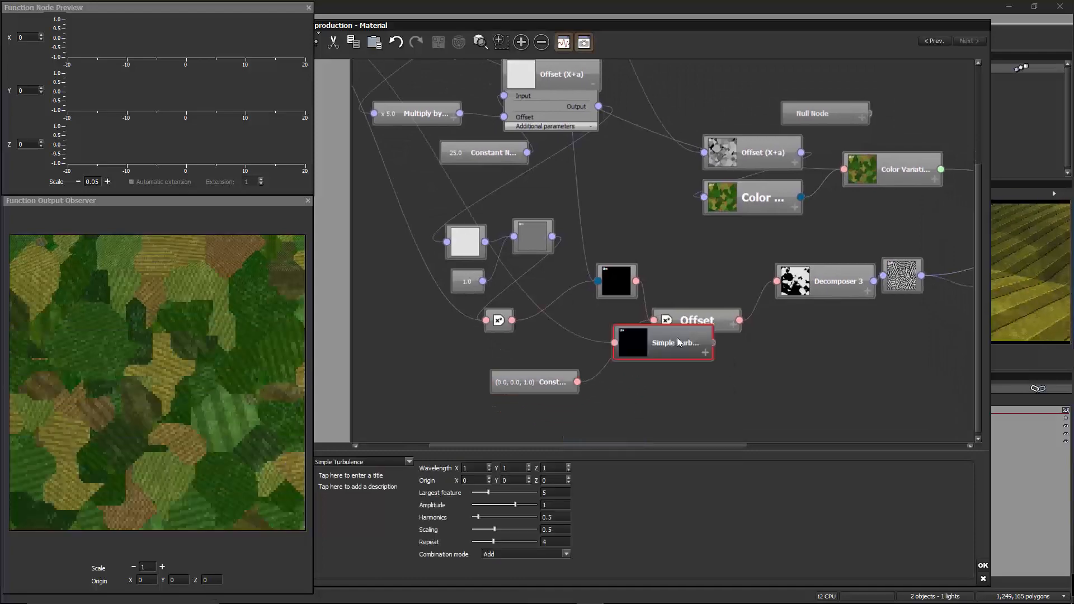
{"action": "left_click_drag", "start_coordinate": [678, 342], "coordinate": [449, 371]}
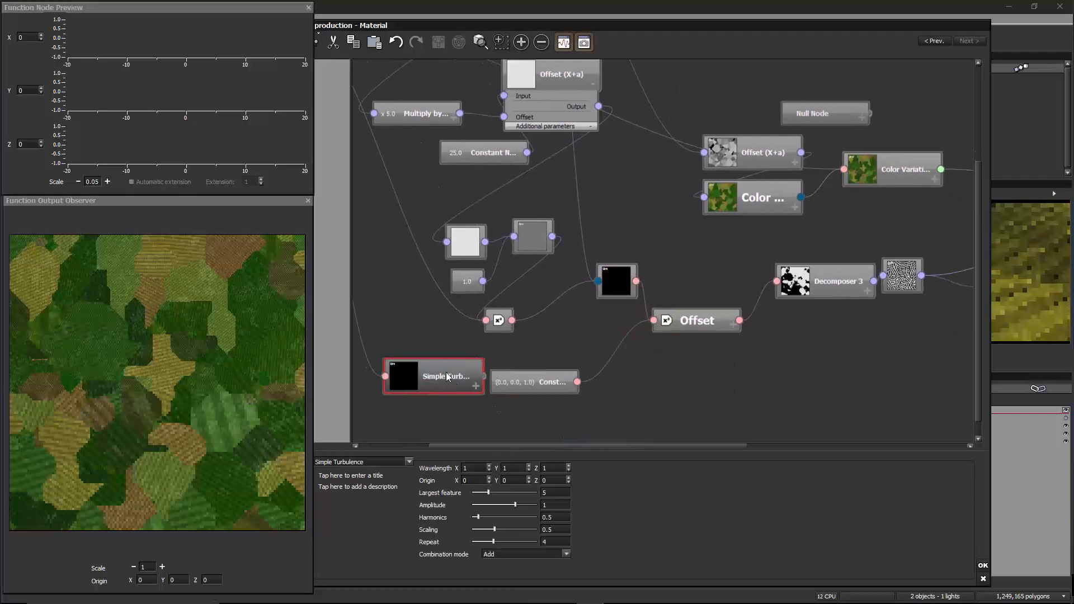
- Expand the vector Offset node, connect Simple Turbulence to its offset input, and delete the replaced Constant Vector node
{"action": "left_click", "coordinate": [734, 325]}
{"action": "left_click_drag", "start_coordinate": [655, 357], "coordinate": [457, 369]}
{"action": "left_click", "coordinate": [527, 384]}
{"action": "key", "text": "Delete"}
{"action": "left_click_drag", "start_coordinate": [697, 324], "coordinate": [680, 324]}
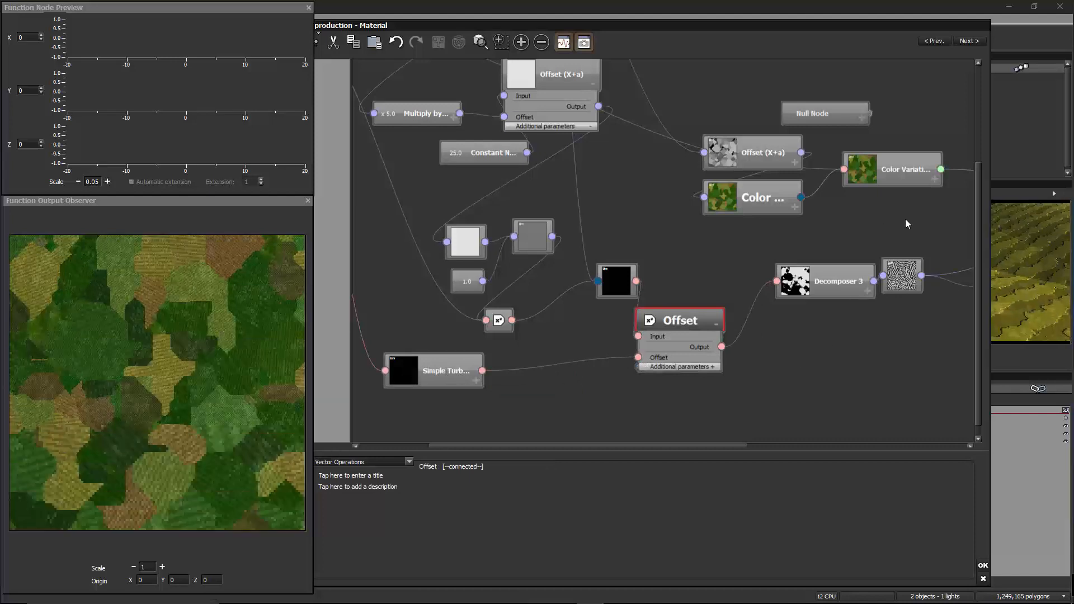
- Place the Simple Turbulence node close to the Offset node and reposition the function editor window to uncover the camera preview
{"action": "left_click_drag", "start_coordinate": [888, 26], "coordinate": [788, 38]}
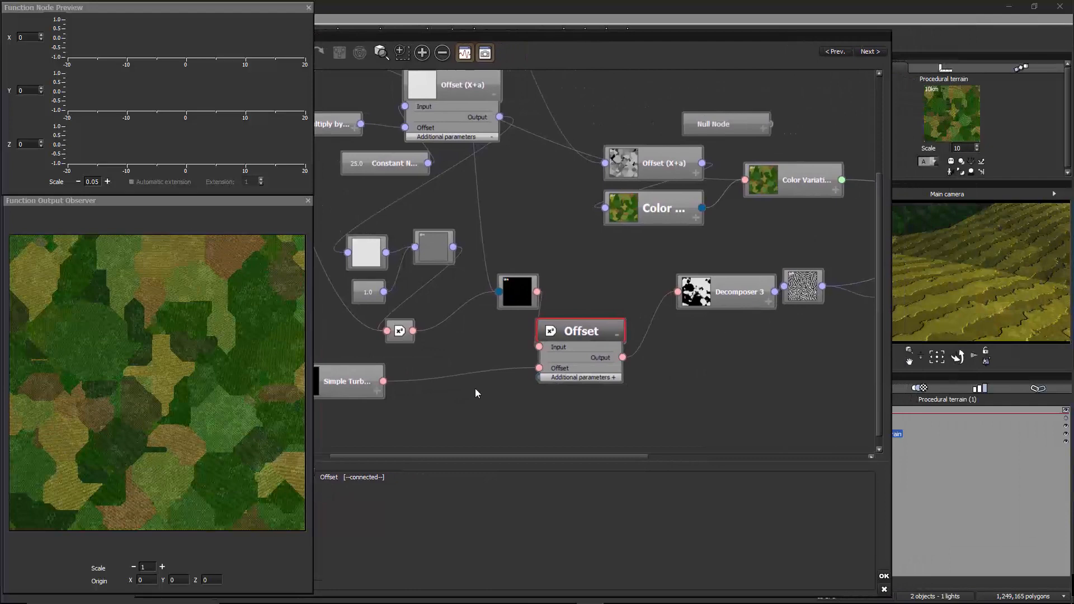
{"action": "left_click_drag", "start_coordinate": [350, 381], "coordinate": [469, 390]}
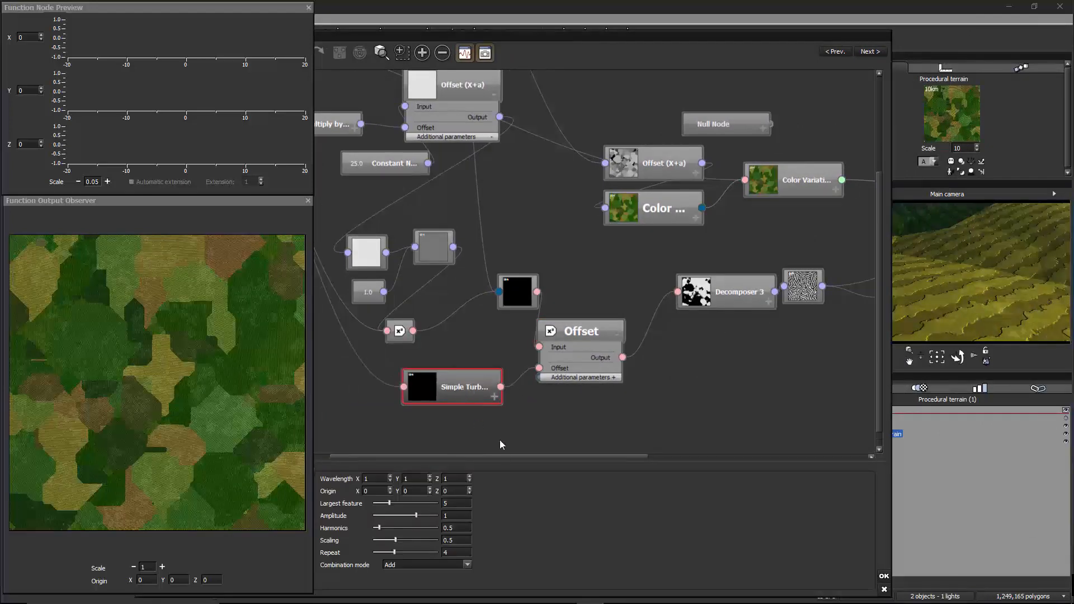
{"action": "left_click_drag", "start_coordinate": [585, 479], "coordinate": [620, 462]}
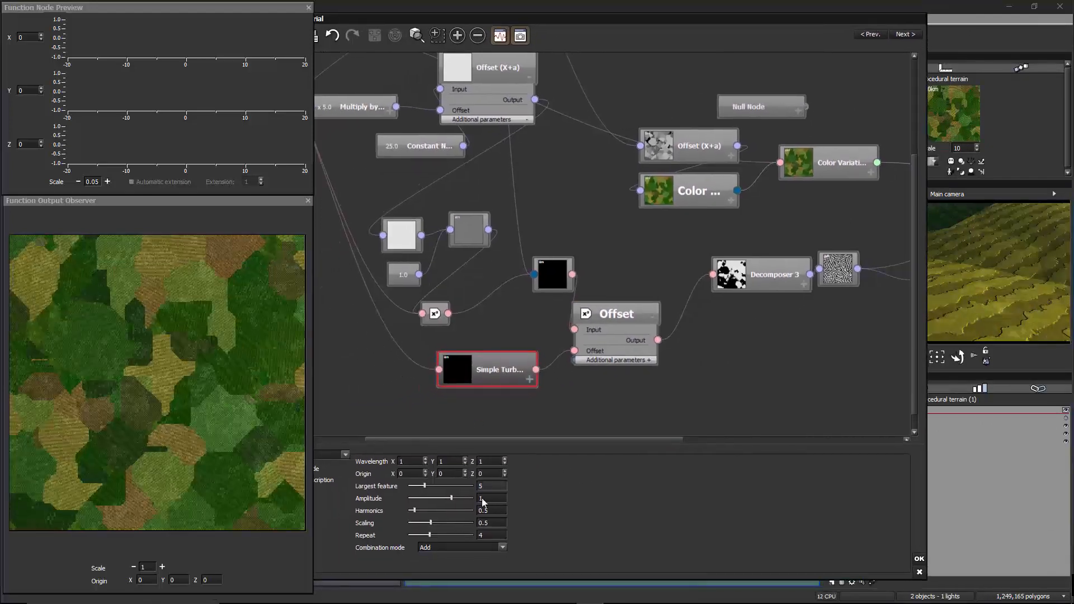
- Tune Simple Turbulence to an amplitude of about 0.62 and a largest feature of about 16.3, and accept the function and material edits
{"action": "left_click_drag", "start_coordinate": [466, 498], "coordinate": [436, 497]}
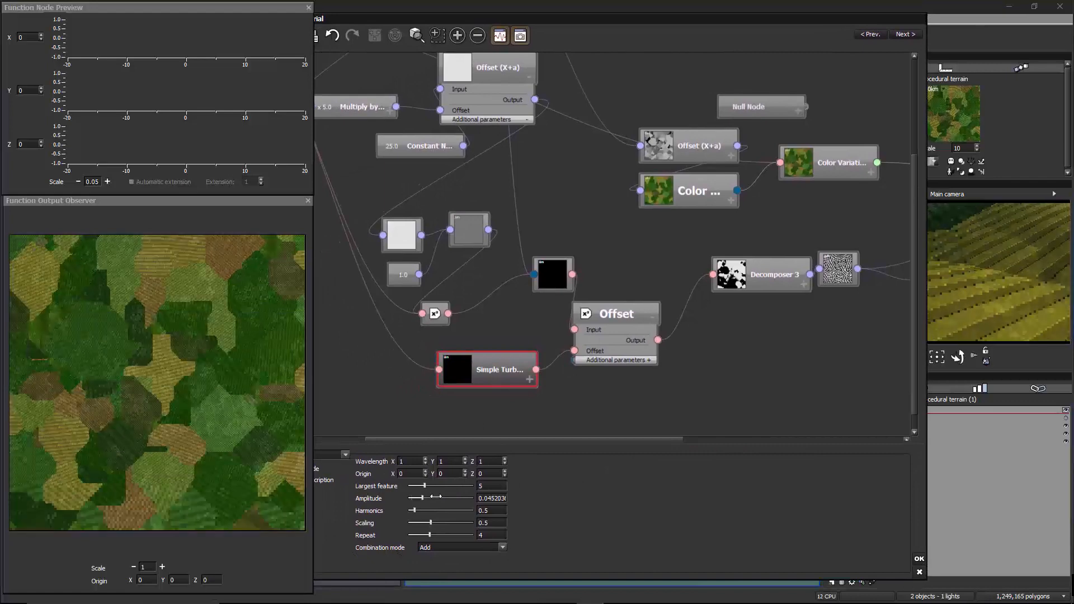
{"action": "left_click_drag", "start_coordinate": [436, 496], "coordinate": [452, 497]}
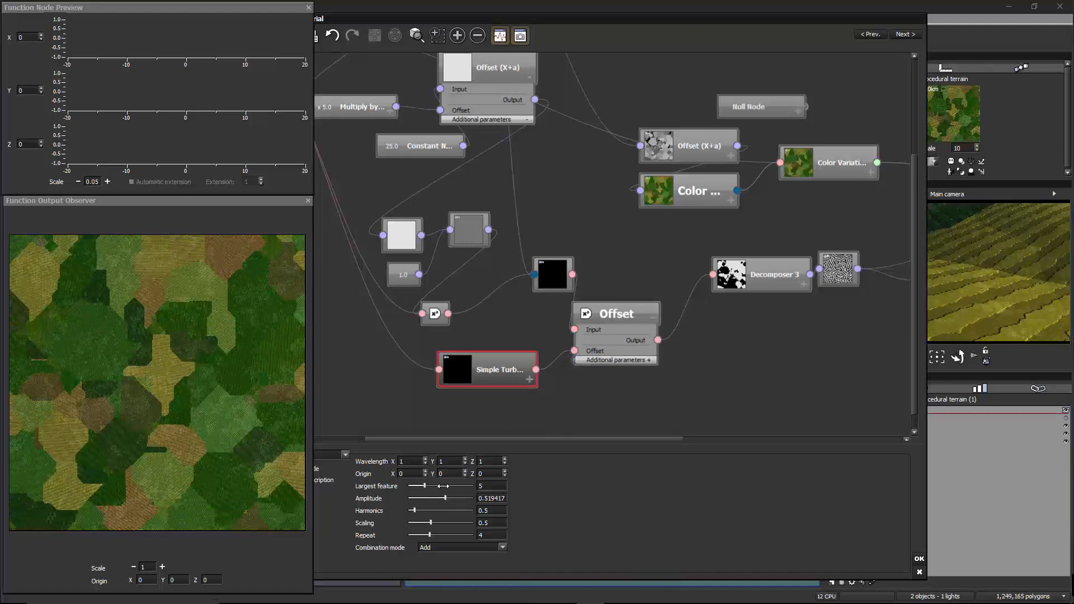
{"action": "left_click_drag", "start_coordinate": [443, 487], "coordinate": [462, 486]}
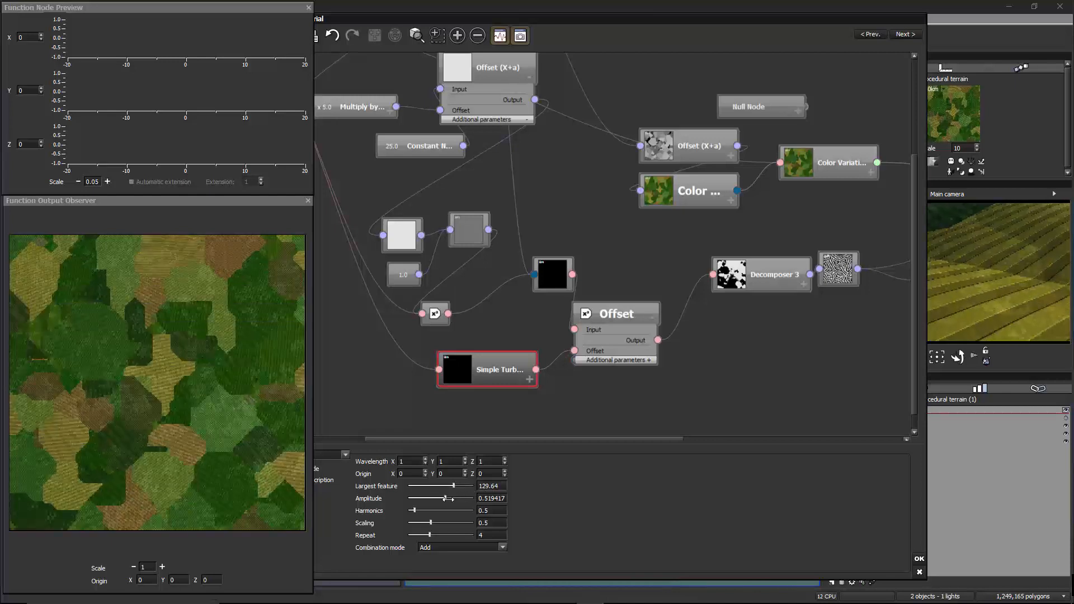
{"action": "left_click_drag", "start_coordinate": [446, 499], "coordinate": [453, 499]}
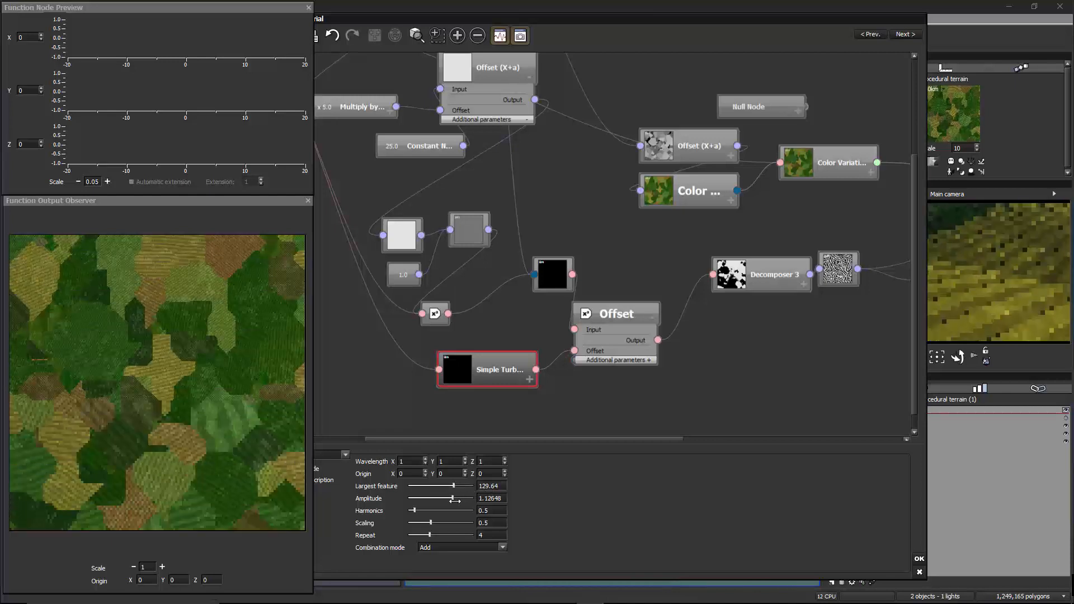
{"action": "left_click_drag", "start_coordinate": [456, 486], "coordinate": [445, 485]}
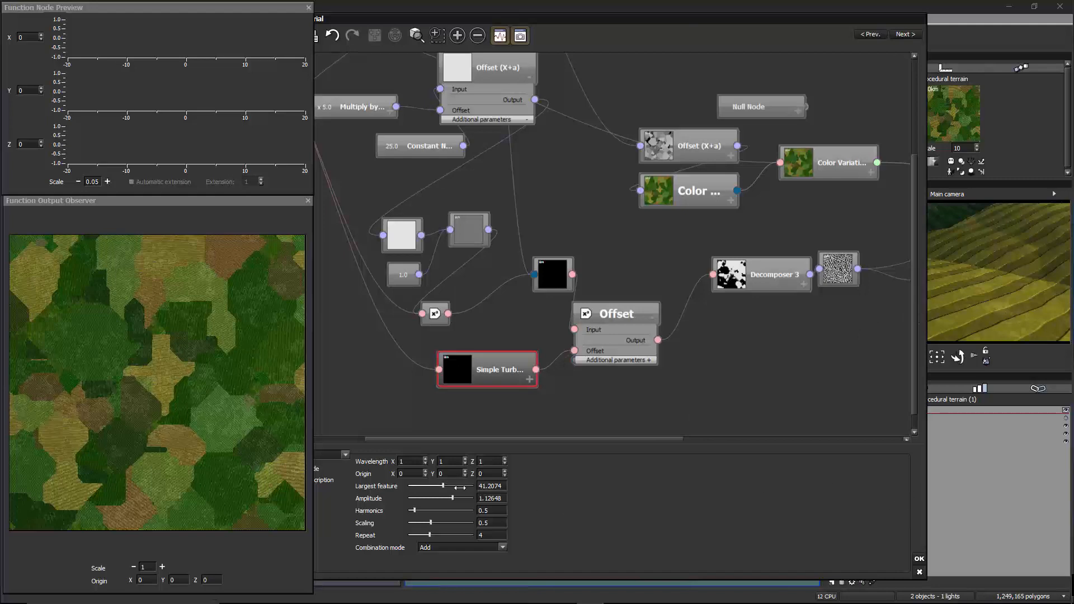
{"action": "left_click_drag", "start_coordinate": [460, 487], "coordinate": [455, 498]}
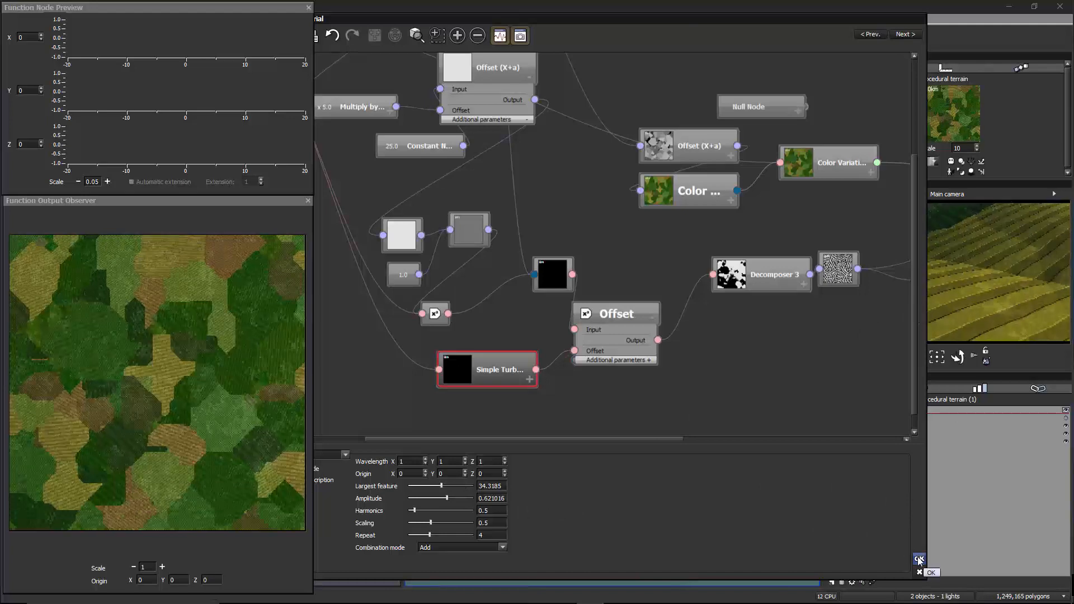
{"action": "left_click_drag", "start_coordinate": [455, 487], "coordinate": [448, 487]}
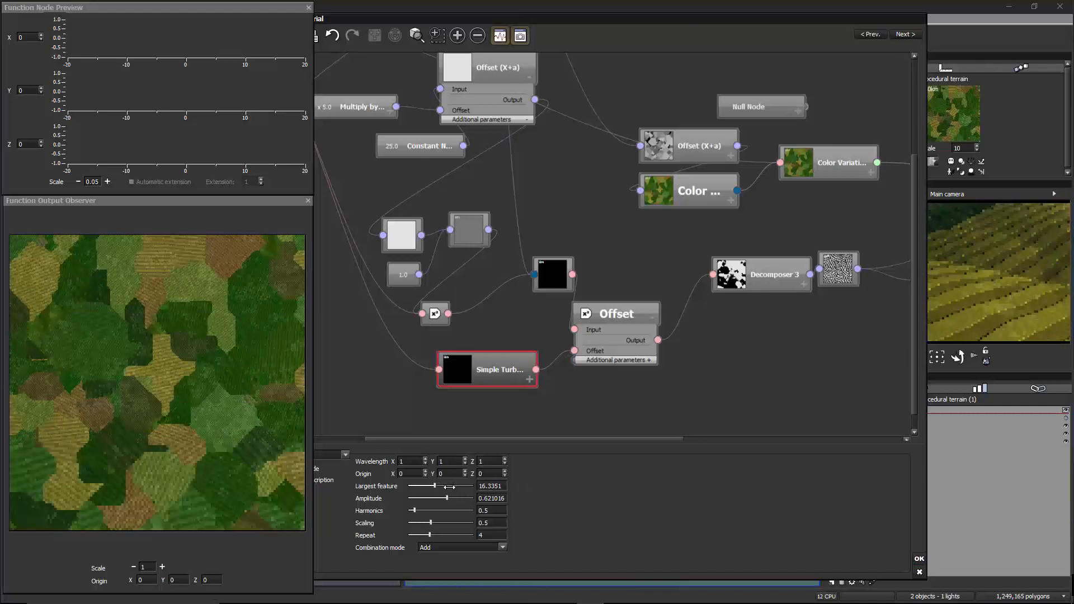
{"action": "left_click", "coordinate": [920, 558]}
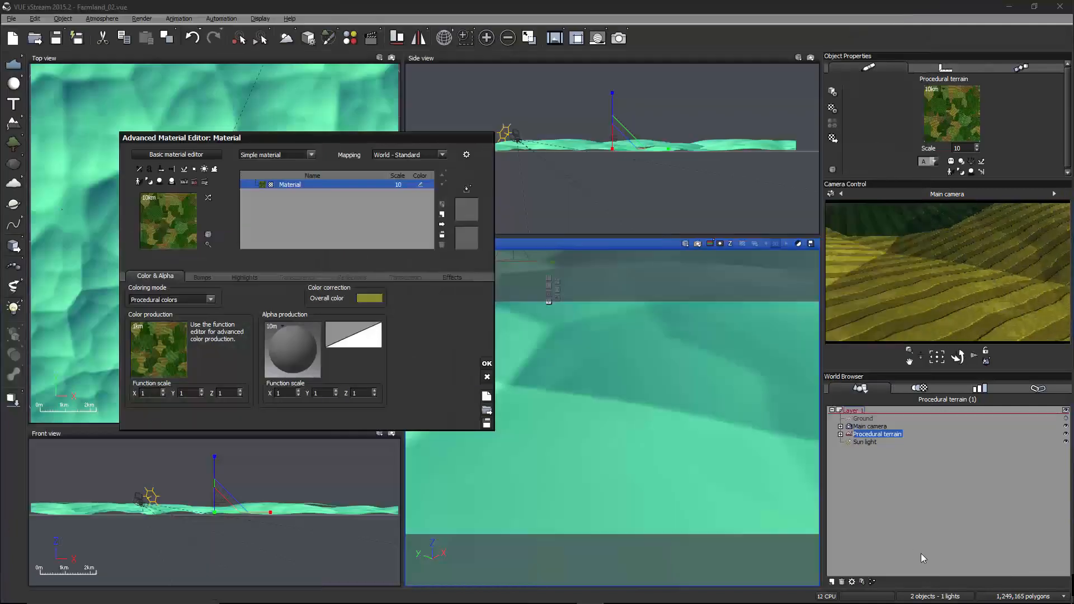
{"action": "left_click", "coordinate": [487, 363]}
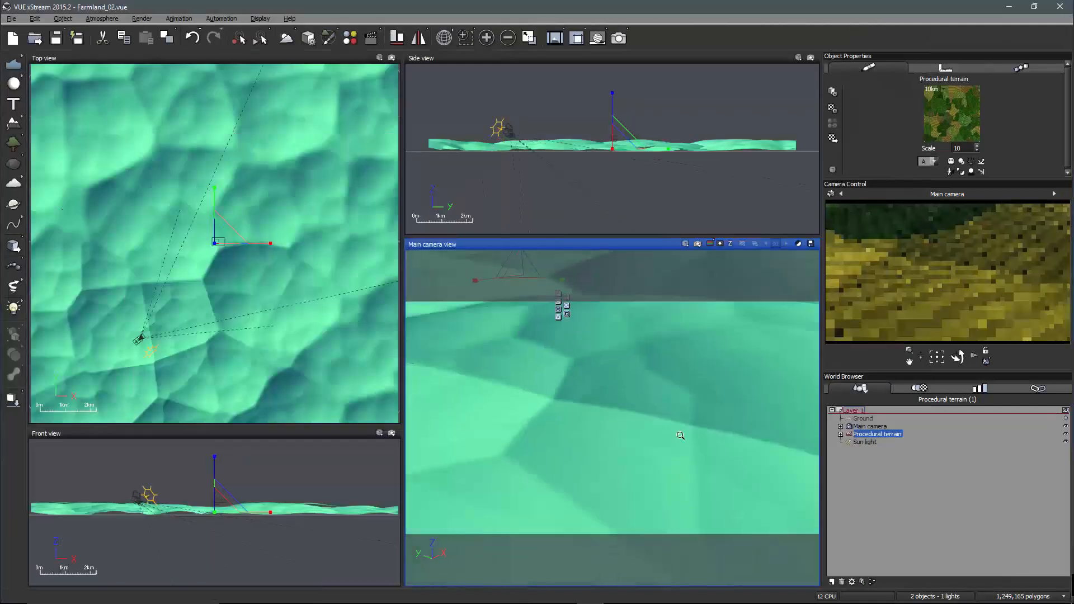
- Render the farmland from a more distant main camera position, inspect the plough rows in the image, and close the render display
{"action": "scroll", "coordinate": [649, 434], "scroll_direction": "down", "scroll_amount": 2}
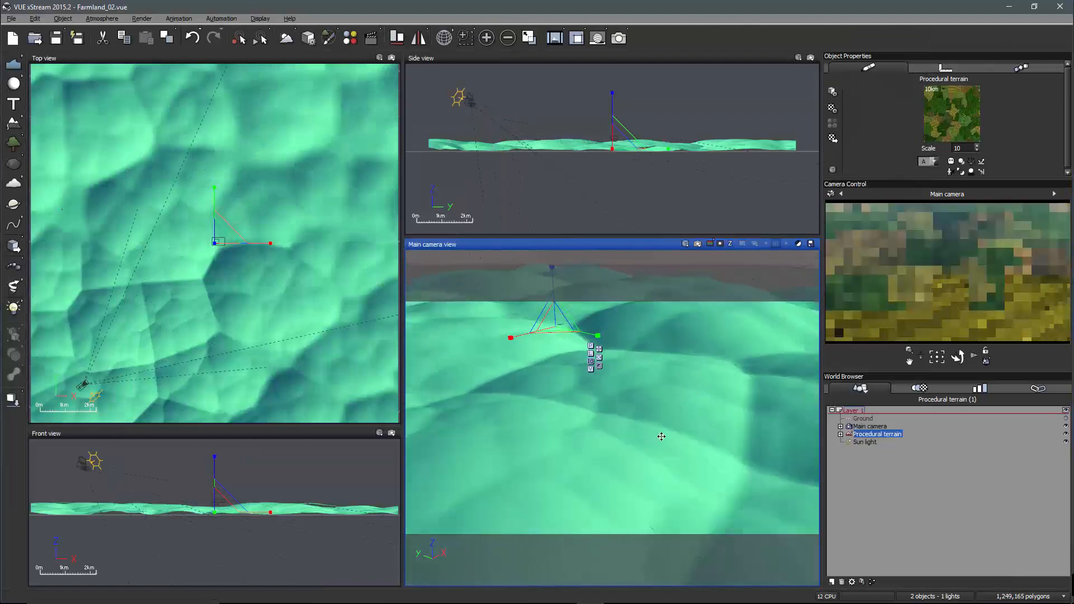
{"action": "scroll", "coordinate": [681, 441], "scroll_direction": "down", "scroll_amount": 2}
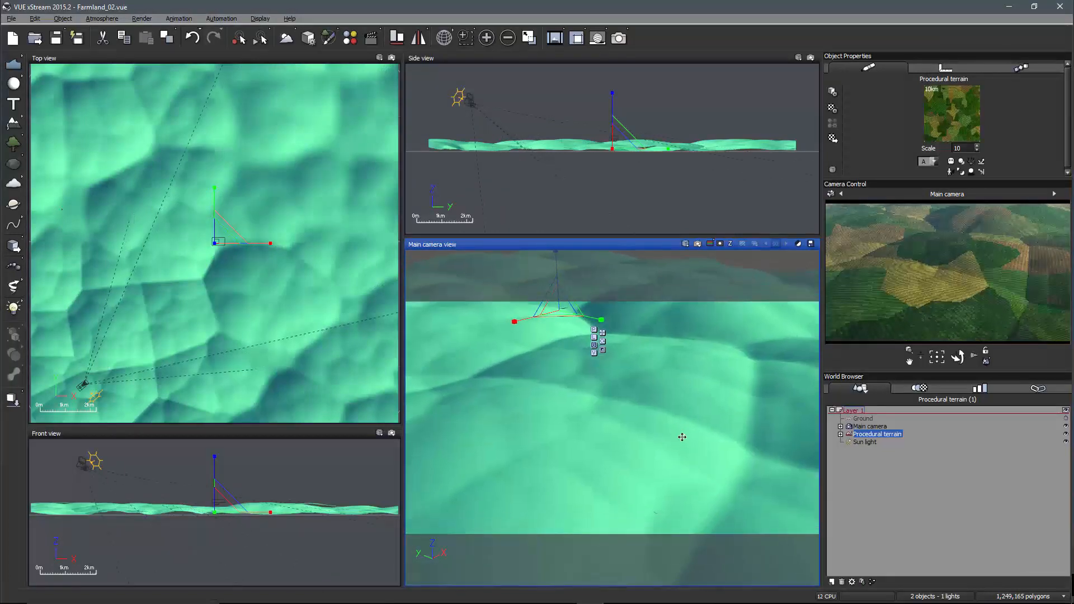
{"action": "left_click", "coordinate": [619, 39]}
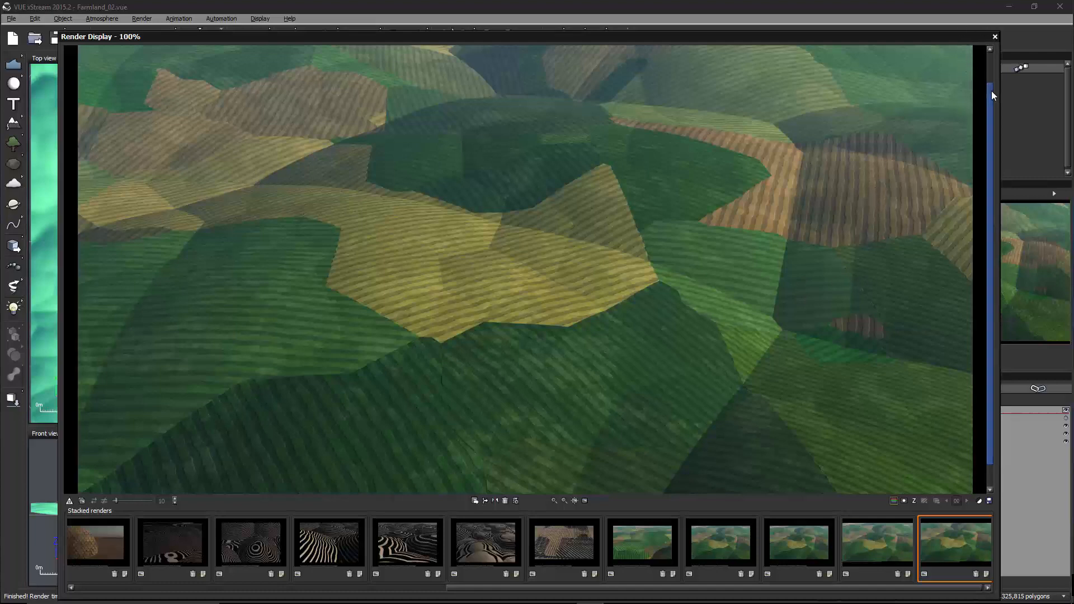
{"action": "mouse_move", "coordinate": [992, 93]}
{"action": "left_mouse_down"}
{"action": "mouse_move", "coordinate": [986, 48]}
{"action": "mouse_move", "coordinate": [996, 132]}
{"action": "mouse_move", "coordinate": [994, 81]}
{"action": "left_mouse_up"}
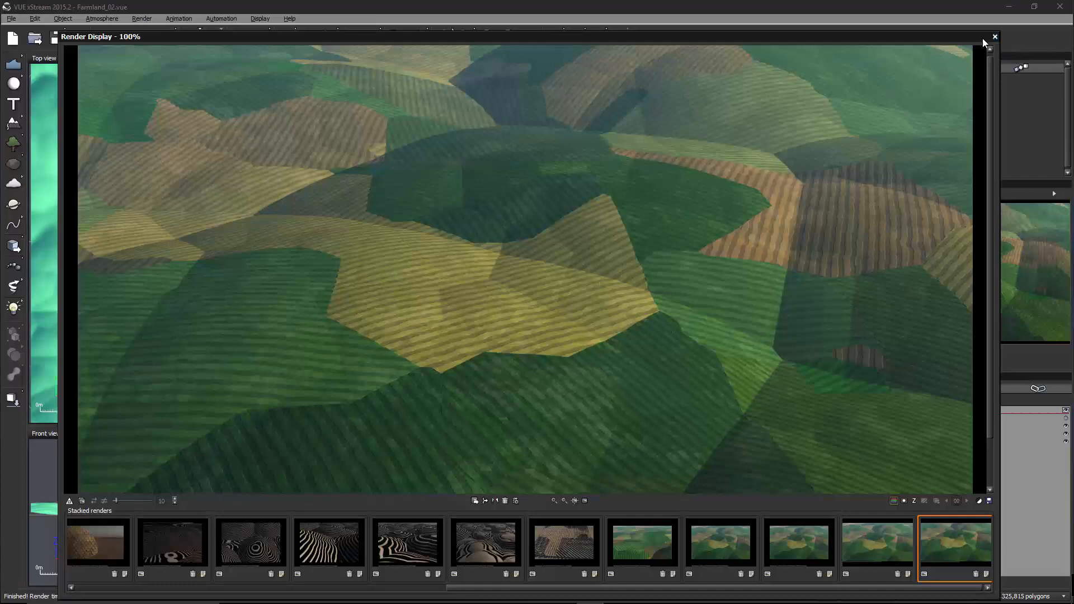
{"action": "left_click", "coordinate": [995, 38]}
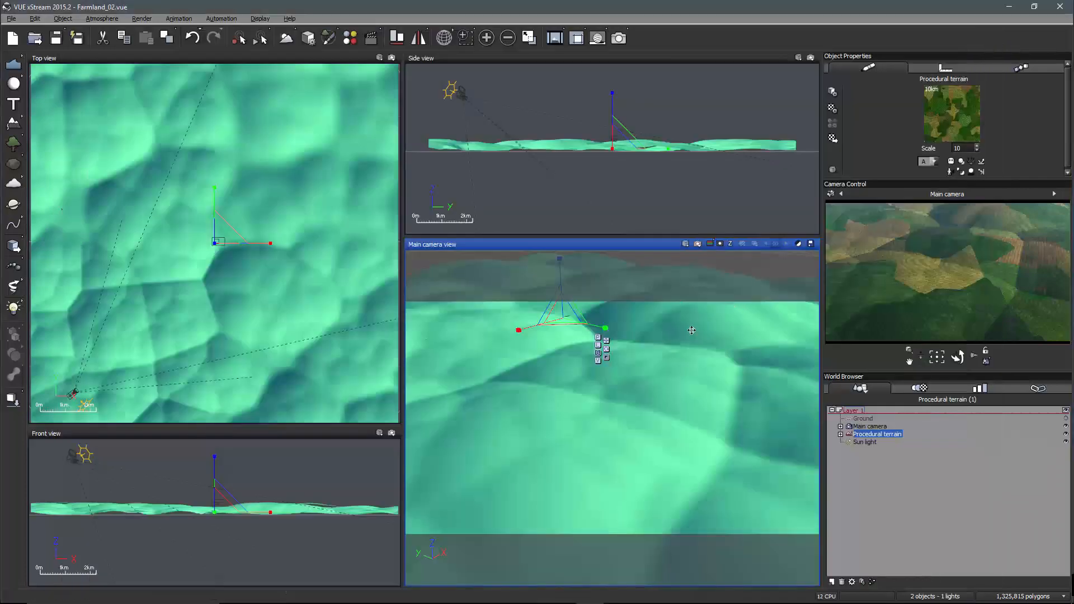
- Reframe the main camera to overlook most of the terrain from another side at a lower, closer angle
{"action": "right_click_drag", "start_coordinate": [679, 339], "coordinate": [697, 355], "text": "ctrl"}
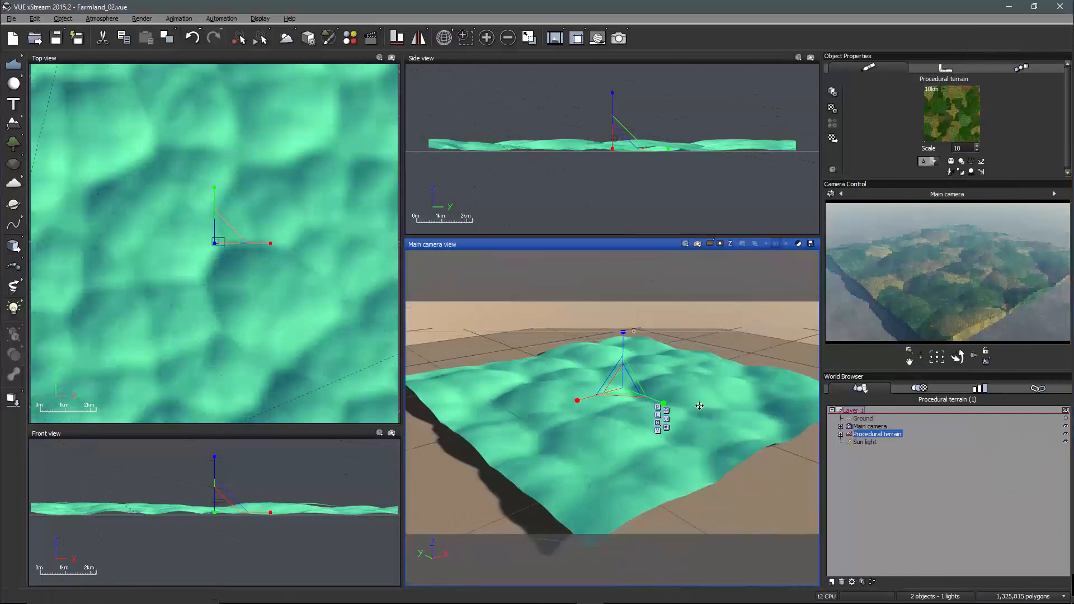
{"action": "left_click_drag", "start_coordinate": [958, 356], "coordinate": [482, 178]}
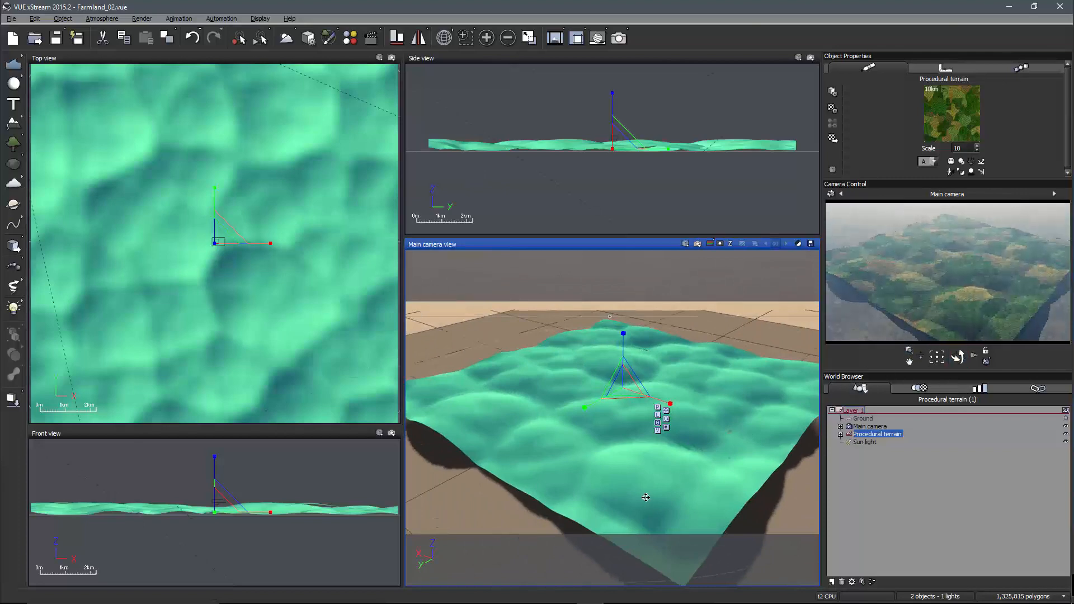
{"action": "scroll", "coordinate": [646, 497], "scroll_direction": "up", "scroll_amount": 2}
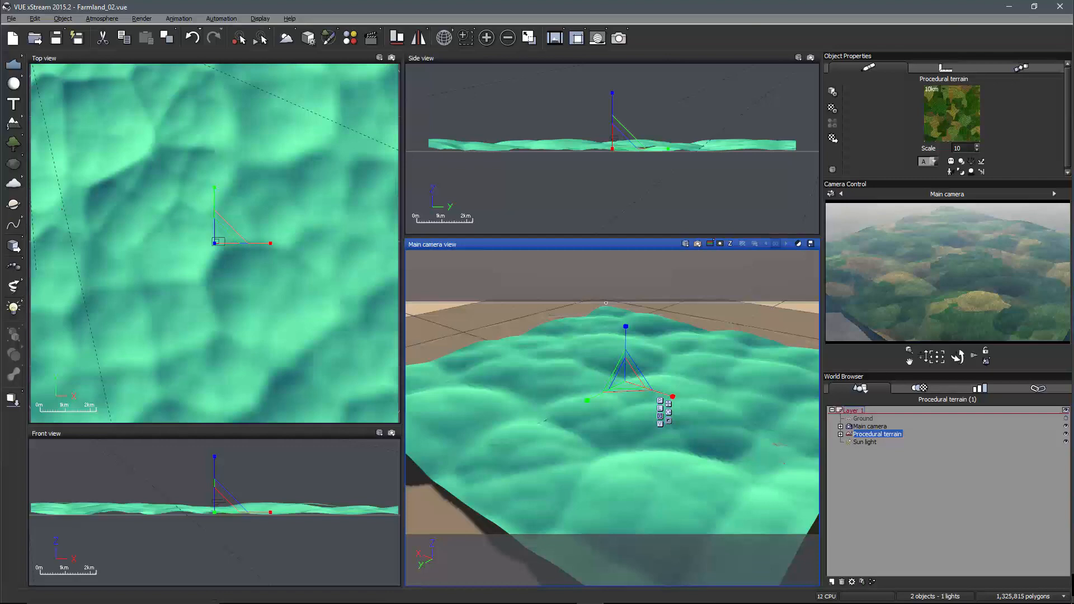
{"action": "left_click_drag", "start_coordinate": [936, 357], "coordinate": [471, 177]}
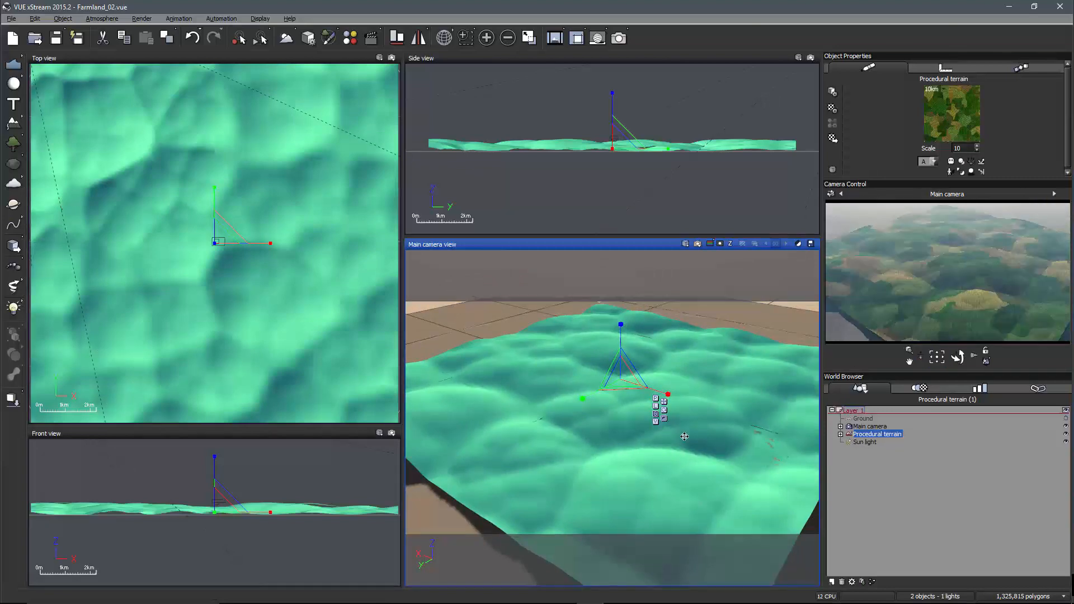
{"action": "scroll", "coordinate": [713, 445], "scroll_direction": "up", "scroll_amount": 2}
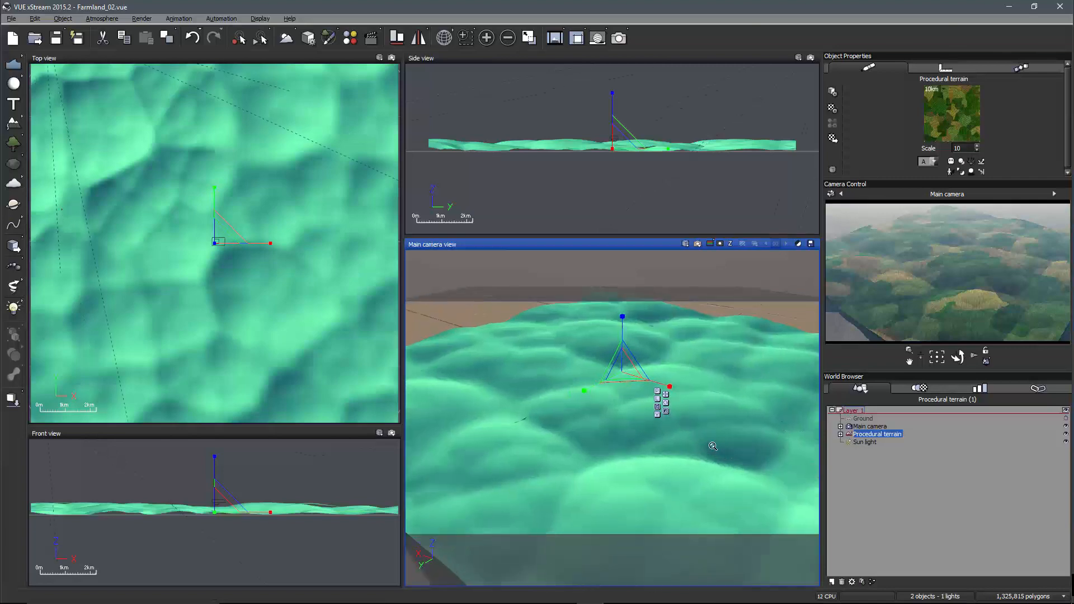